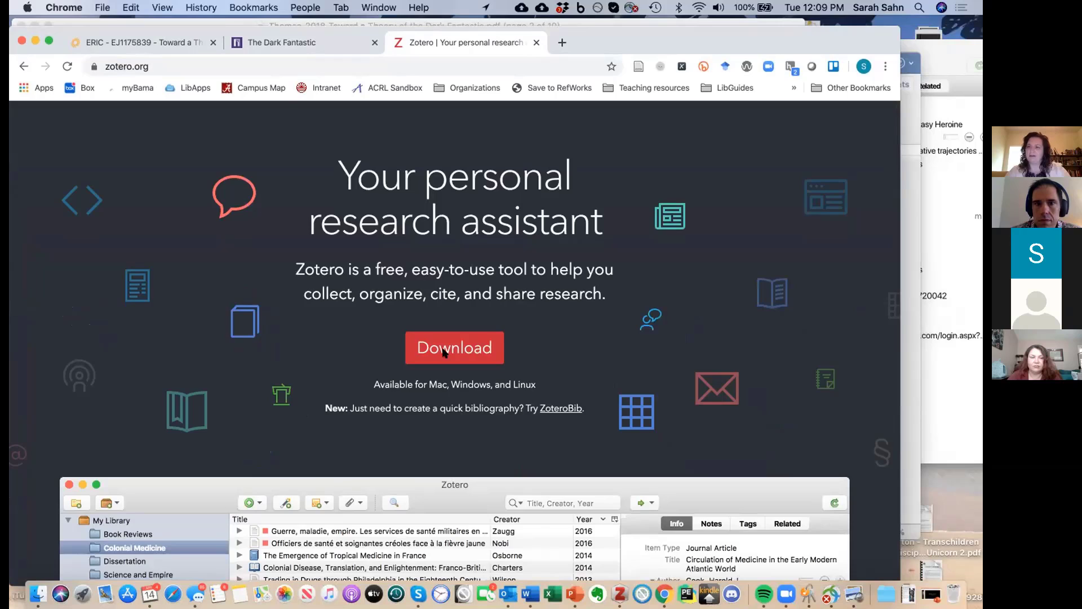
Step: Open Zotero's download page to view the Mac app and Chrome Connector options, and close its tab
left_click(443, 352)
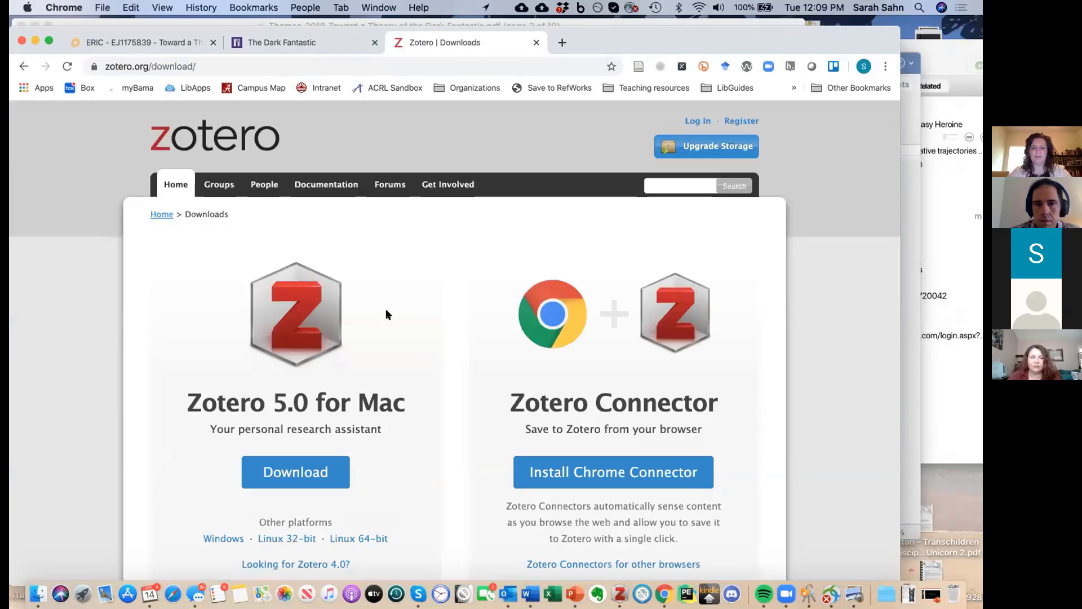
left_click_drag(595, 41, 596, 17)
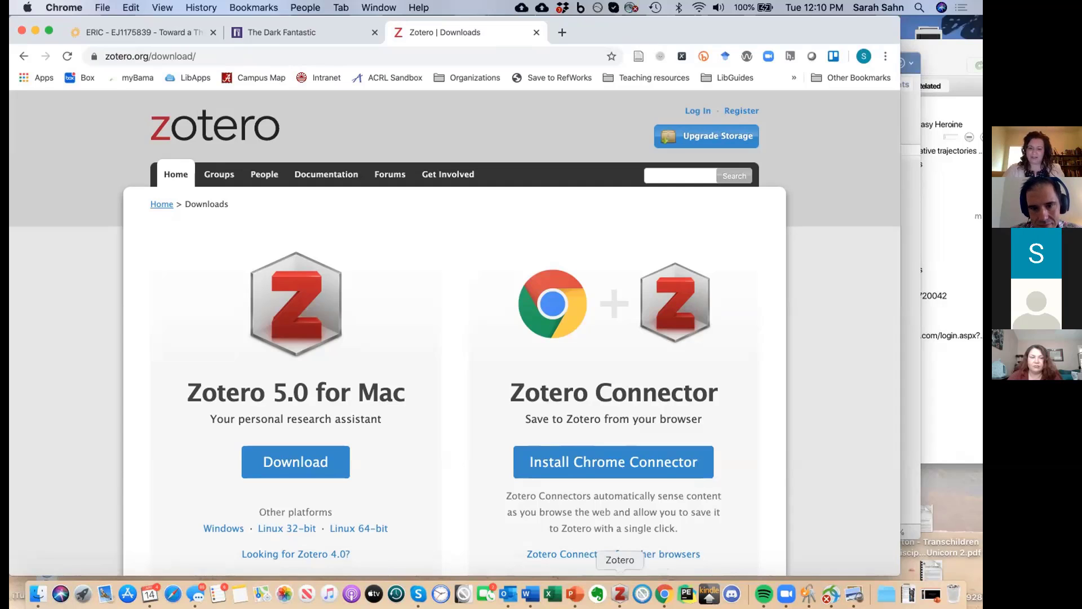
left_click(534, 31)
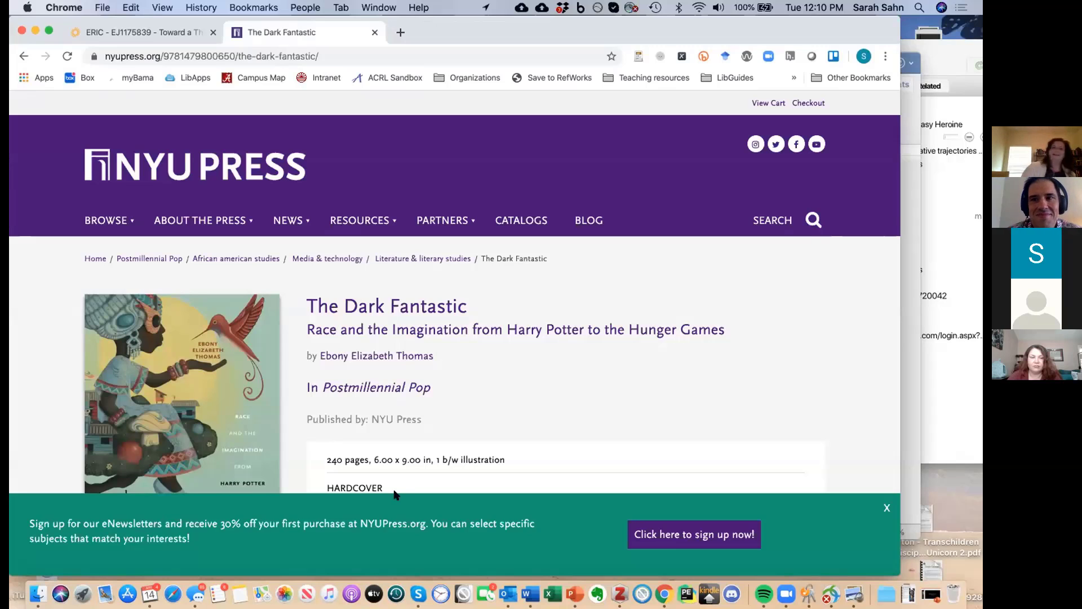
Step: Show the ERIC article page in Chrome, and bring the Zotero library window fully into view over it
left_click(176, 34)
left_click(619, 594)
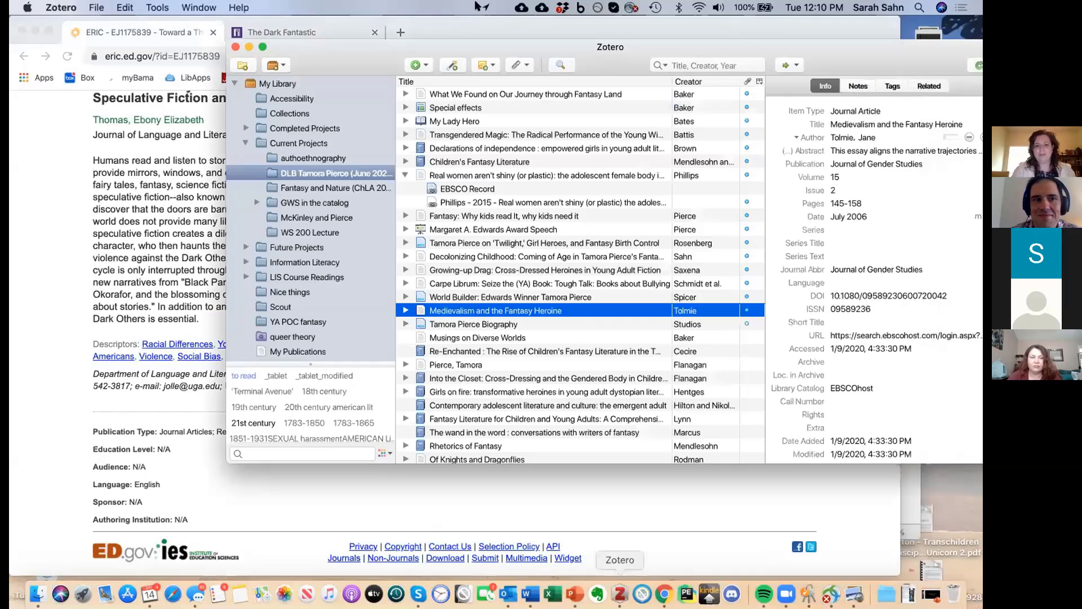
left_click_drag(617, 50, 426, 87)
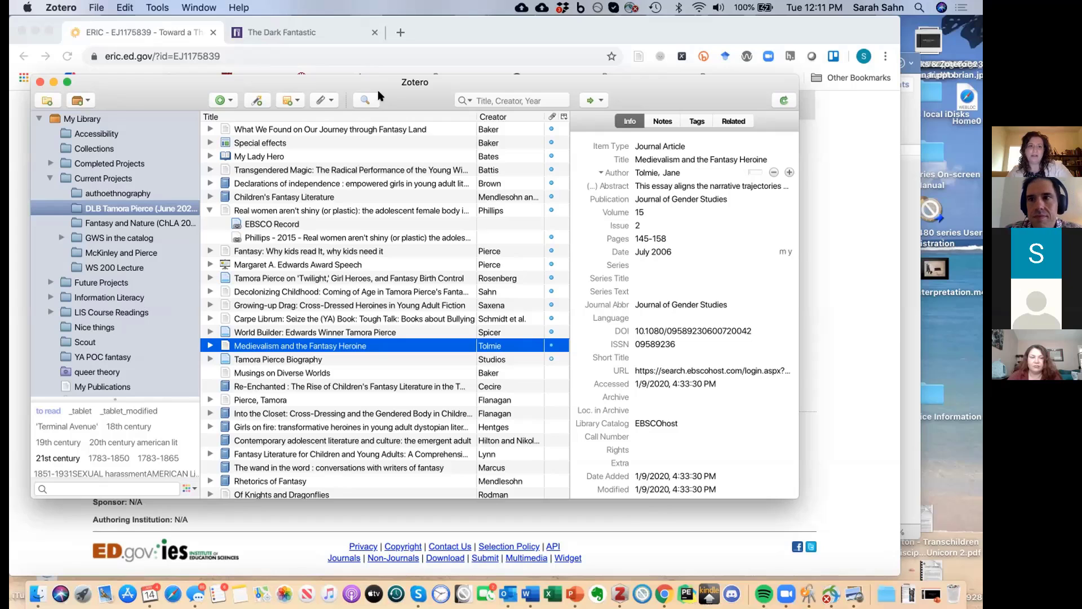
Step: Open zotero.org's download page in a new Chrome tab, review the desktop versions and browser connectors, and close the tab
left_click(397, 33)
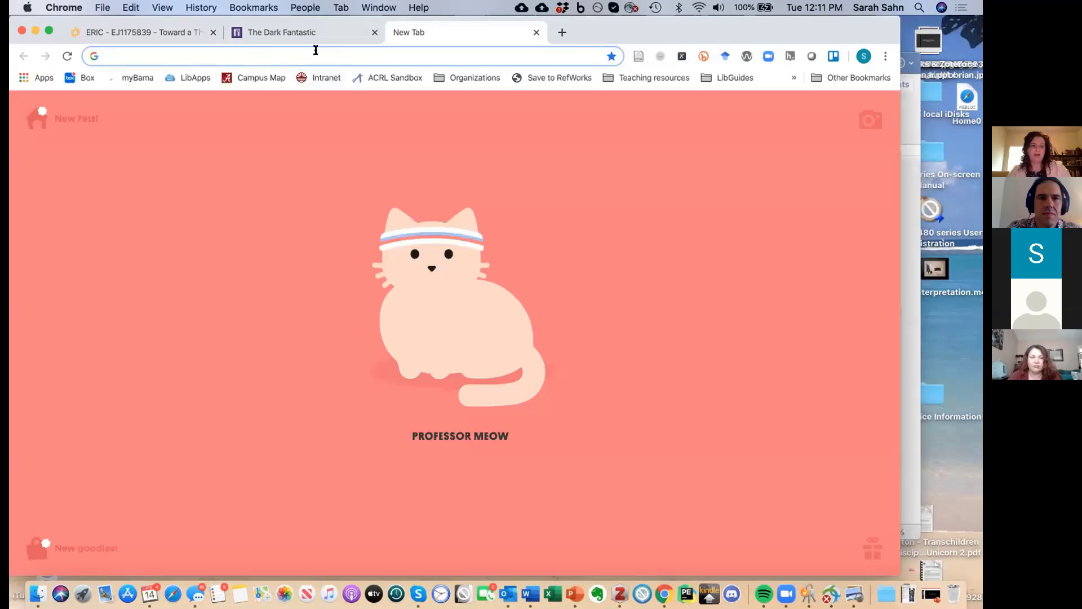
type("zotero")
key("Return")
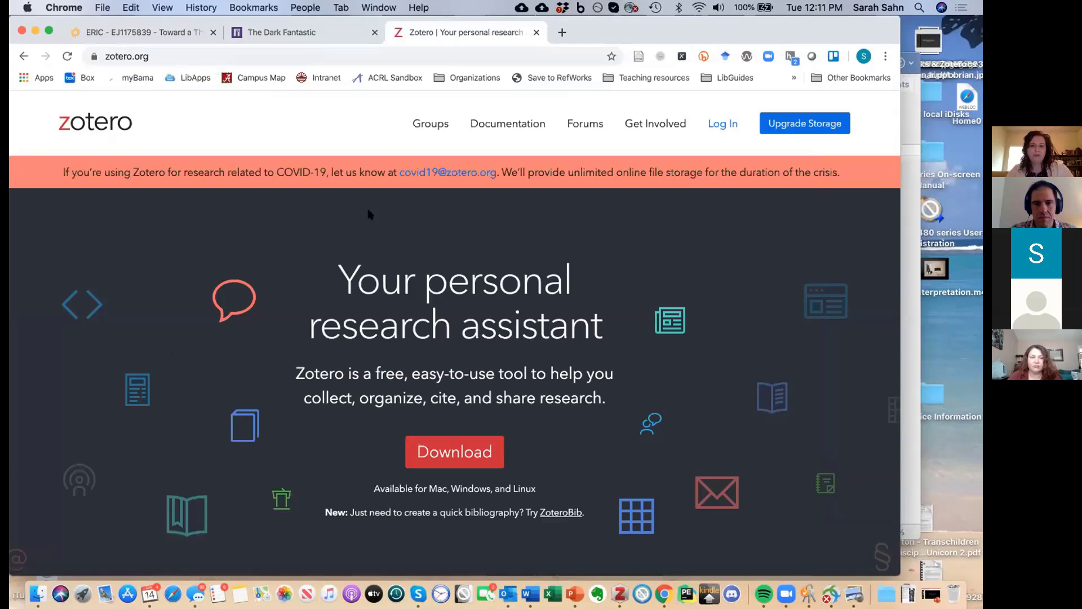
left_click(462, 452)
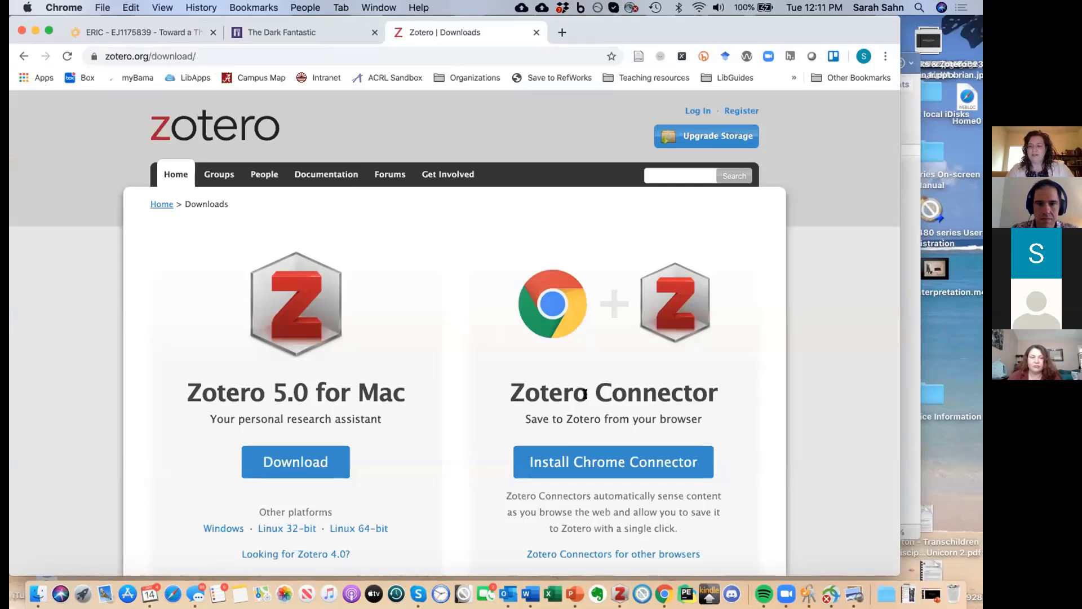
scroll(585, 393, "down", 5)
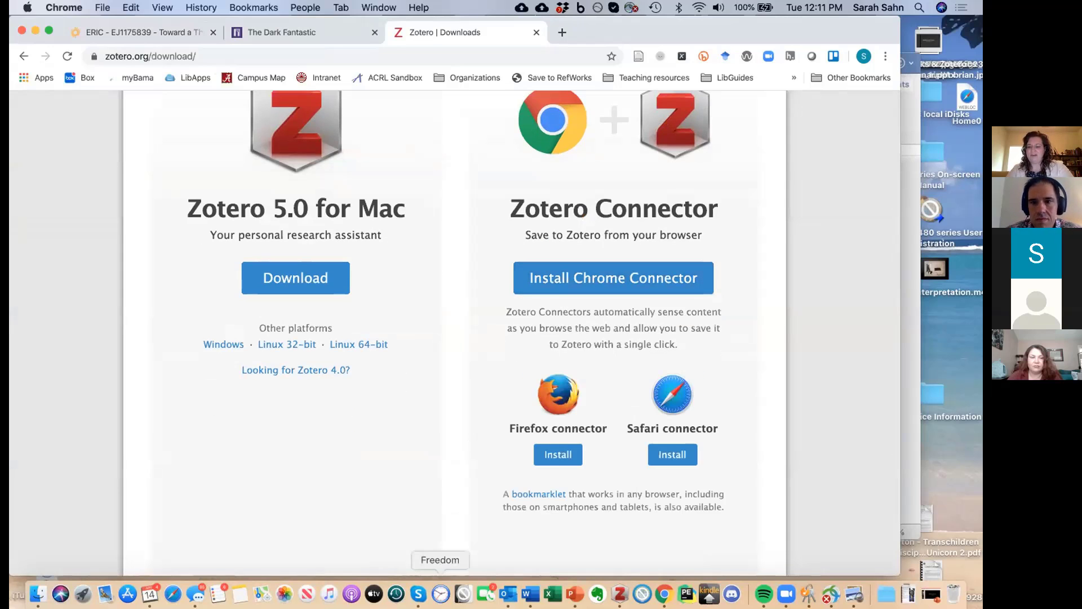
scroll(387, 428, "up", 4)
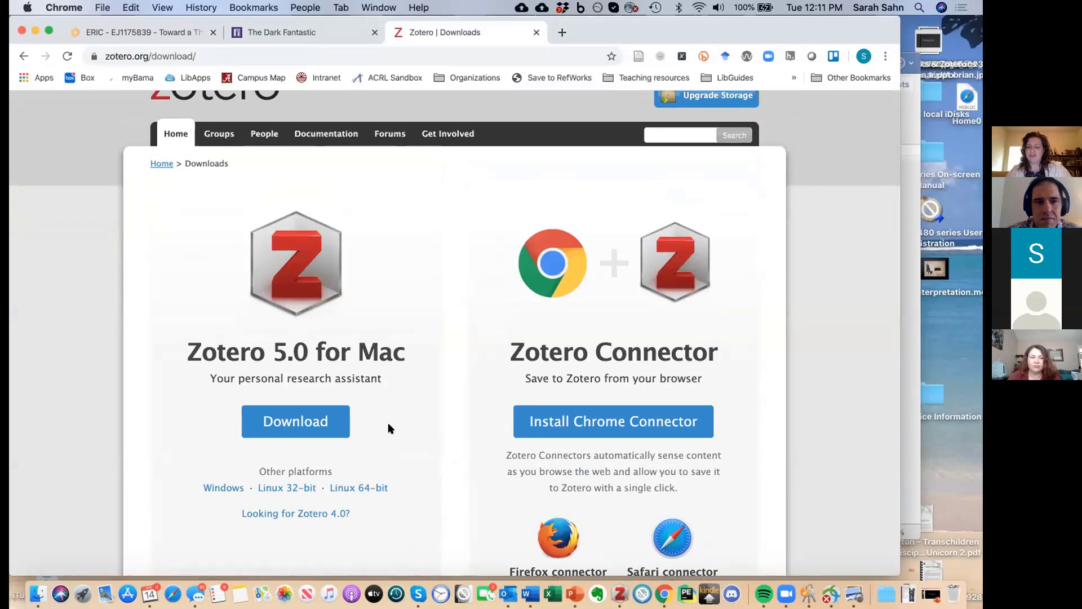
scroll(388, 428, "down", 2)
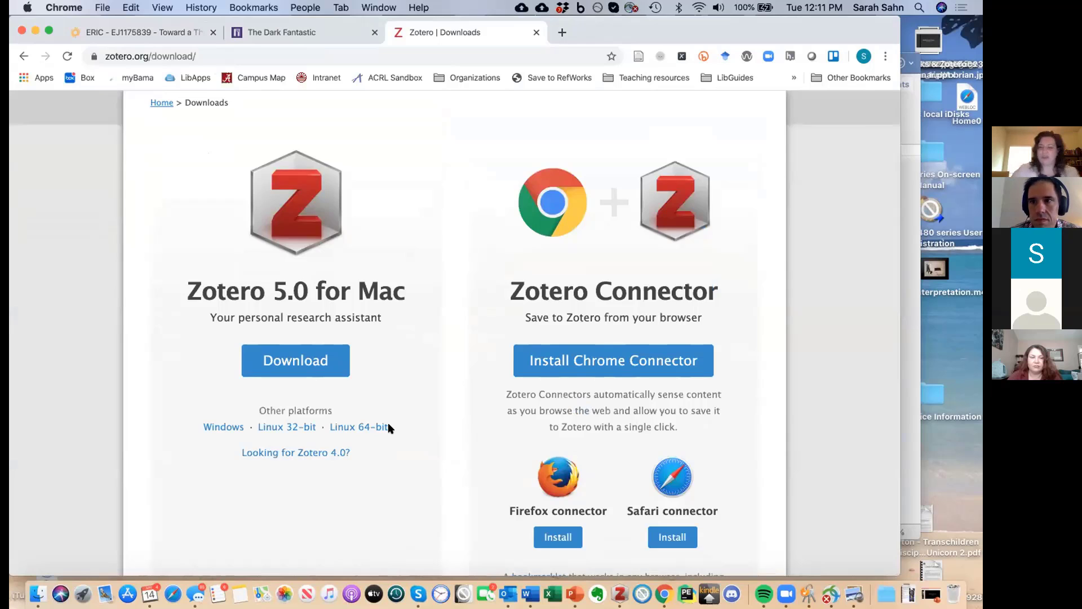
left_click(536, 32)
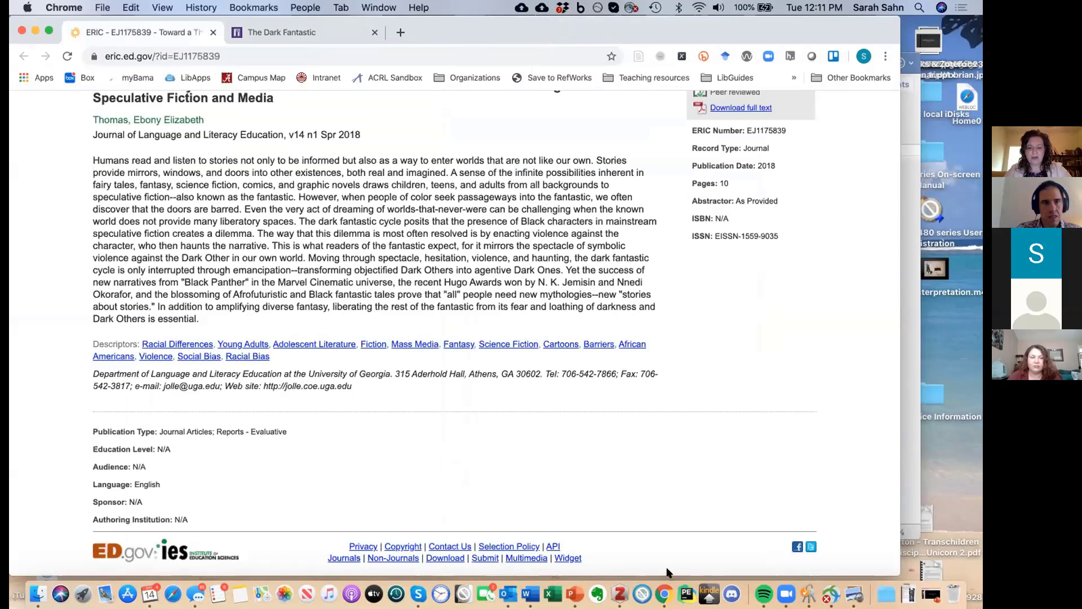
Step: Select the DLB Tamora Pierce (June 2020) collection in Zotero, and return to the top of the ERIC article page in Chrome
left_click(620, 593)
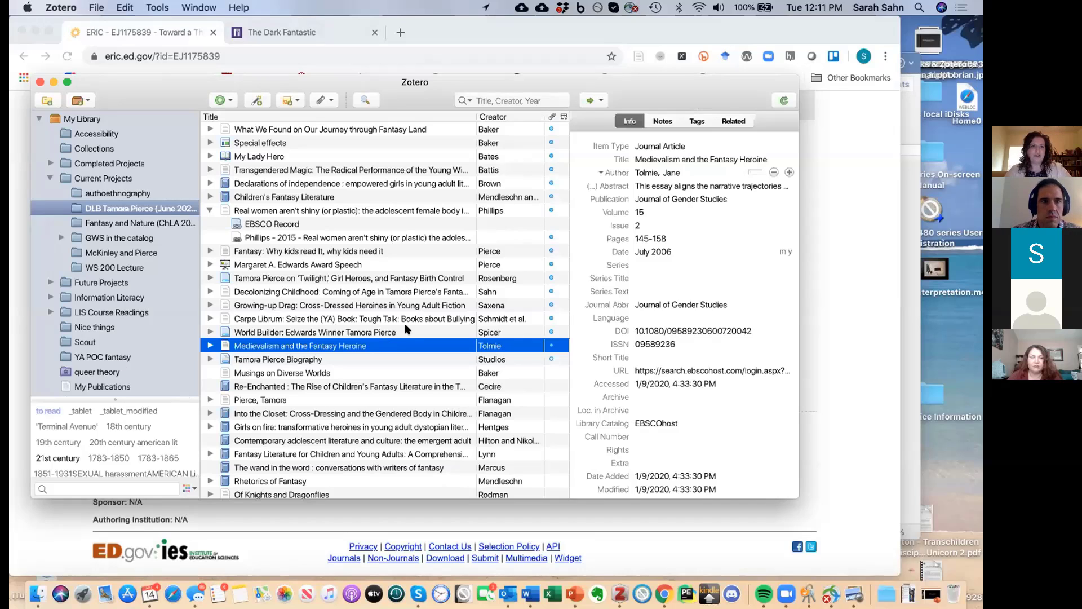
left_click(138, 211)
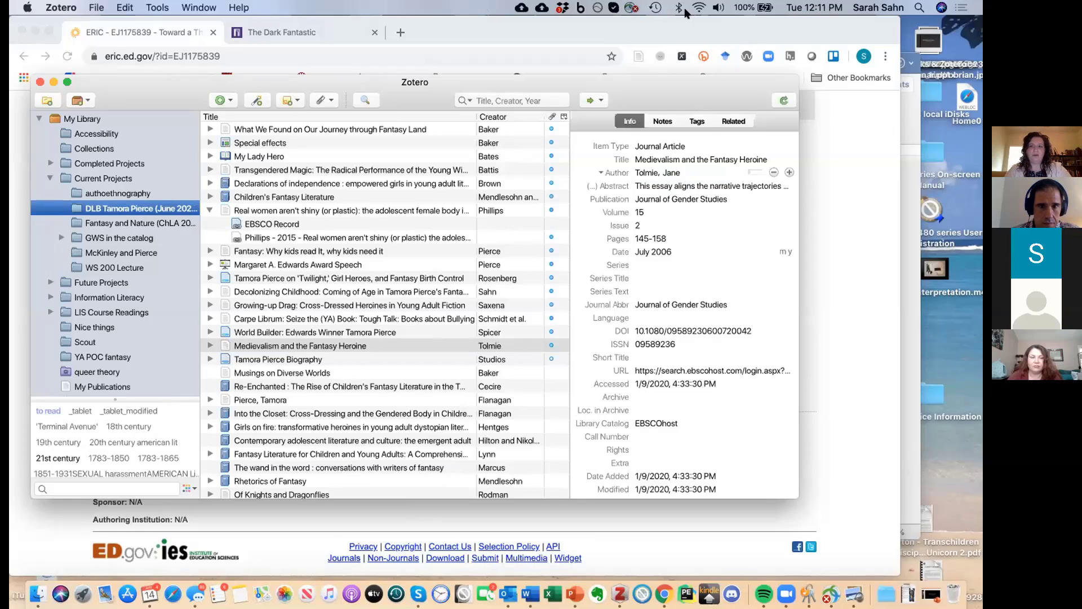
left_click(204, 19)
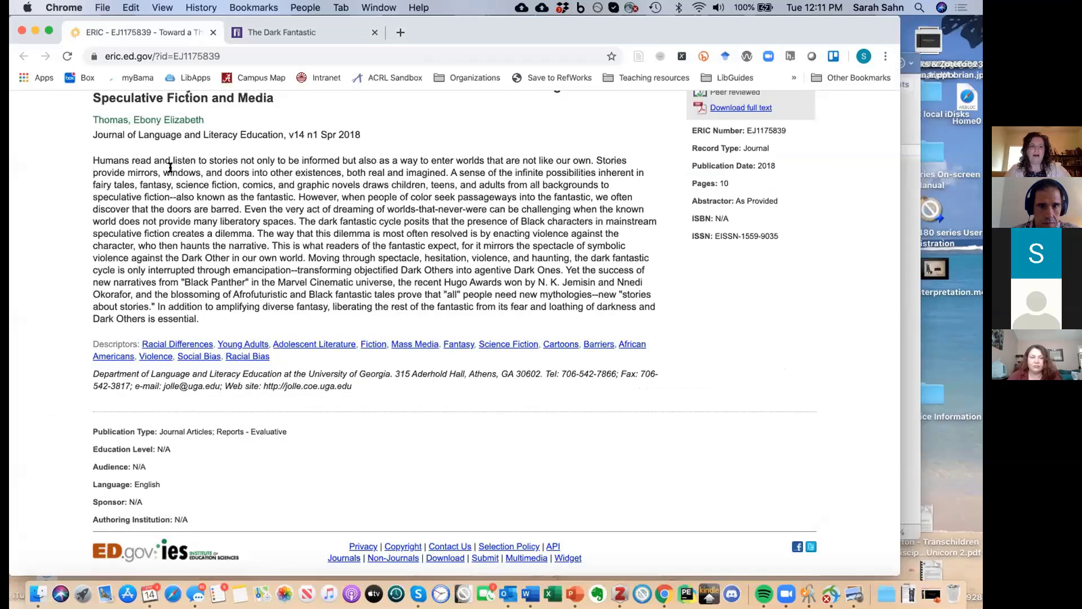
scroll(113, 233, "up", 3)
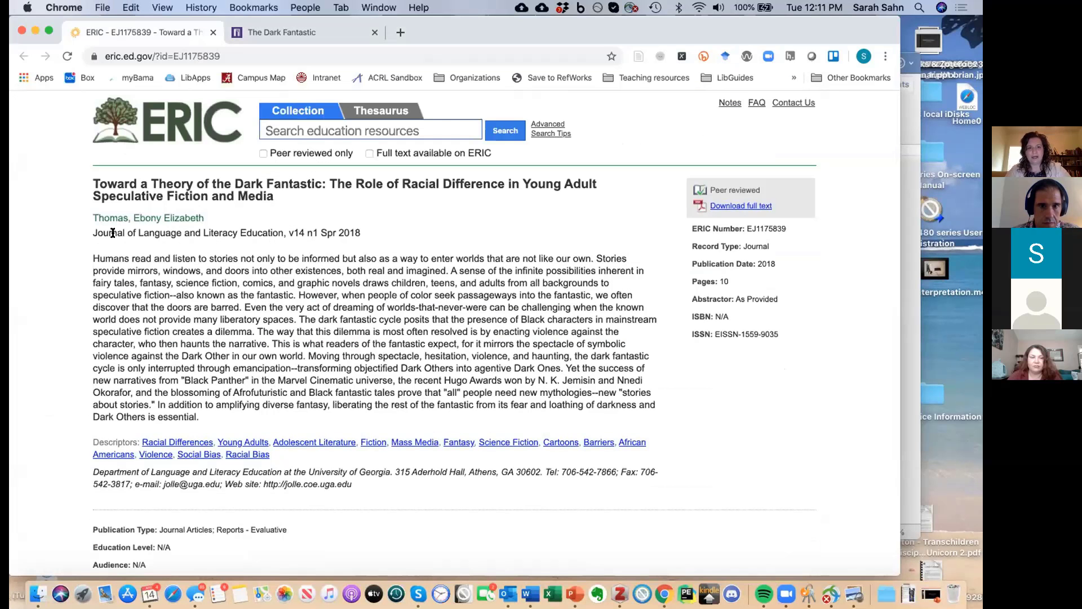
left_click_drag(748, 35, 748, 38)
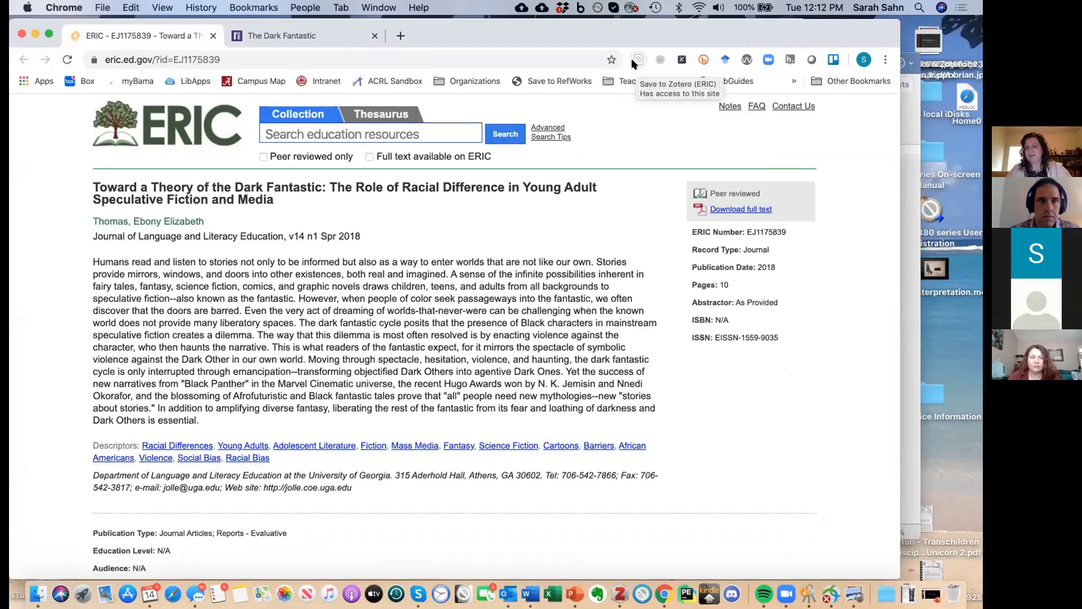
Step: Try to save the ERIC article to the DLB Tamora Pierce (June 2020) collection with the Zotero Connector, and check the library for it
left_click(637, 60)
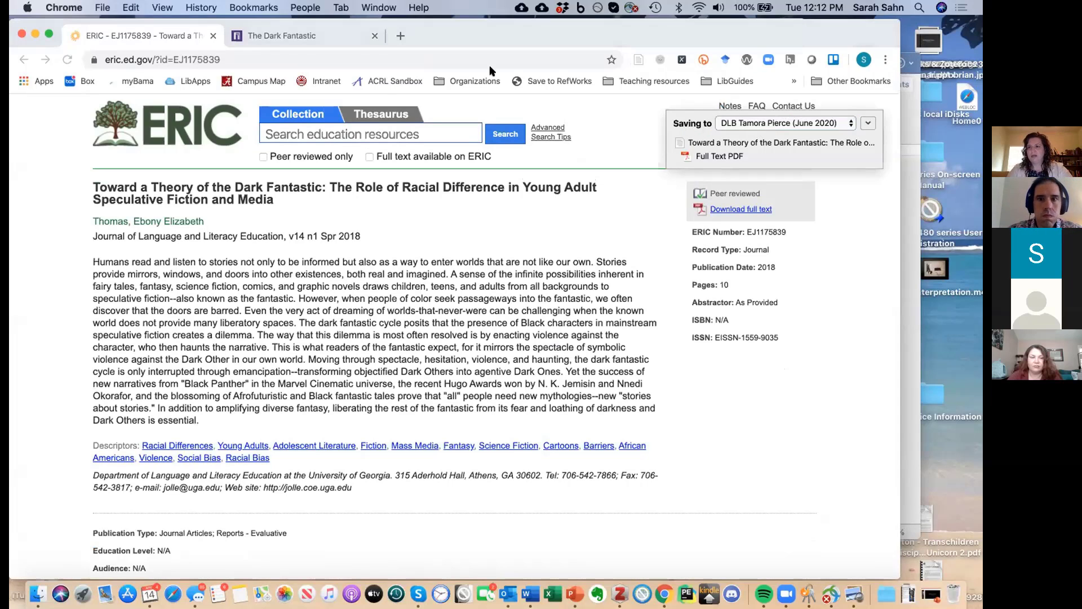
left_click(867, 124)
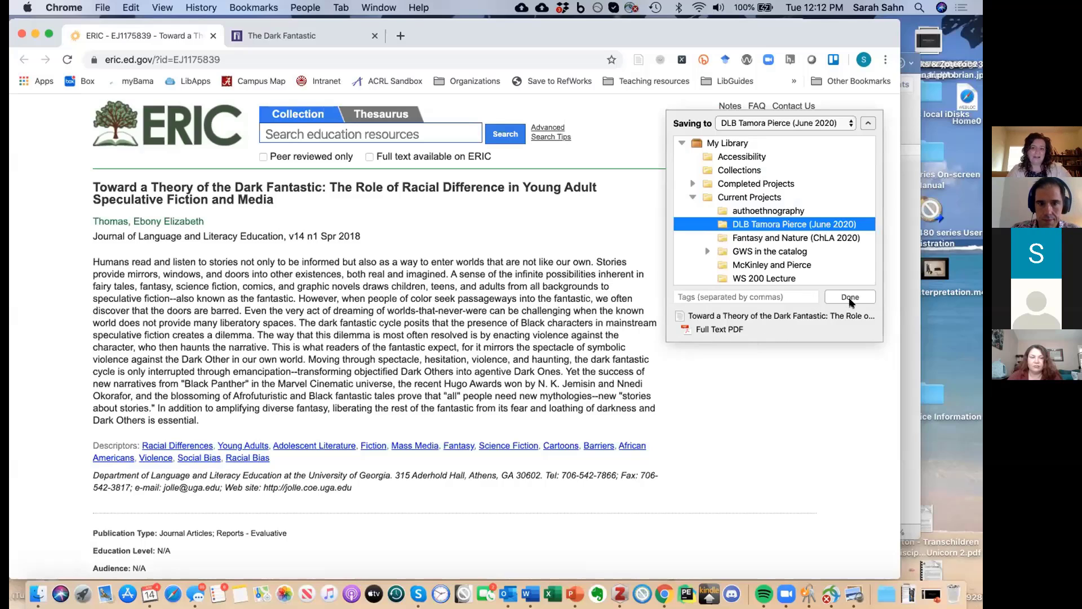
left_click(850, 298)
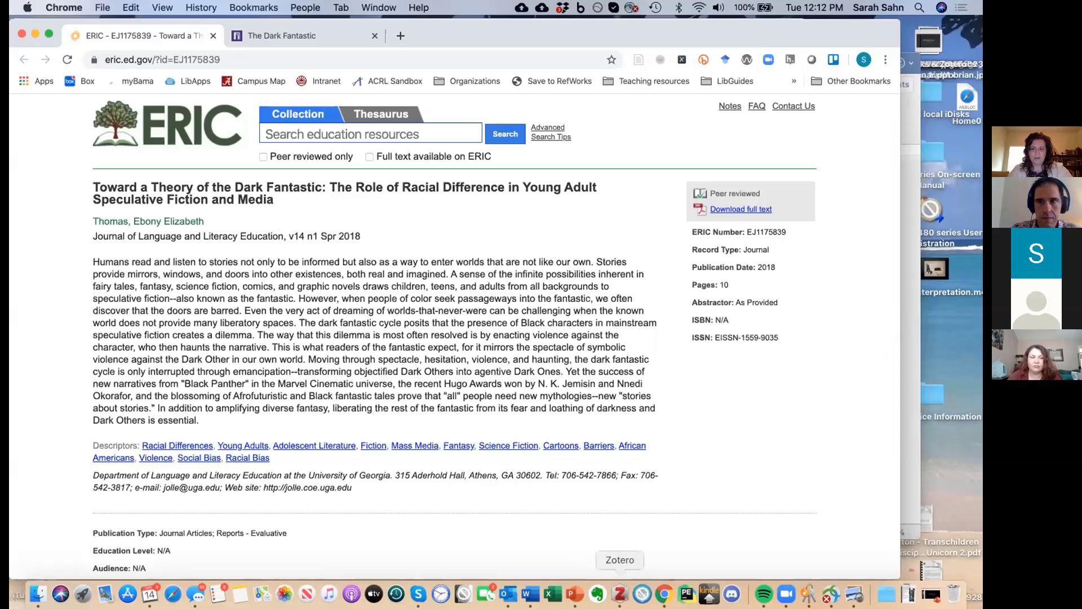
left_click(620, 593)
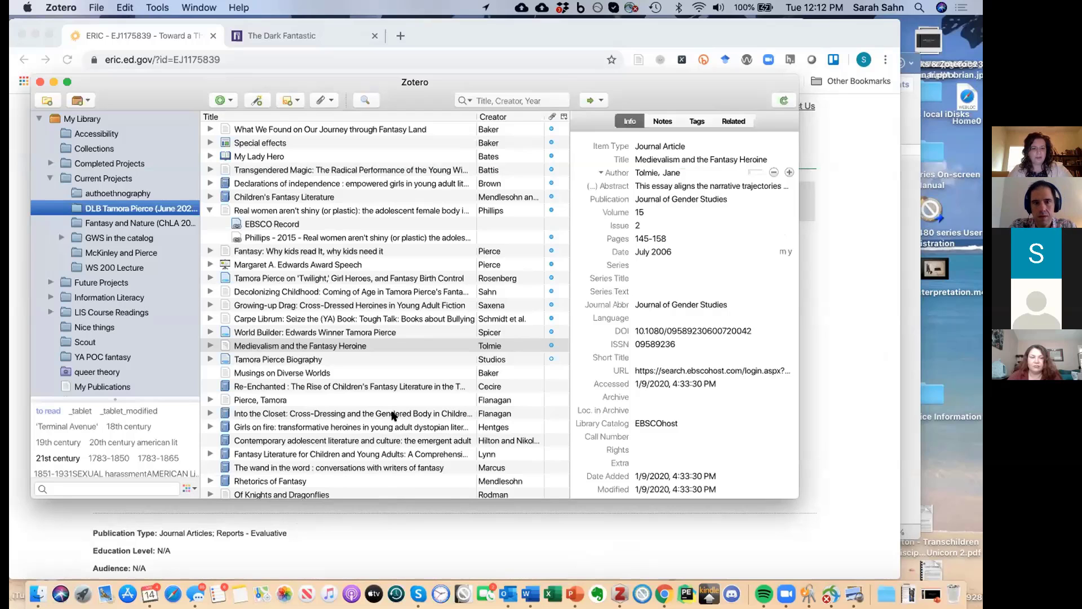
key("super+Tab")
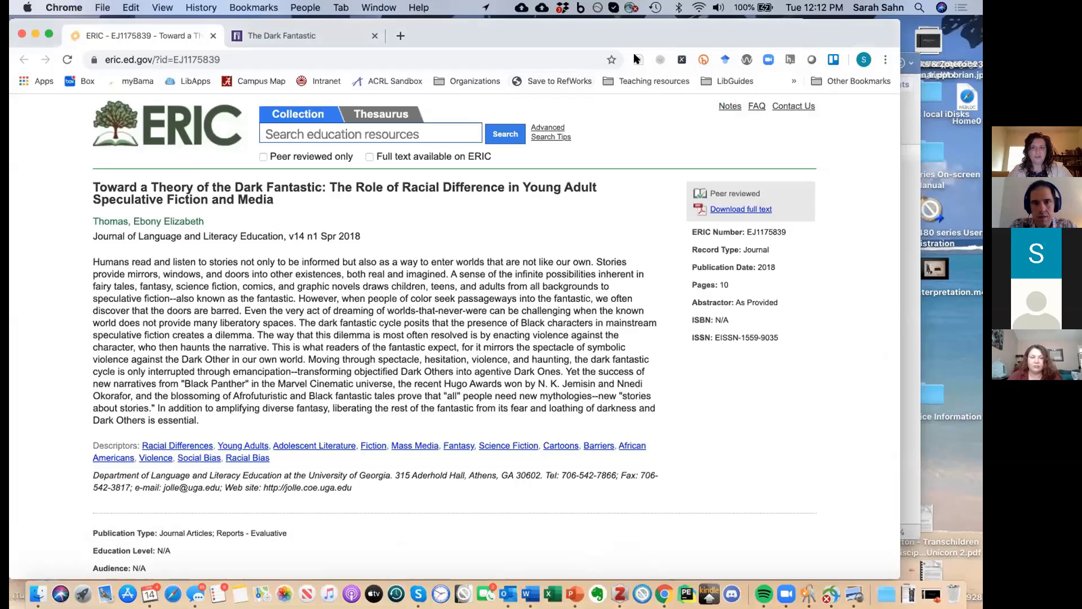
Step: Try again to save the ERIC article with the Zotero Connector, keeping DLB Tamora Pierce (June 2020) as the destination collection
left_click(639, 60)
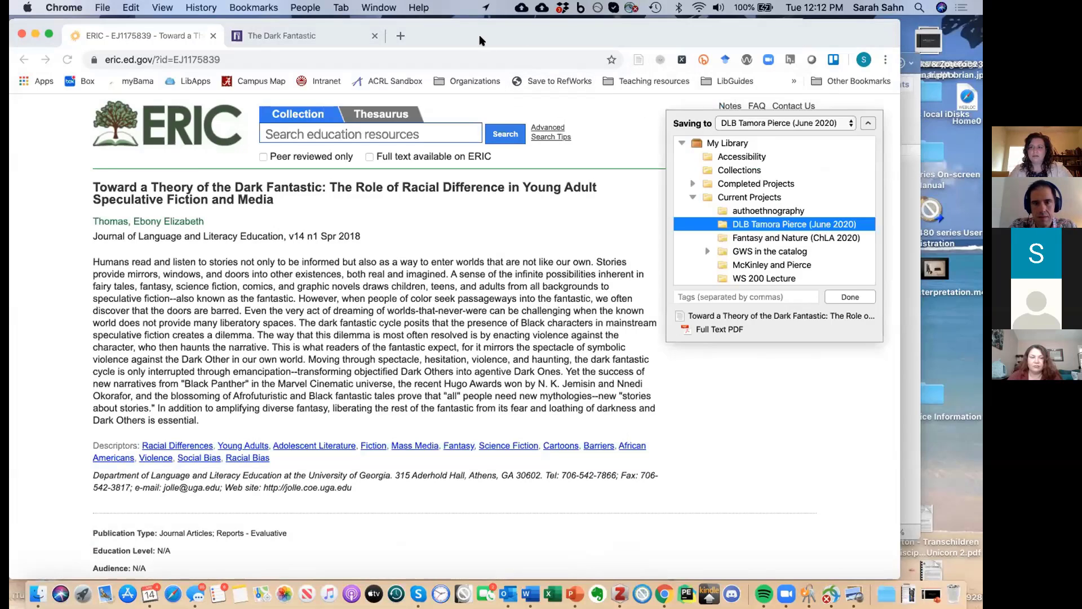
left_click(865, 122)
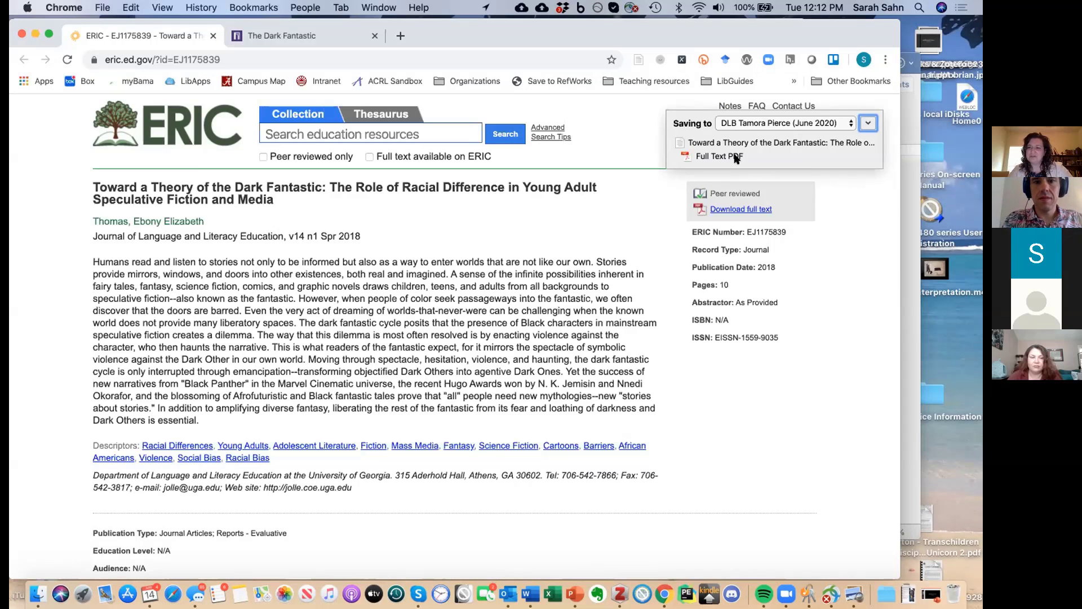
left_click(849, 124)
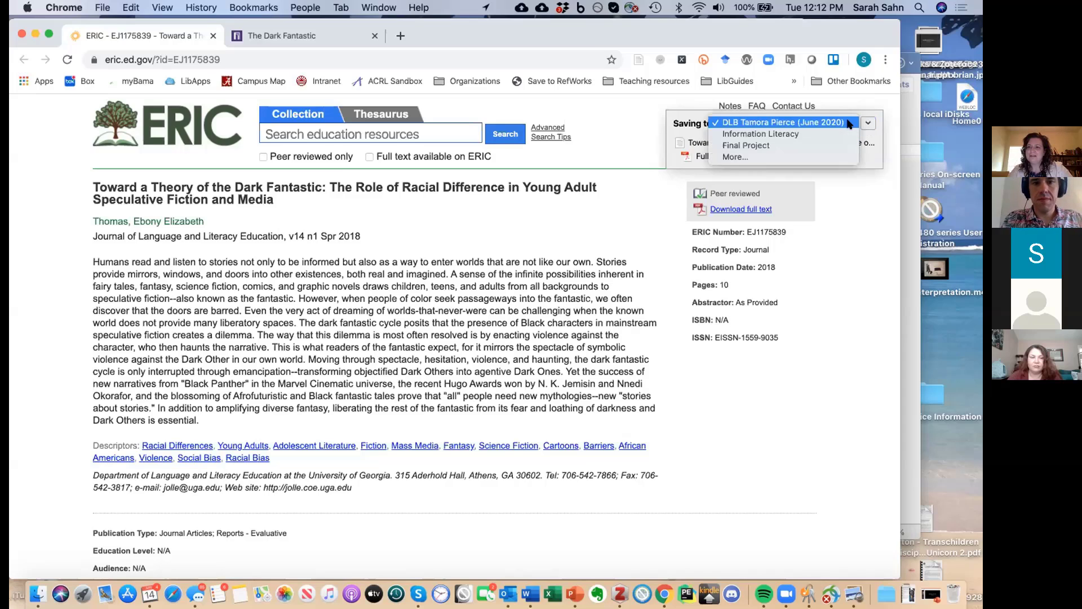
left_click(849, 123)
left_click(868, 123)
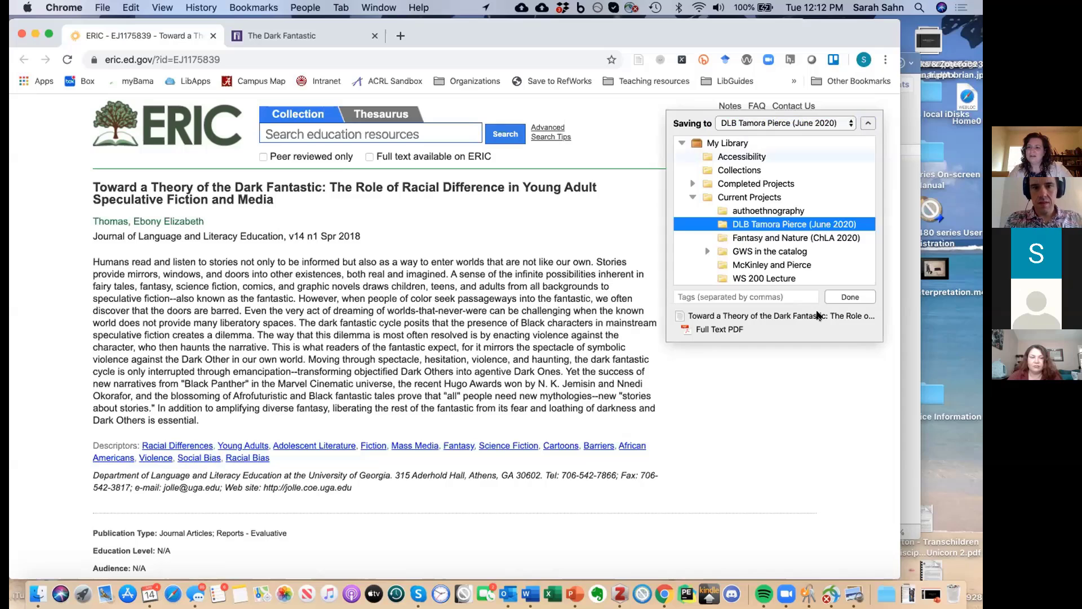
left_click(840, 297)
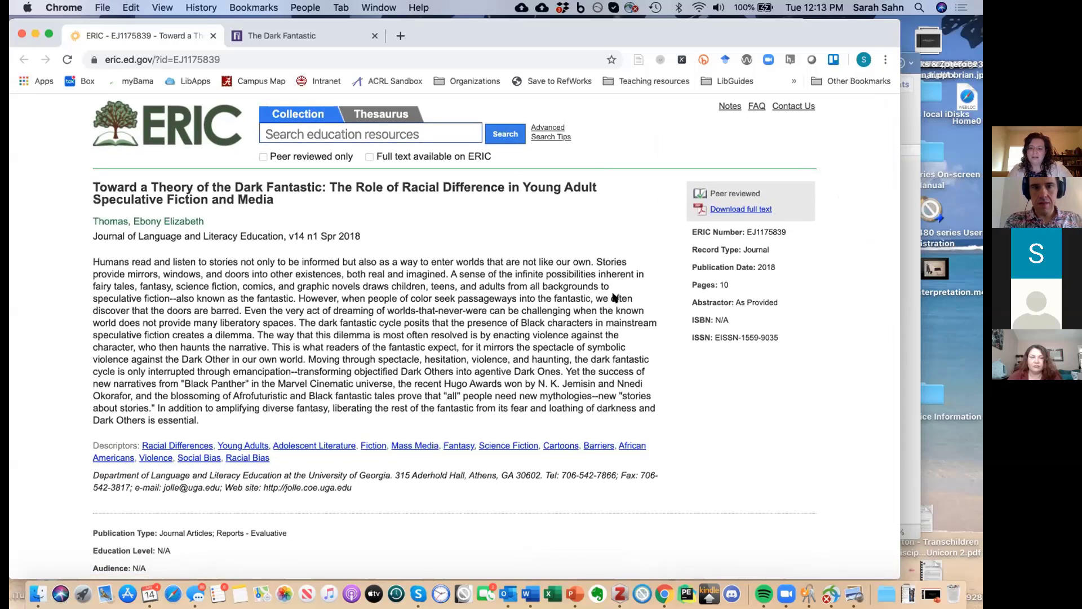
Step: Switch to Zotero to inspect the collection and its Medievalism and the Fantasy Heroine record, and return to the ERIC page in Chrome
left_click(619, 593)
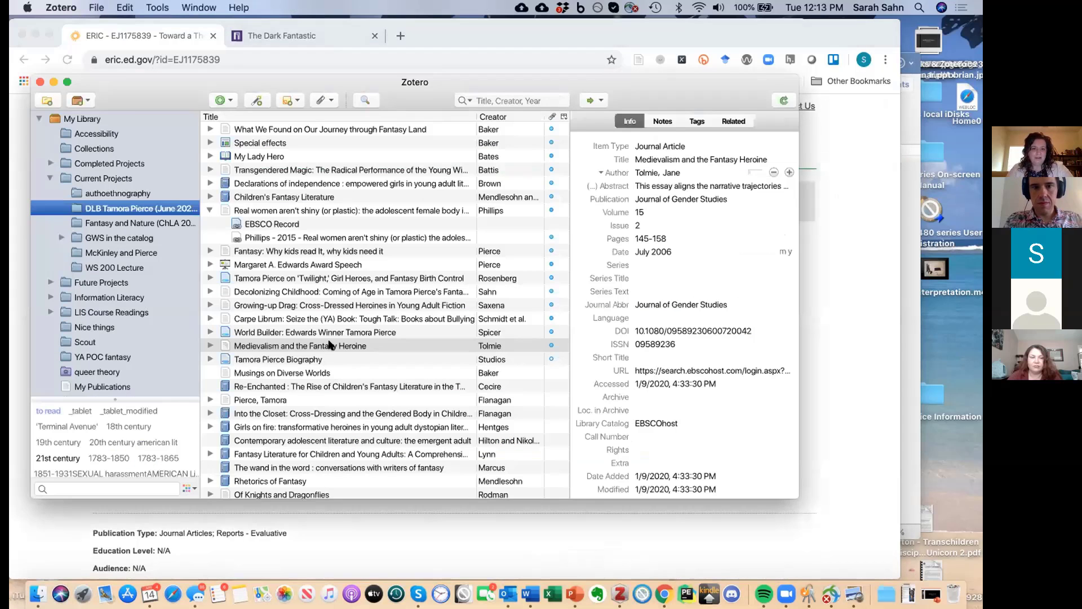
left_click(332, 345)
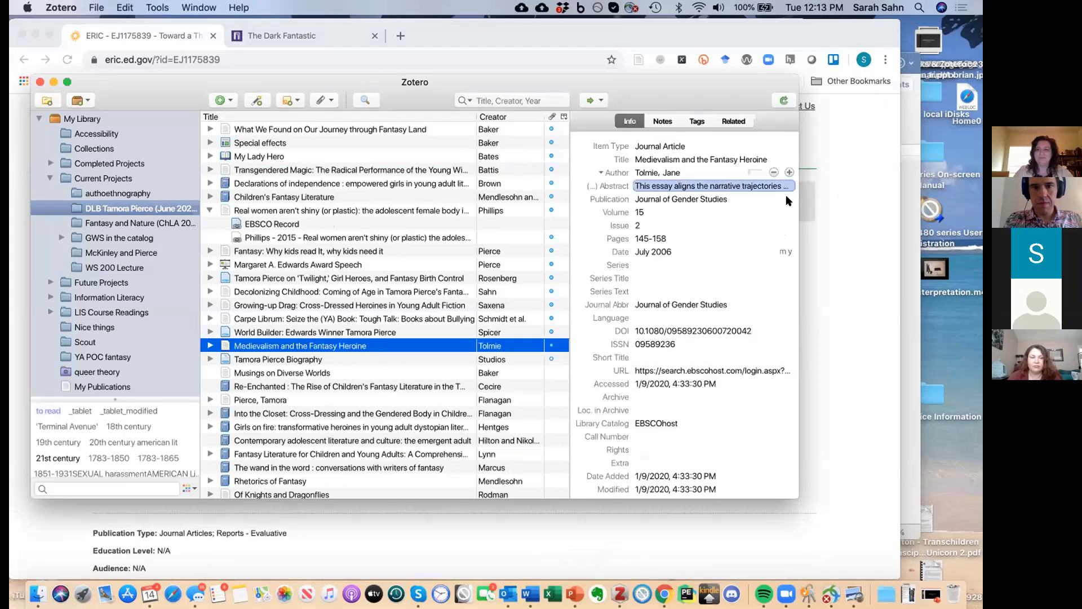
left_click(833, 222)
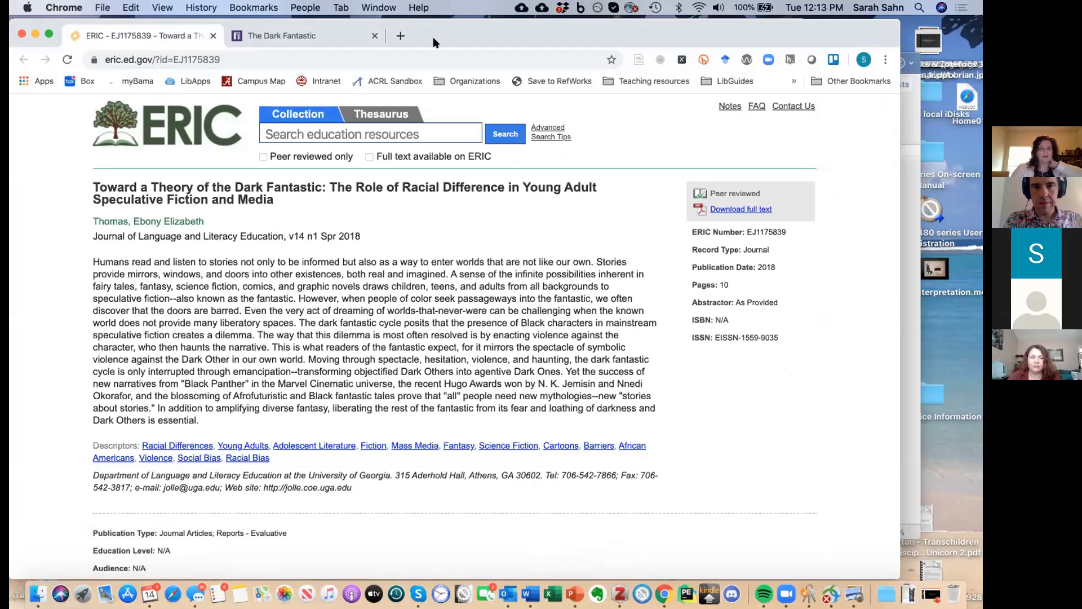
Step: Reload the ERIC article page and save the article to Zotero, and bring up its record in the Zotero window
left_click_drag(433, 34, 495, 33)
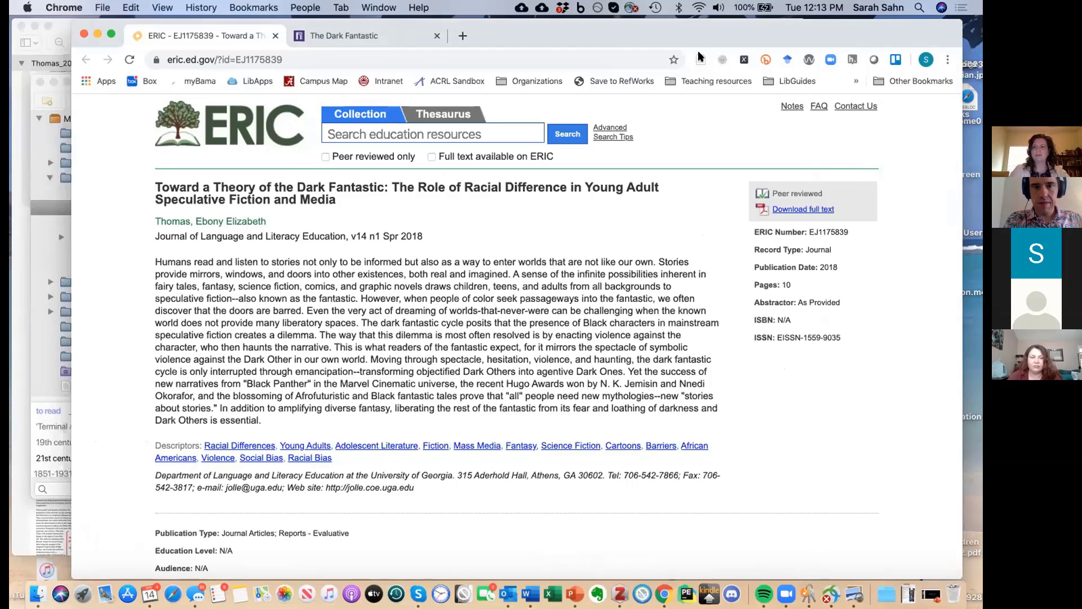
left_click(129, 59)
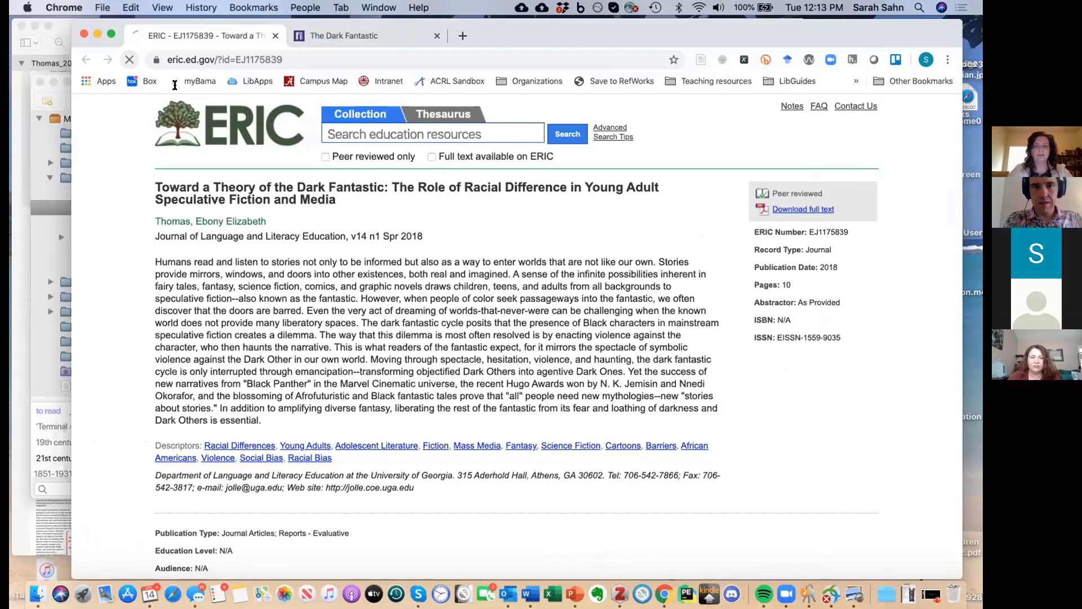
left_click(700, 59)
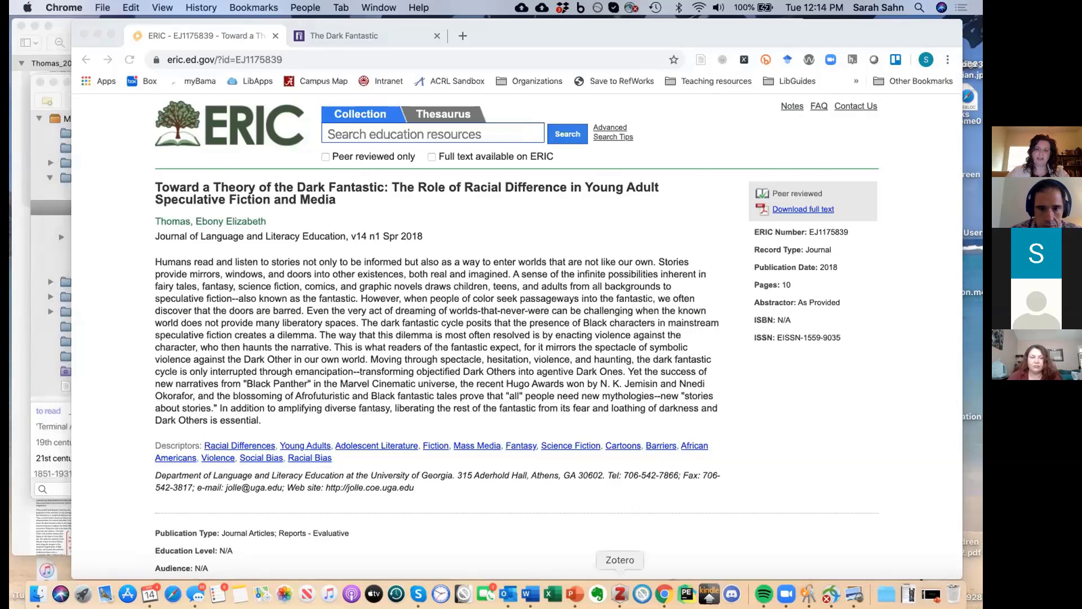
left_click(620, 593)
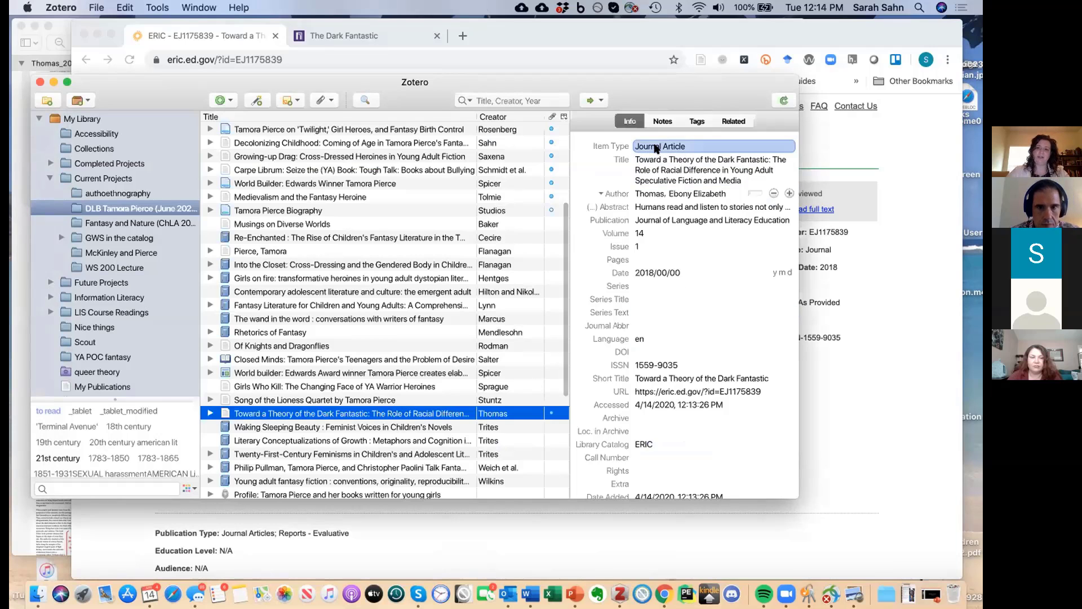
left_click_drag(683, 87, 754, 70)
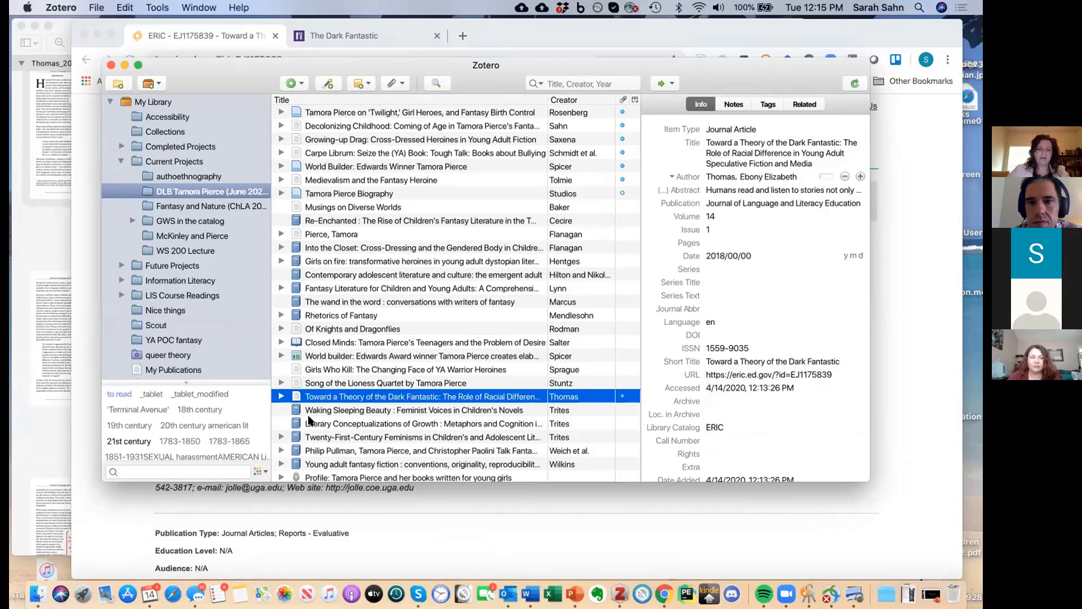
Step: Inspect the PDF attached to the Toward a Theory of the Dark Fantastic record, and view the options for attaching files or links
left_click(280, 396)
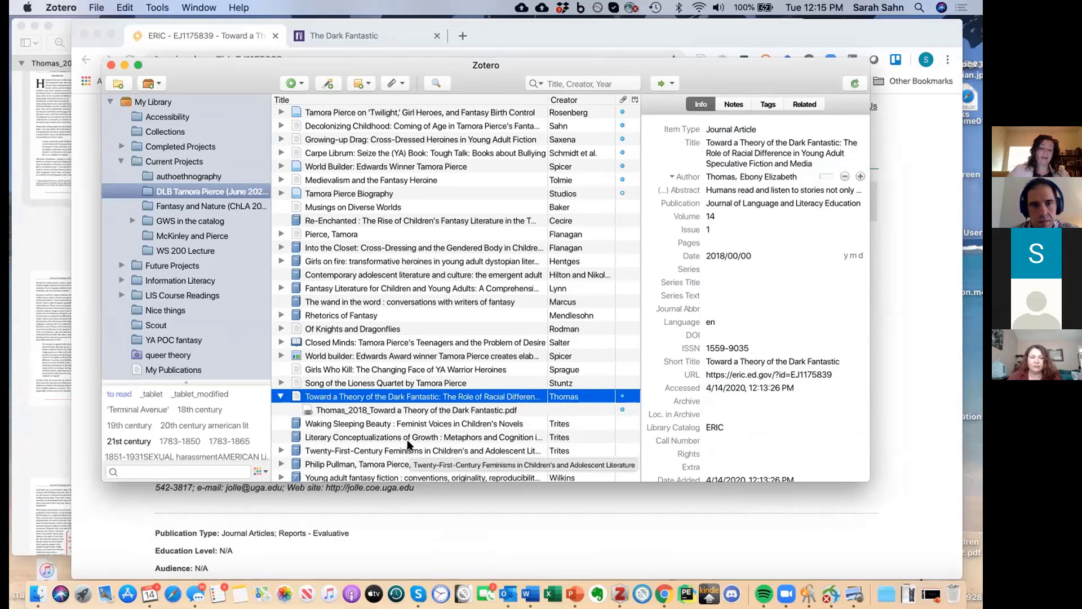
left_click(349, 410)
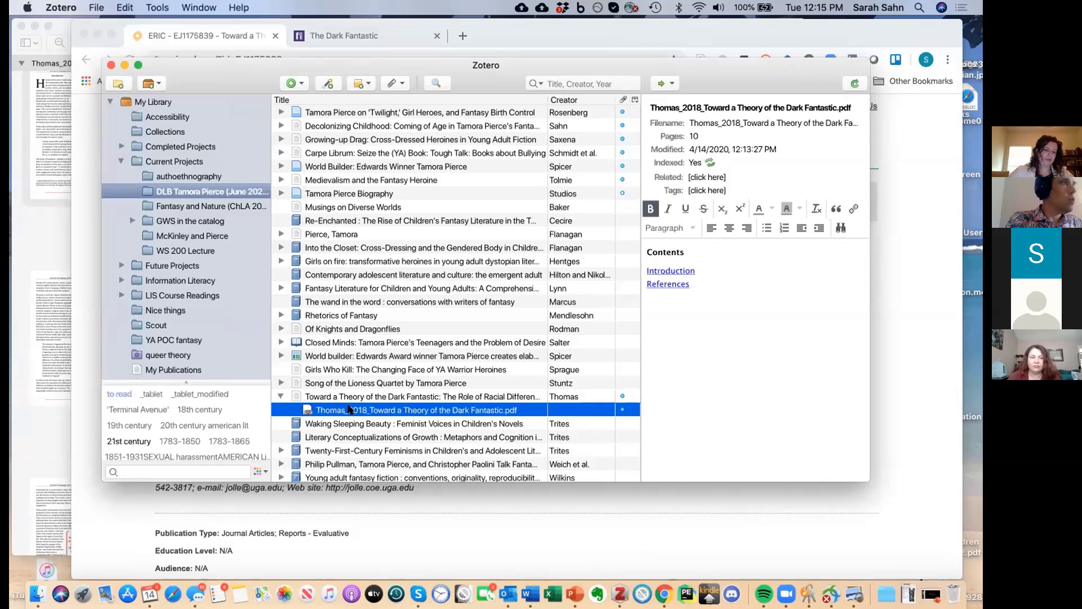
left_click(342, 398)
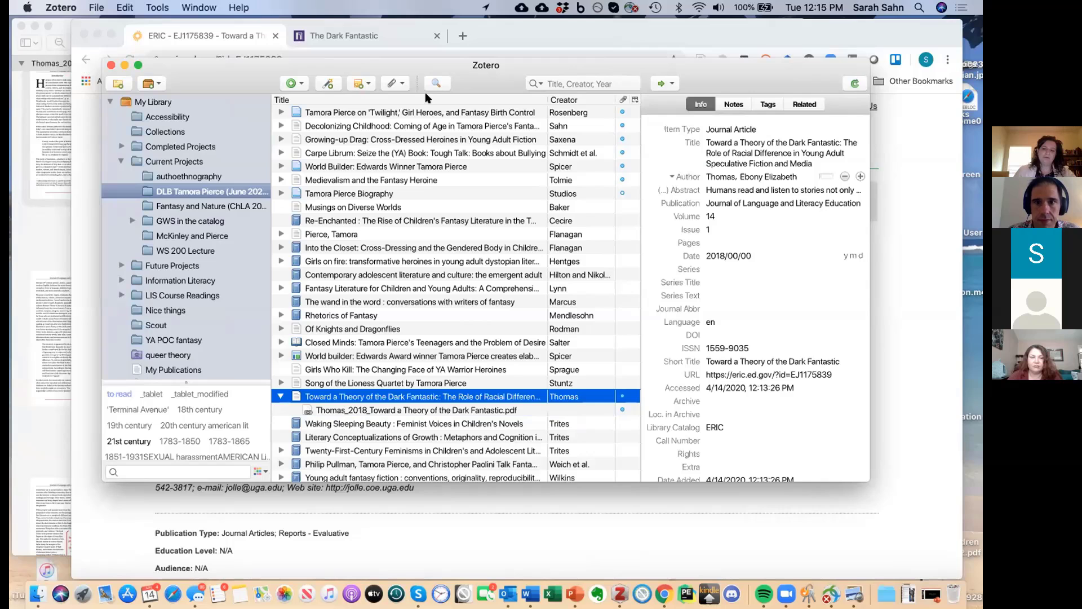
left_click(398, 84)
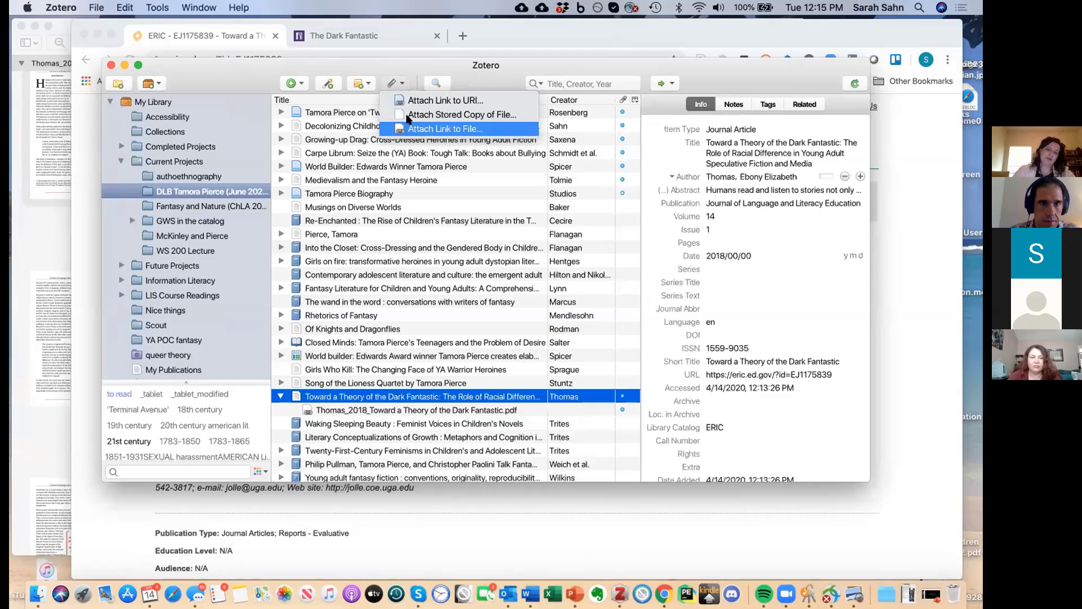
left_click(390, 77)
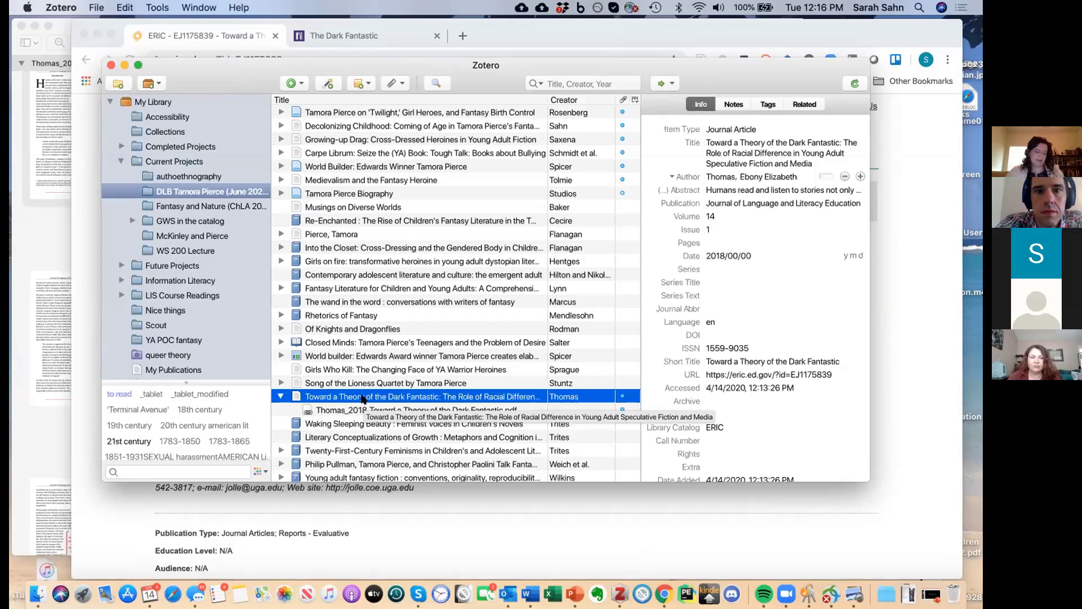
Step: Open the article's attached PDF from its Zotero record, and close both open copies of the PDF
left_click(338, 410)
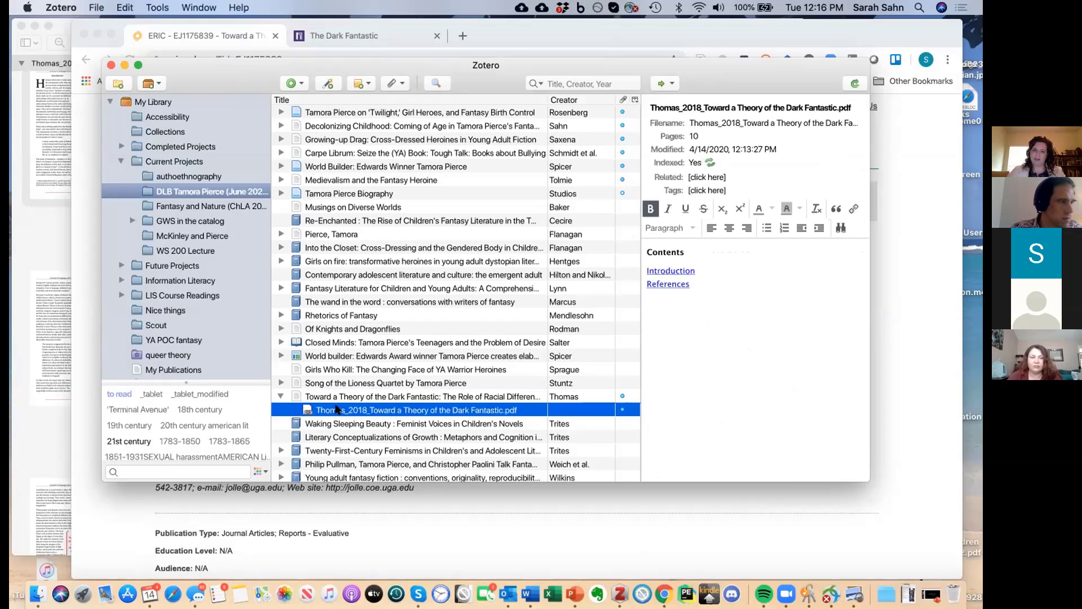
double_click(338, 410)
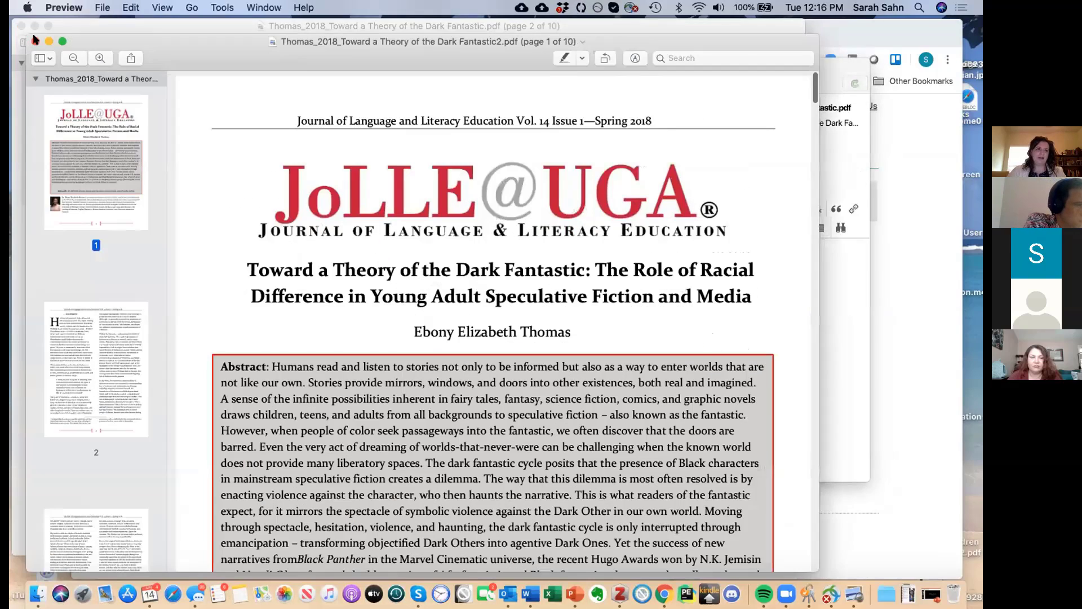
left_click(36, 41)
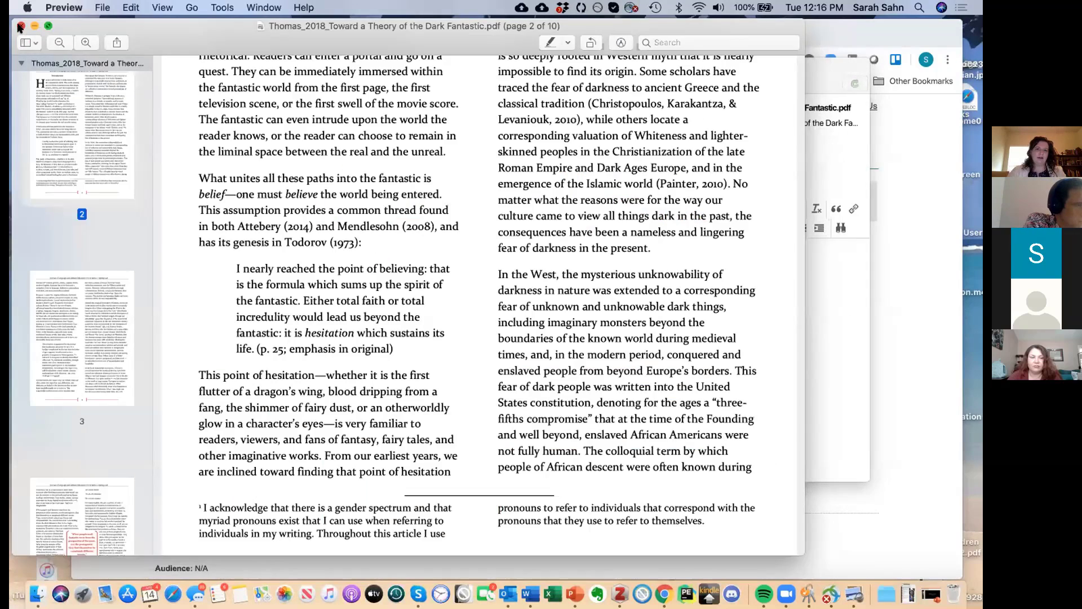
key("super+w")
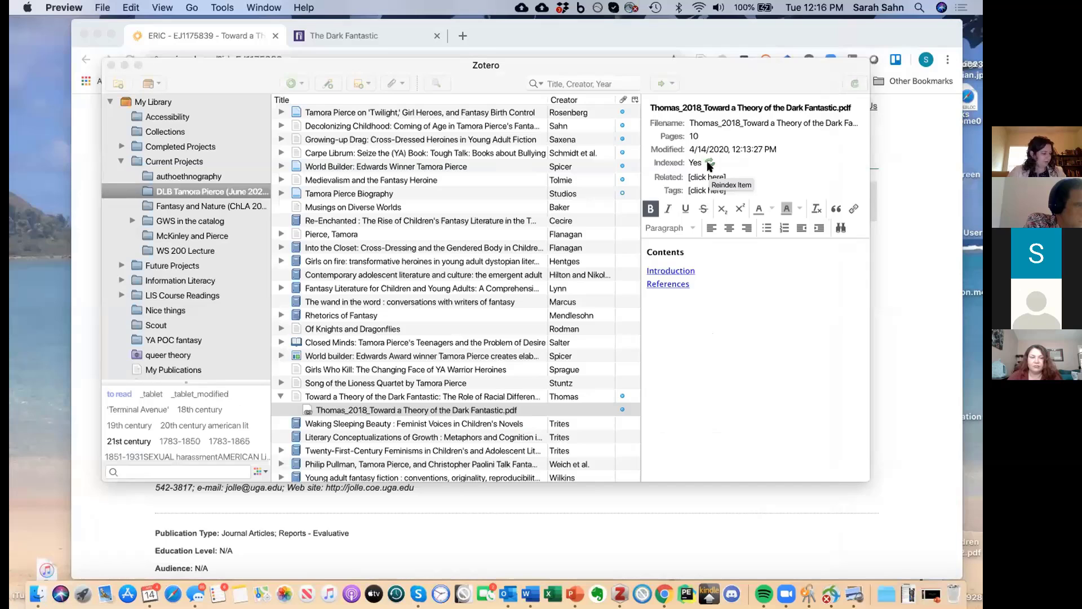
Step: Move the Zotero window aside and view the full list of item types available for adding a record manually
left_click_drag(738, 63, 801, 105)
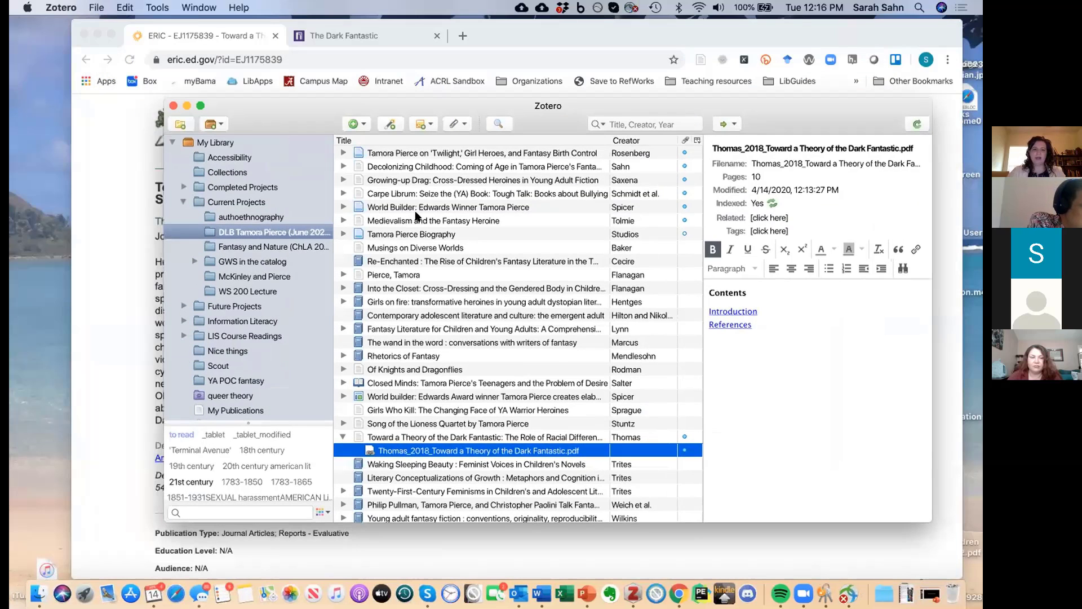
left_click(360, 119)
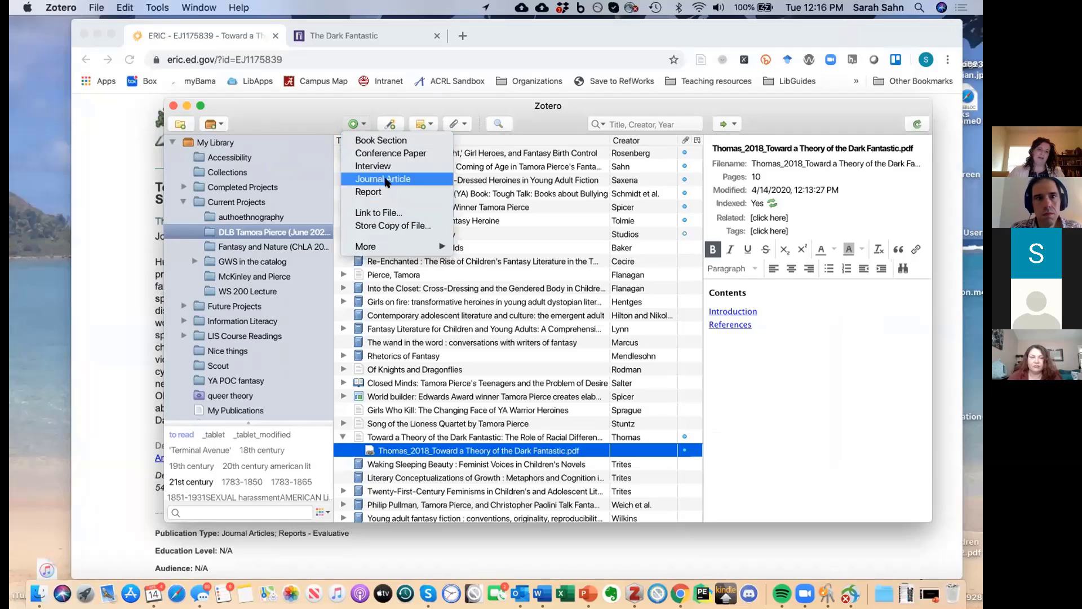
mouse_move(381, 250)
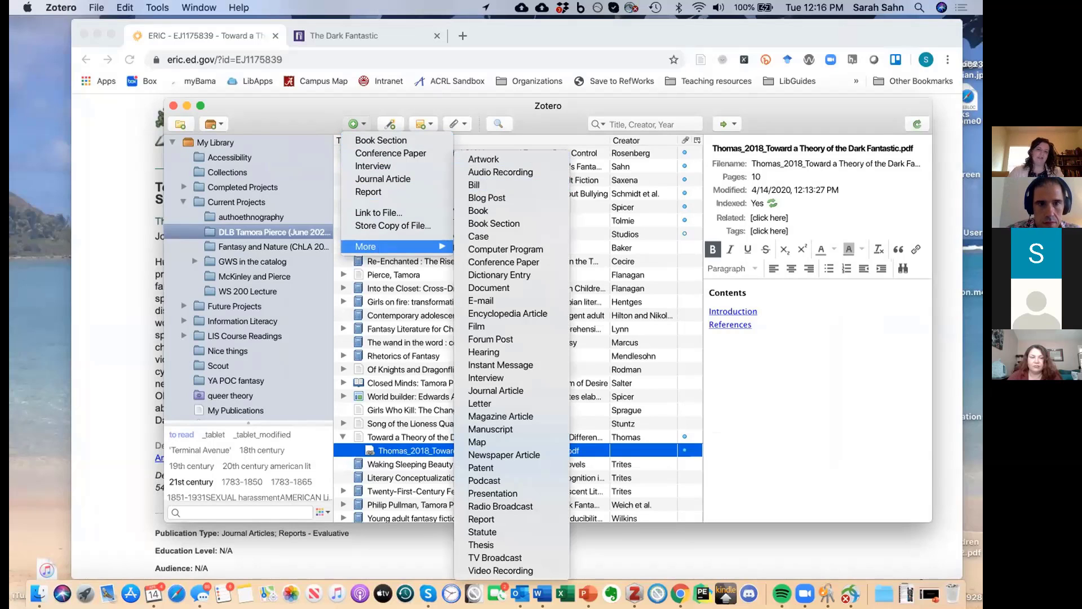
key("Escape")
key("Escape")
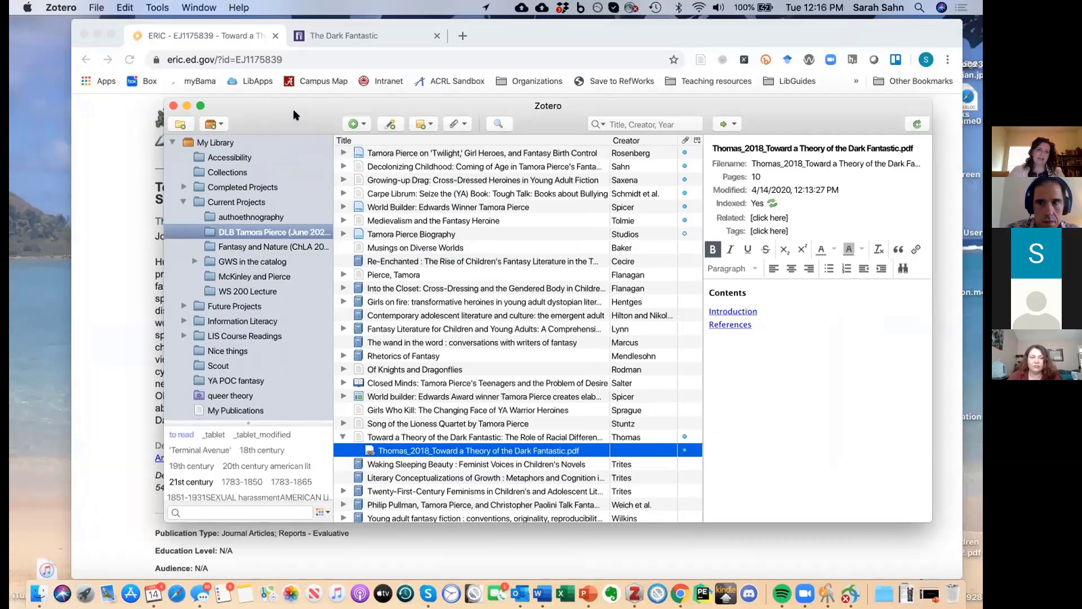
Step: Switch to Chrome and copy the hardcover ISBN of The Dark Fantastic from its NYU Press page
left_click(389, 122)
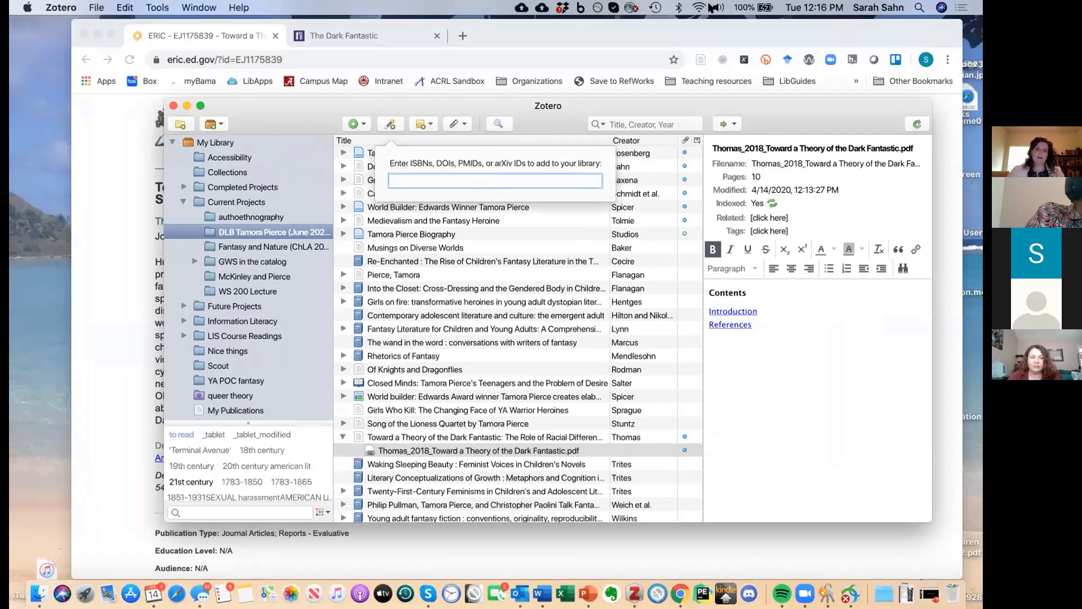
left_click_drag(772, 45, 772, 71)
left_click(344, 61)
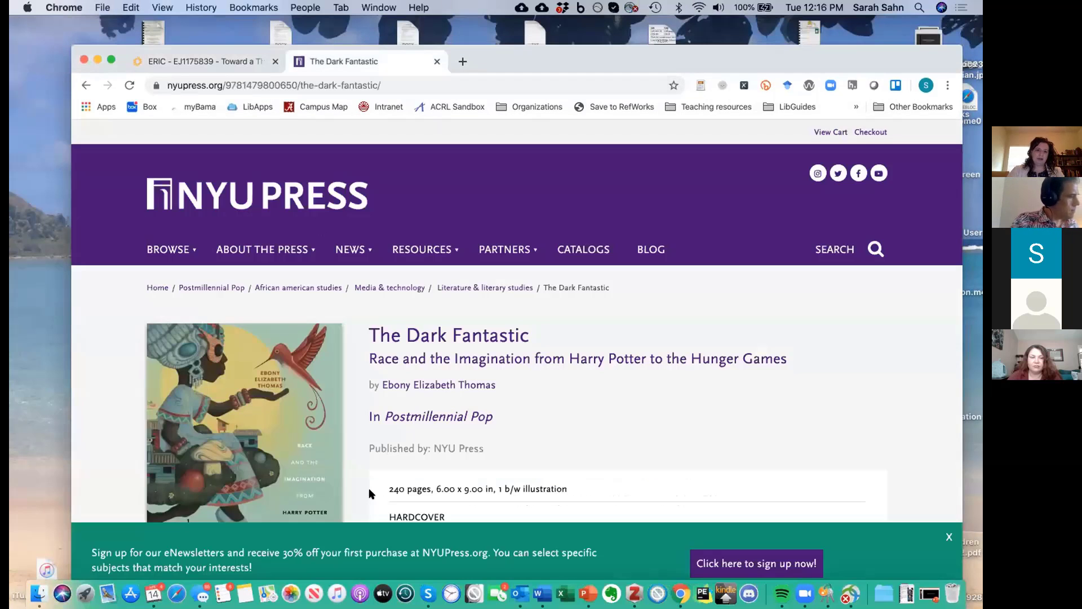
scroll(594, 383, "down", 3)
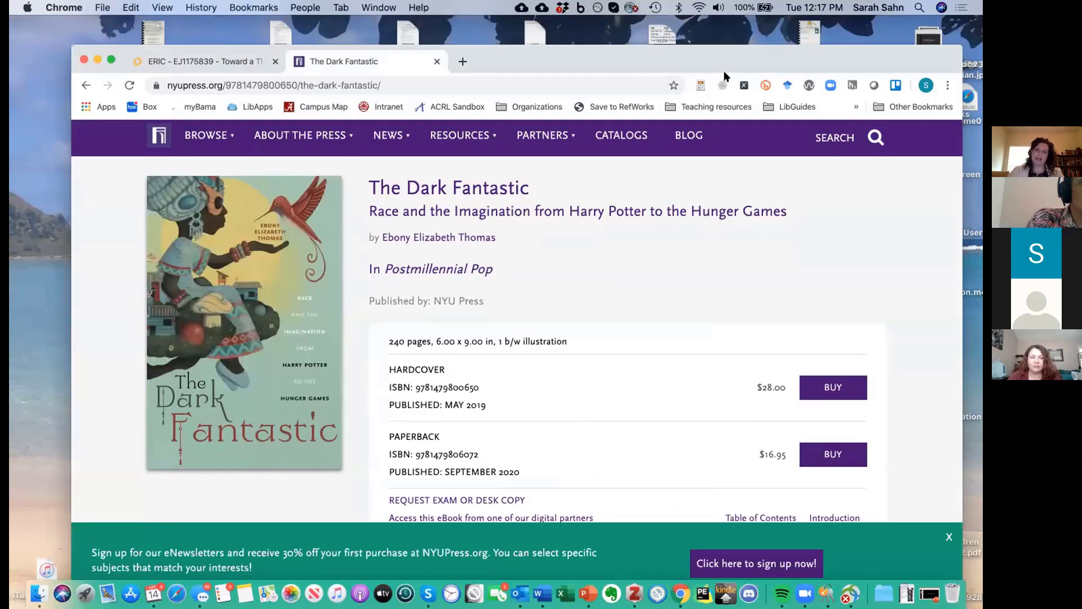
scroll(632, 326, "down", 3)
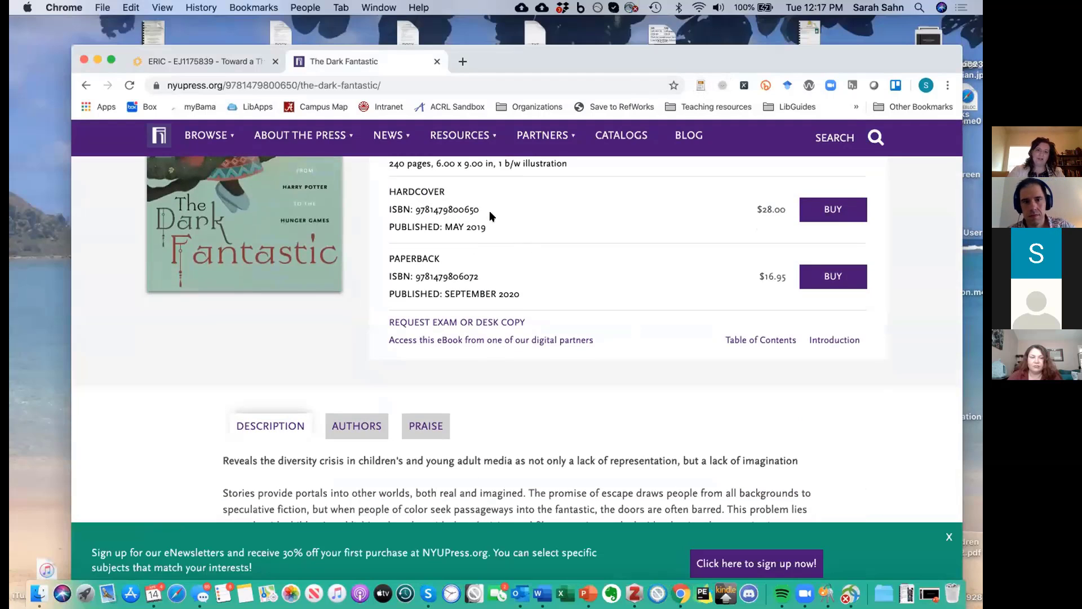
mouse_move(484, 206)
left_mouse_down()
mouse_move(413, 208)
mouse_move(486, 209)
mouse_move(476, 201)
left_mouse_up()
key("super+c")
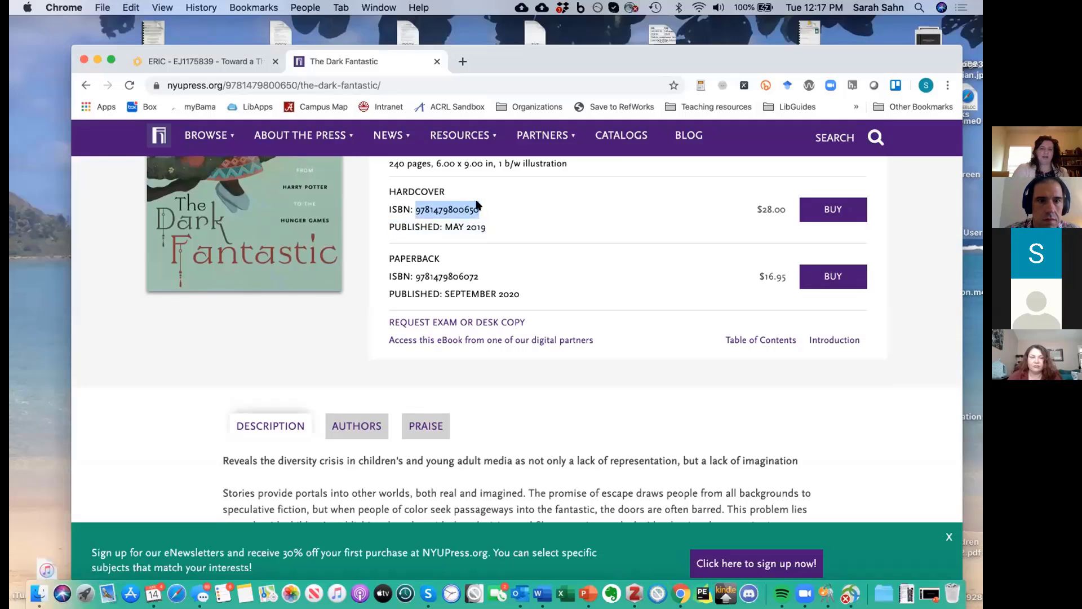
left_click(635, 593)
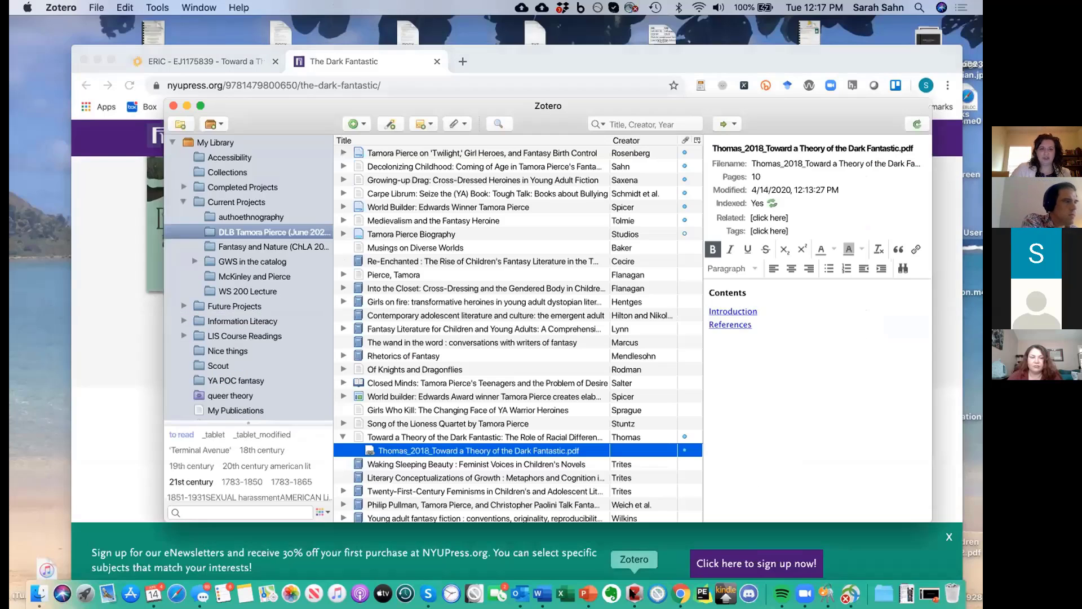
left_click(385, 123)
key("super+v")
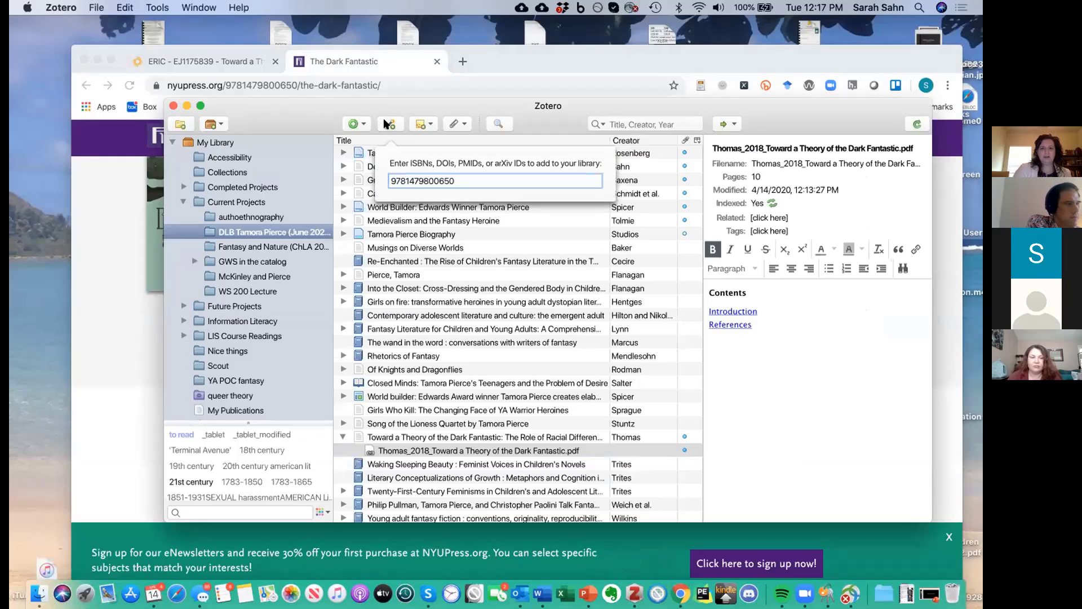
key("Return")
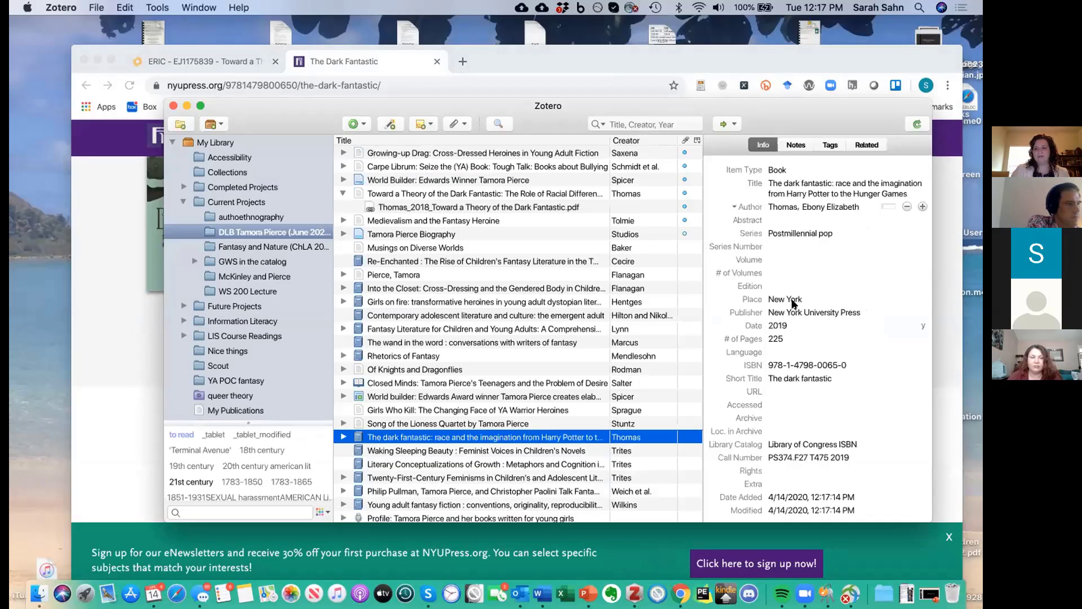
Step: Review the bibliographic fields of The dark fantastic book record and read its attached contents note
left_click(813, 270)
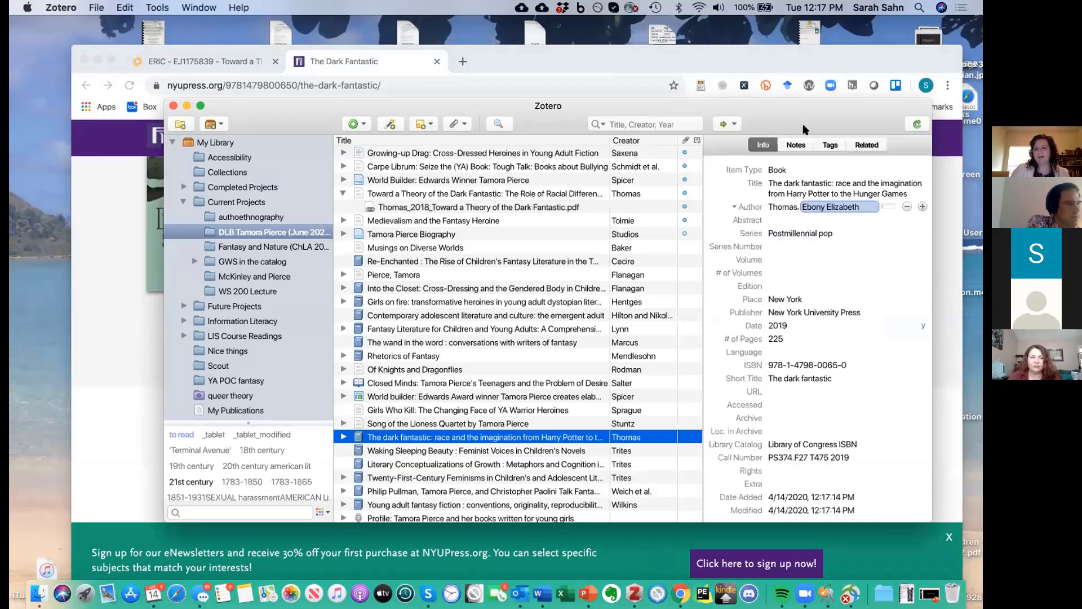
left_click(841, 390)
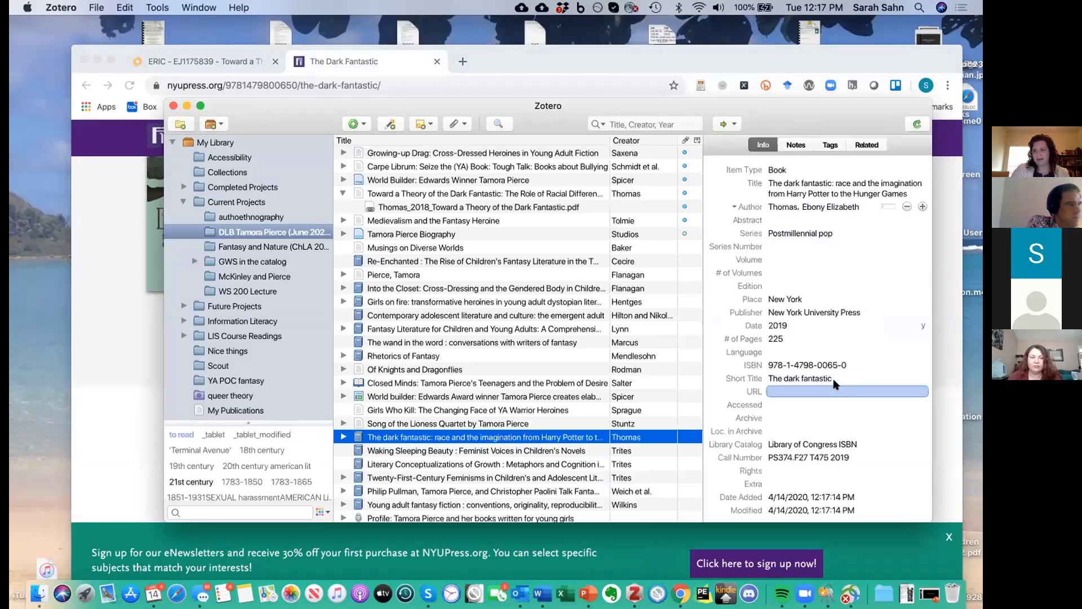
left_click(343, 437)
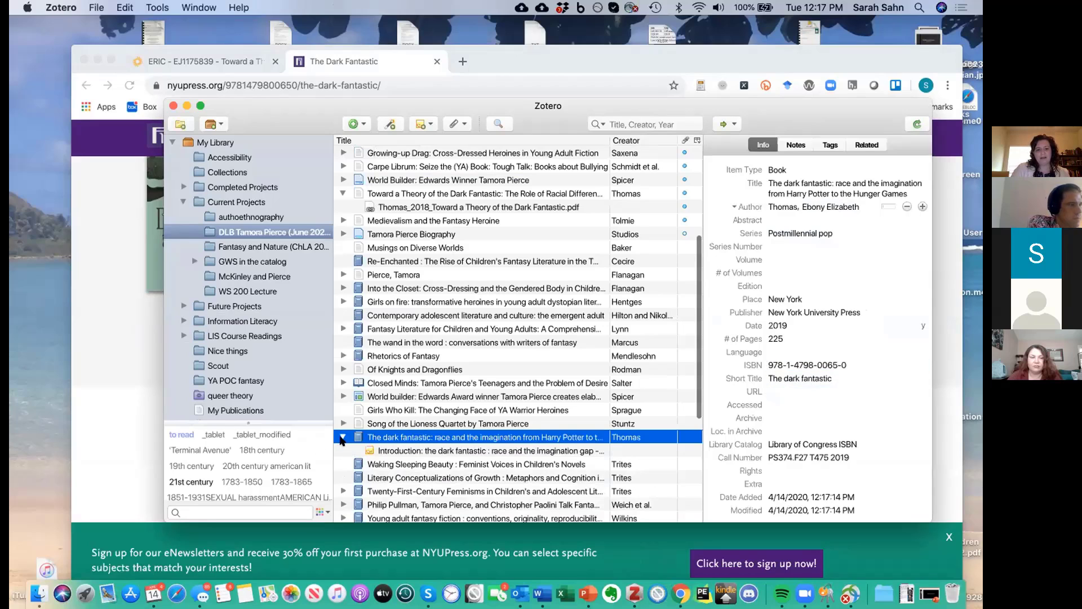
left_click(415, 451)
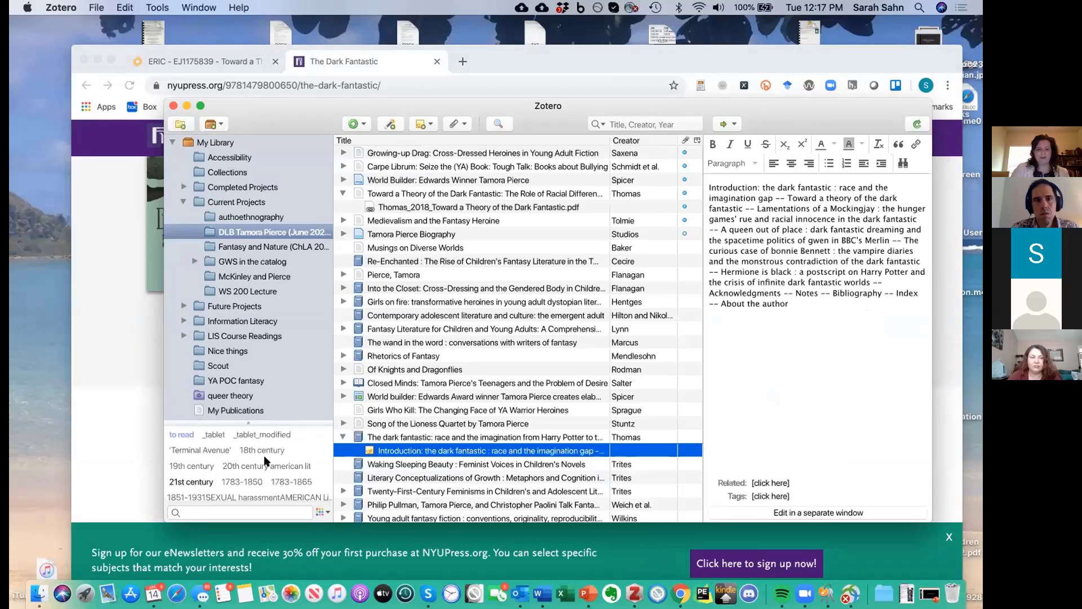
left_click(343, 437)
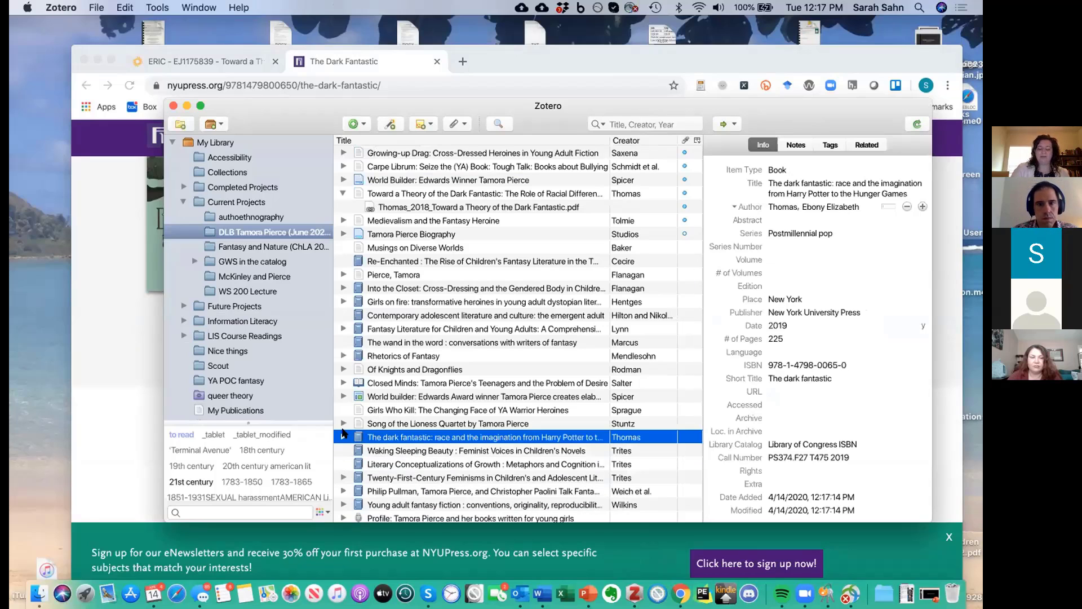
Step: Reposition the Zotero window and look through the manual item types again, without creating a new item
left_click_drag(529, 106, 552, 75)
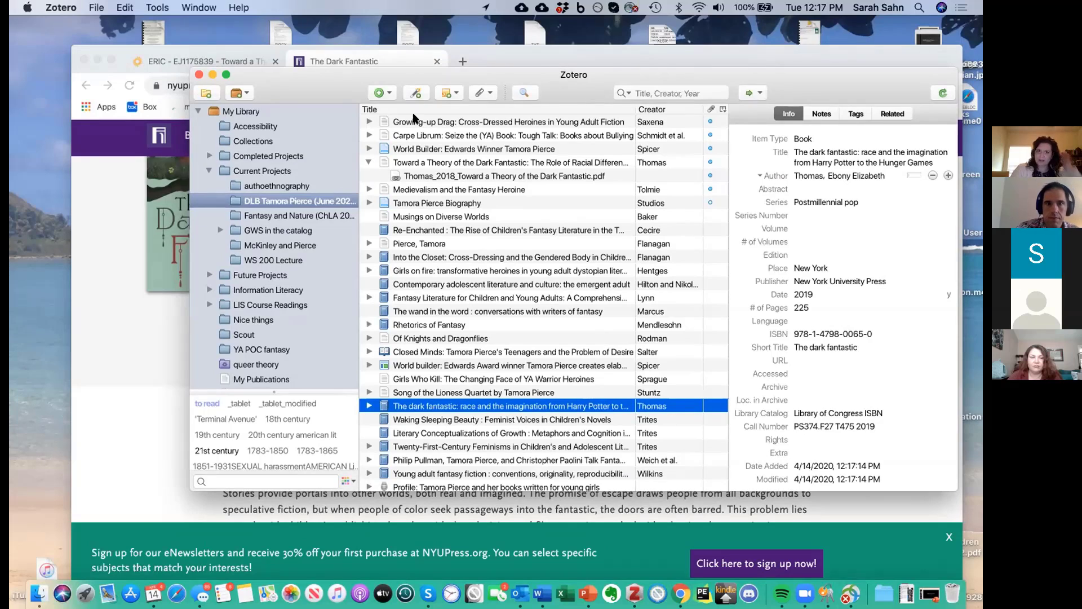
left_click(387, 91)
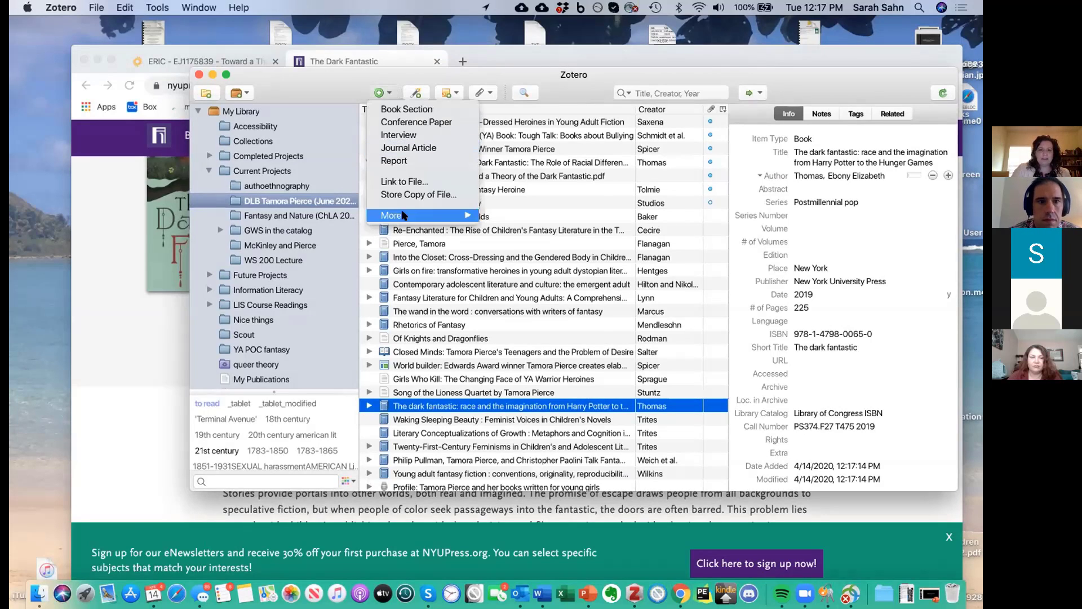
mouse_move(402, 215)
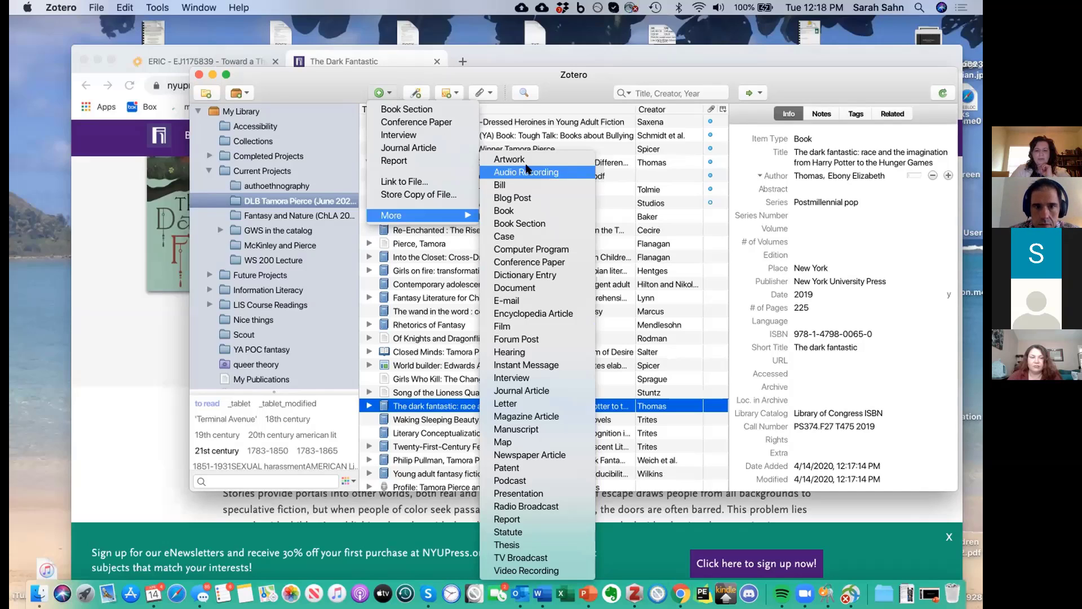
left_click(663, 340)
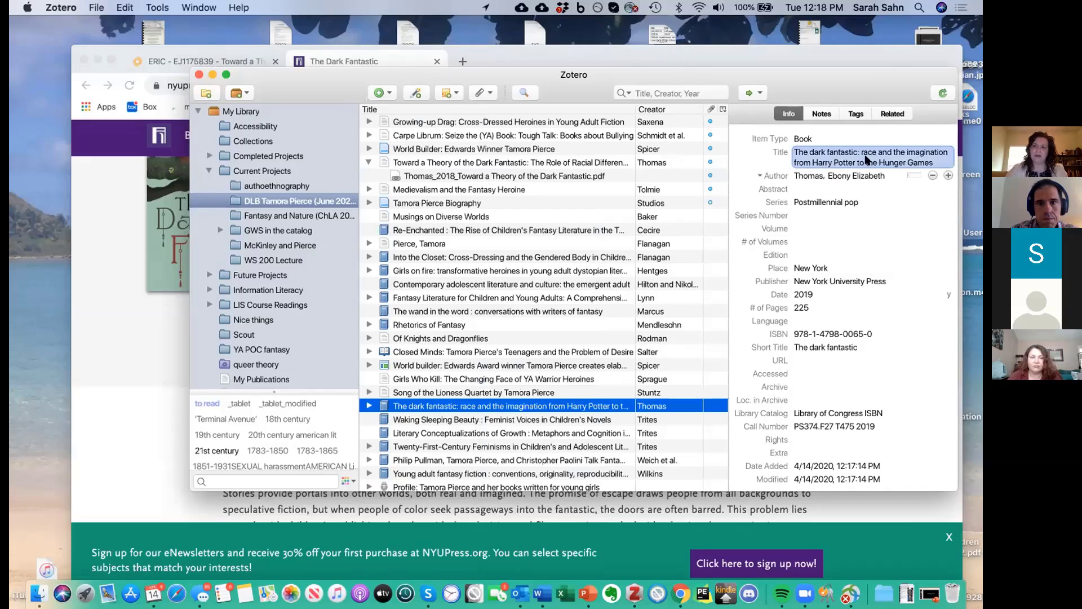
Step: Tag The dark fantastic book record with the existing tag YOUNG adult fiction
left_click(855, 113)
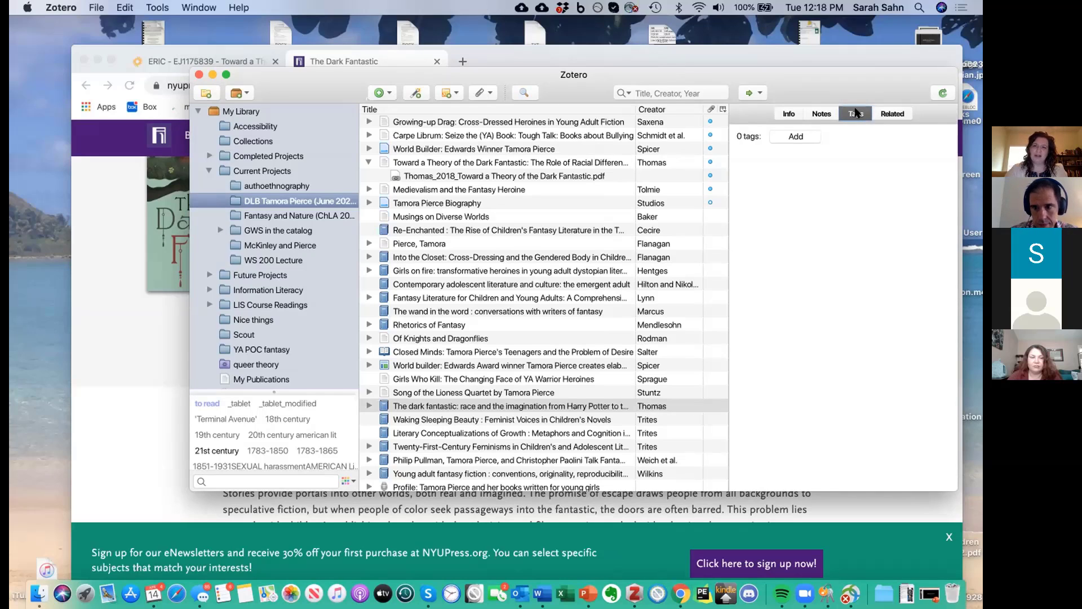
left_click(799, 136)
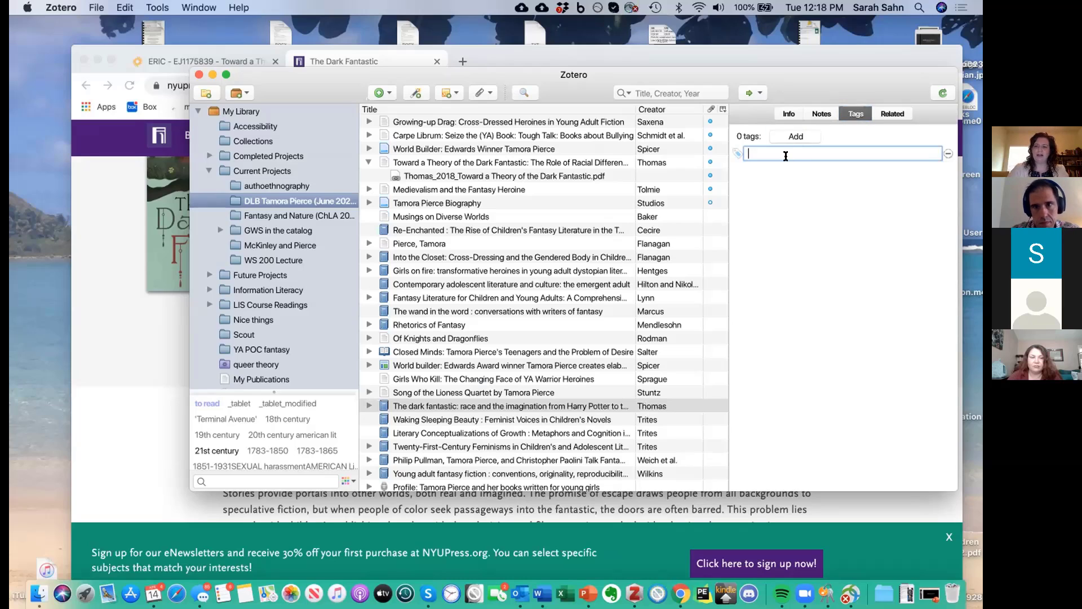
type("young")
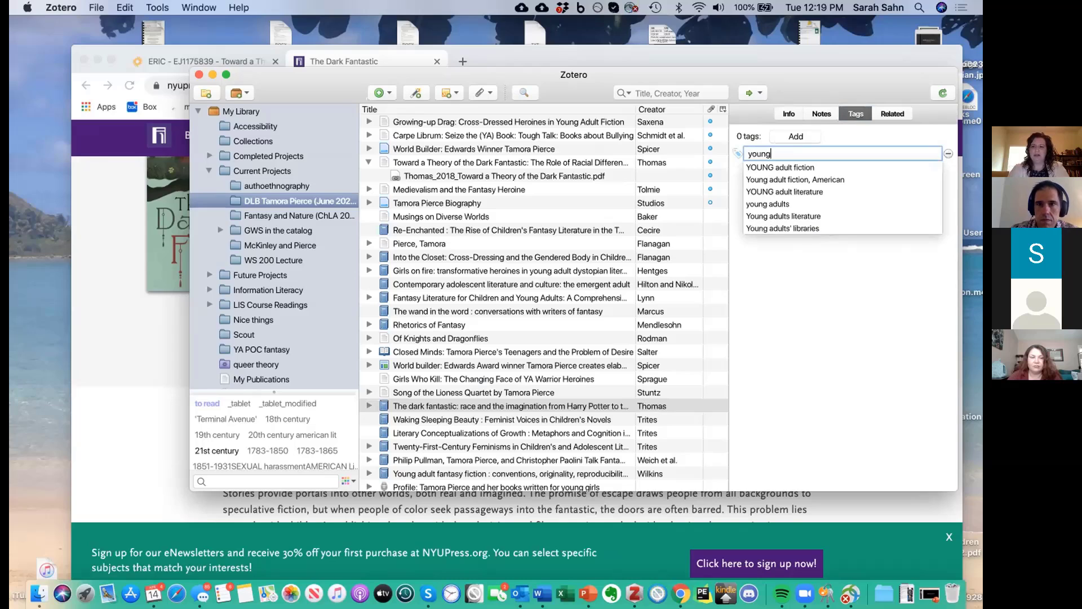
left_click(770, 167)
key("Return")
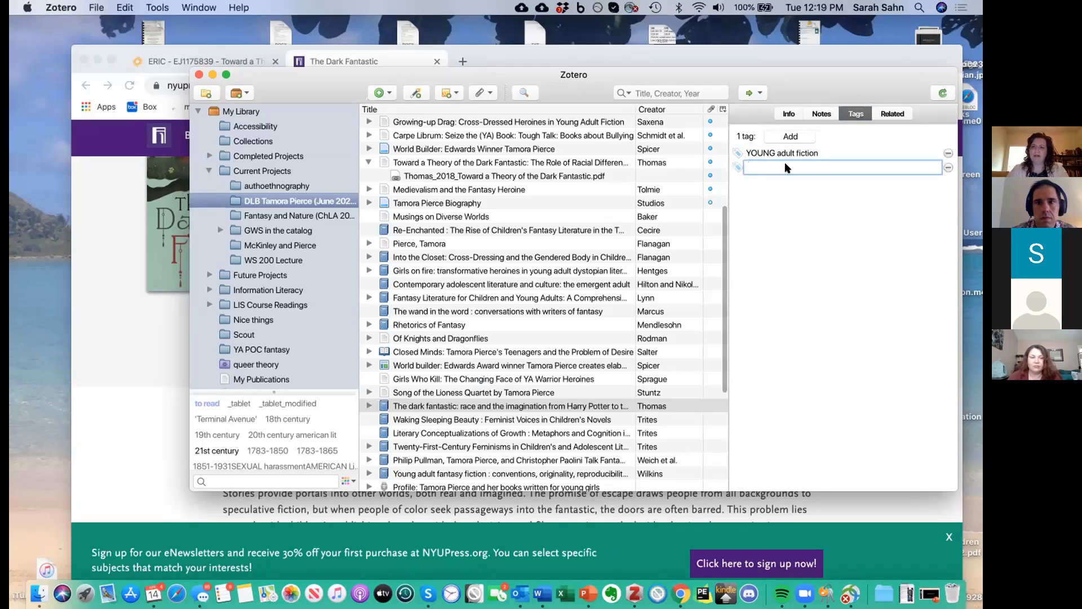
Step: Add the existing tag Fantasy literature to The dark fantastic book record
type("you")
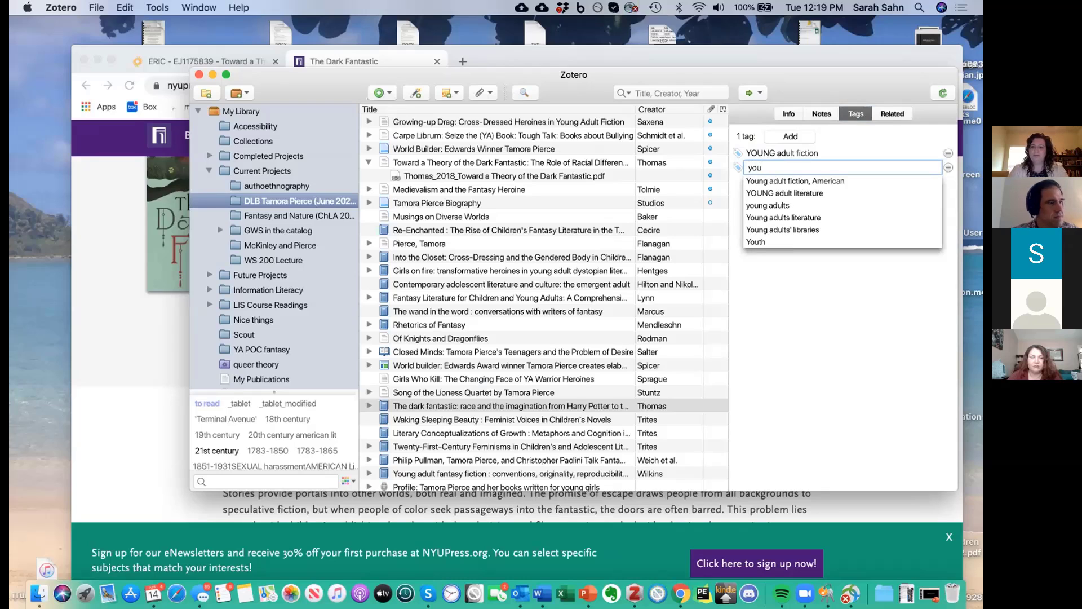
key("BackSpace")
key("BackSpace")
key("BackSpace")
type("fa")
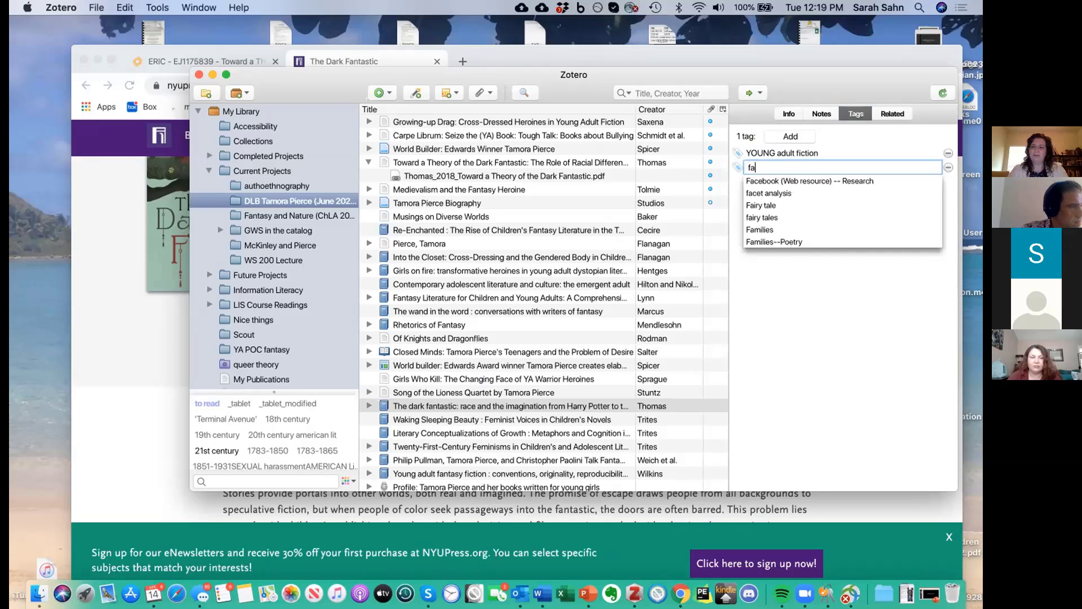
type("ntasy literature")
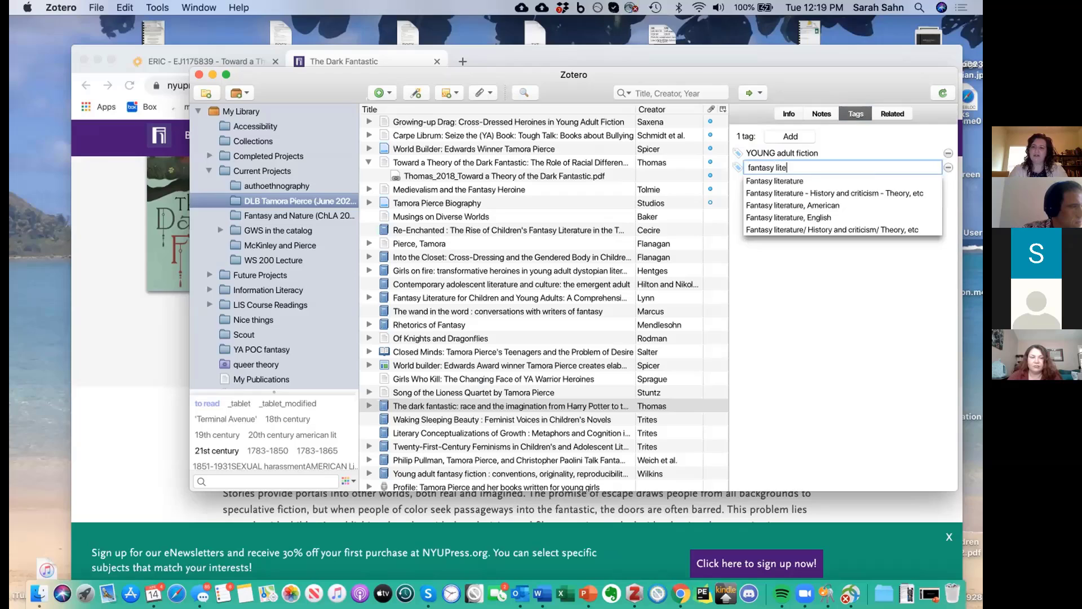
left_click(788, 180)
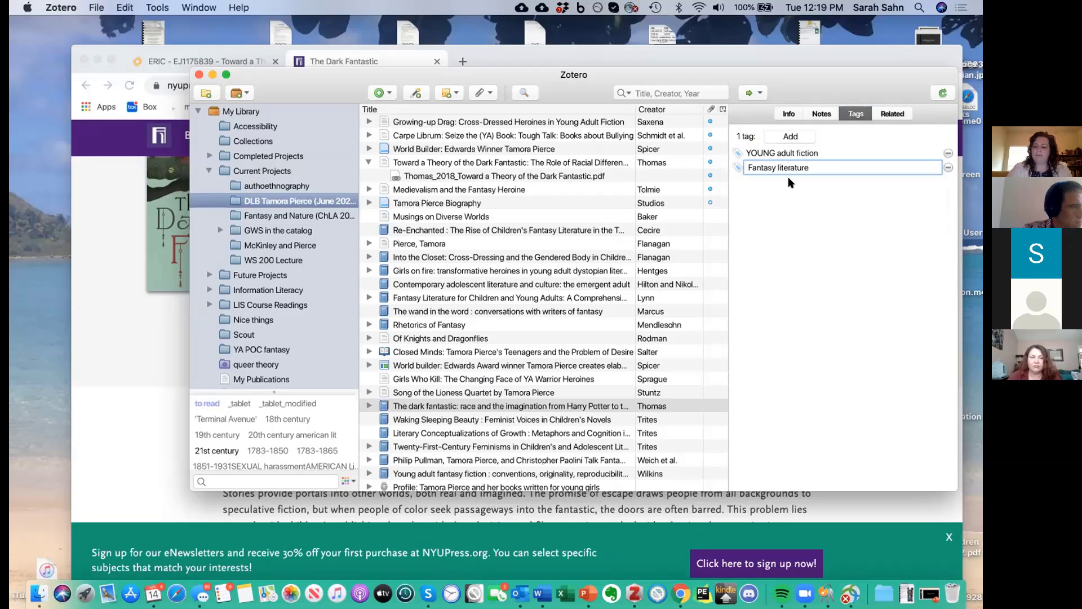
key("Return")
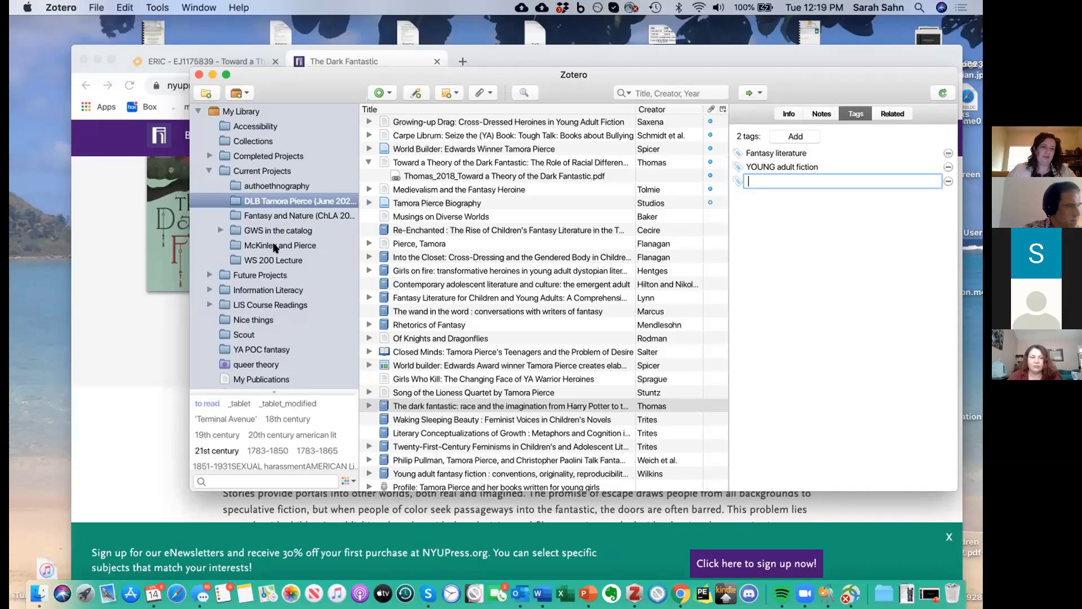
Step: Look at how related items are chosen for The dark fantastic record without linking any, and return to its bibliographic information
left_click_drag(806, 76, 803, 85)
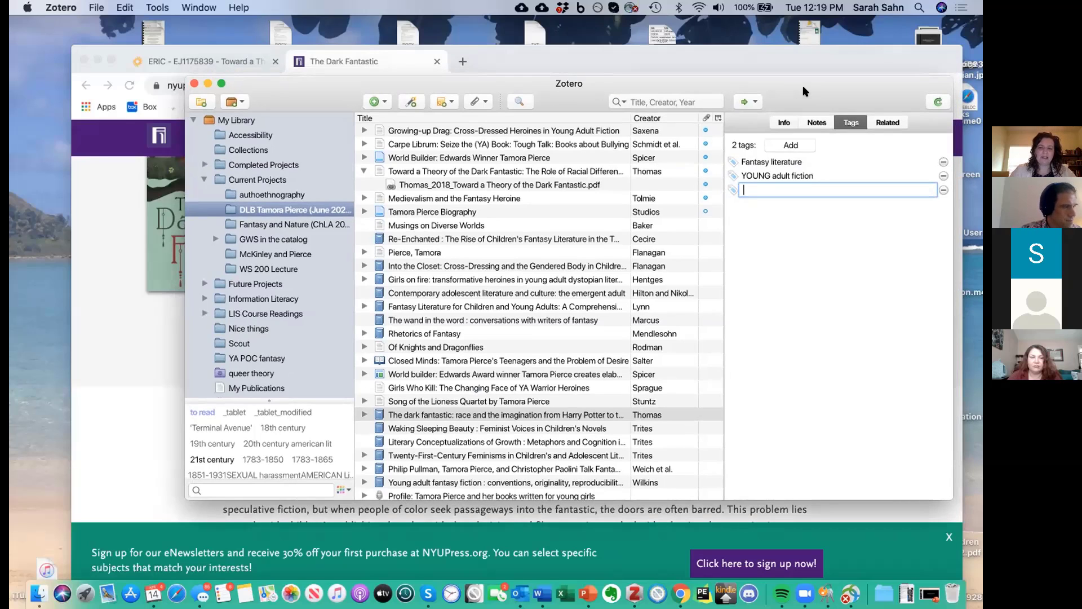
left_click(895, 124)
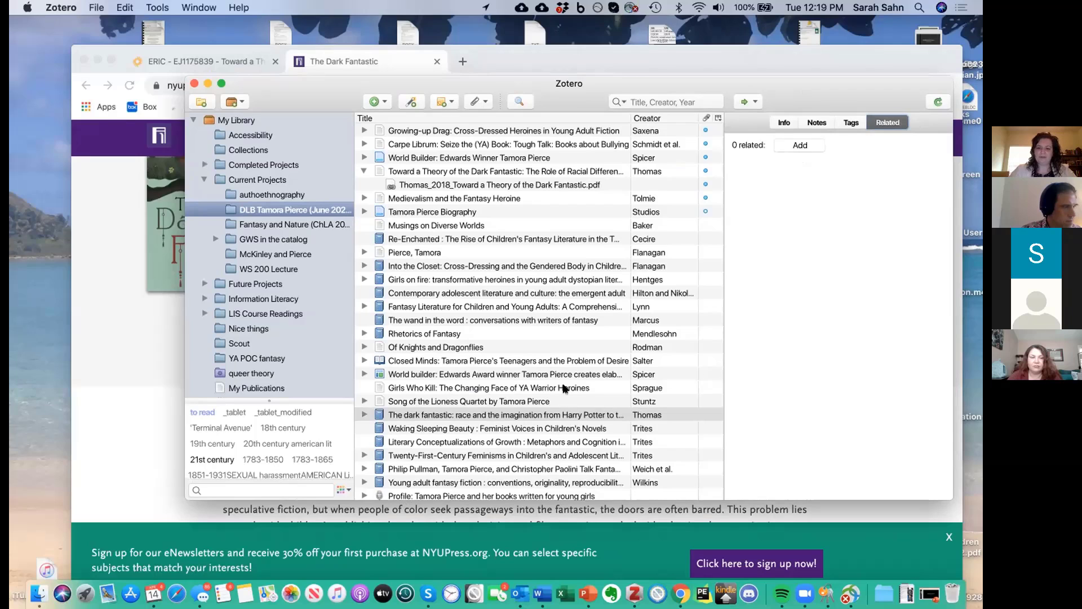
left_click(802, 146)
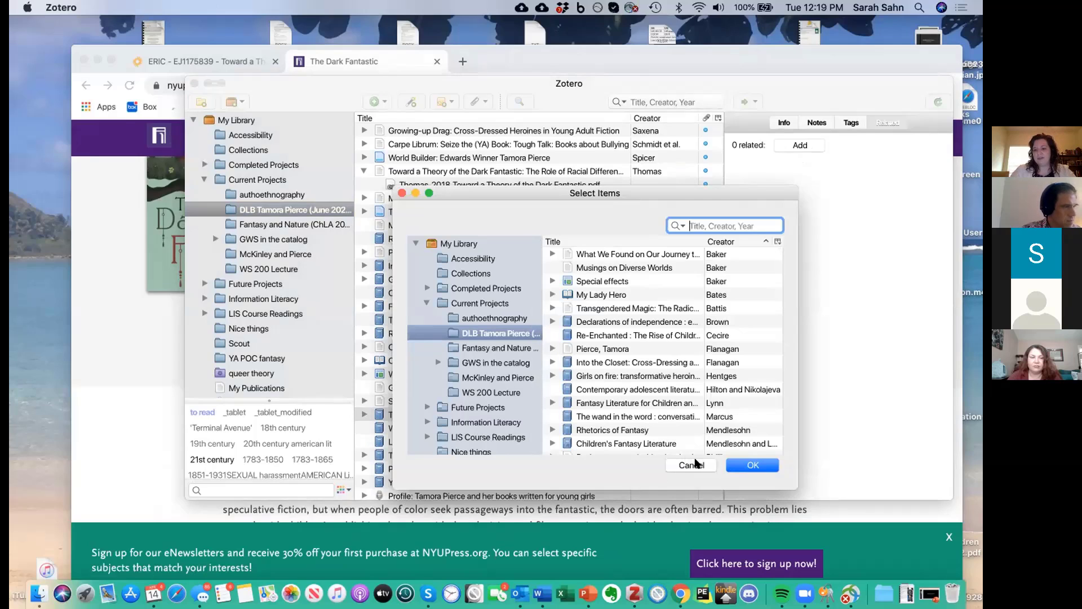
left_click(692, 464)
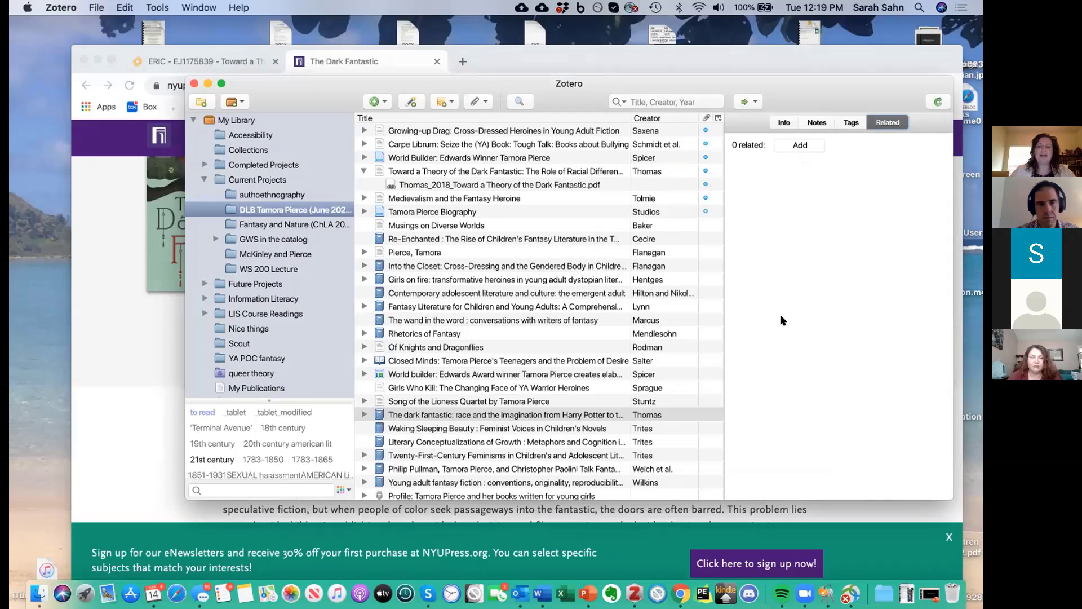
left_click(784, 123)
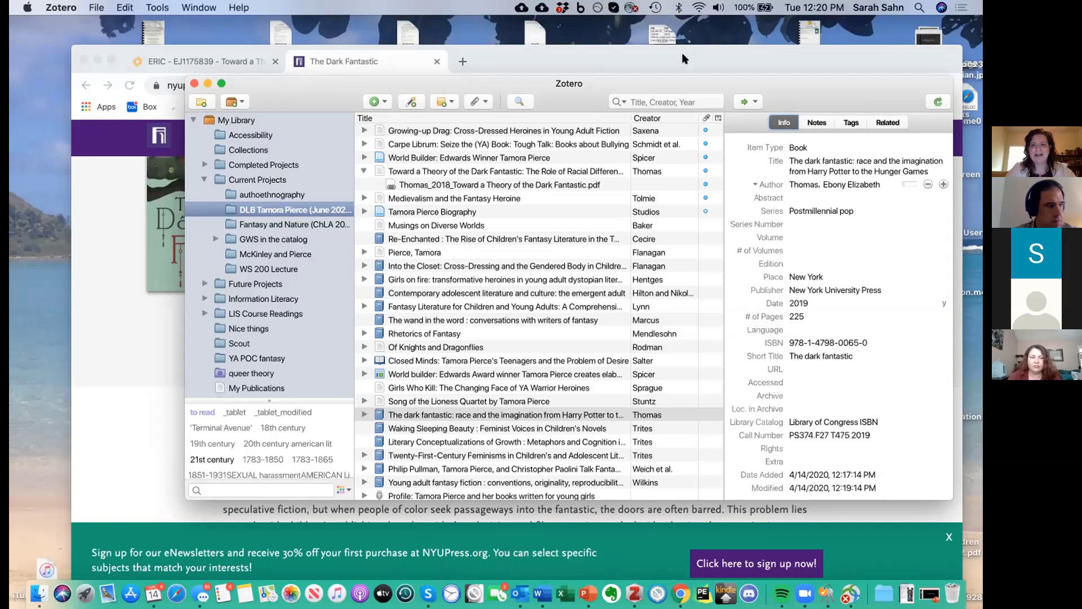
Step: Switch to the Word document containing the quotation and bring up its Zotero citation tools
left_click_drag(681, 55, 688, 41)
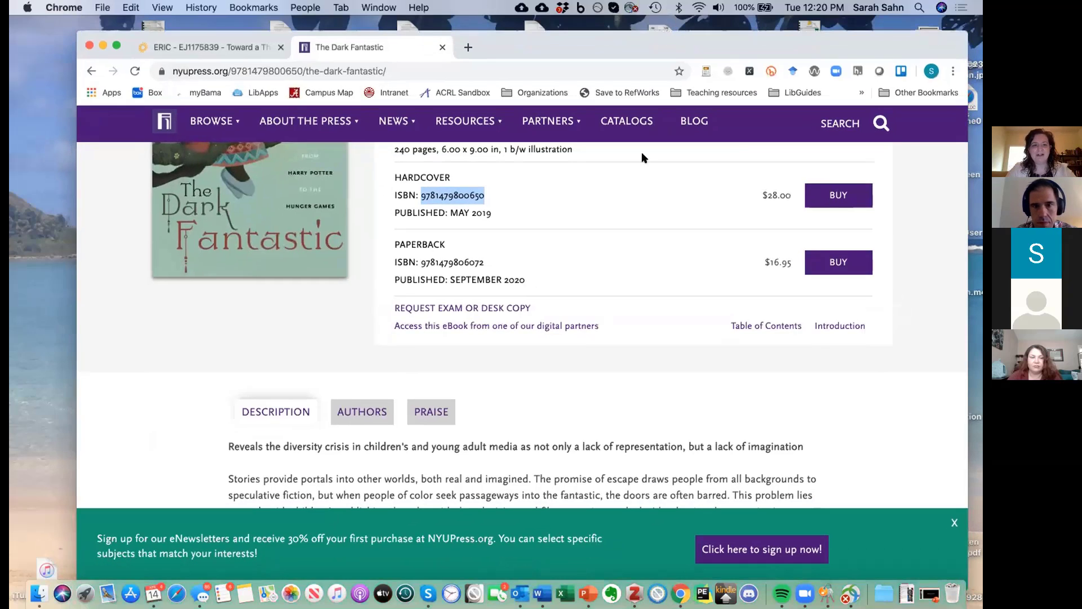
left_click(542, 592)
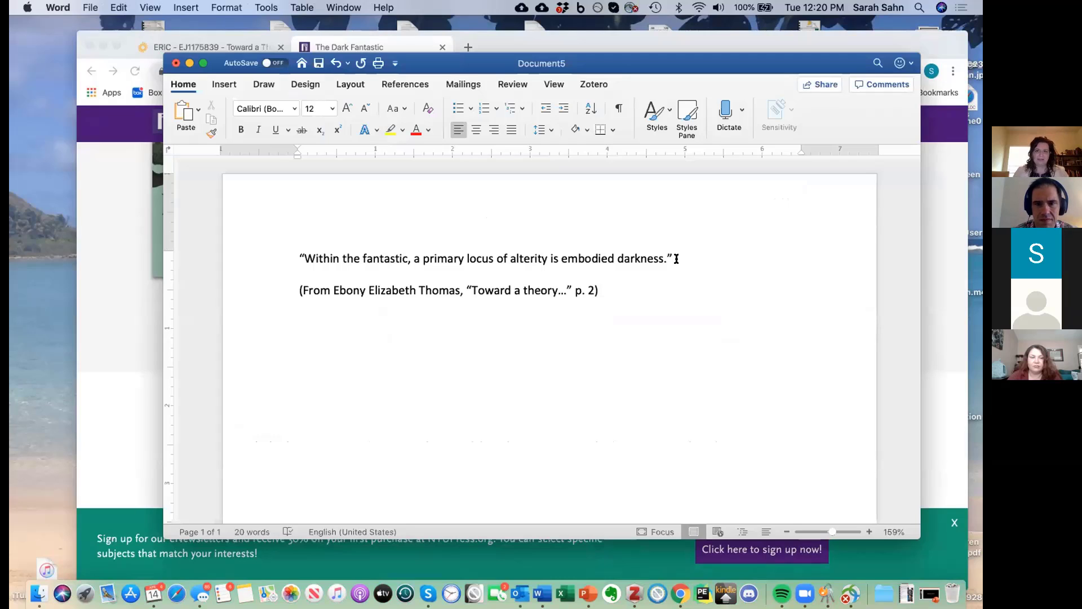
left_click_drag(691, 63, 709, 72)
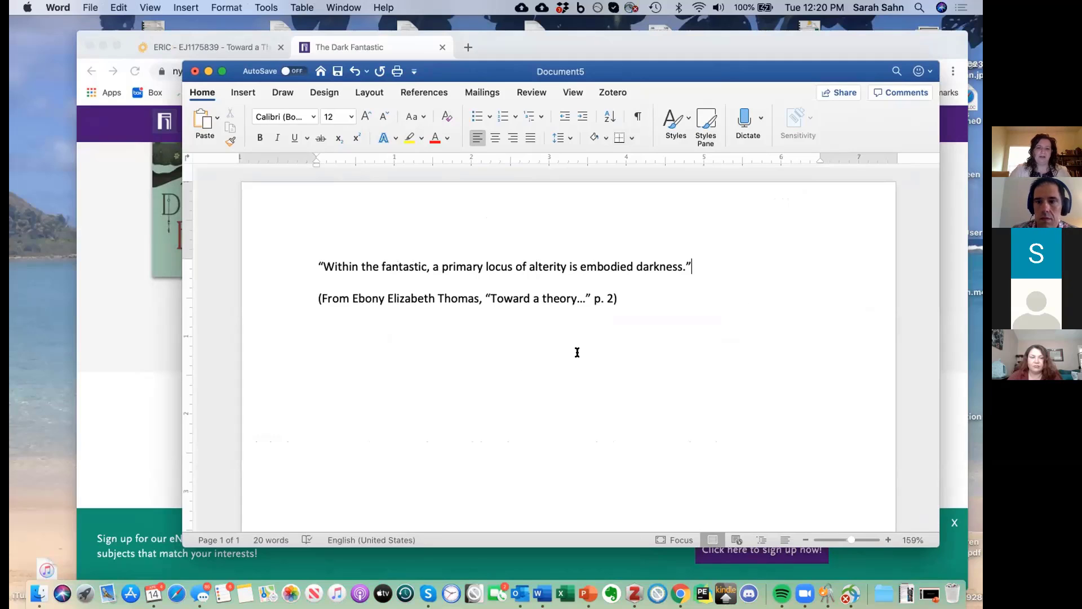
left_click(617, 89)
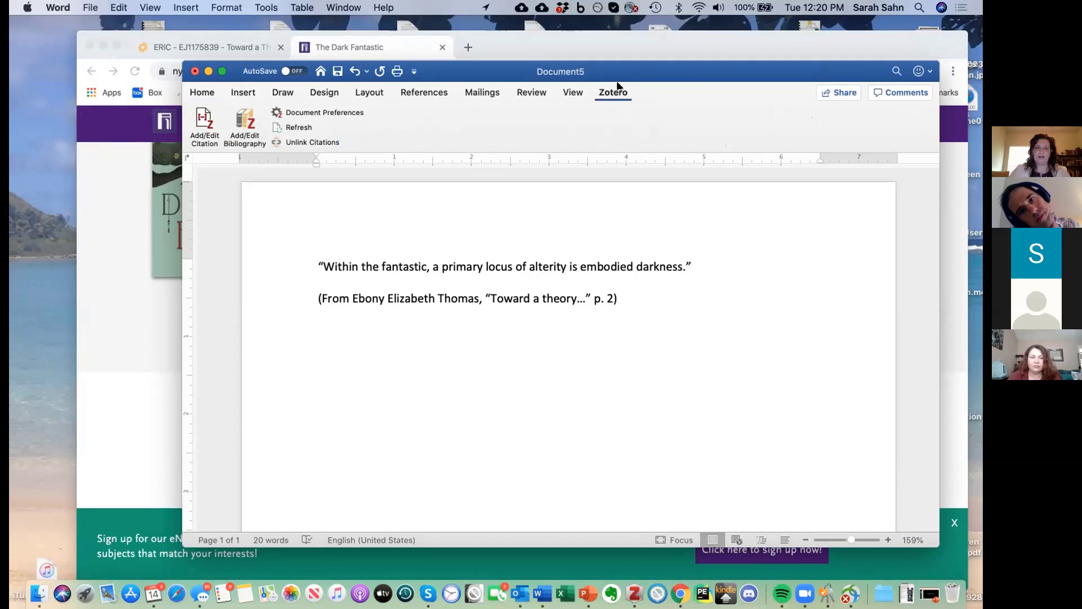
Step: Start a Zotero citation after the quotation and set the document's citation style to Modern Language Association 8th edition
left_click(207, 121)
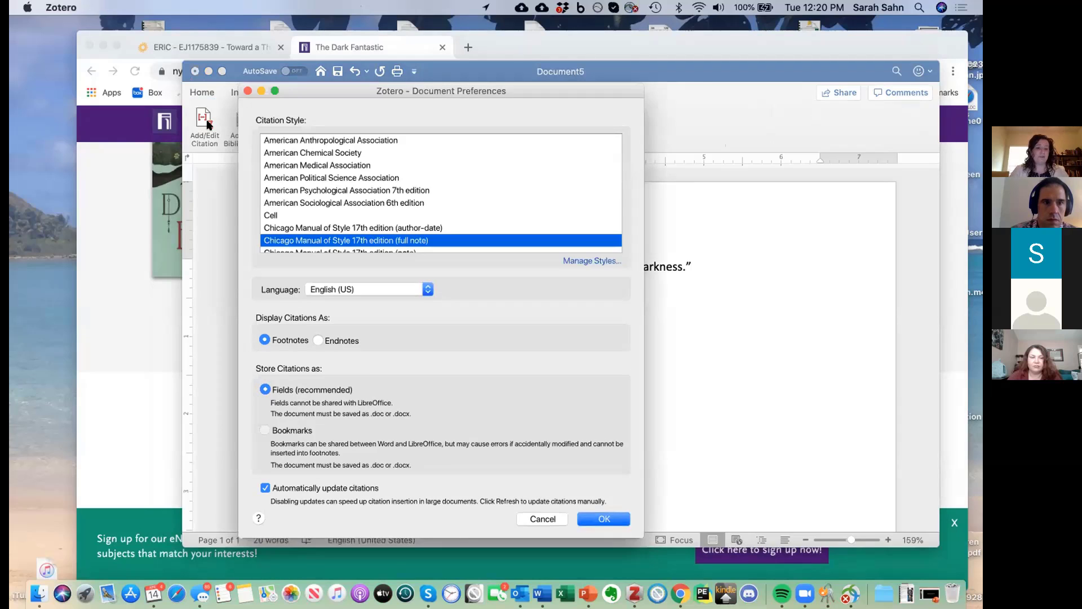
scroll(414, 226, "down", 5)
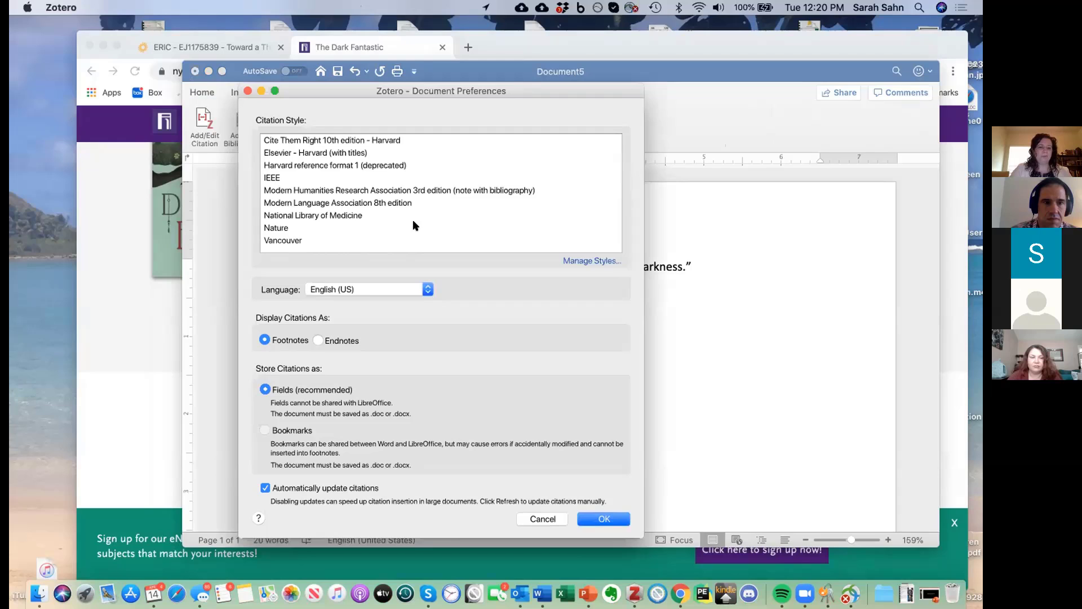
scroll(415, 226, "up", 5)
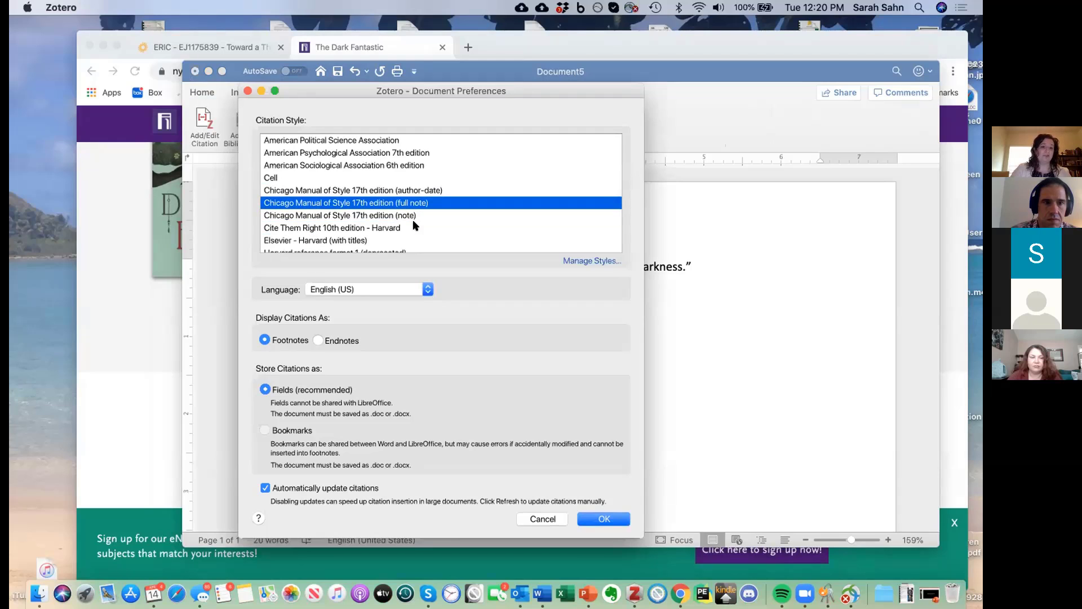
scroll(413, 222, "down", 5)
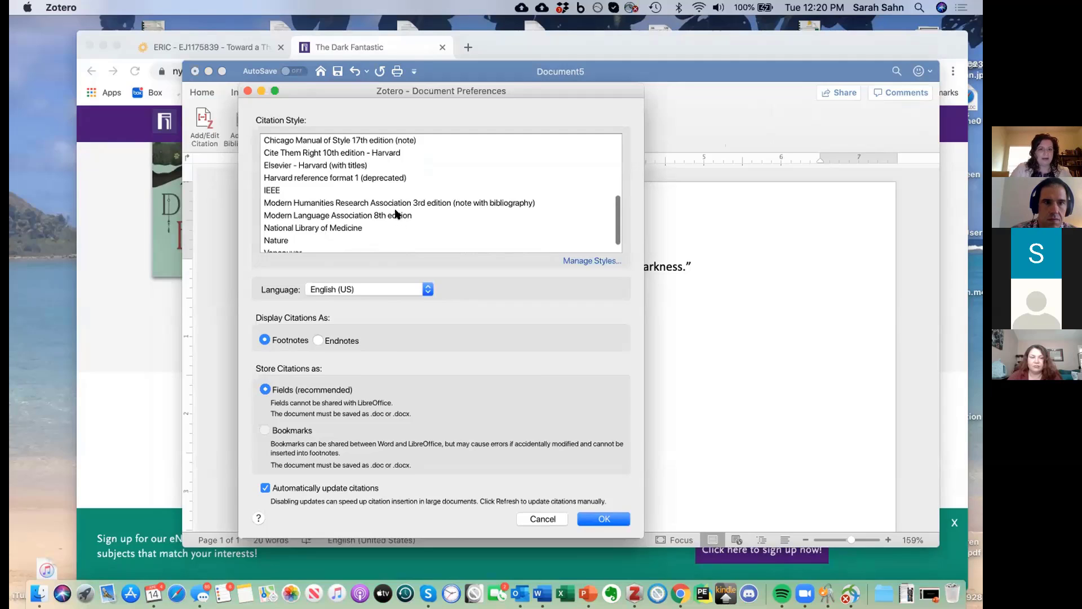
left_click(398, 215)
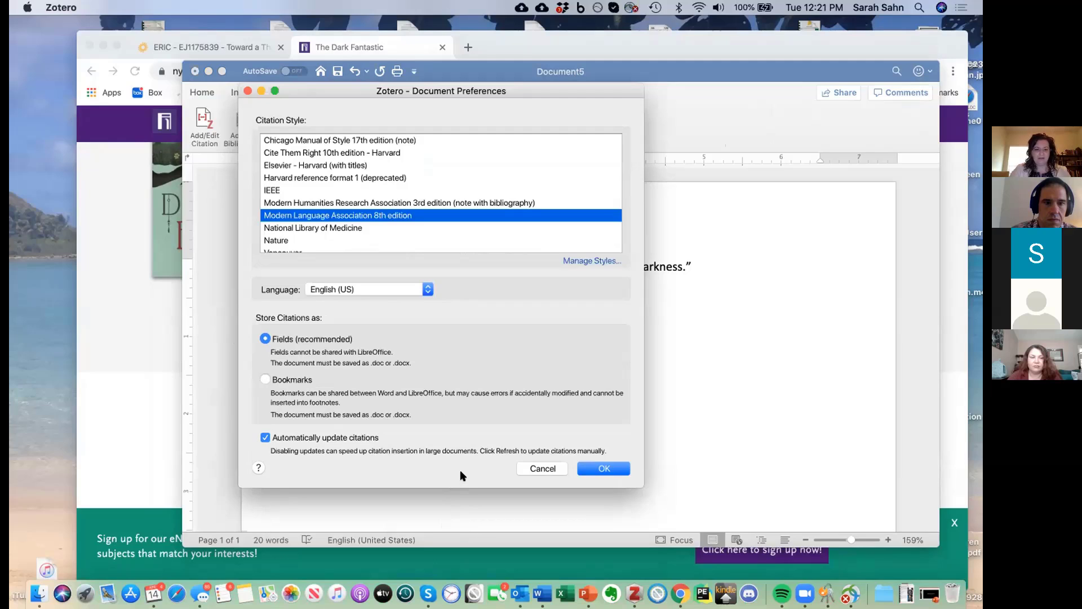
left_click(603, 469)
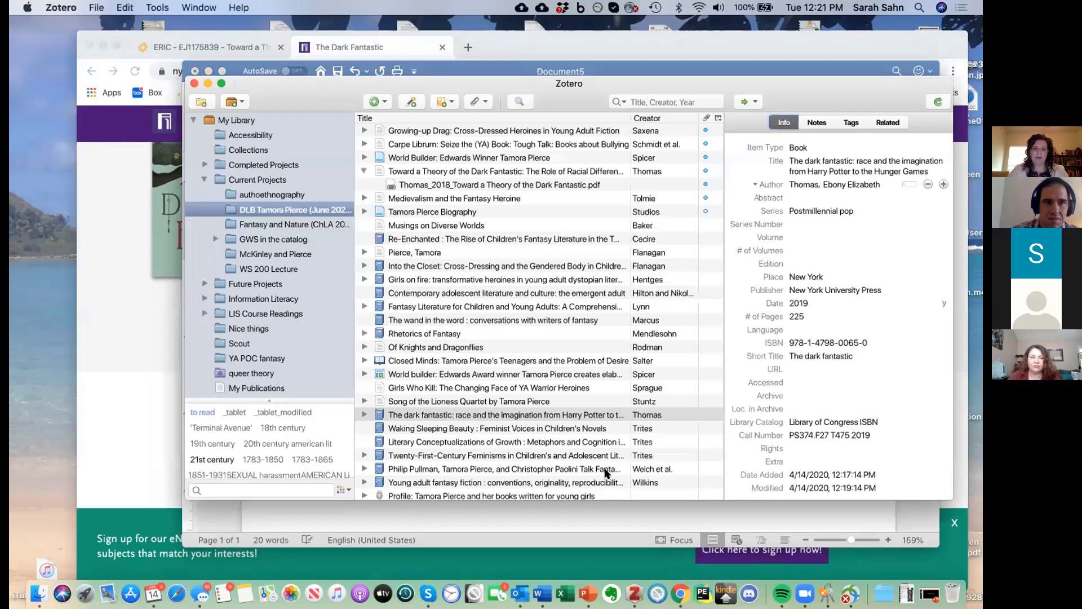
Step: Insert a citation of the article Toward a Theory of the Dark Fantastic with page 2 after the quotation
type("ebony")
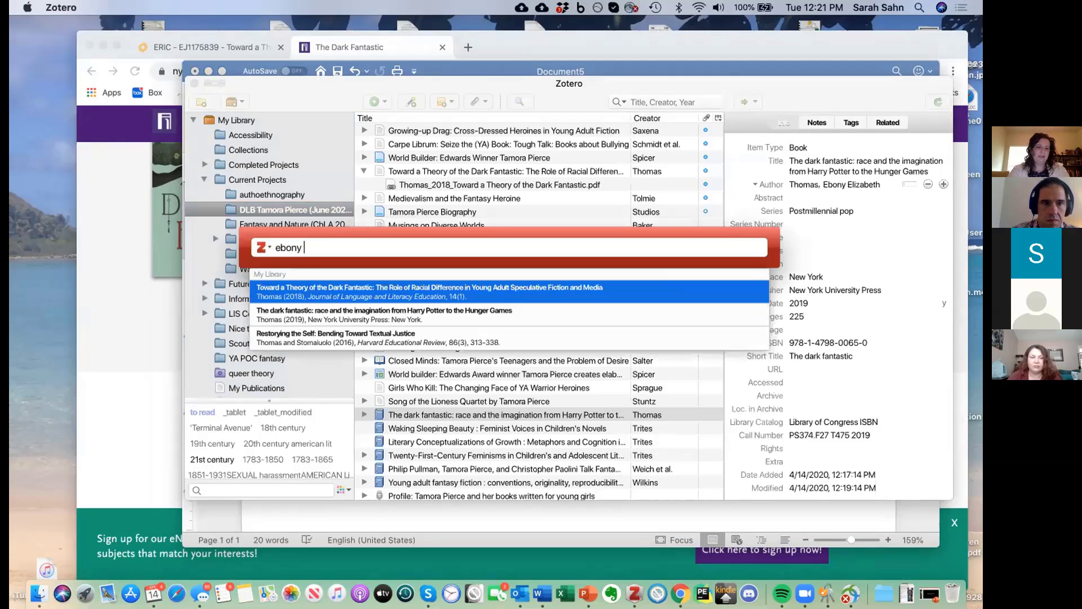
left_click(601, 293)
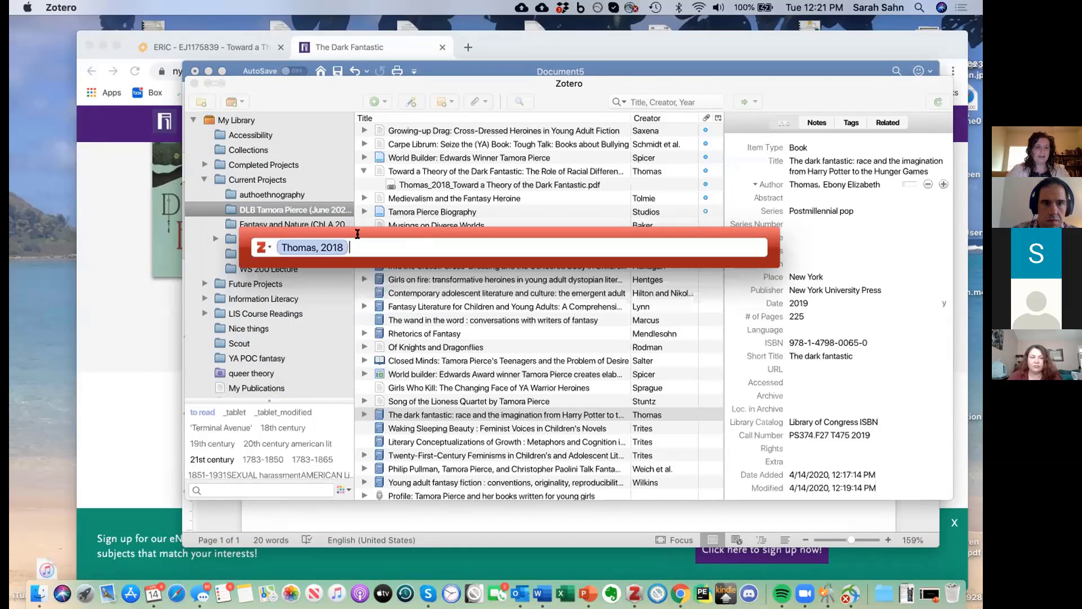
left_click(315, 248)
left_click(374, 318)
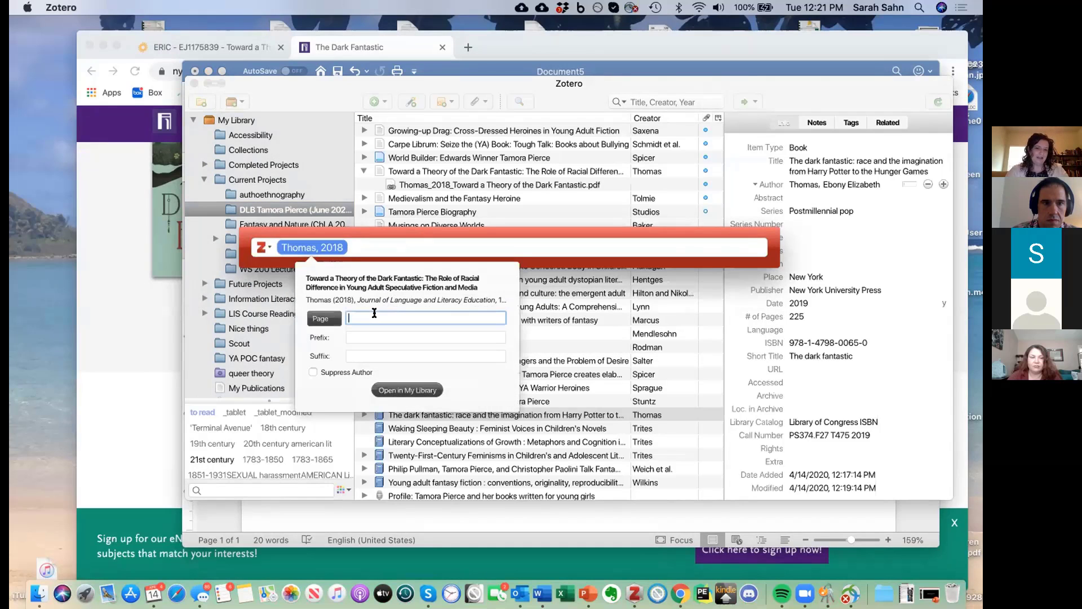
type("2")
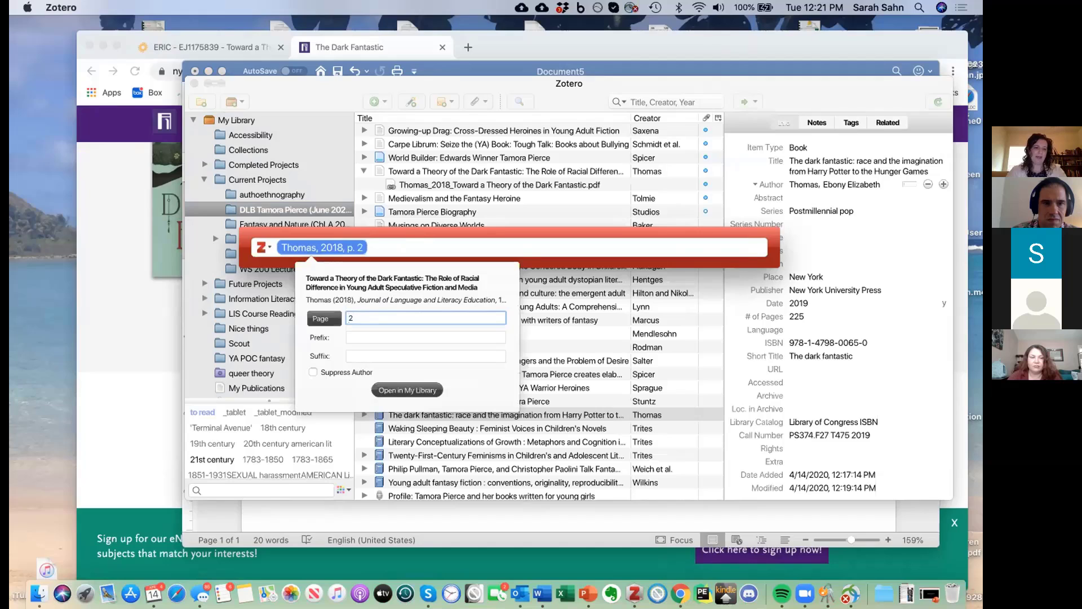
left_click(349, 336)
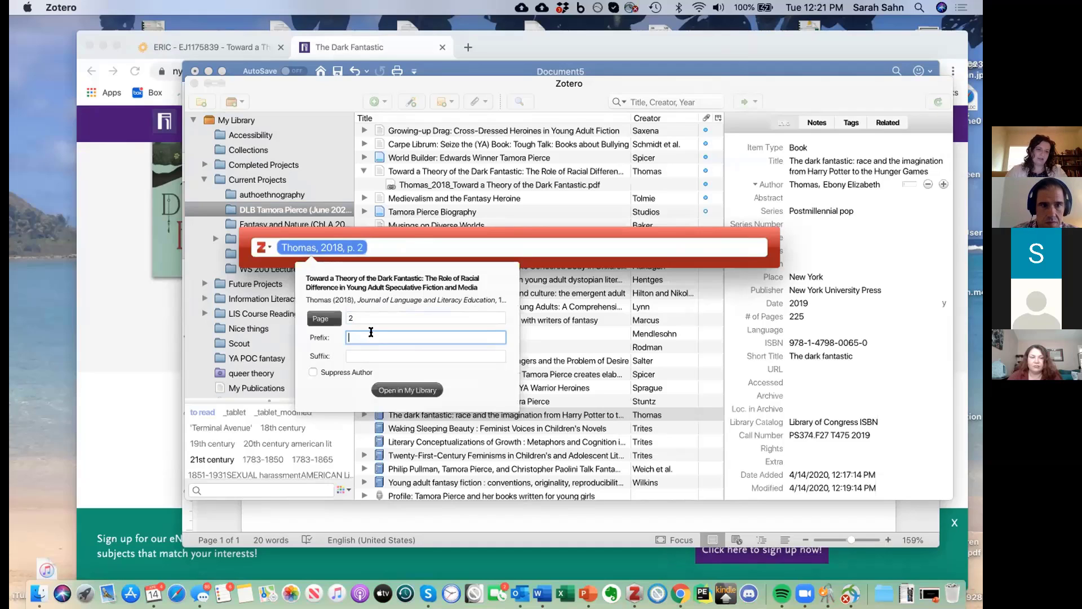
key("Return")
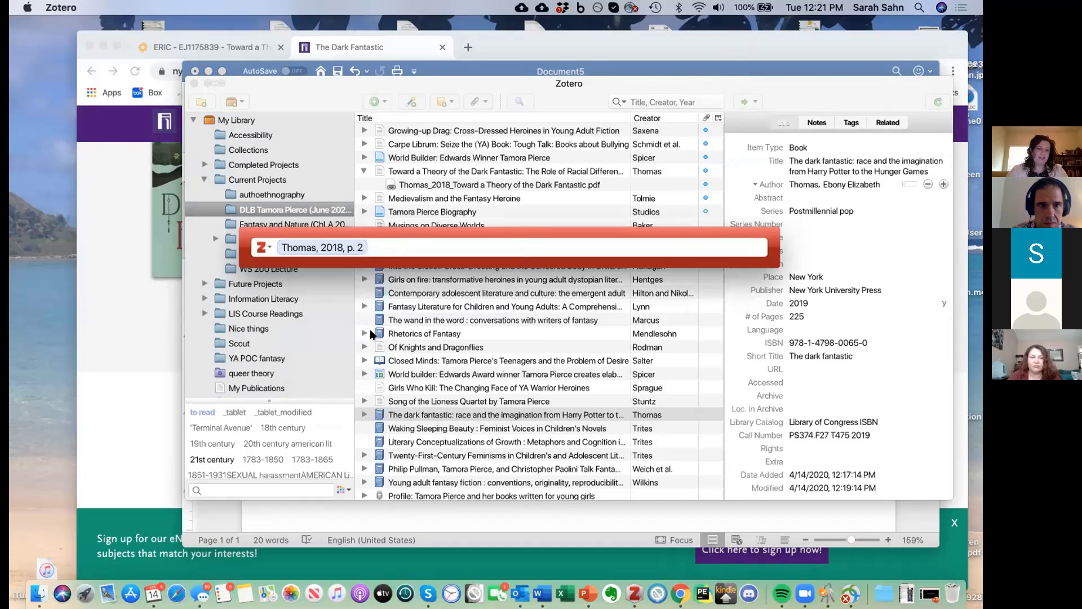
key("Return")
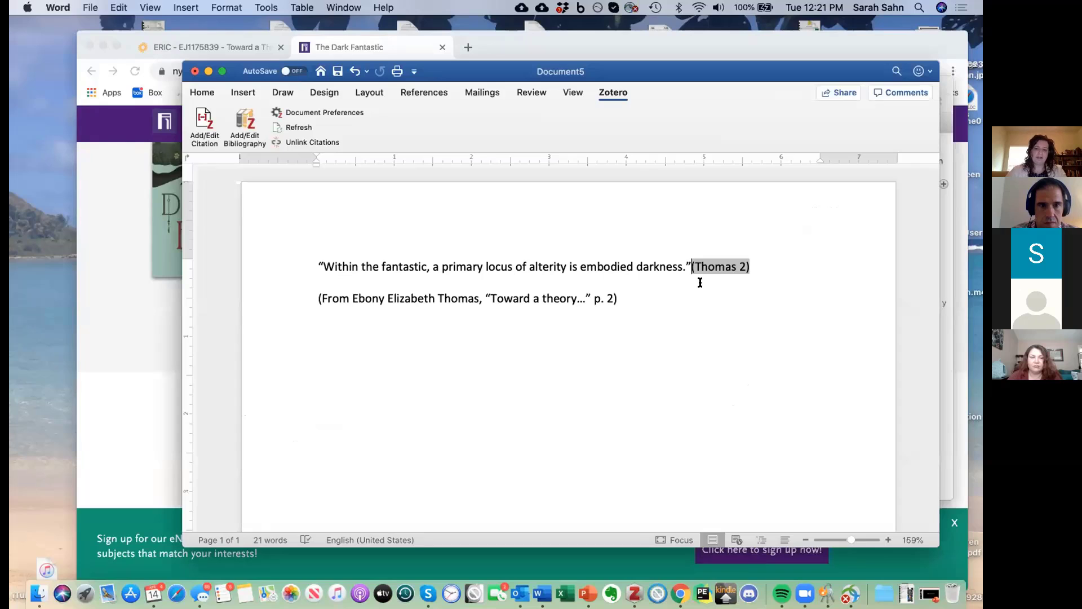
Step: Inspect the in-text citation field at the end of the quotation
left_click(700, 282)
left_click(768, 259)
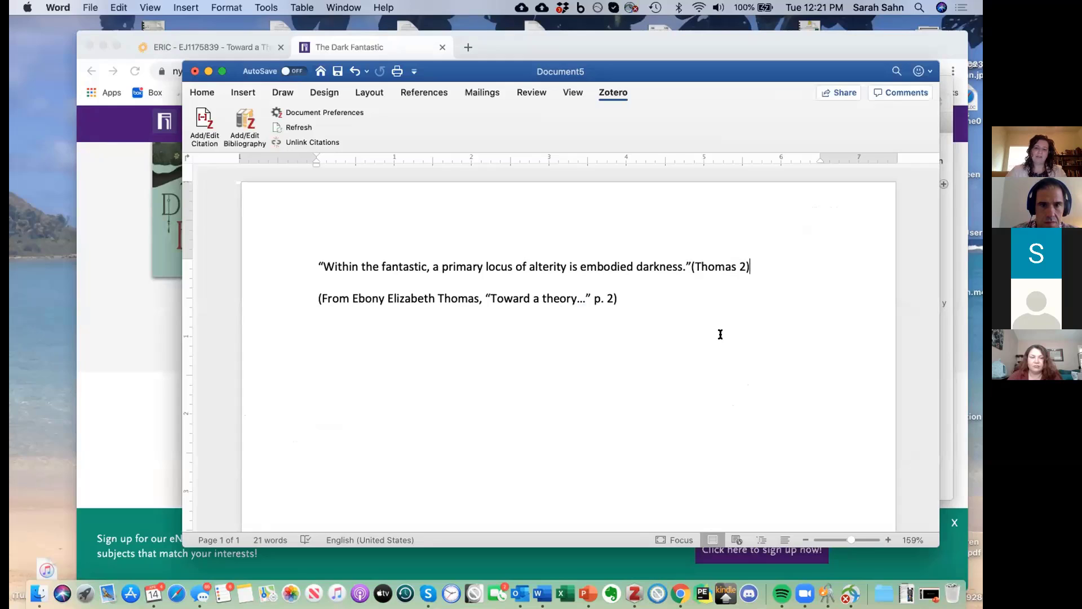
left_click(723, 264)
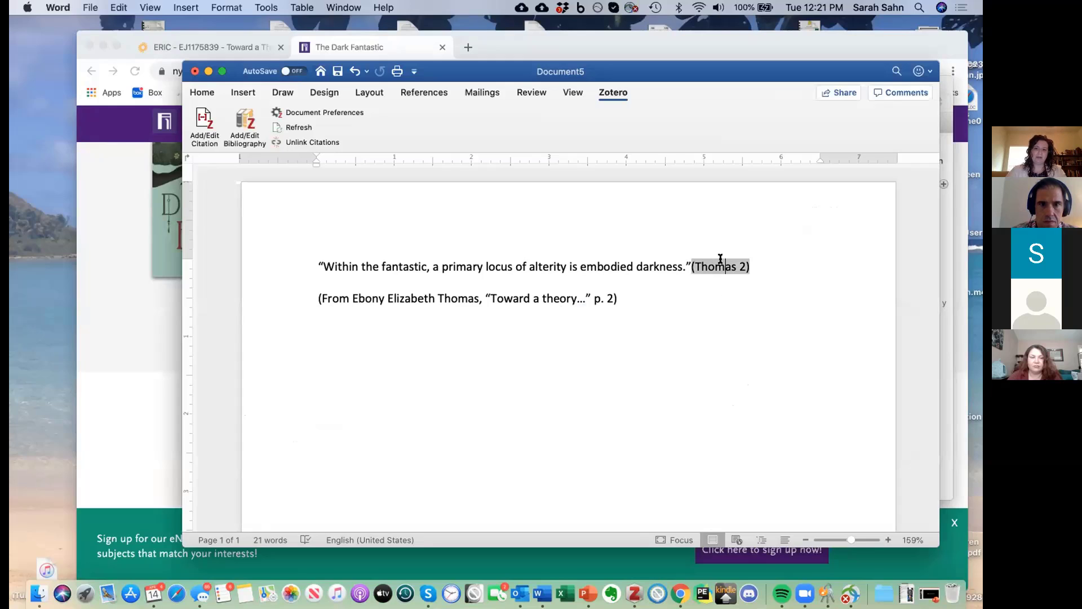
left_click(700, 302)
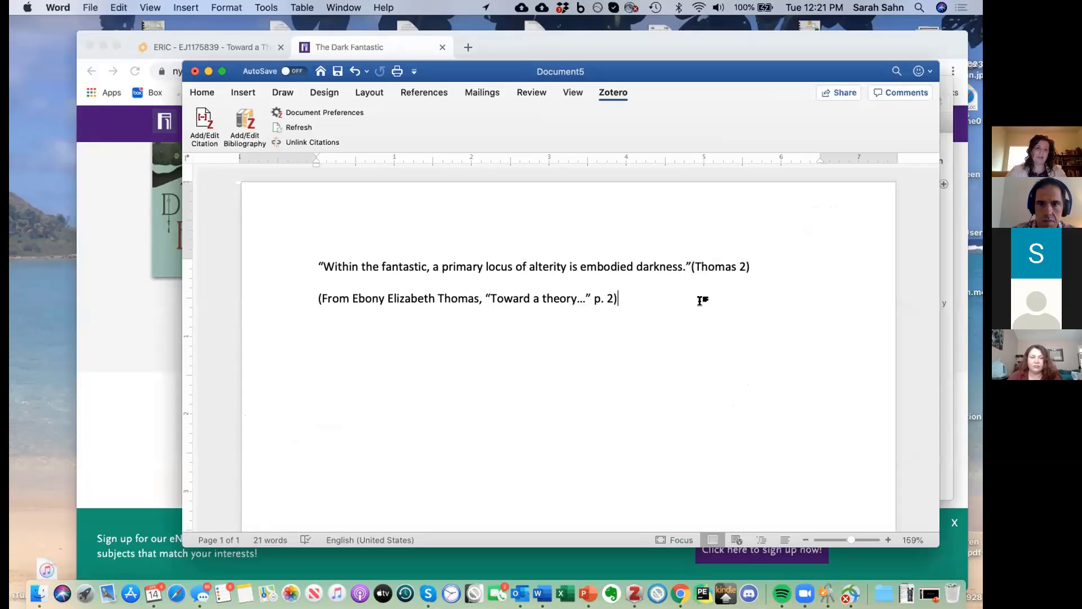
Step: Switch the document's citation style to Chicago Manual of Style 17th edition (full note) with footnotes, and check the footnote at the page end
left_click(315, 115)
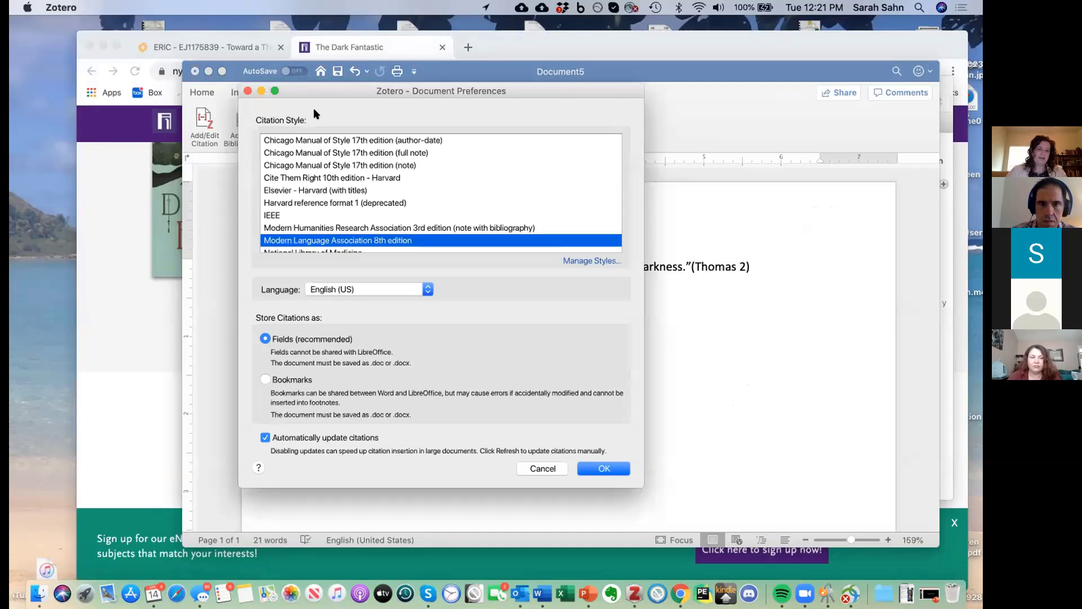
left_click(309, 150)
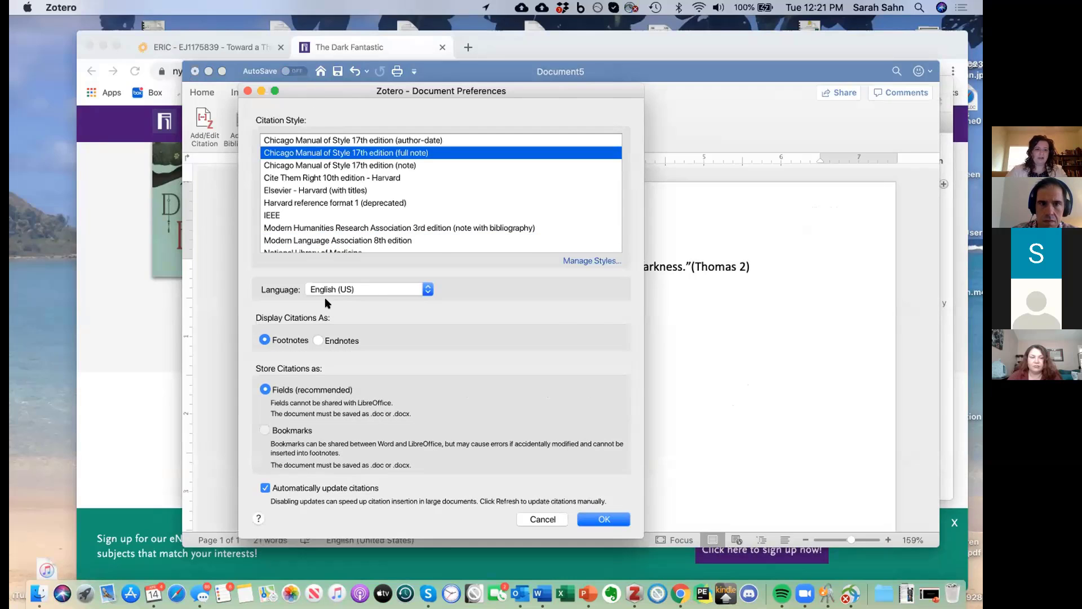
left_click(604, 519)
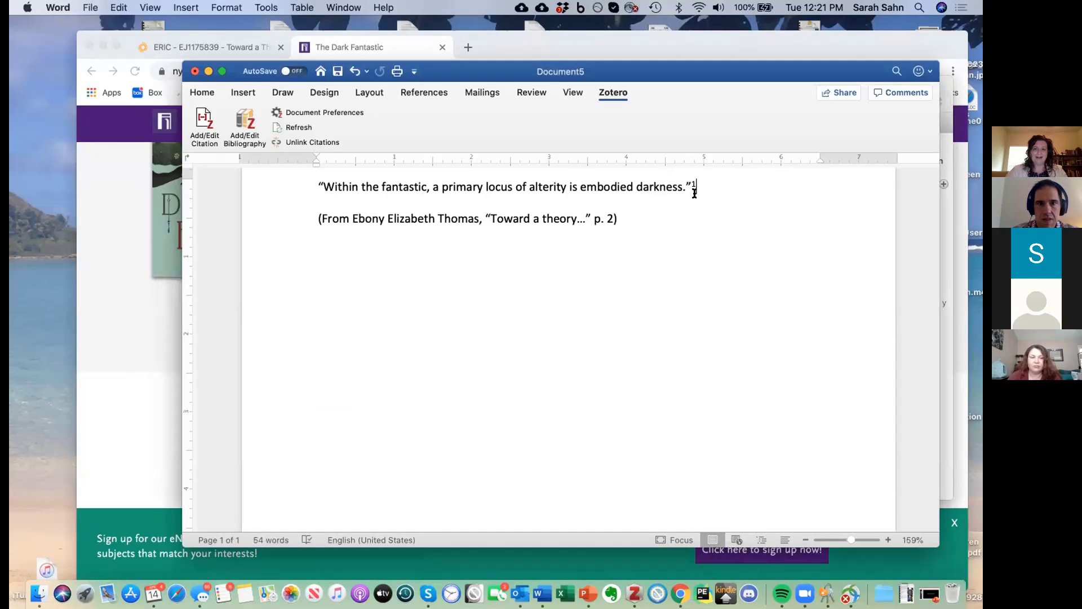
scroll(597, 309, "down", 10)
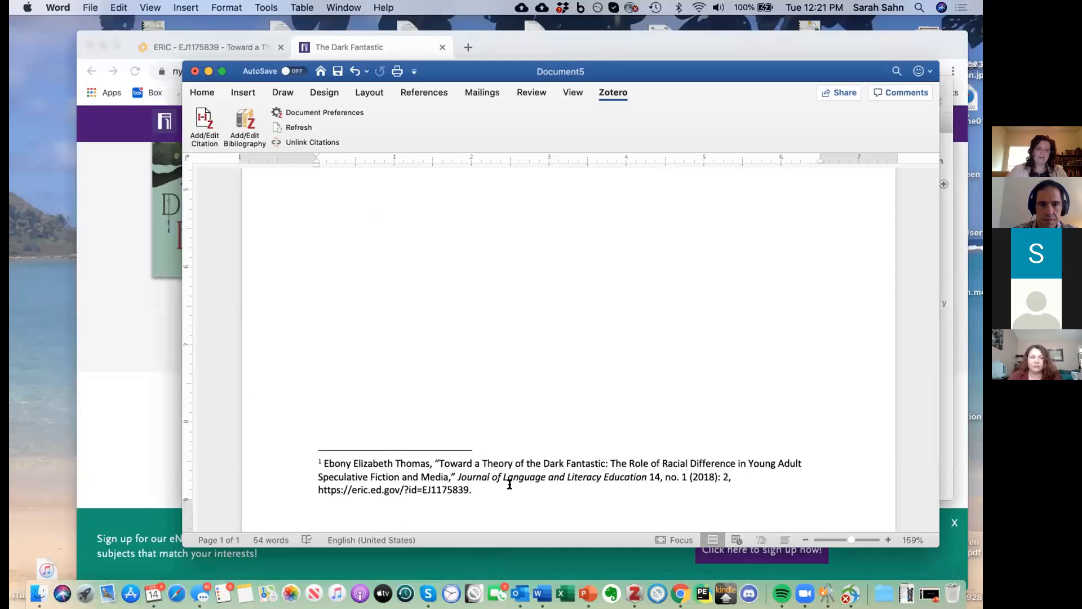
scroll(509, 484, "up", 10)
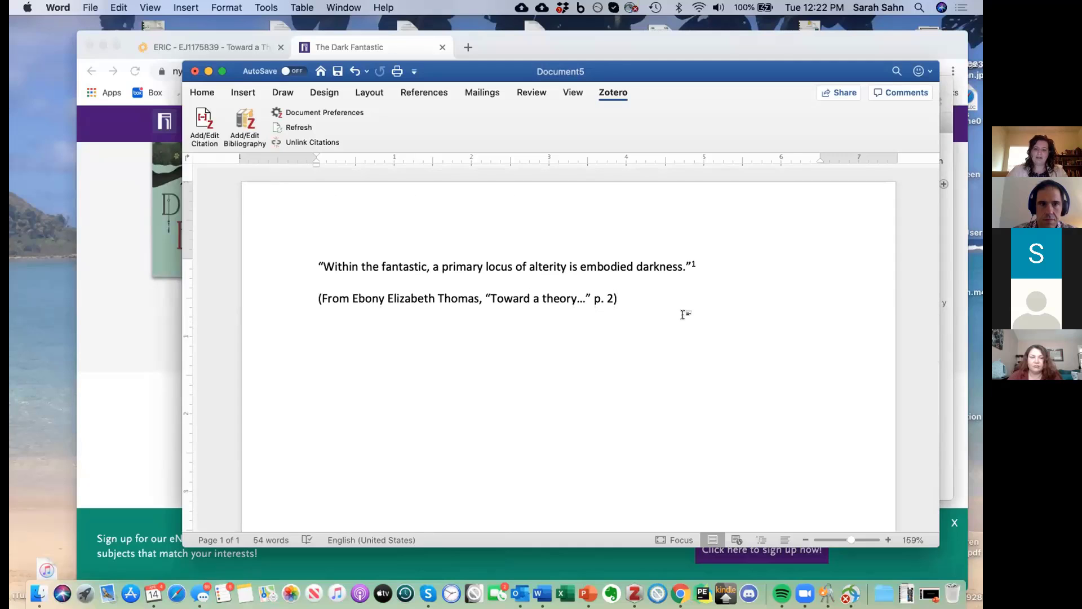
Step: Insert a Zotero bibliography on a new line below the quotation's source note
key("Return")
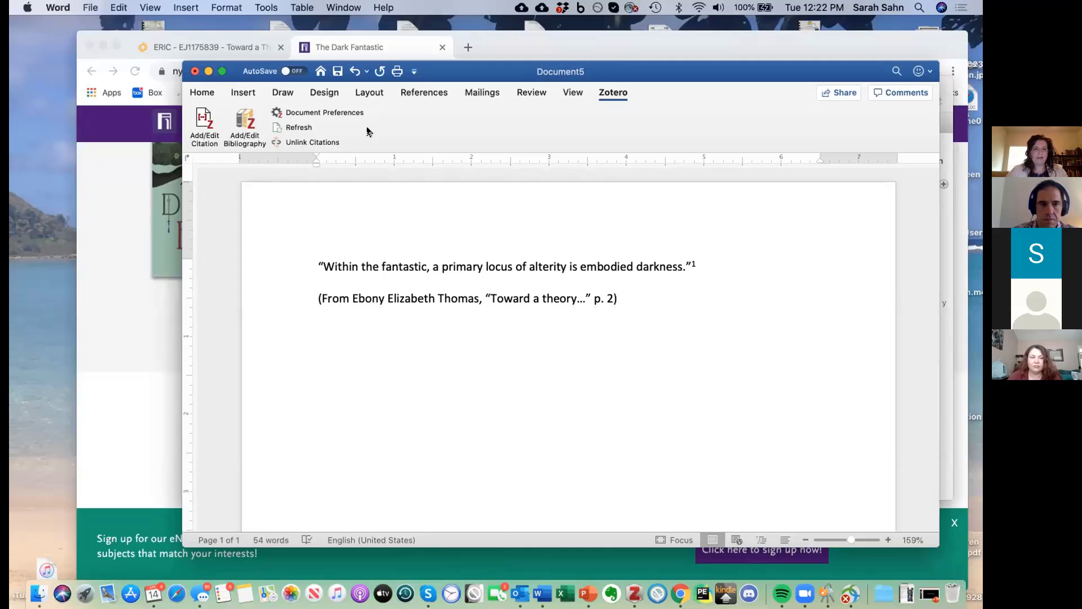
left_click(244, 125)
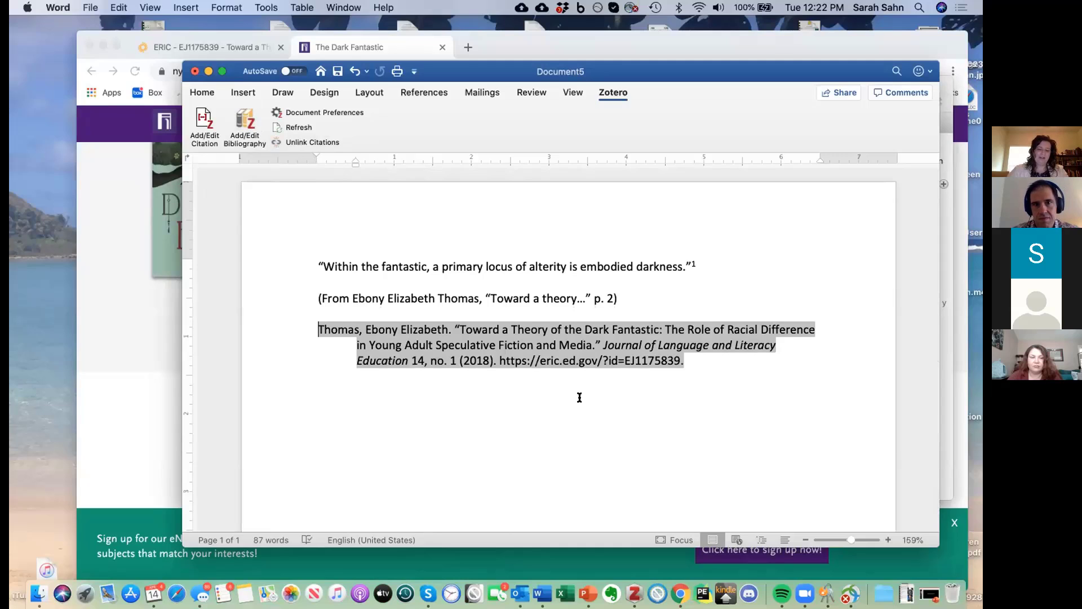
left_click(315, 363)
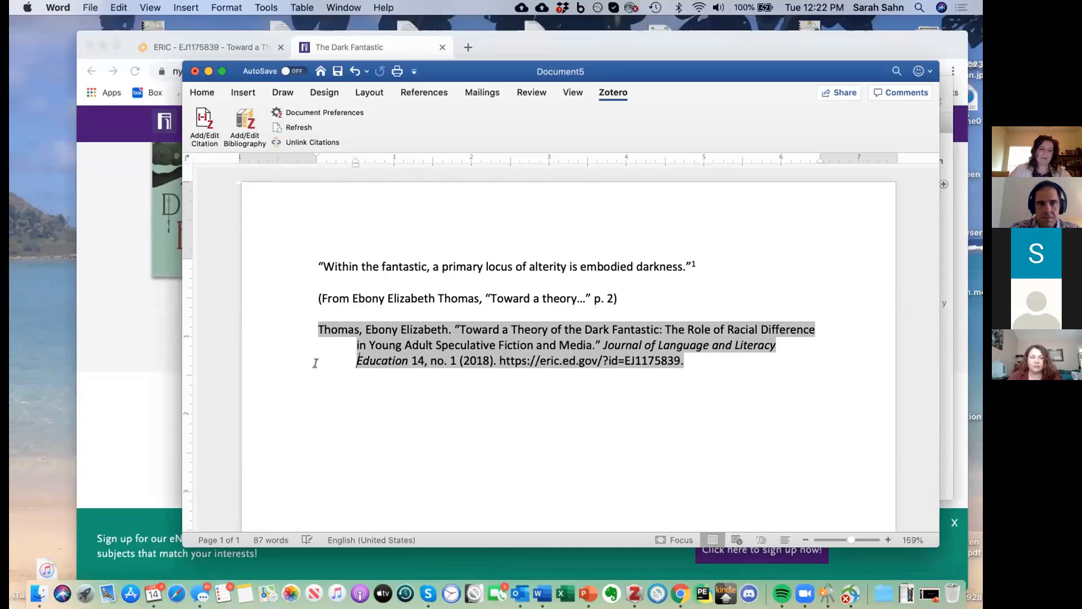
left_click(718, 373)
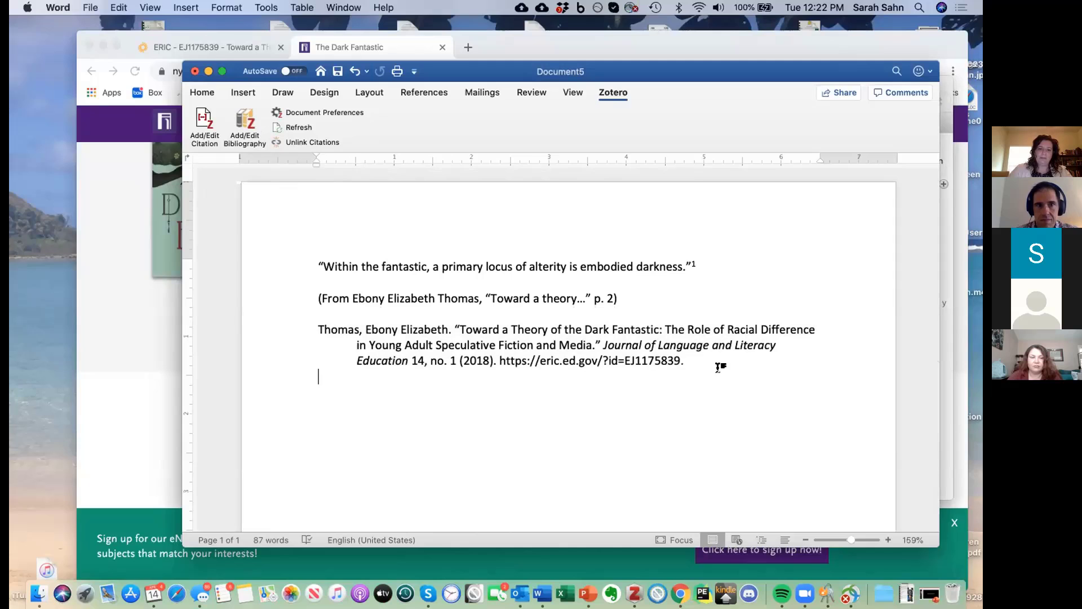
Step: Switch to Zotero and drop the book The dark fantastic from the library into the Word document as a formatted reference below the bibliography
key("Return")
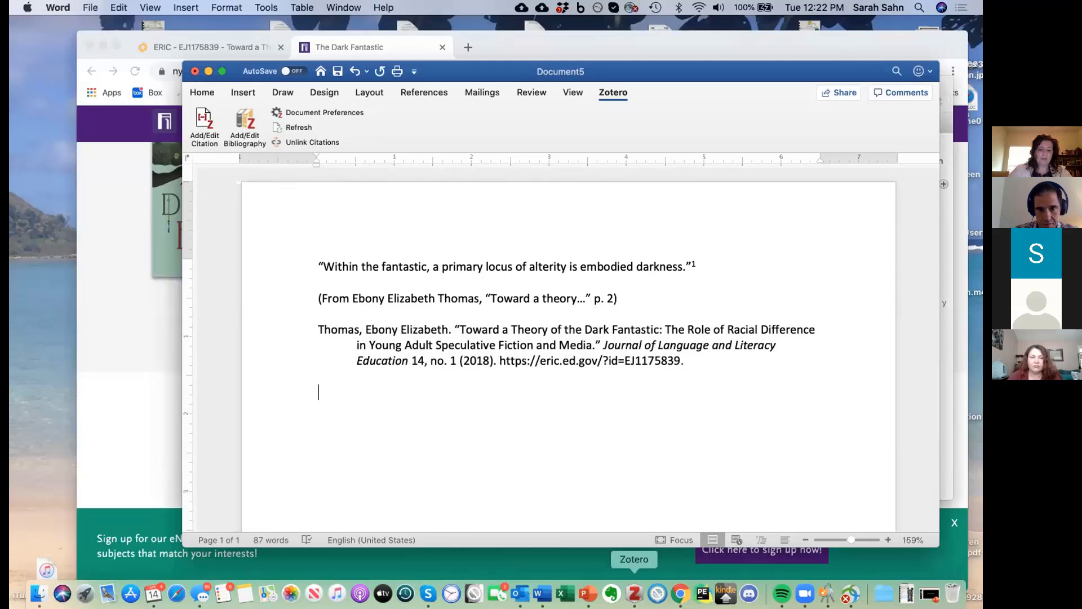
left_click(634, 593)
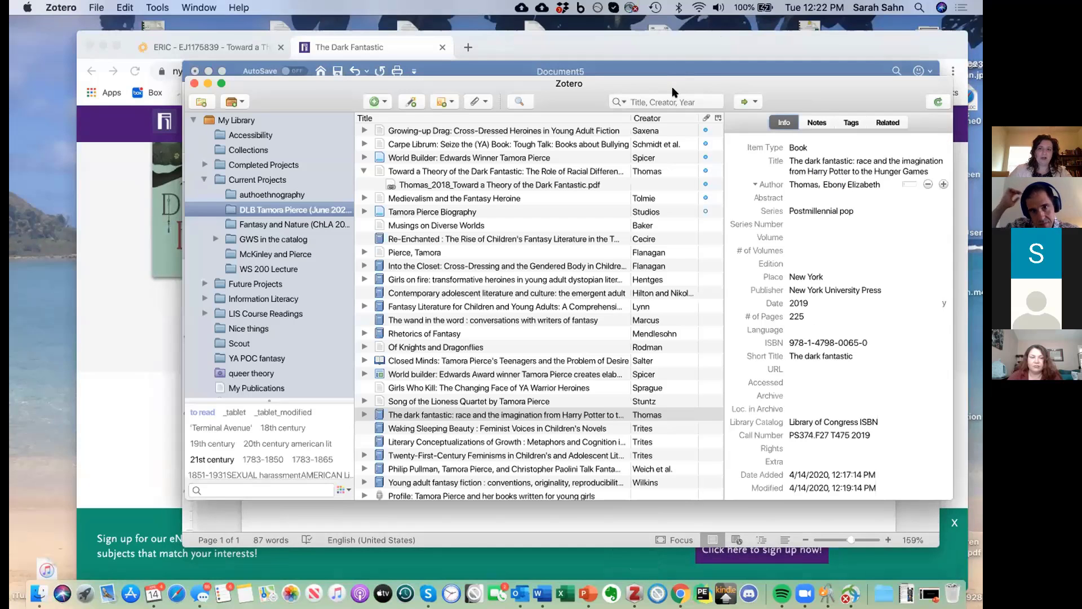
left_click_drag(399, 110, 362, 68)
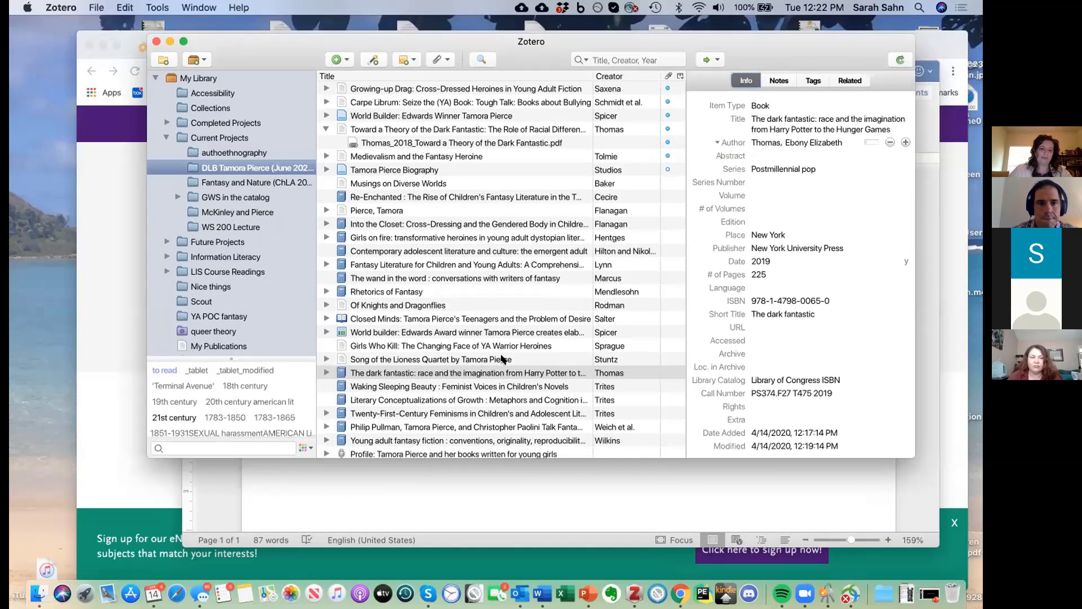
left_click(354, 373)
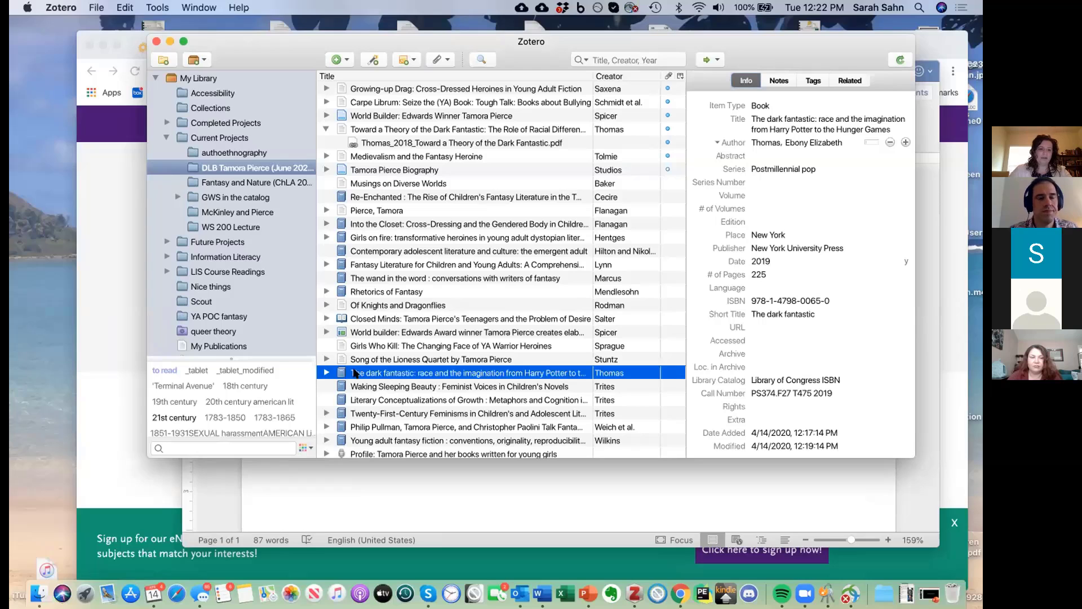
scroll(356, 428, "down", 3)
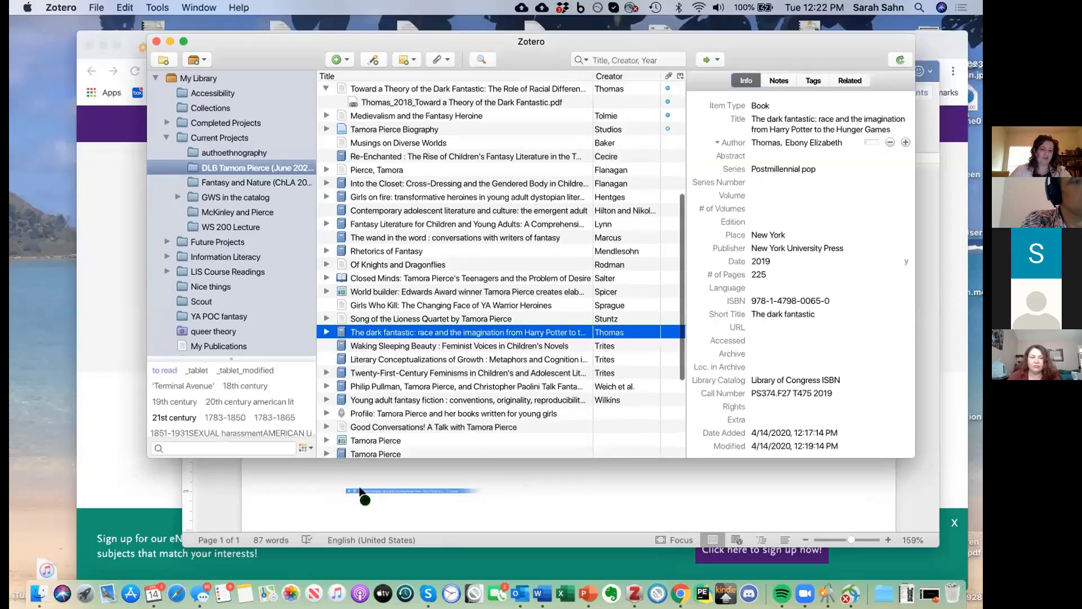
left_click_drag(361, 492, 364, 488)
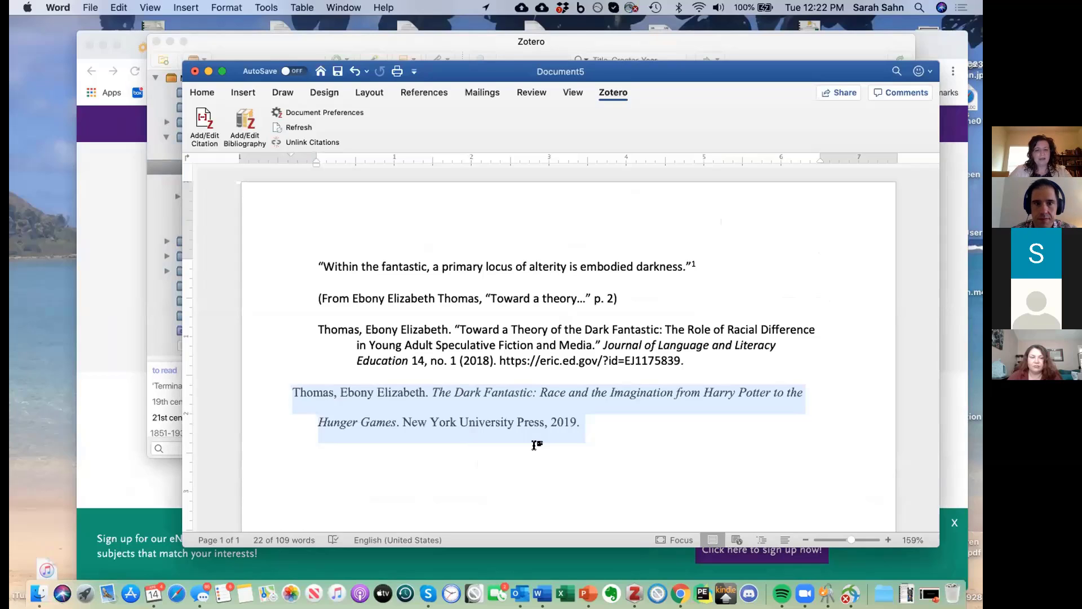
Step: Increase the dropped book reference's indent so its first line aligns with the bibliography entry above
left_click(597, 430)
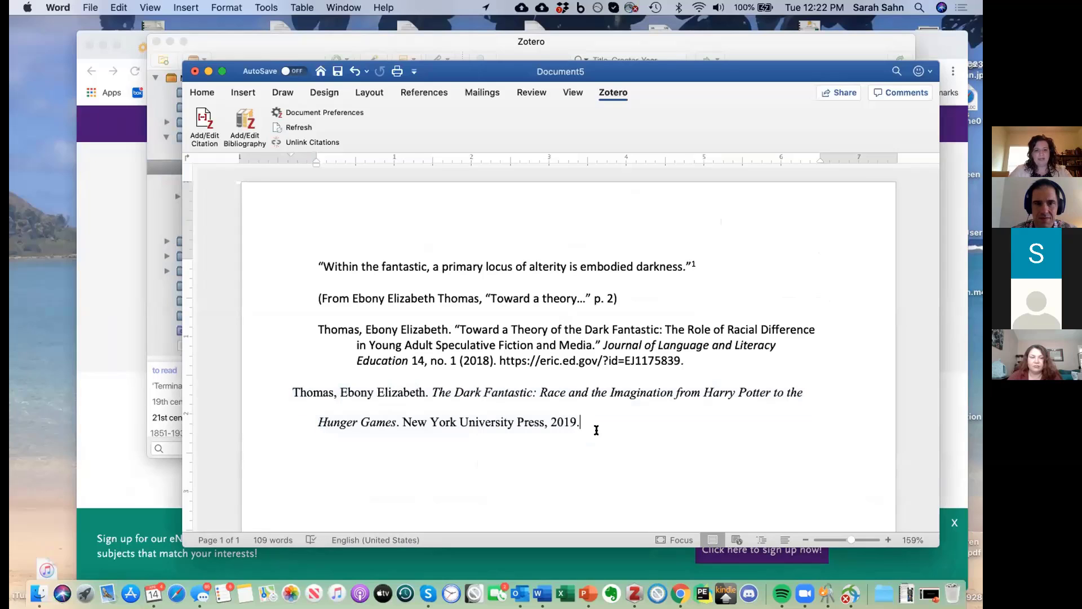
left_click(366, 405)
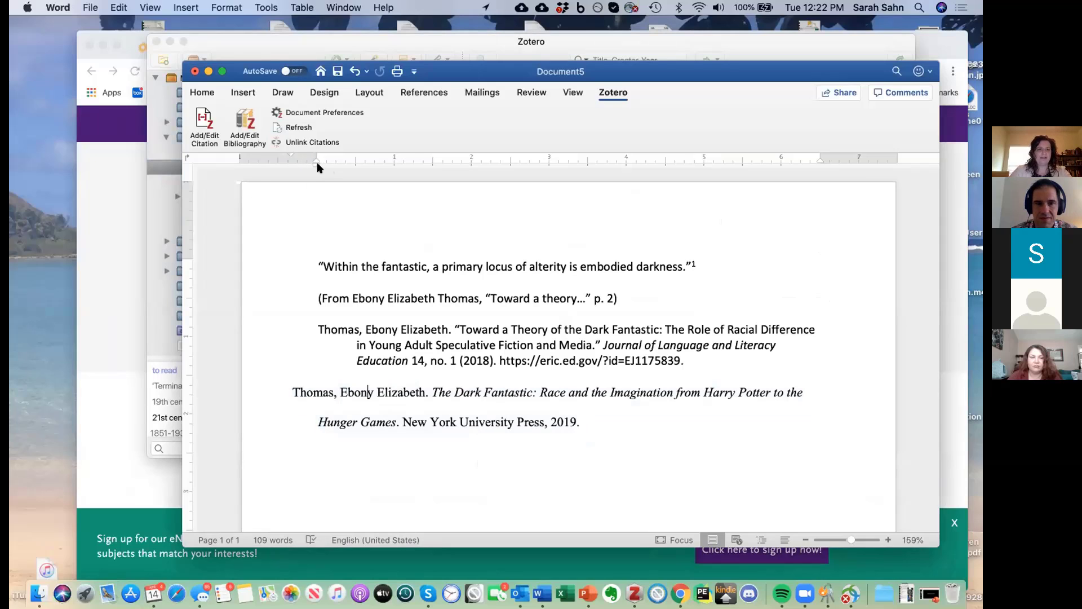
left_click_drag(315, 163, 336, 166)
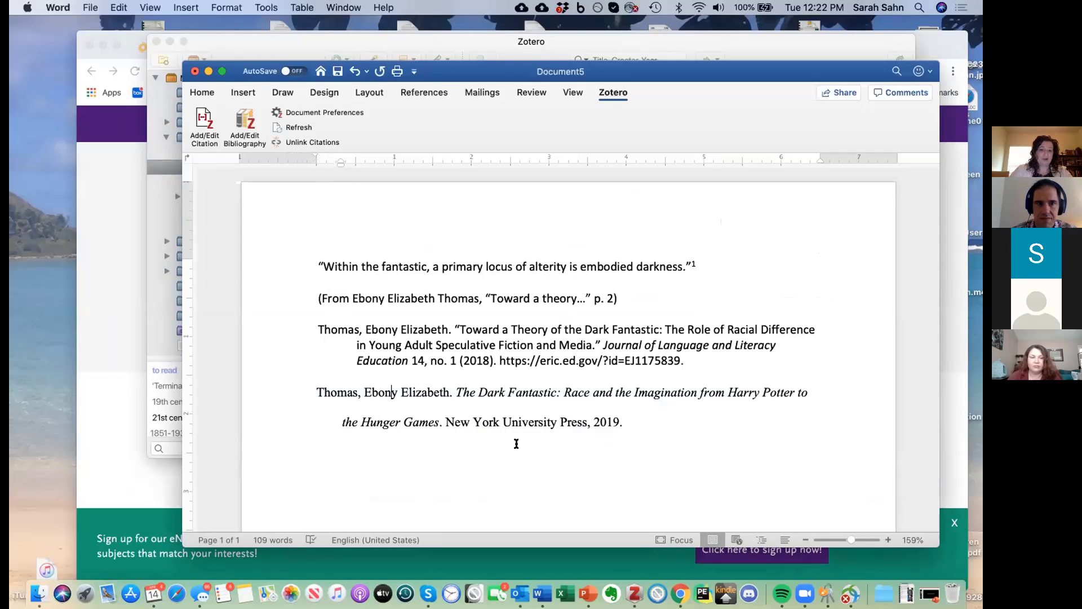
Step: In Zotero, create a bibliography from the DLB Tamora Pierce collection in Chicago Manual of Style 17th edition (full note), copied to the clipboard
left_click(828, 49)
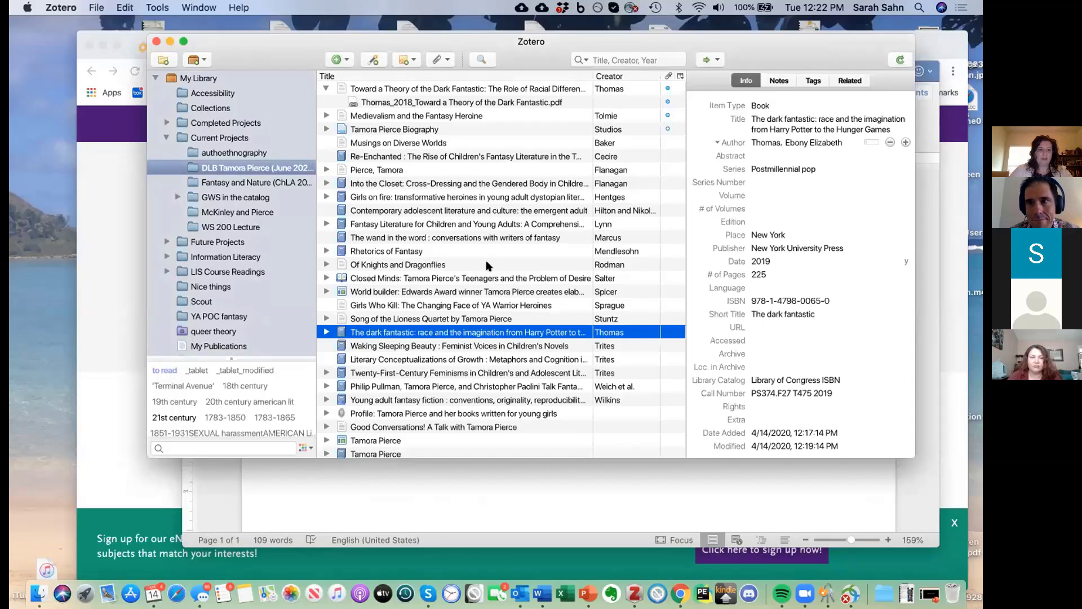
right_click(243, 168)
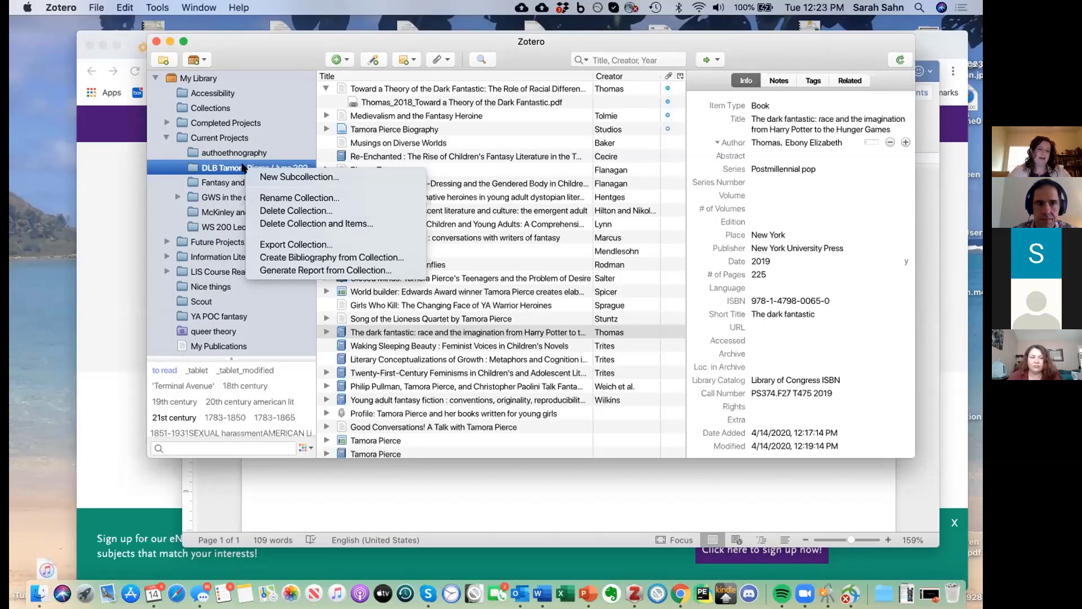
left_click(275, 258)
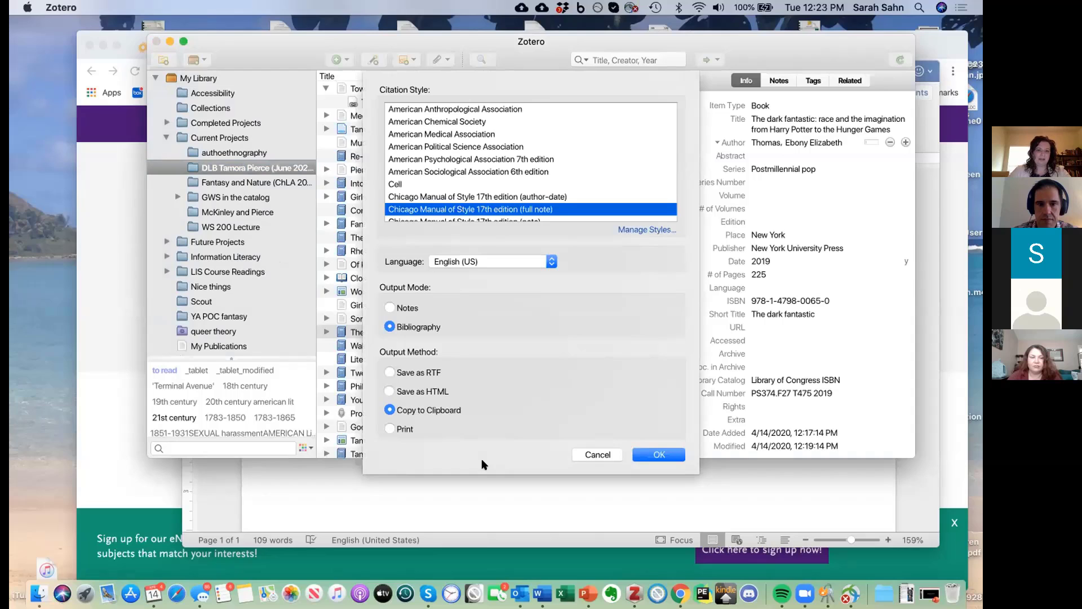
left_click(657, 454)
Step: Paste the collection's bibliography into the Word document on a new line after the book reference, and look through its entries
left_click(648, 486)
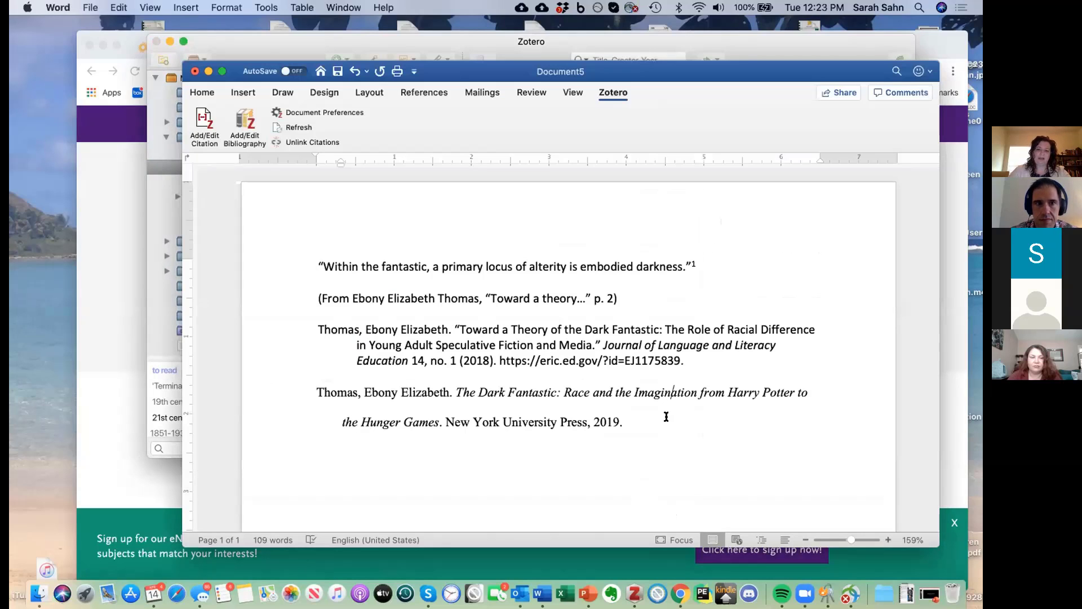
left_click(666, 417)
key("Return")
key("super+v")
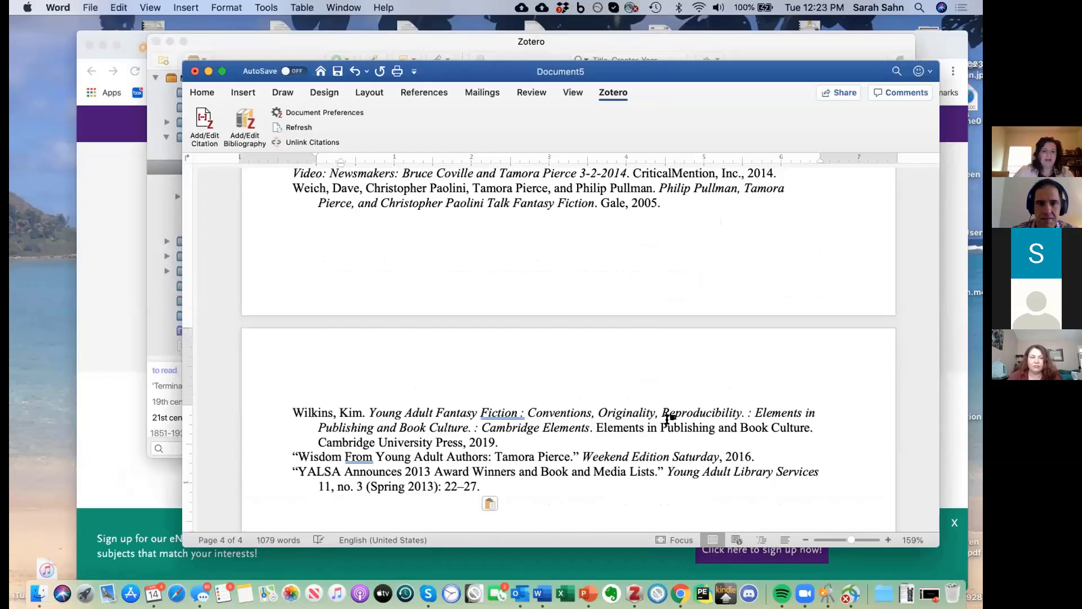
scroll(666, 420, "up", 10)
scroll(666, 420, "up", 10)
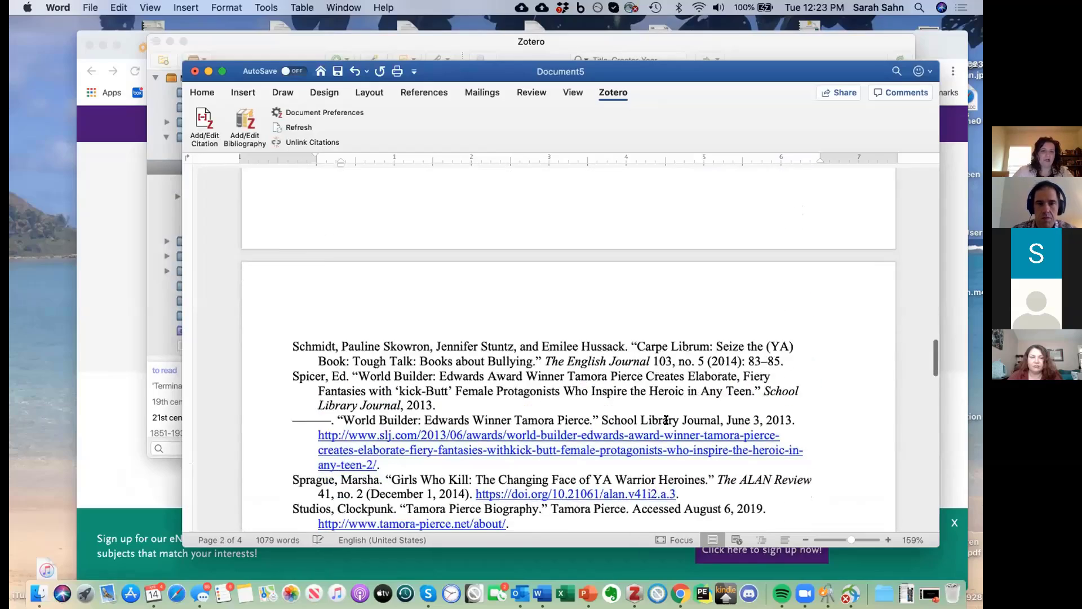
scroll(666, 420, "up", 15)
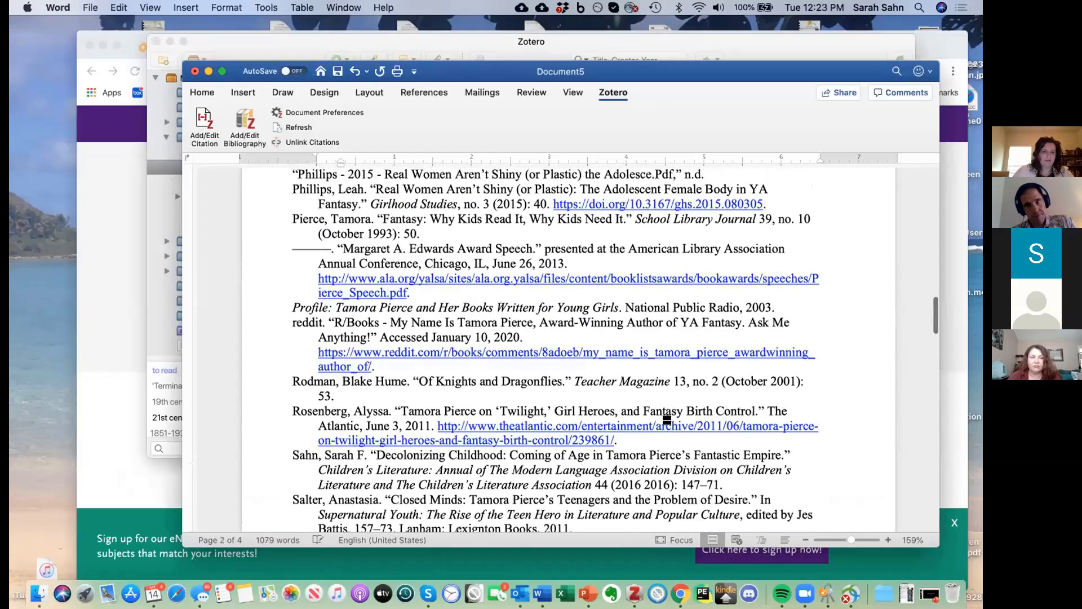
scroll(666, 420, "up", 3)
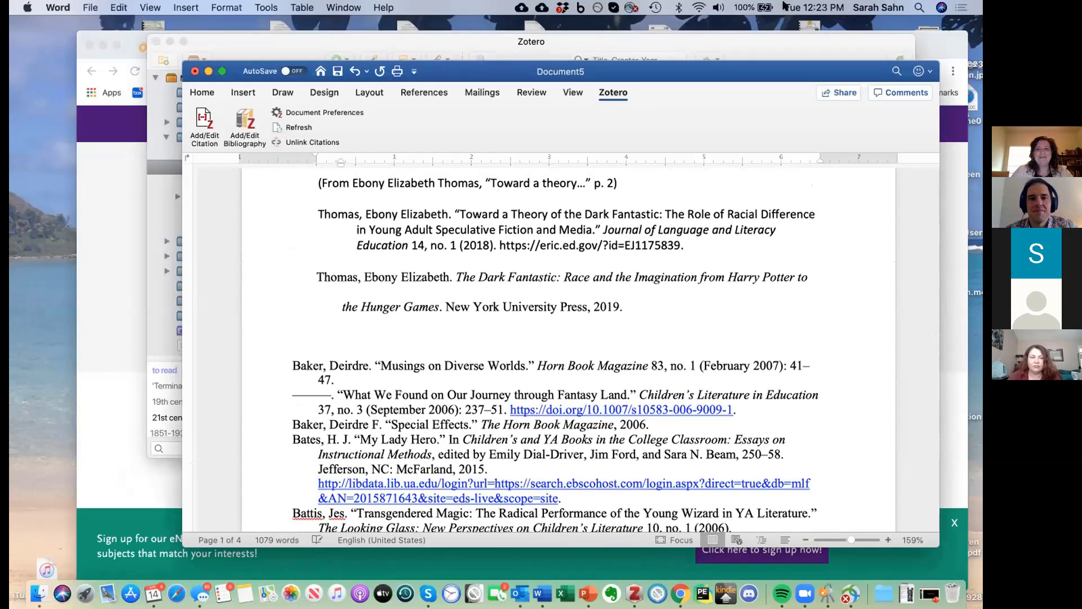
Step: Return to Zotero and generate a report from the DLB Tamora Pierce collection
left_click(789, 38)
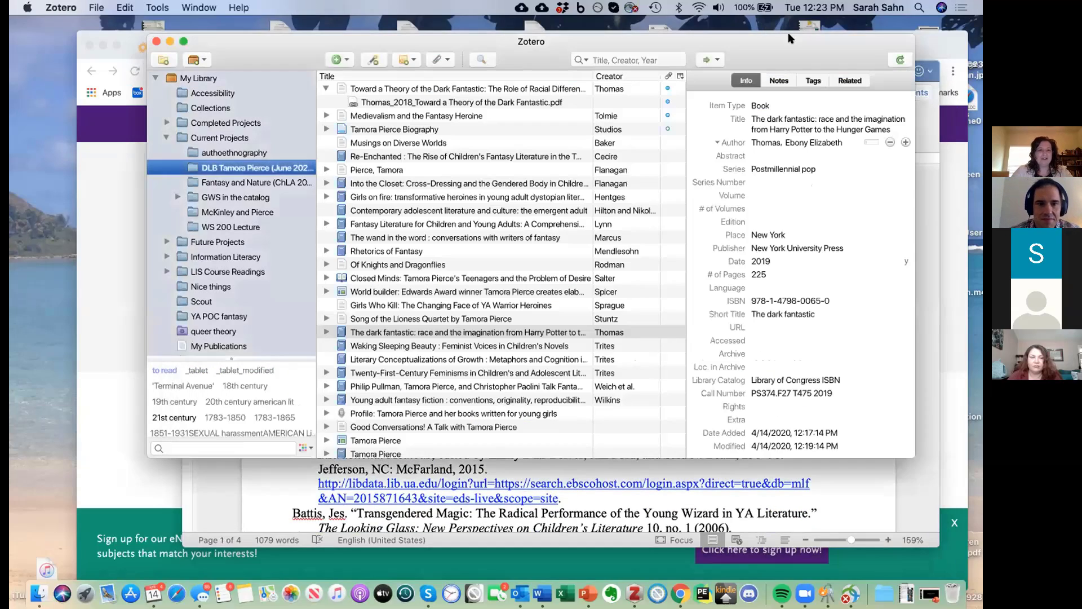
right_click(233, 163)
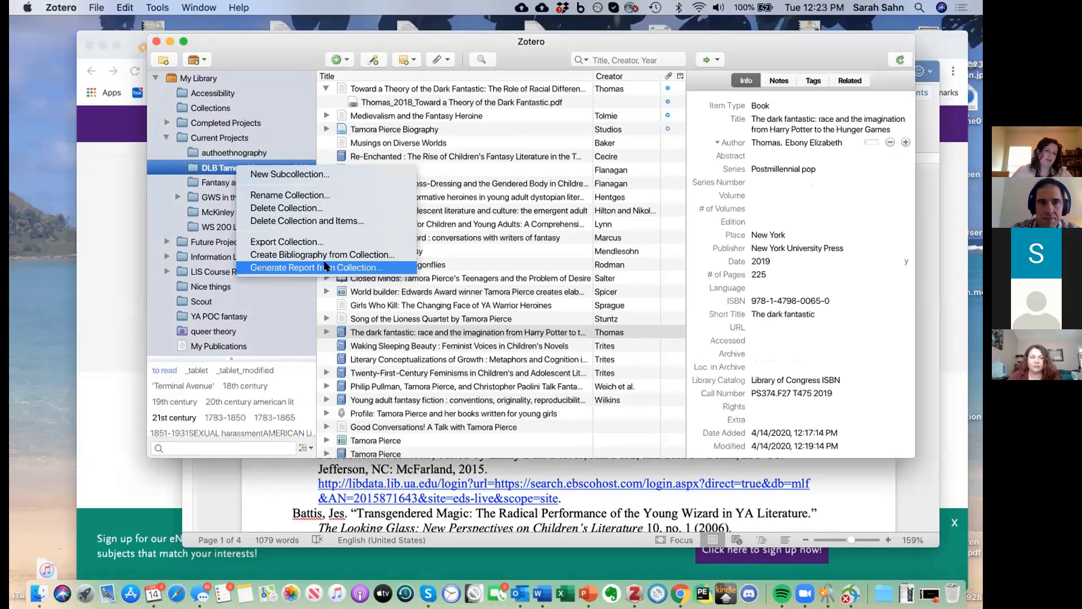
left_click(325, 266)
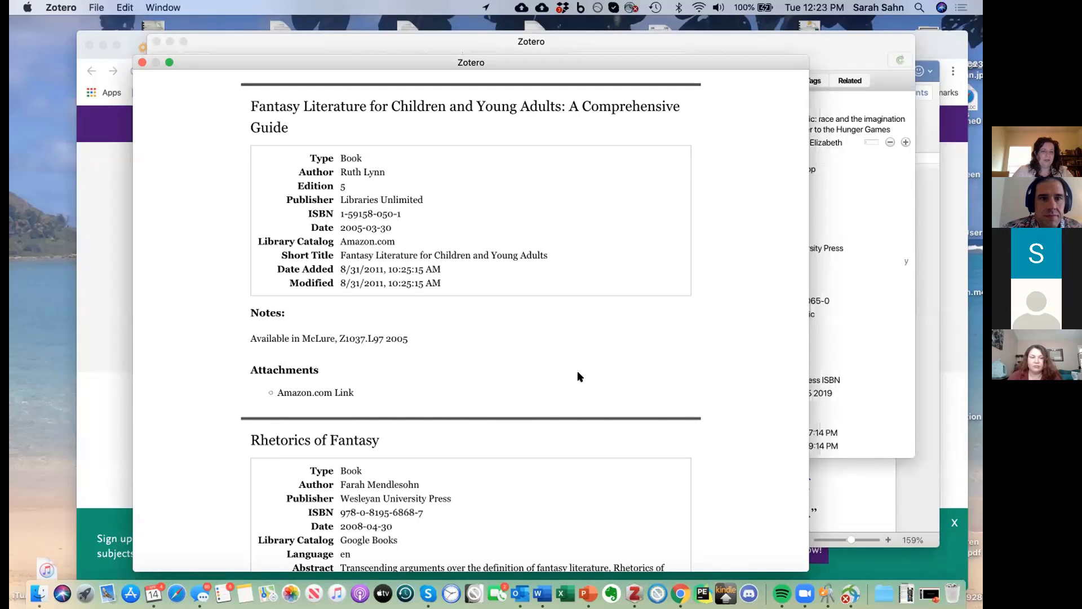
Step: Examine the collection report's item details, abstracts, tags, notes, attachments and related items
scroll(577, 370, "down", 10)
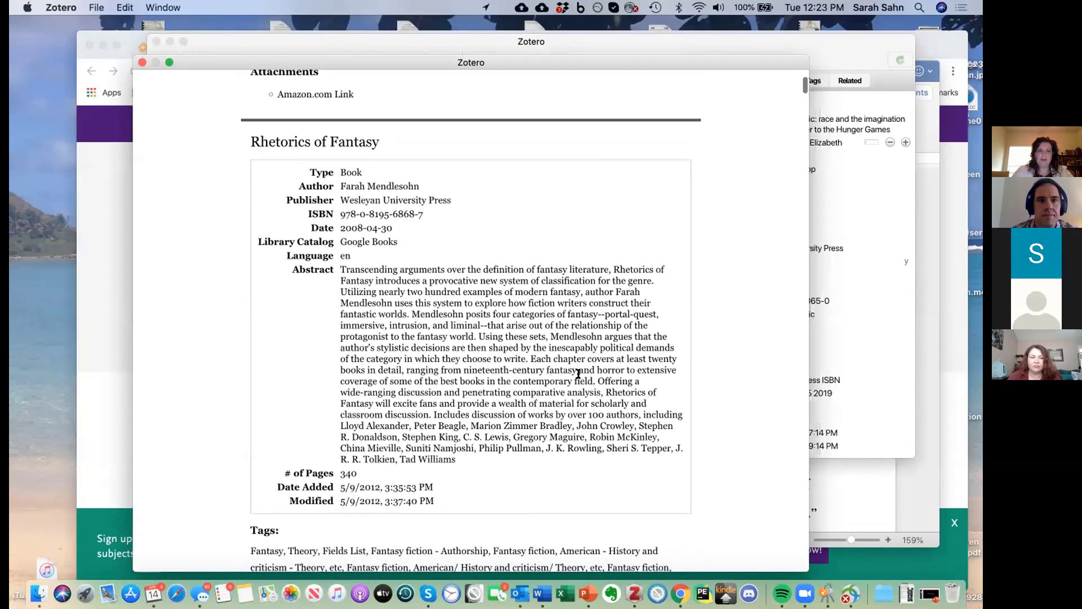
scroll(578, 373, "down", 10)
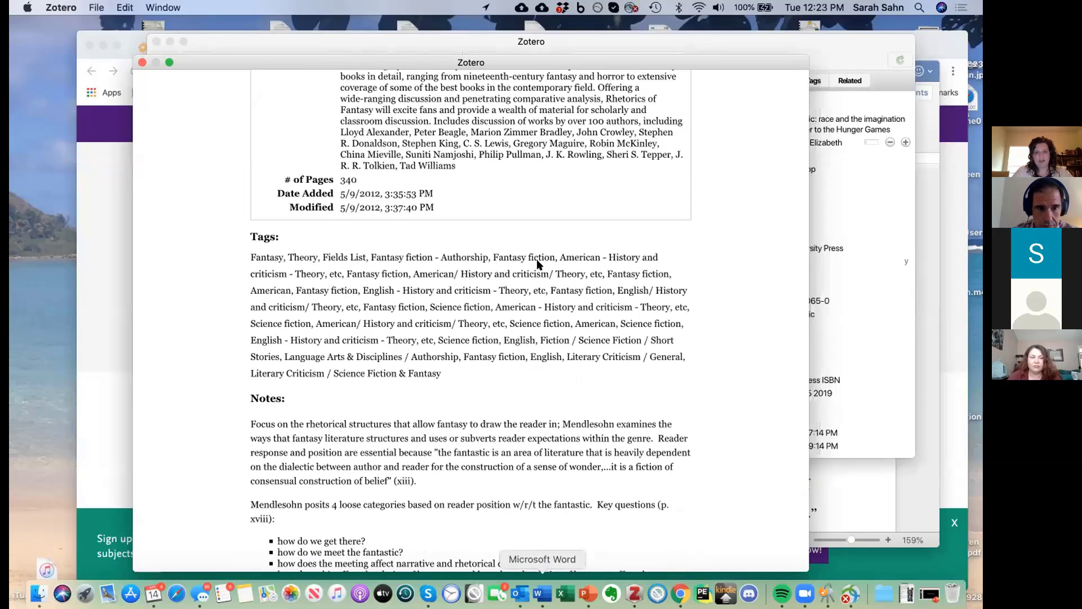
scroll(540, 261, "up", 11)
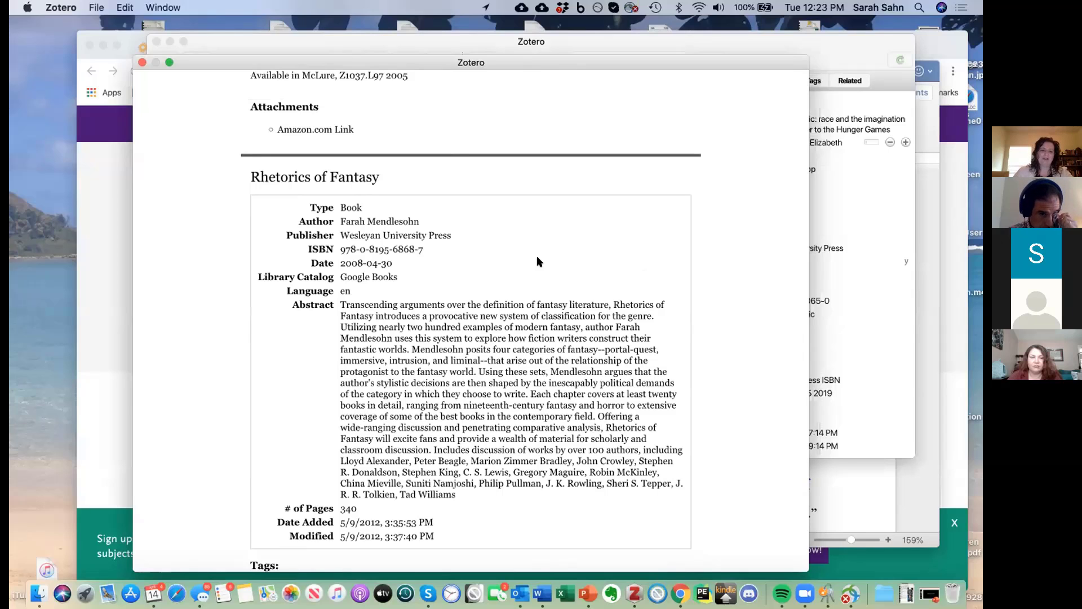
scroll(536, 251, "down", 7)
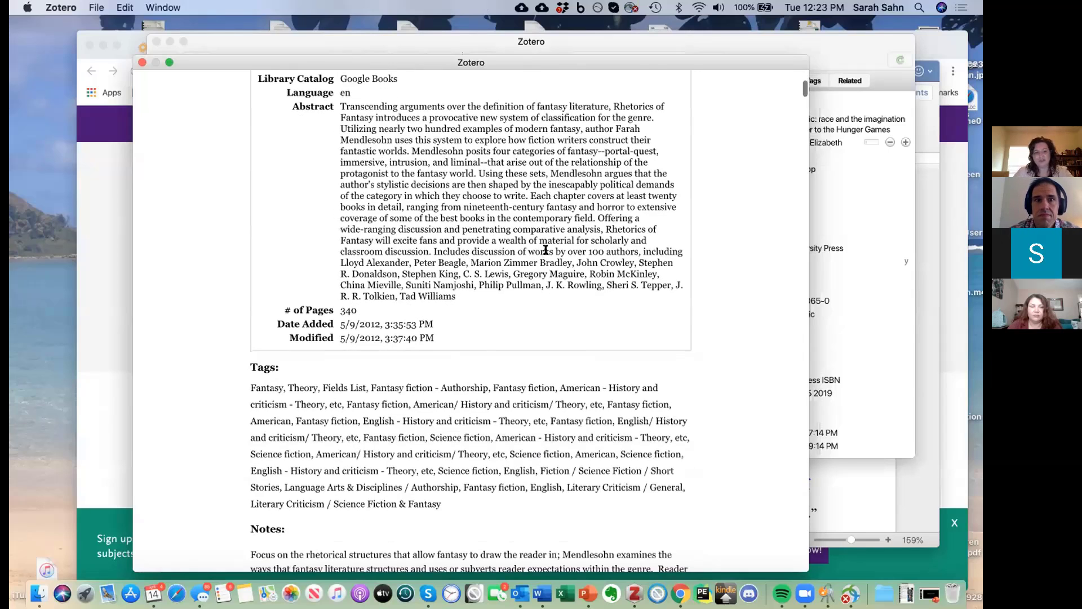
scroll(546, 250, "down", 8)
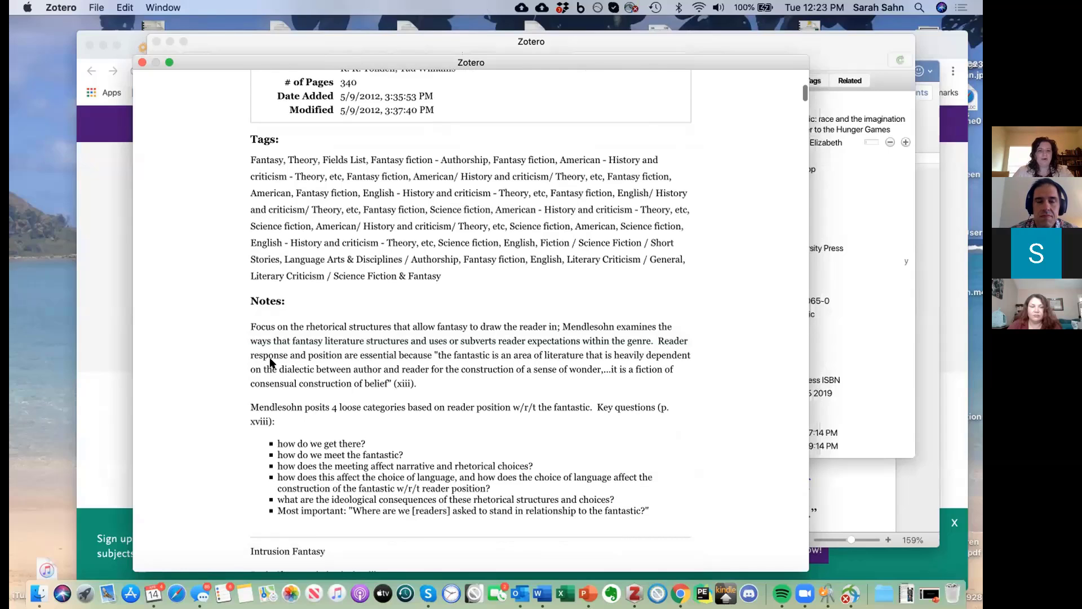
scroll(315, 406, "down", 11)
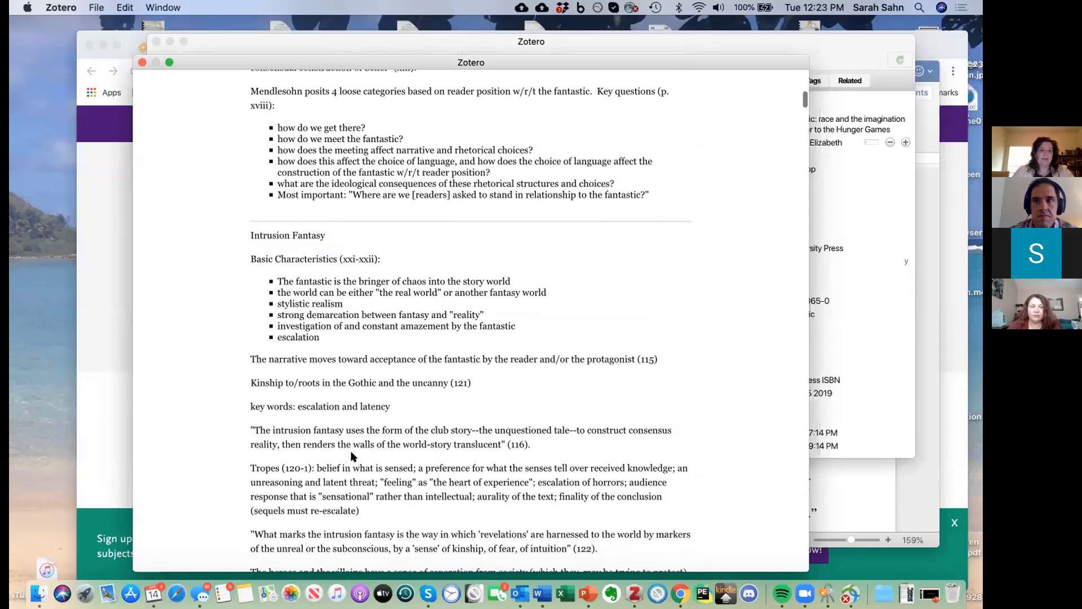
scroll(352, 455, "down", 20)
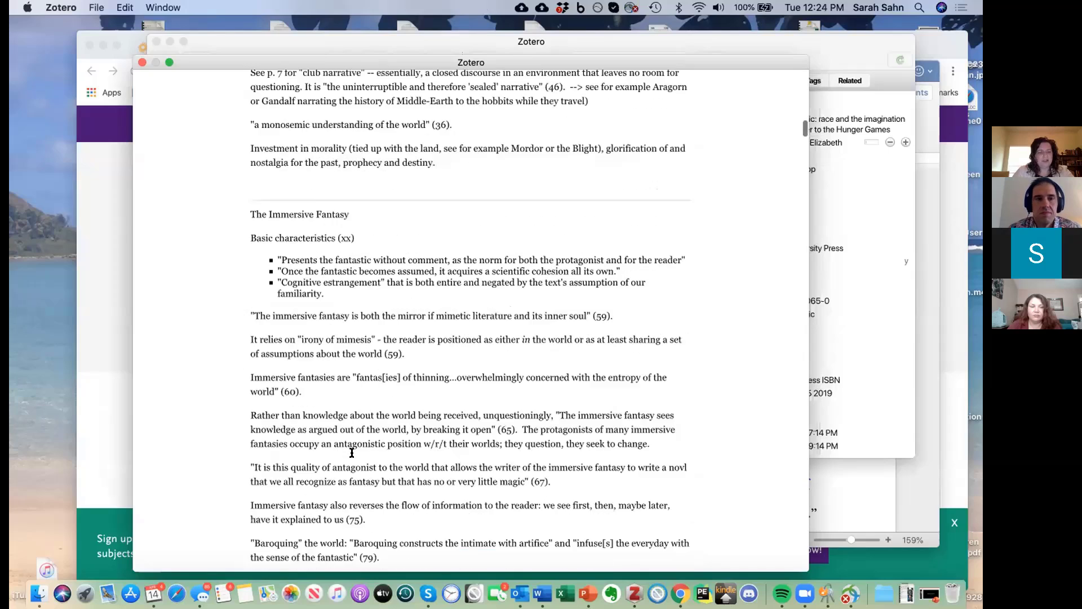
scroll(351, 455, "down", 14)
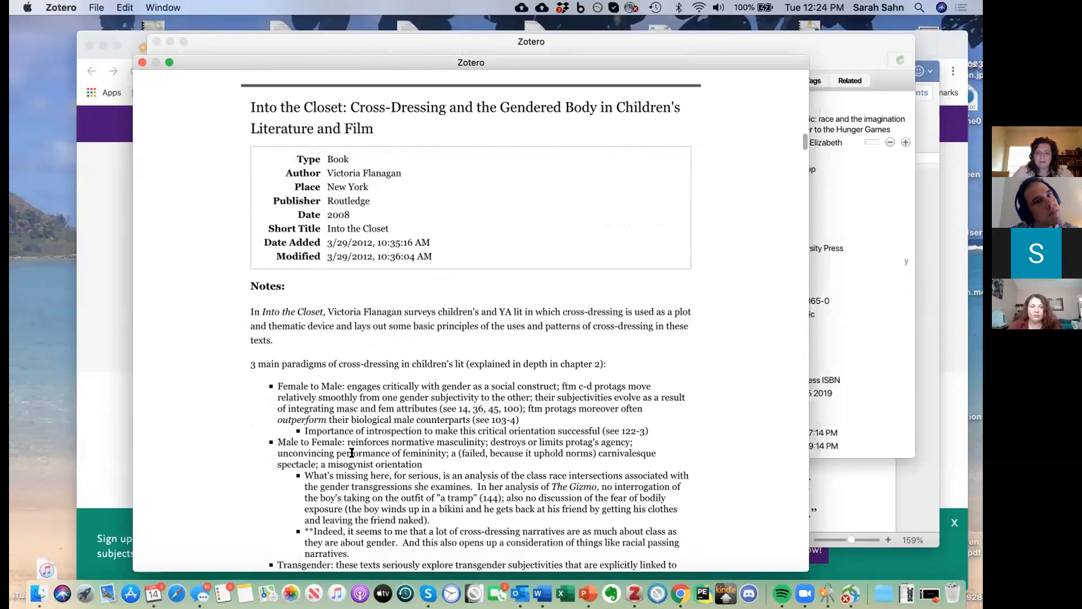
scroll(352, 453, "down", 10)
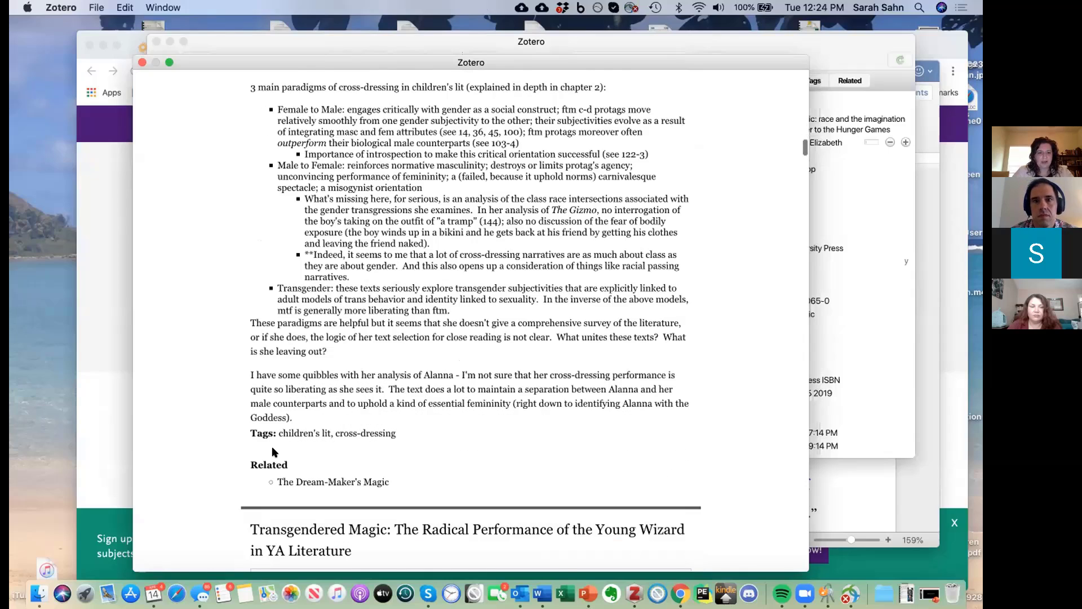
scroll(277, 455, "down", 12)
scroll(273, 451, "down", 7)
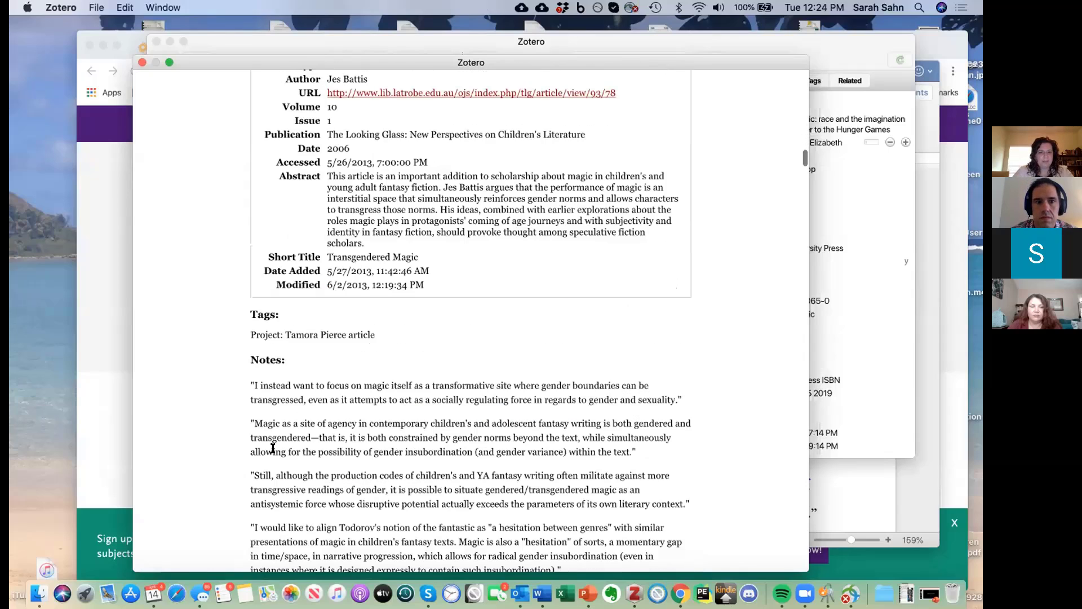
scroll(273, 448, "up", 20)
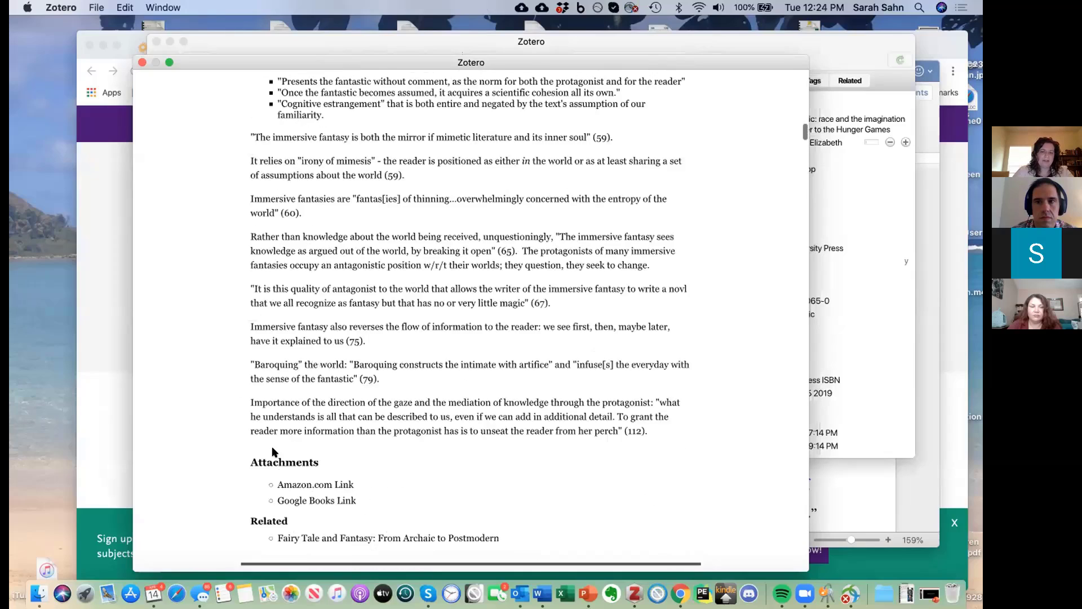
Step: Check the save options for the collection report, including the file format choices, and cancel without saving
scroll(273, 451, "up", 20)
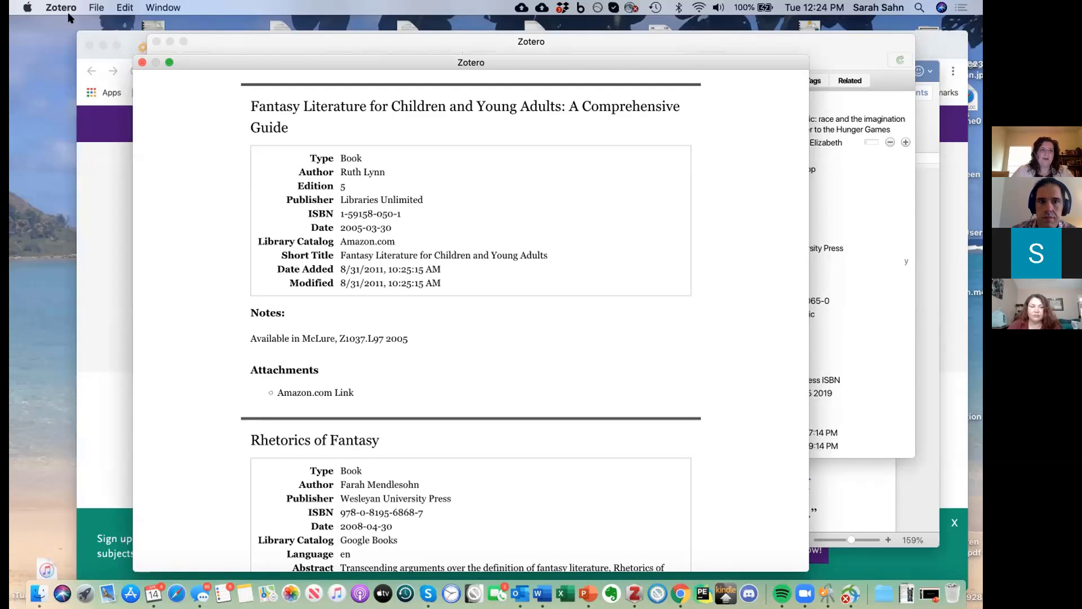
left_click(97, 8)
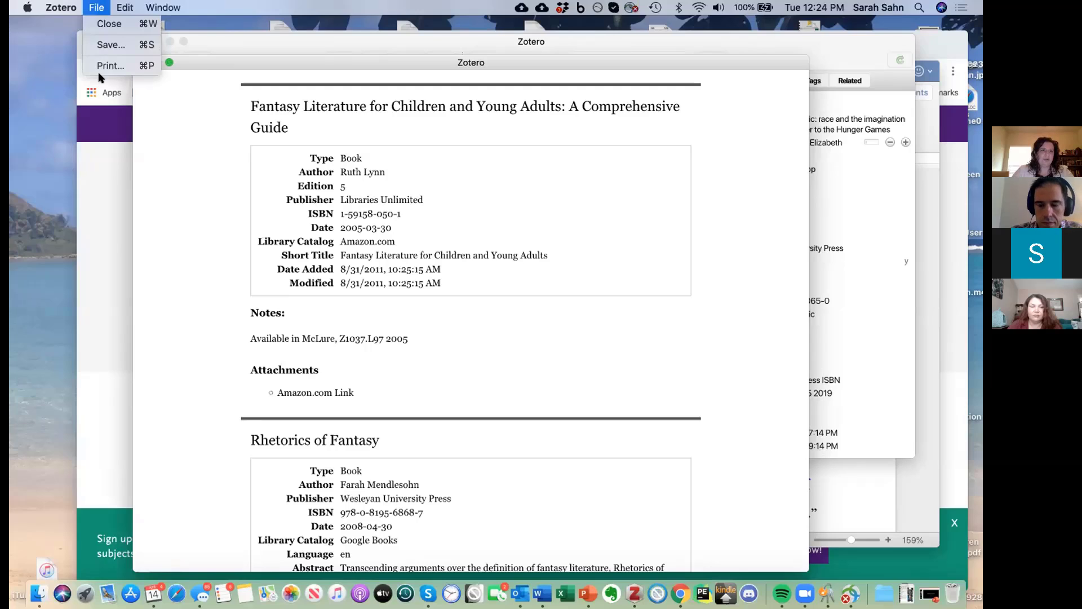
left_click(102, 46)
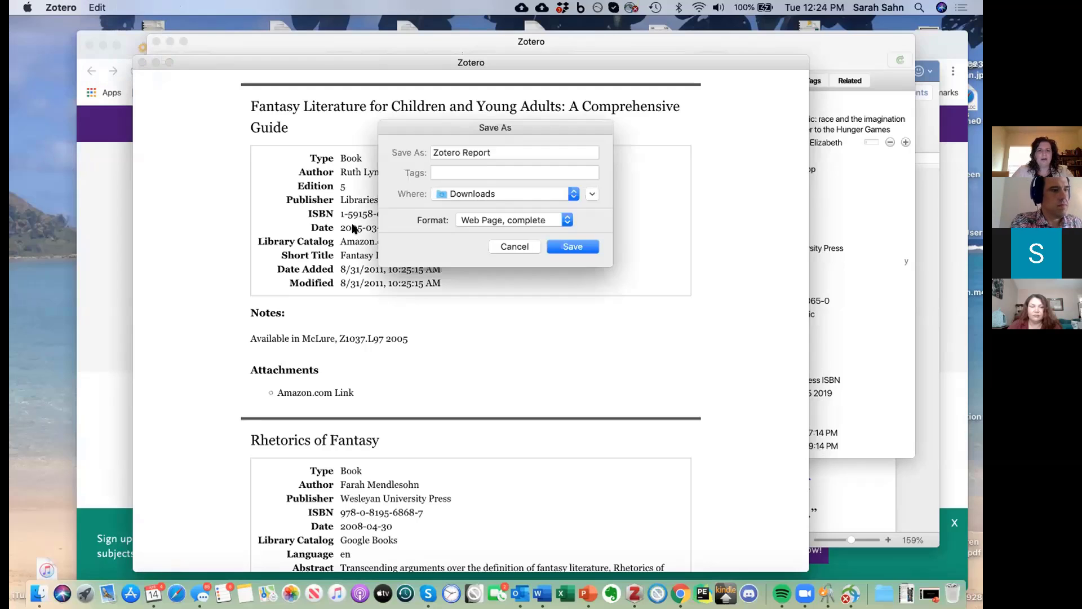
left_click(562, 221)
left_click(561, 220)
left_click(513, 246)
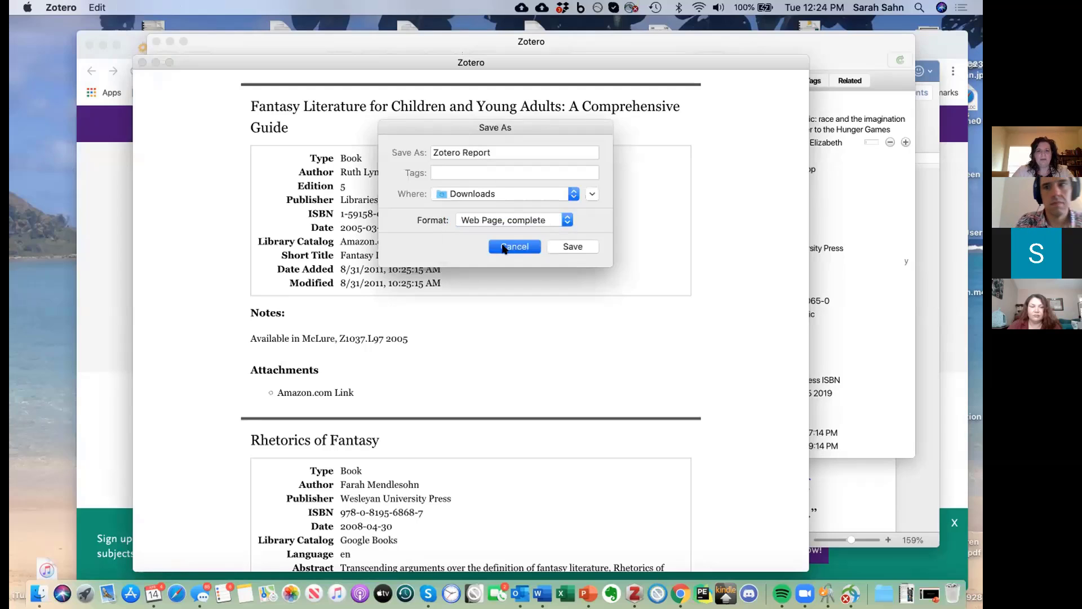
Step: Check the print options for the collection report, cancel printing, and close the report
left_click(94, 7)
left_click(102, 65)
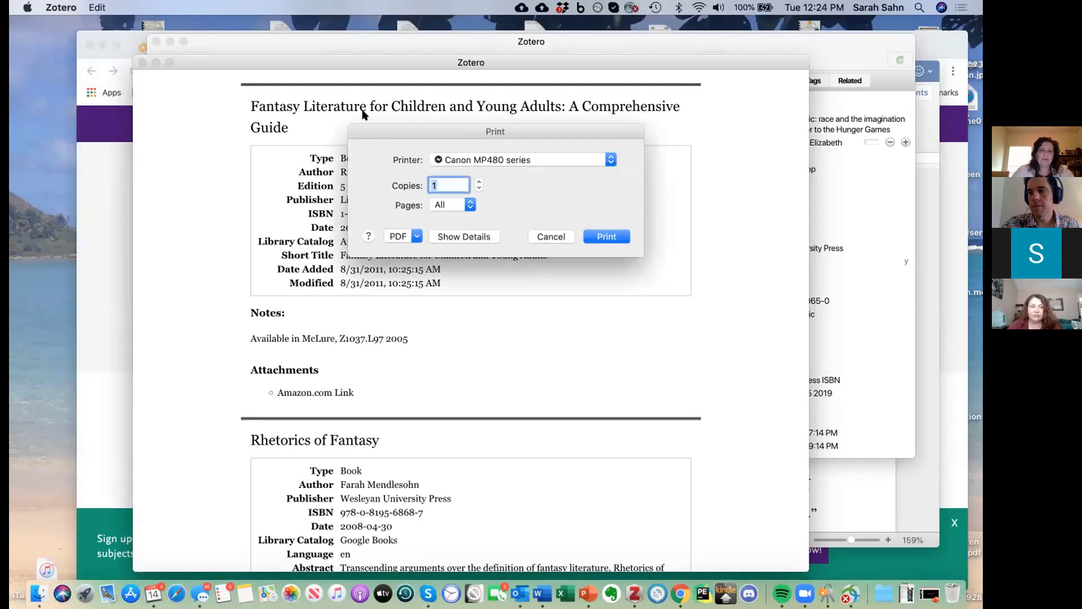
left_click(543, 236)
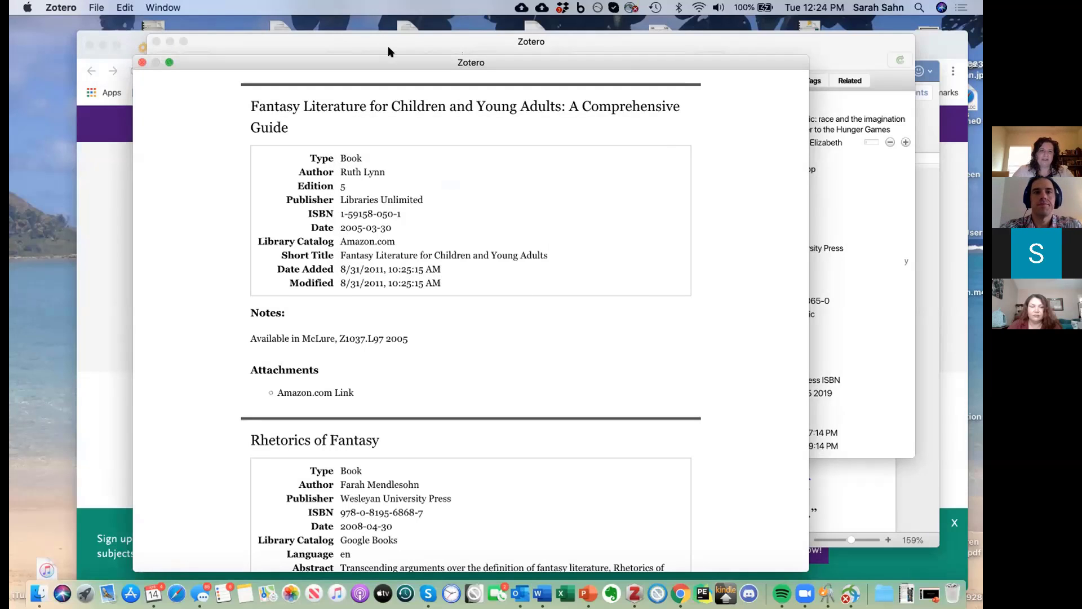
left_click(141, 62)
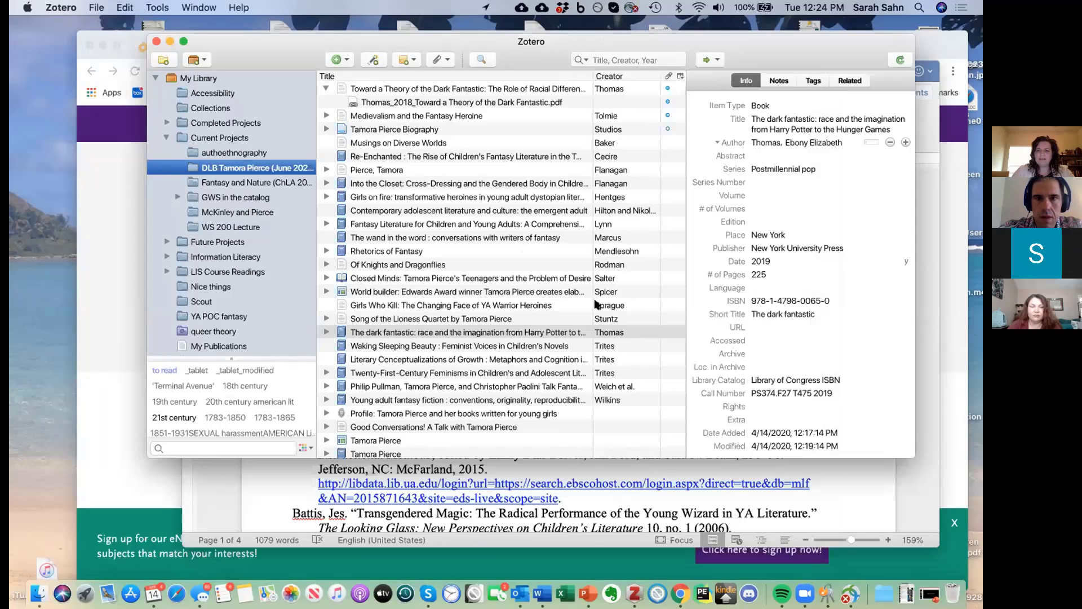
left_click_drag(342, 38, 341, 38)
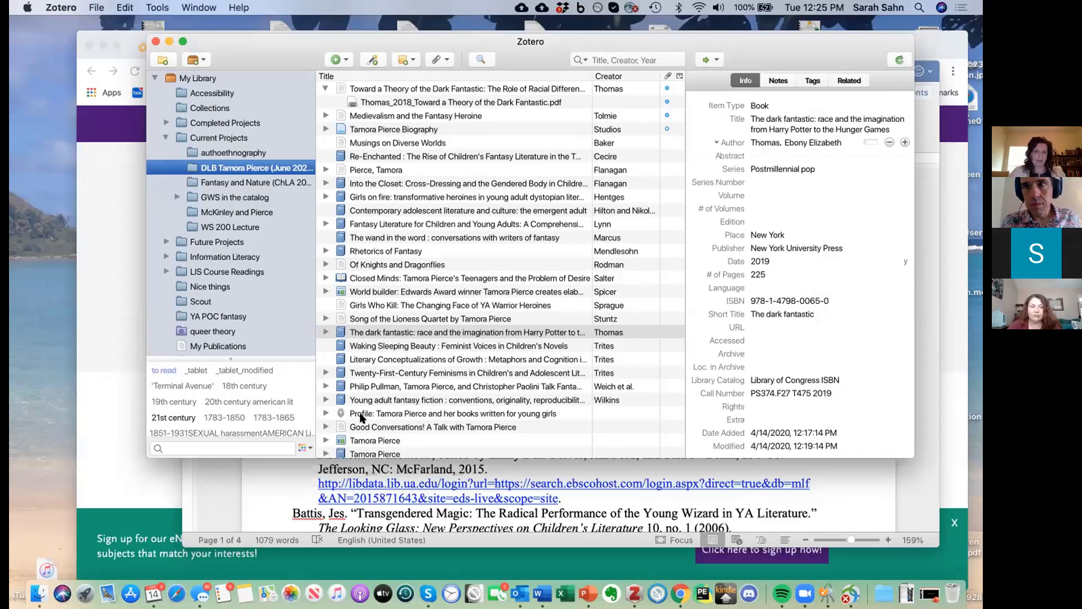
left_click_drag(793, 65, 820, 99)
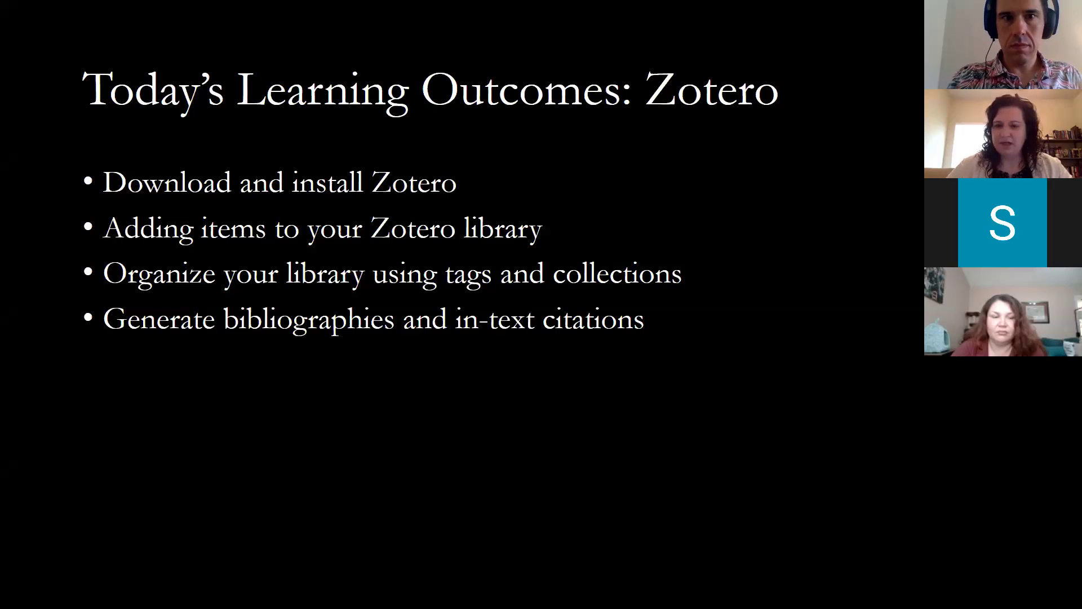
left_click(653, 457)
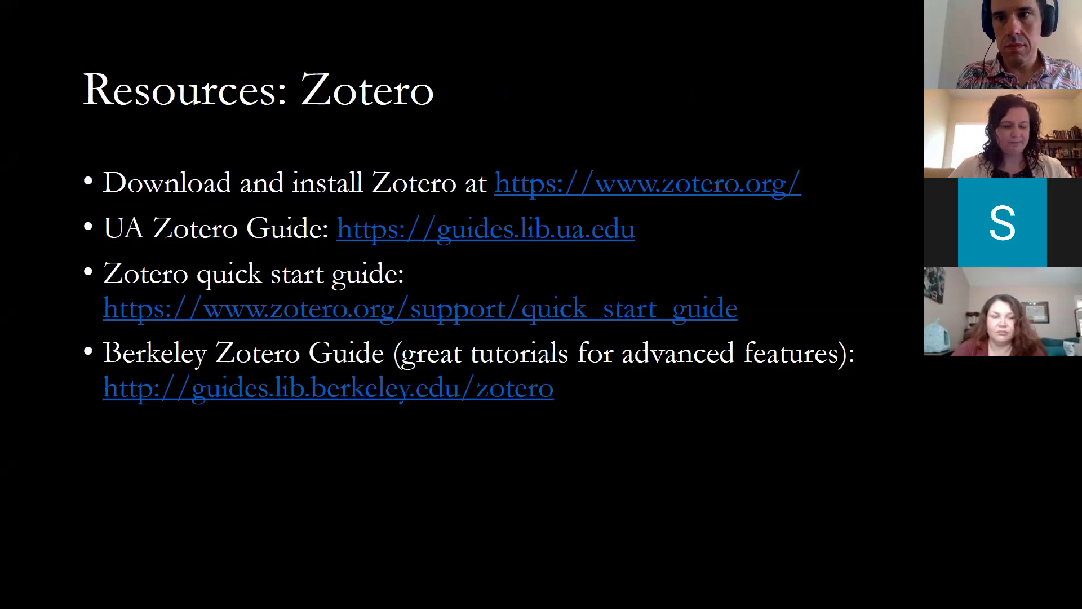
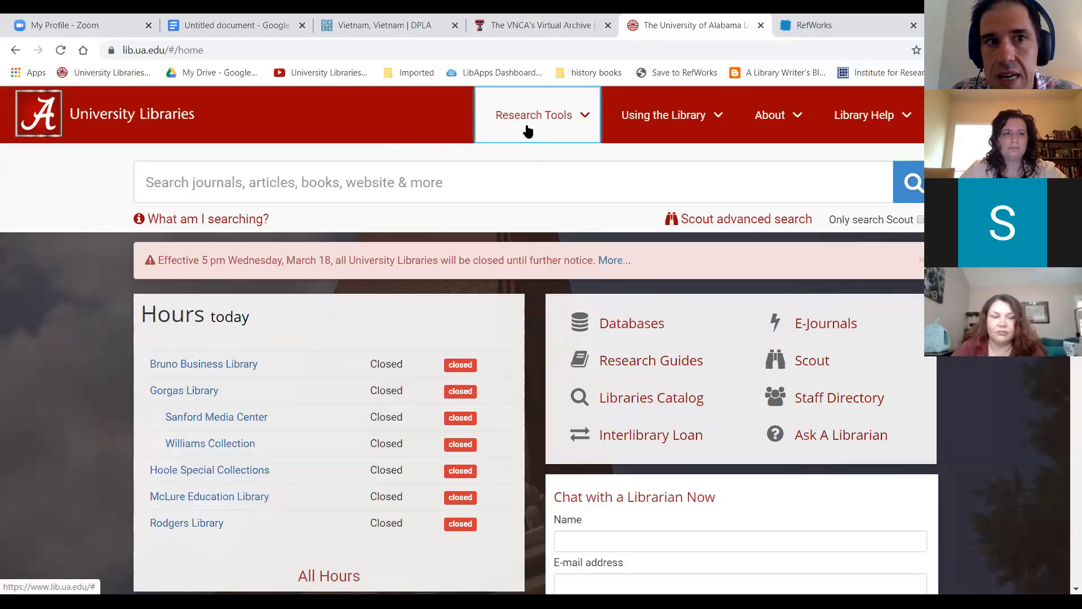
Step: On the University of Alabama Libraries website, open the RefWorks page from the citation managers and look through its help and resources
left_click(564, 117)
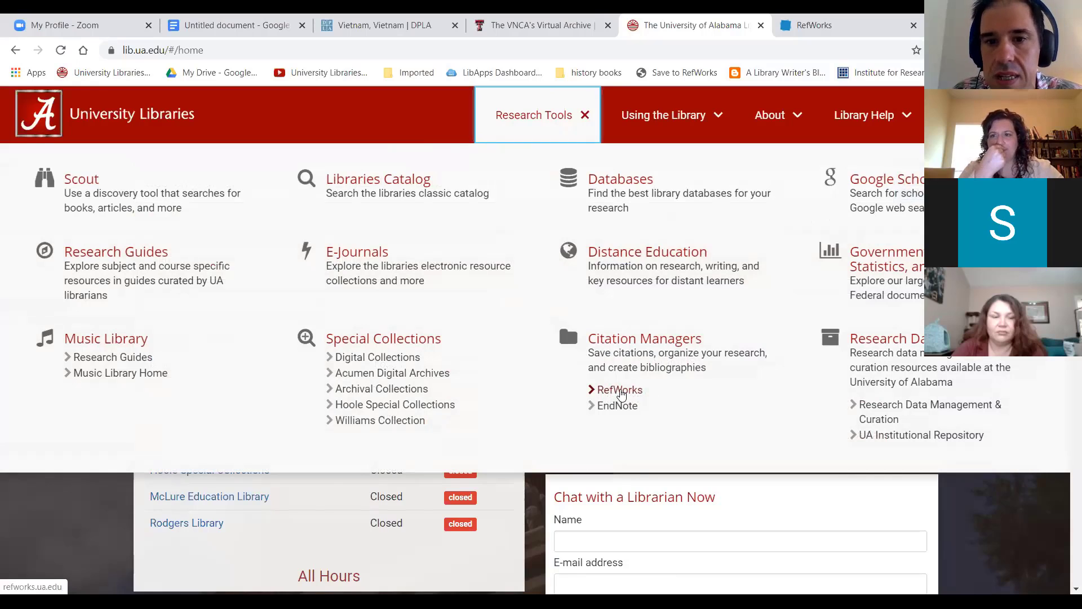
left_click(620, 391)
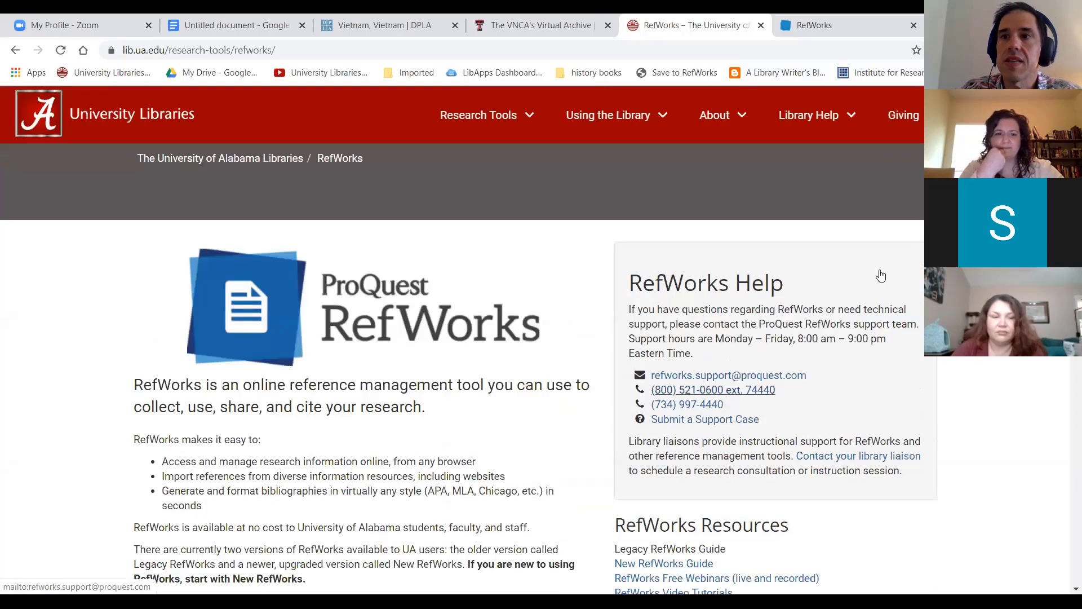
scroll(881, 276, "down", 2)
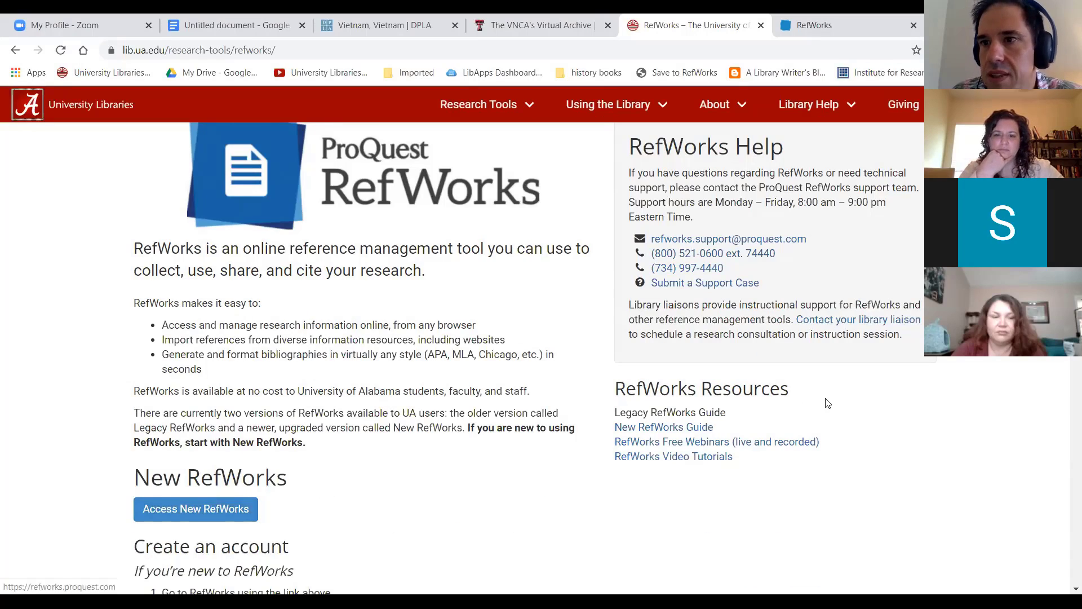
mouse_move(1076, 263)
left_mouse_down()
mouse_move(1065, 470)
mouse_move(1066, 267)
left_mouse_up()
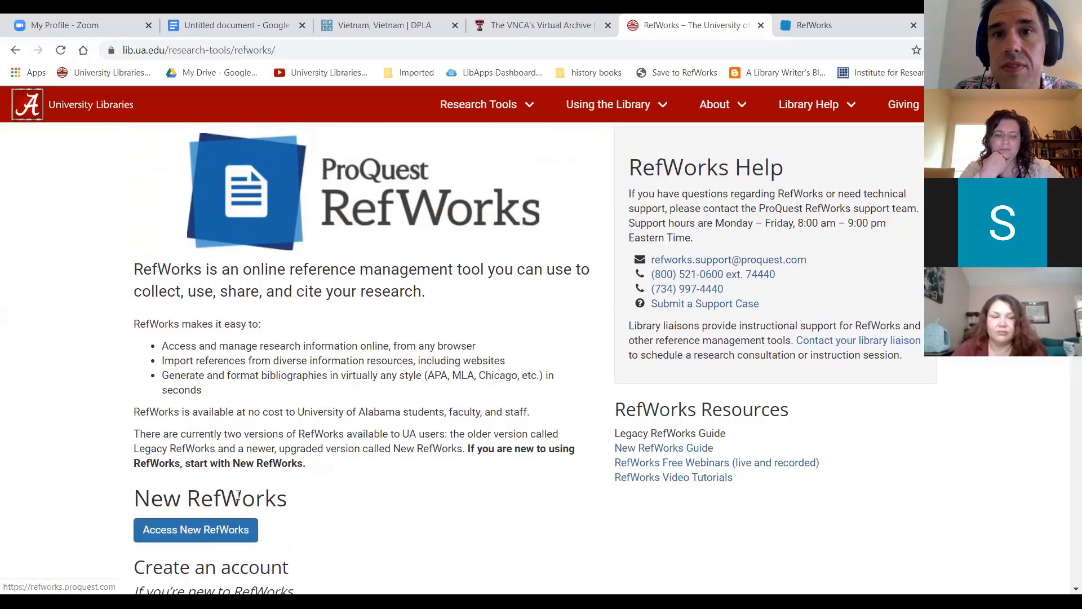
Step: Open New RefWorks from the library's page, and return to the RefWorks information page at the account creation section
left_click(208, 530)
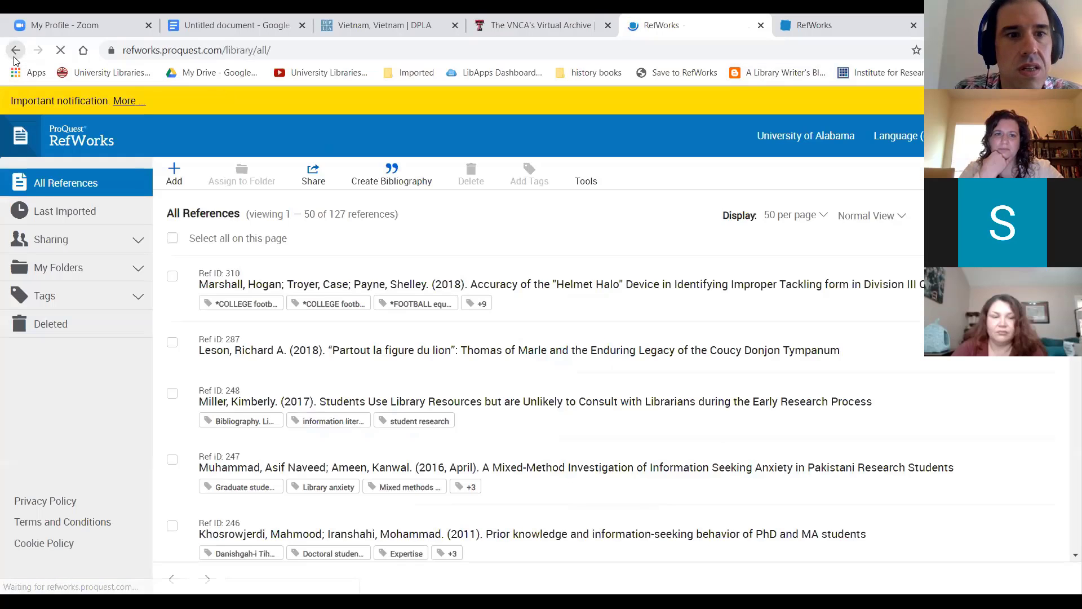
left_click(15, 50)
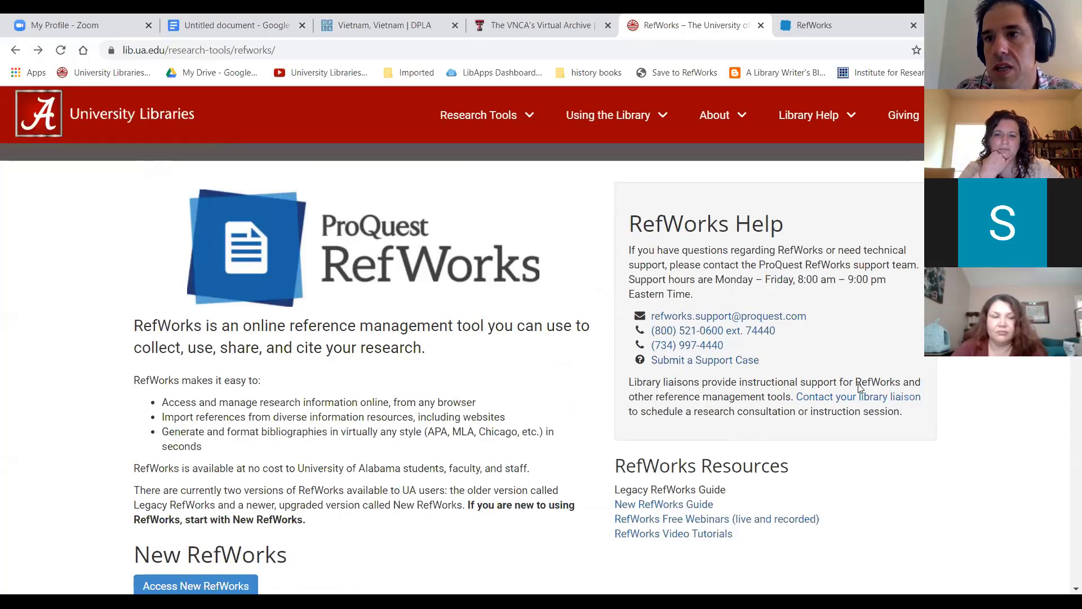
scroll(860, 388, "down", 2)
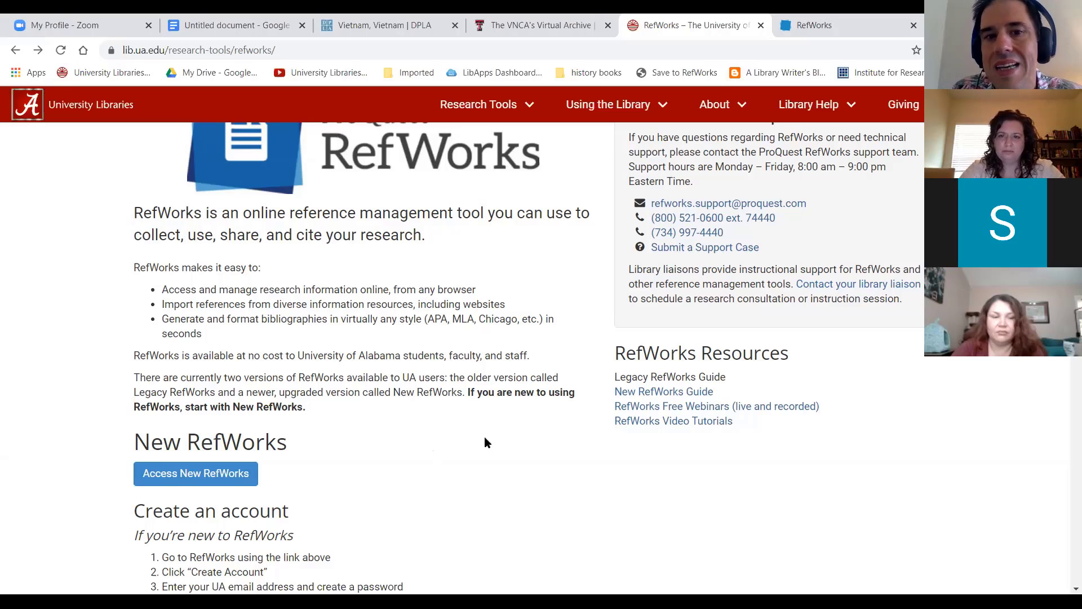
Step: Switch to the signed-in RefWorks library and examine its tools for saving web references and citing in a word processor
left_click(827, 35)
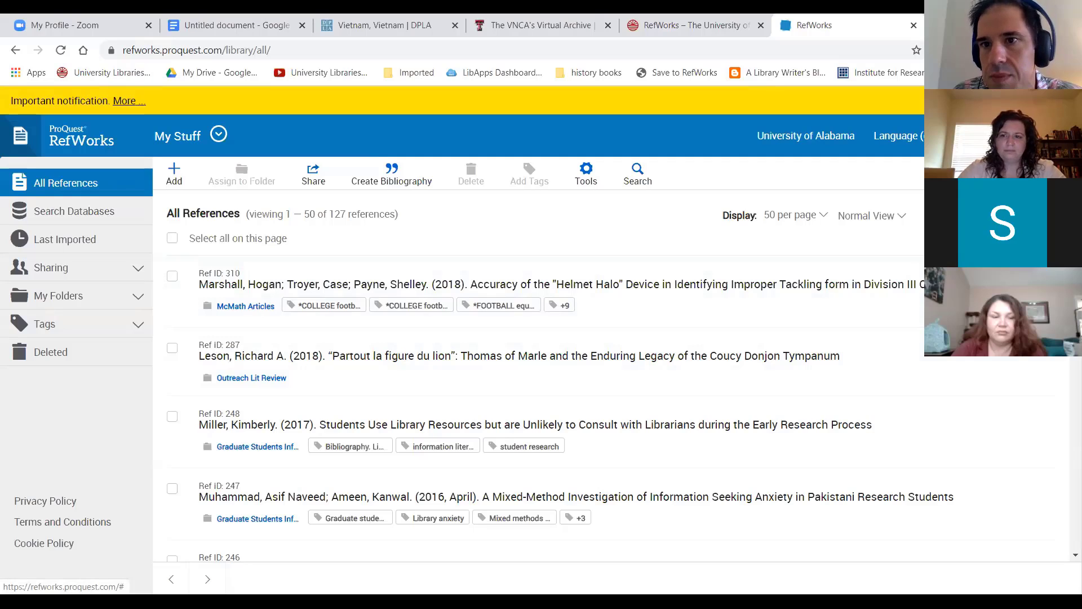
left_click(1009, 136)
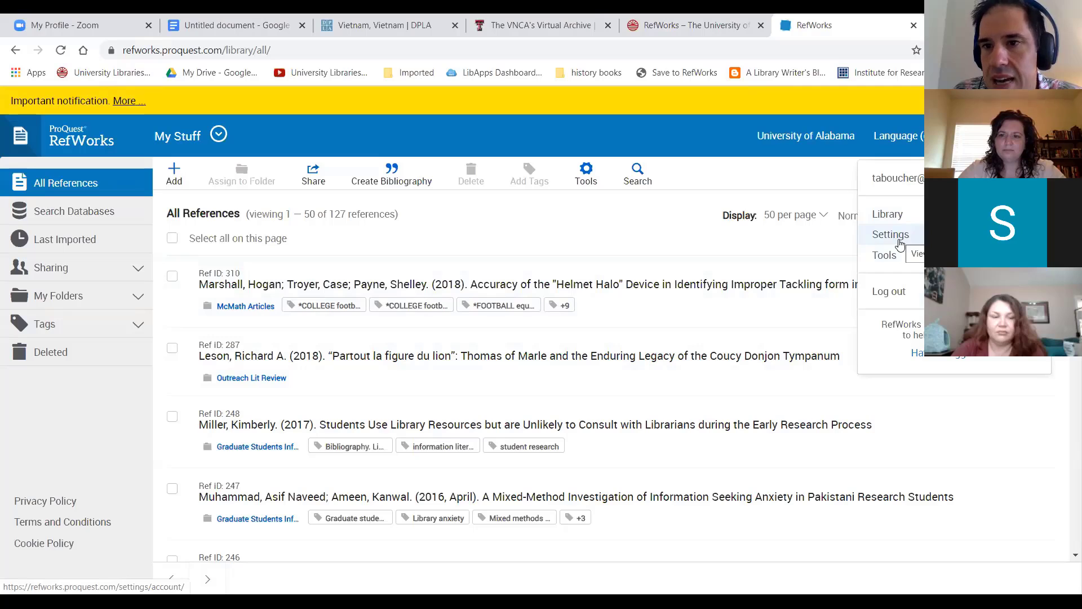
left_click(896, 258)
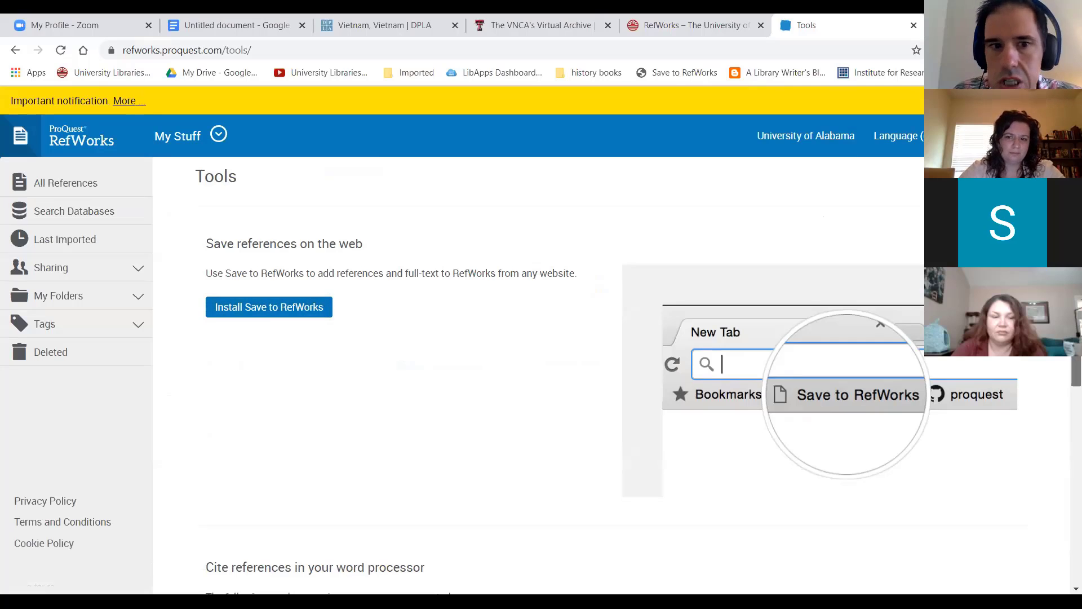
scroll(1064, 384, "down", 7)
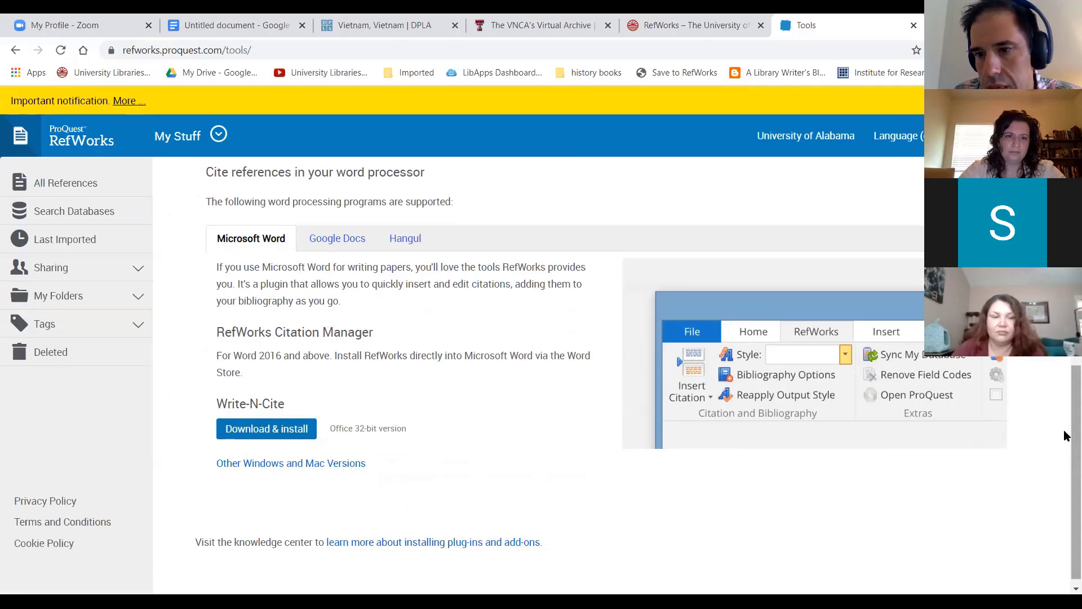
scroll(1064, 428, "up", 1)
scroll(1065, 417, "up", 6)
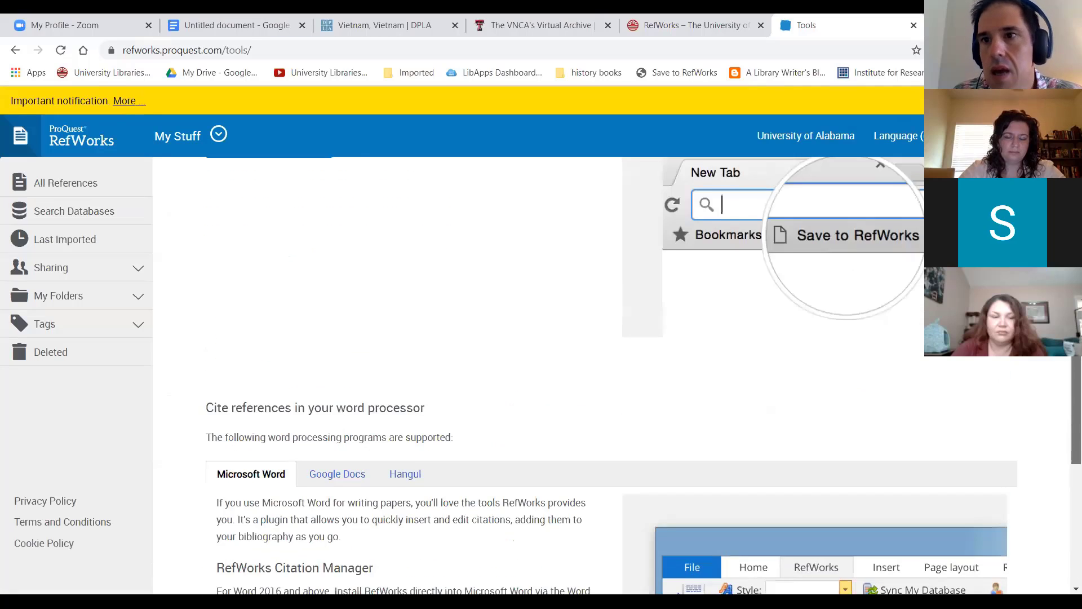
Step: Open the RefWorks account settings, re-authenticating through the University of Alabama institutional login
left_click(1009, 135)
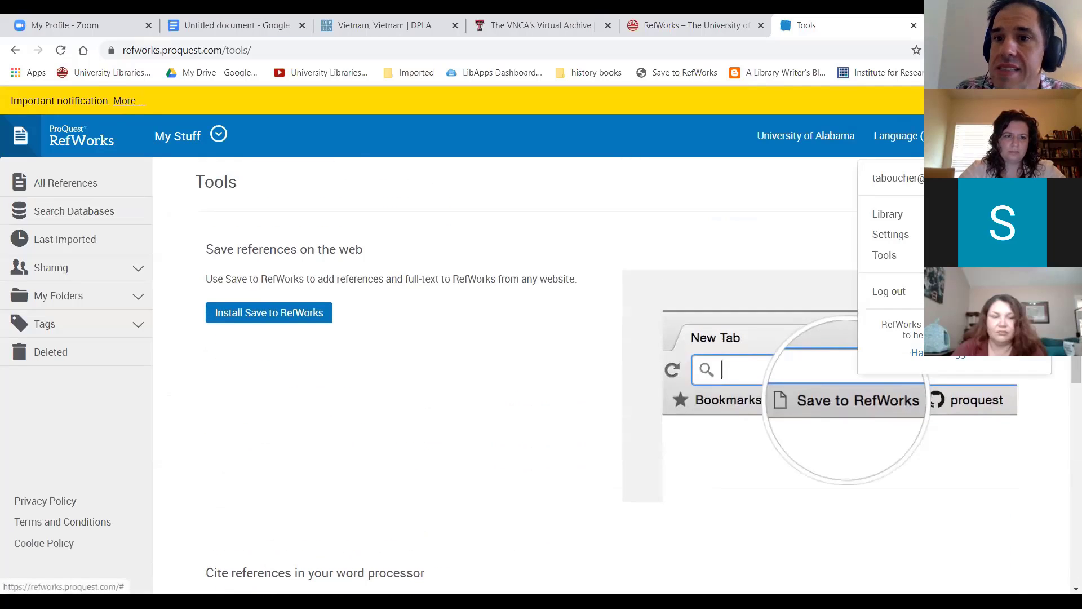
left_click(890, 234)
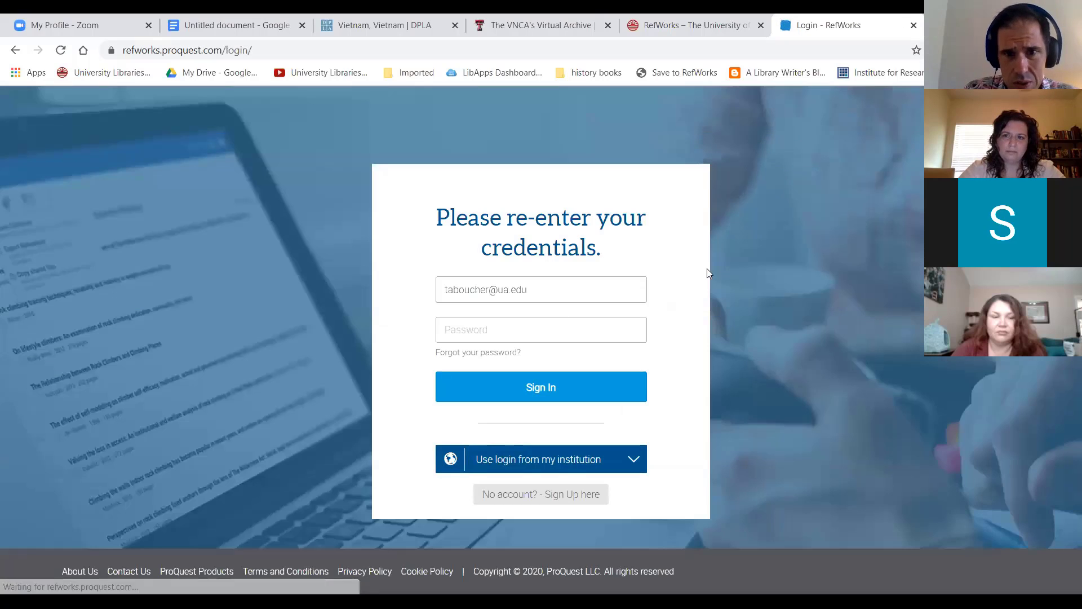
left_click(526, 327)
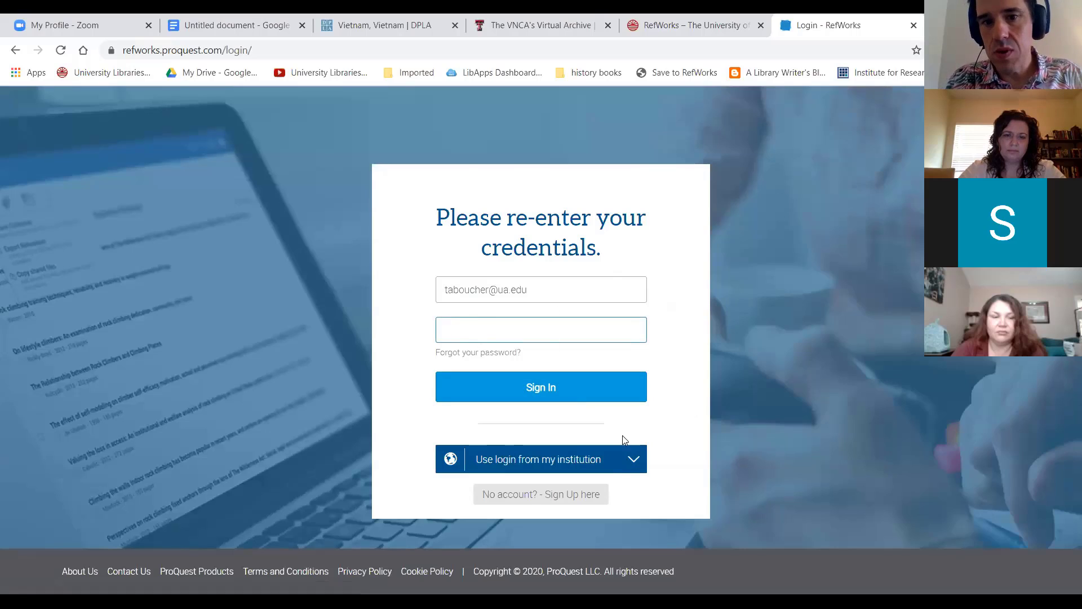
left_click(626, 454)
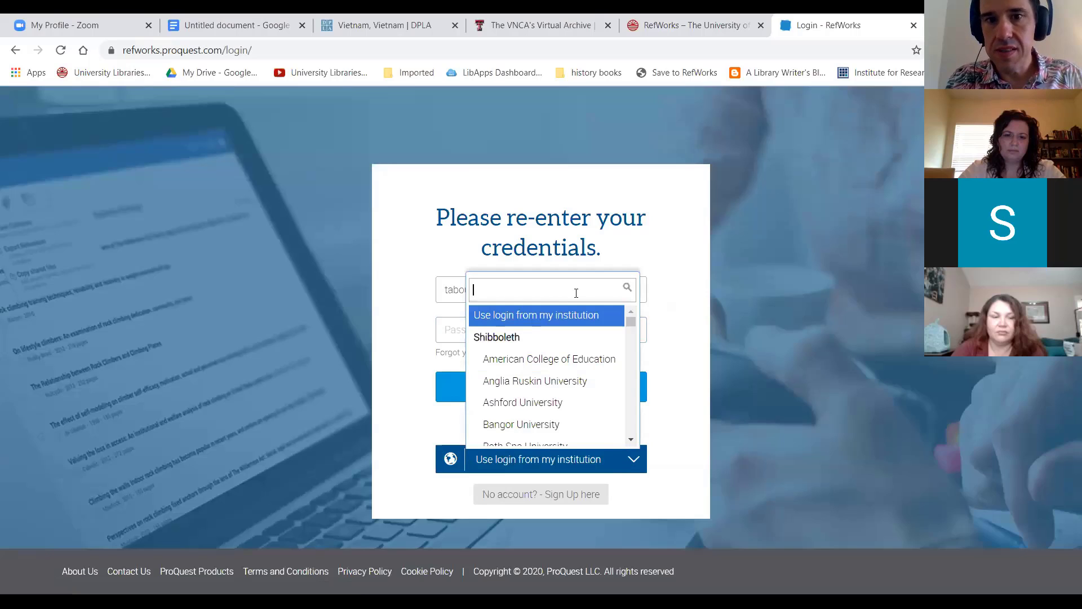
type("alaba")
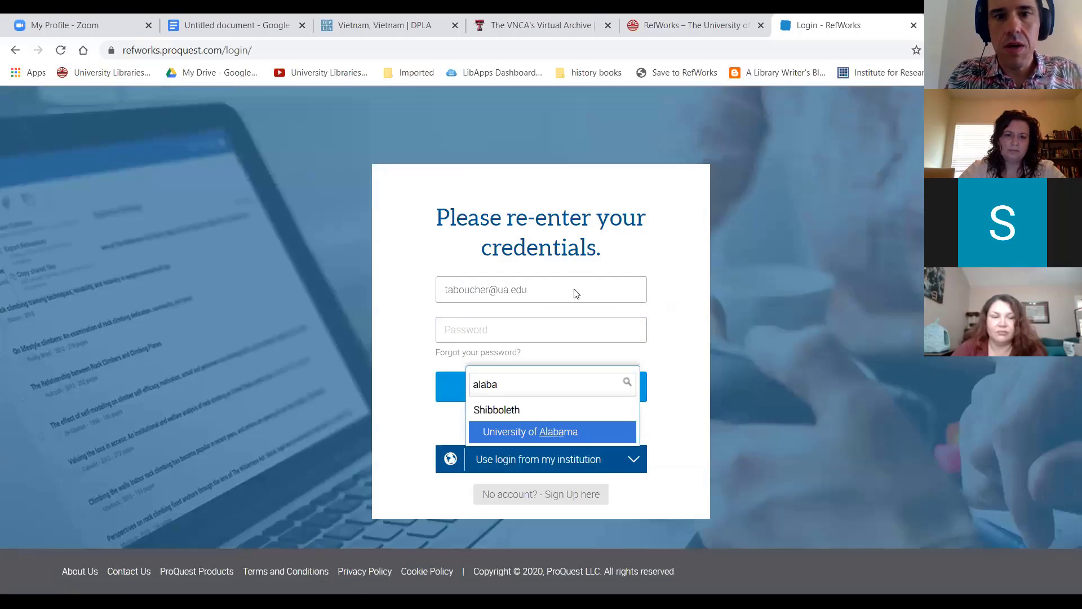
type("ma")
left_click(557, 434)
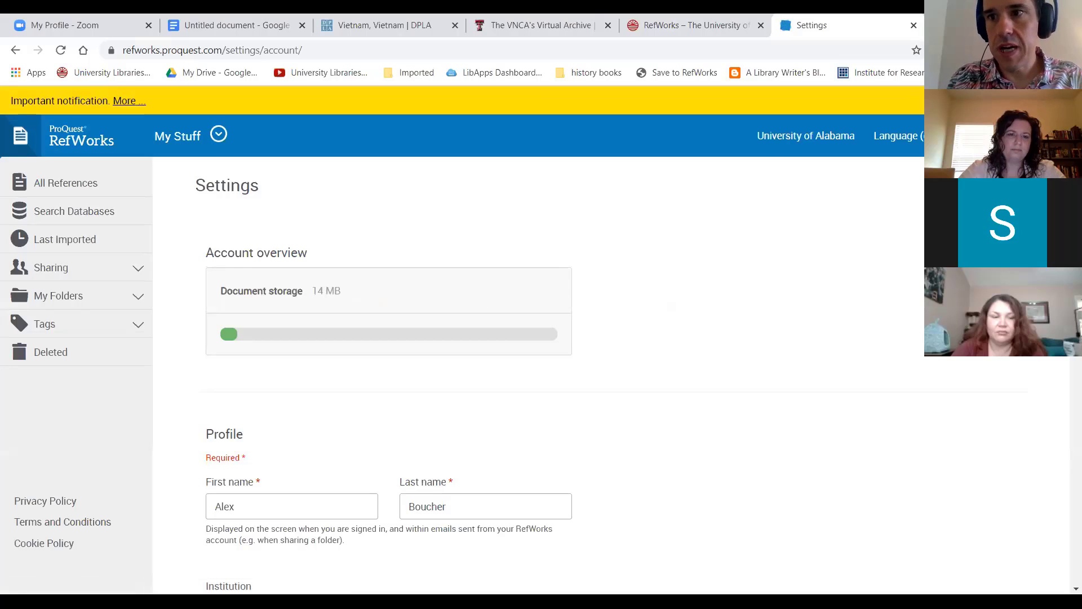
Step: Review the profile section of the account settings, including the available choices for area of focus and role
scroll(541, 377, "down", 2)
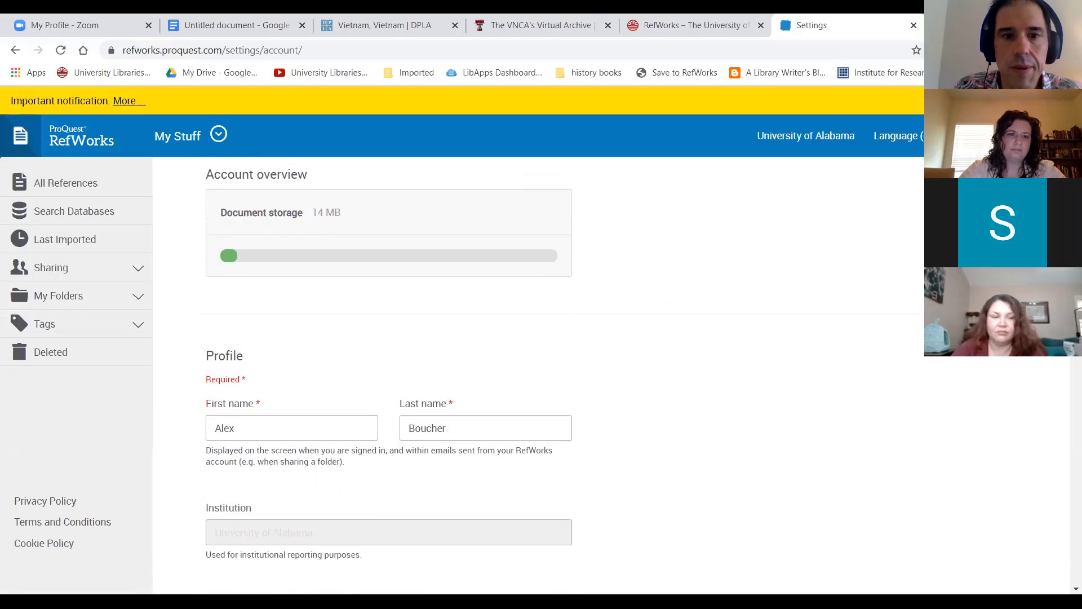
scroll(541, 378, "down", 3)
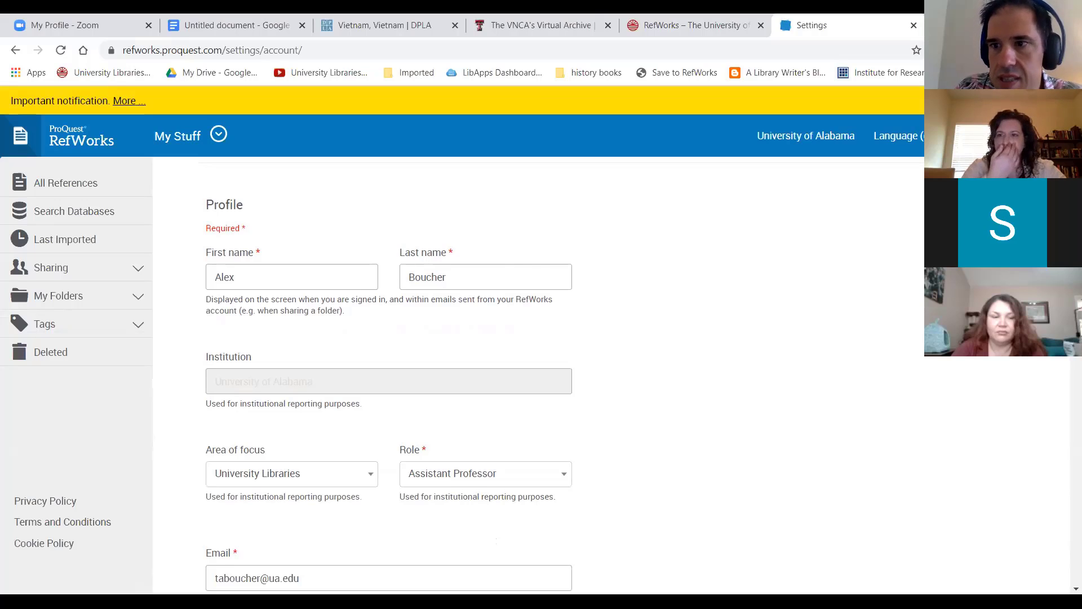
scroll(491, 277, "down", 2)
scroll(536, 265, "down", 2)
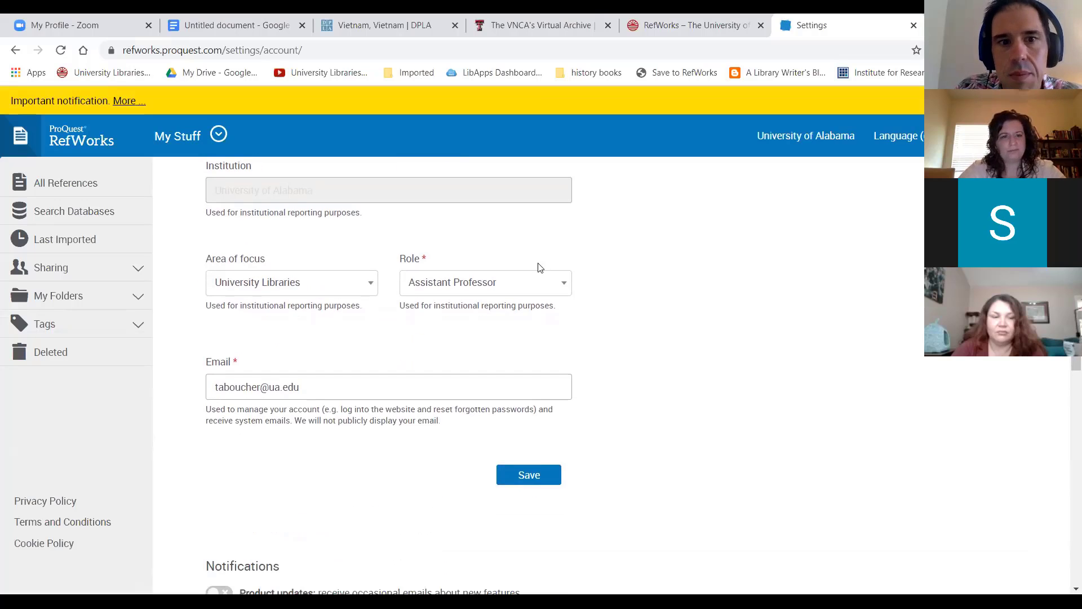
left_click(329, 284)
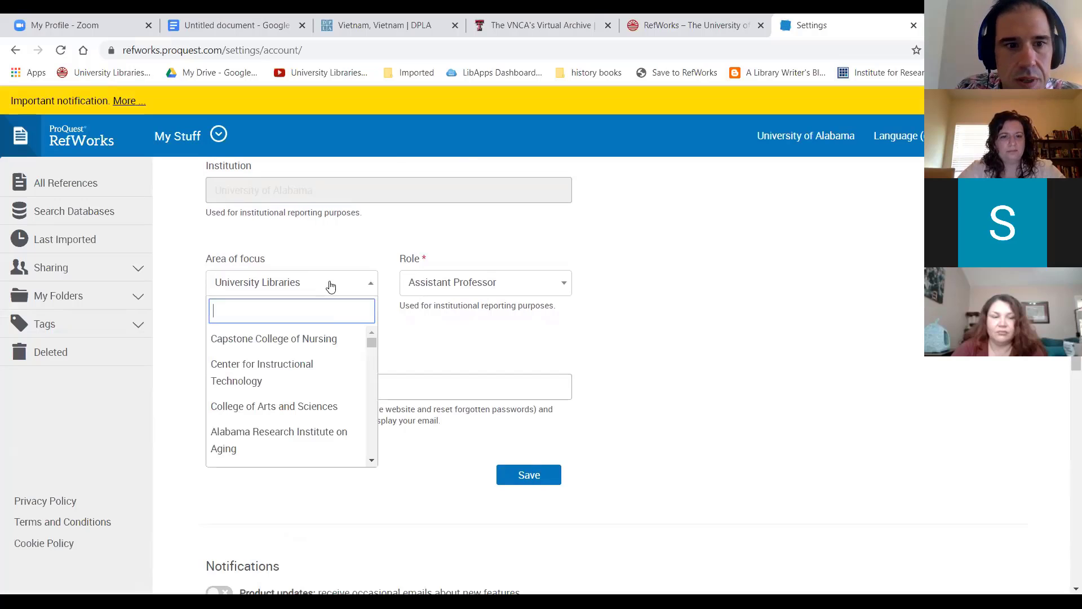
left_click(683, 292)
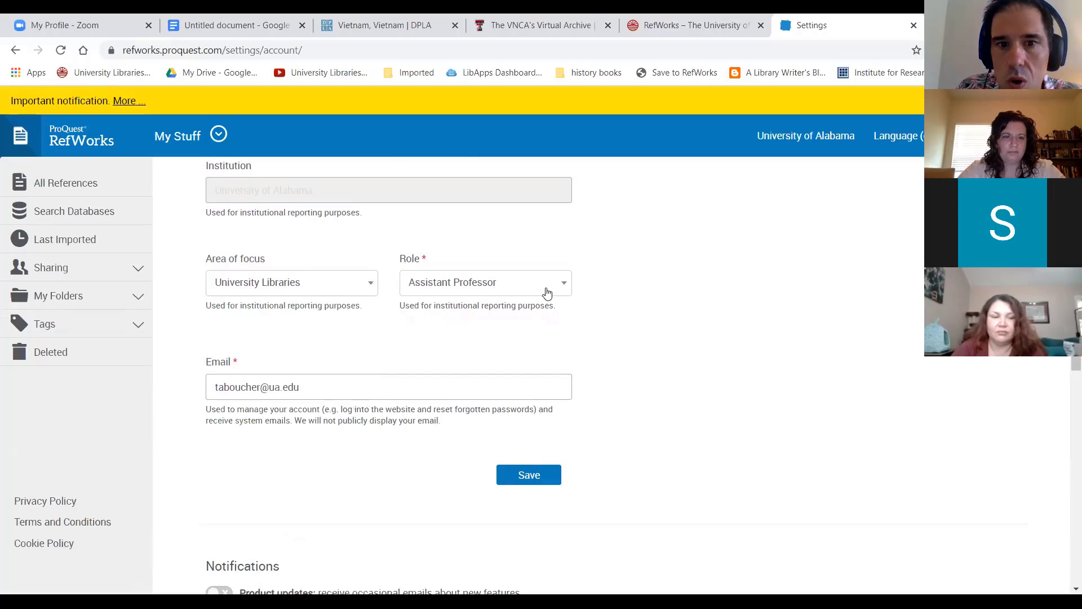
left_click(547, 294)
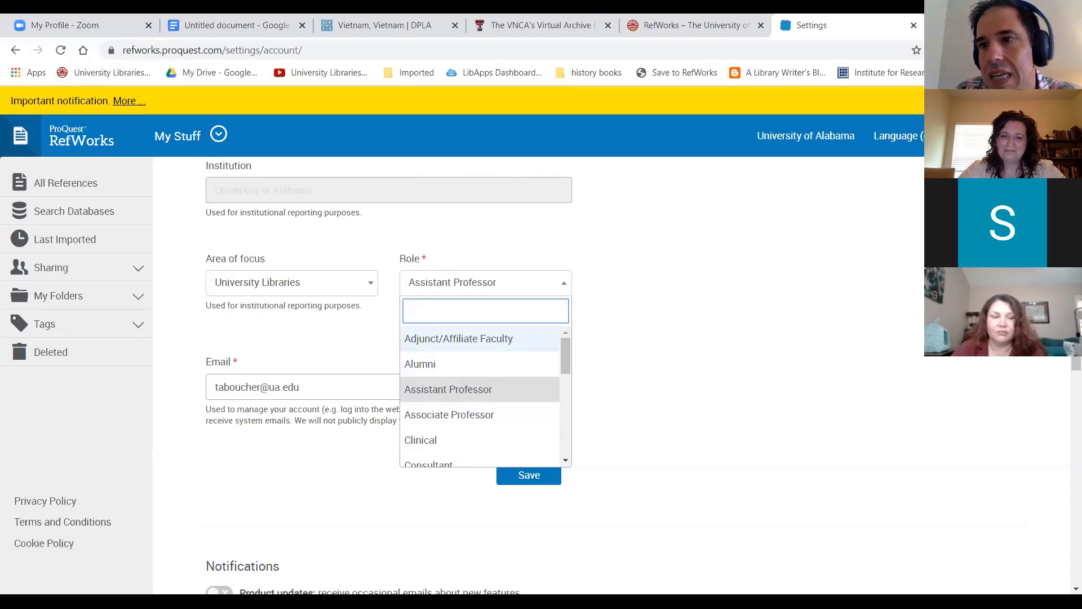
left_click_drag(1076, 333, 1076, 269)
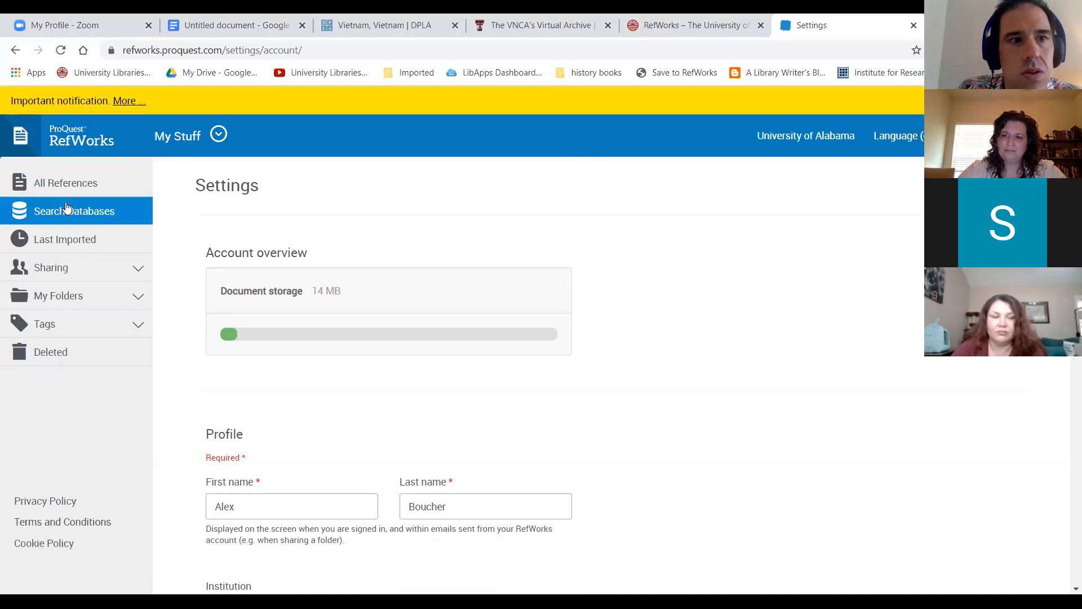
Step: Show all references in My Stuff with the folder list expanded, and select the first reference, on the "Helmet Halo" device
left_click(60, 184)
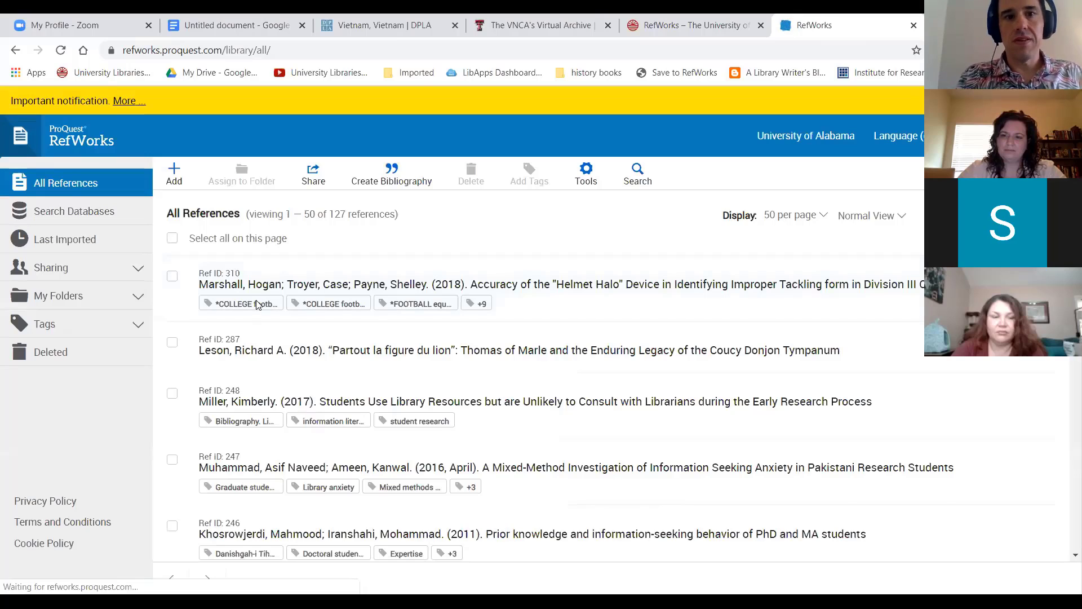
left_click(139, 298)
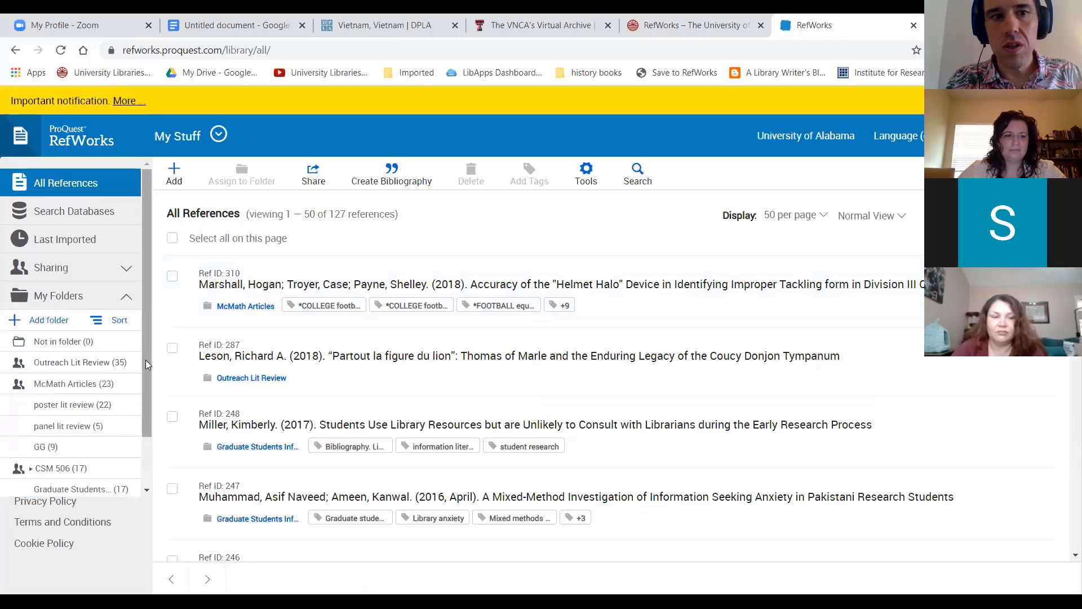
left_click_drag(145, 359, 143, 393)
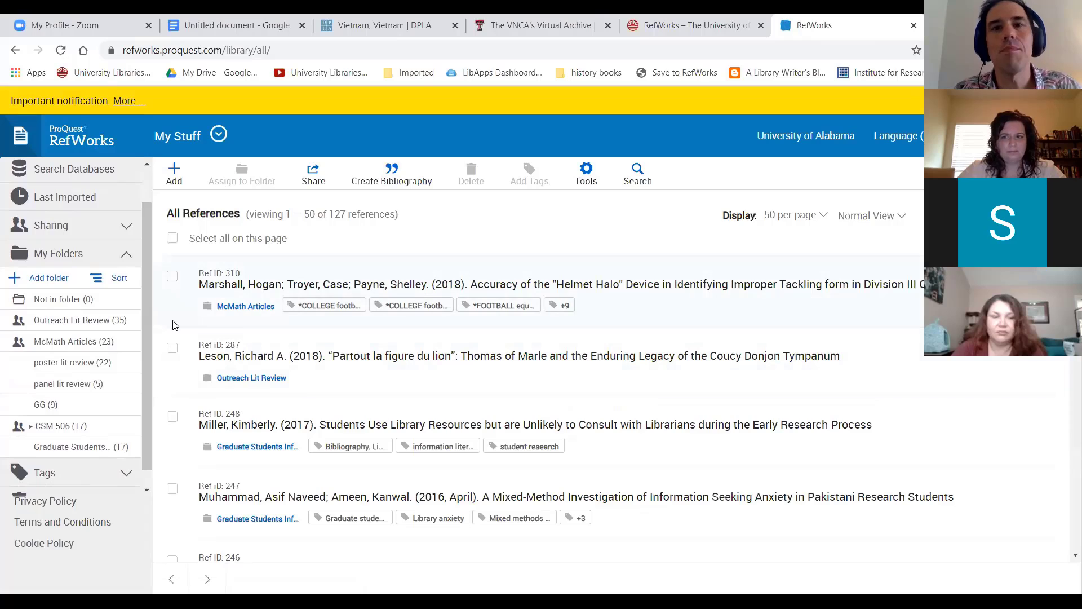
left_click(171, 276)
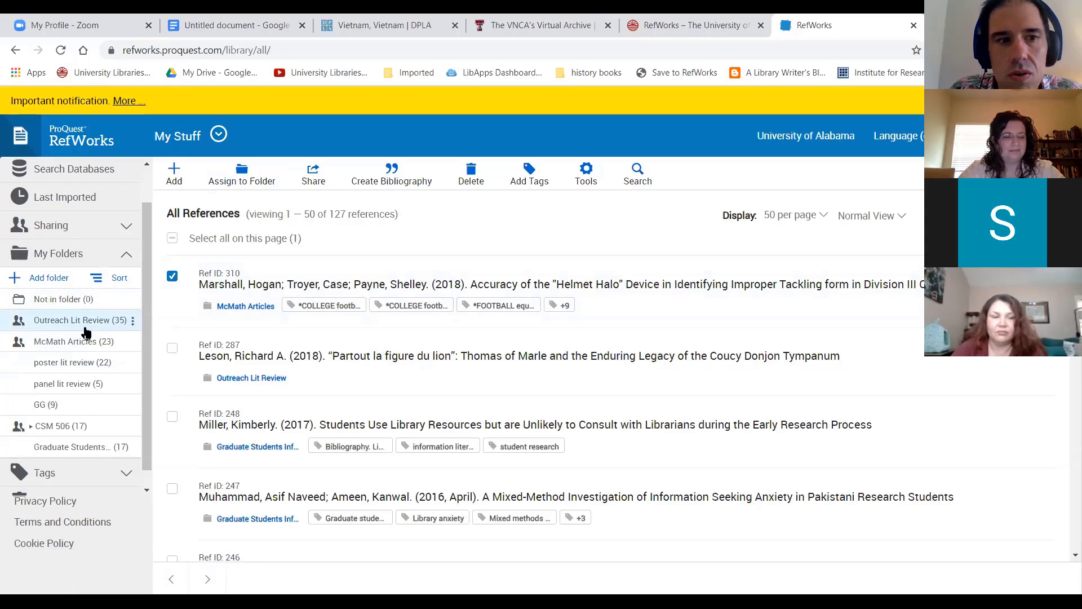
Step: Switch to the Dissertation project and delete its reference The 1918 "Spanish Flu" in Spain
left_click(220, 136)
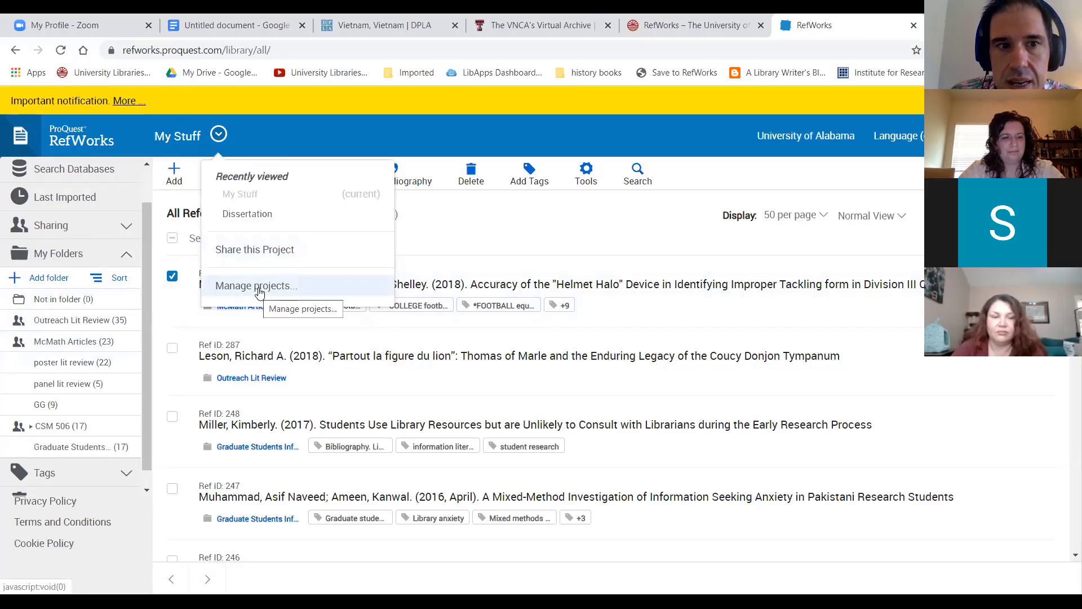
left_click(264, 214)
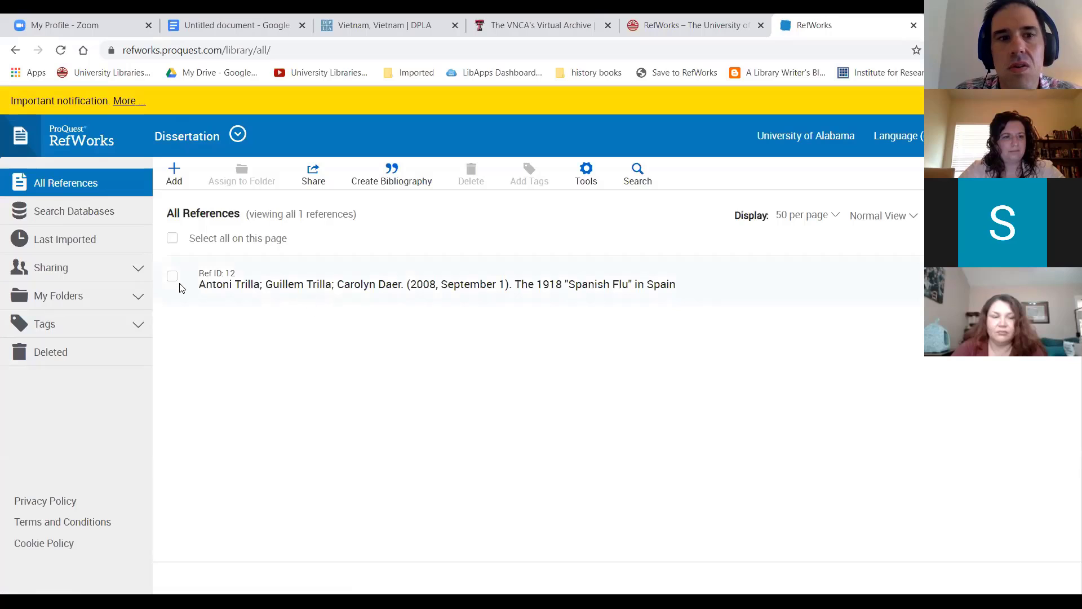
left_click(138, 297)
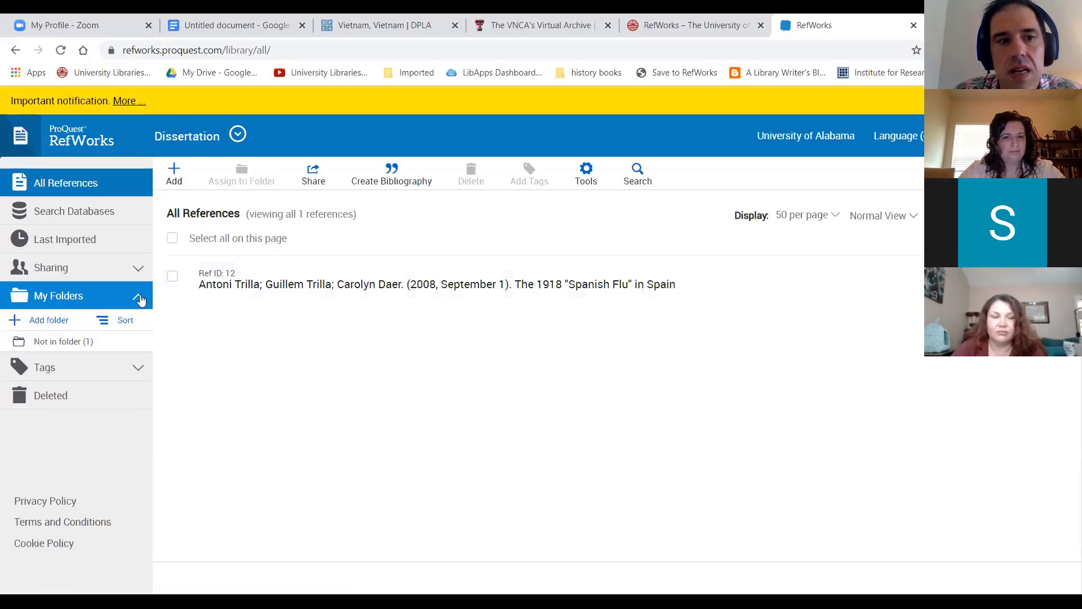
left_click(172, 277)
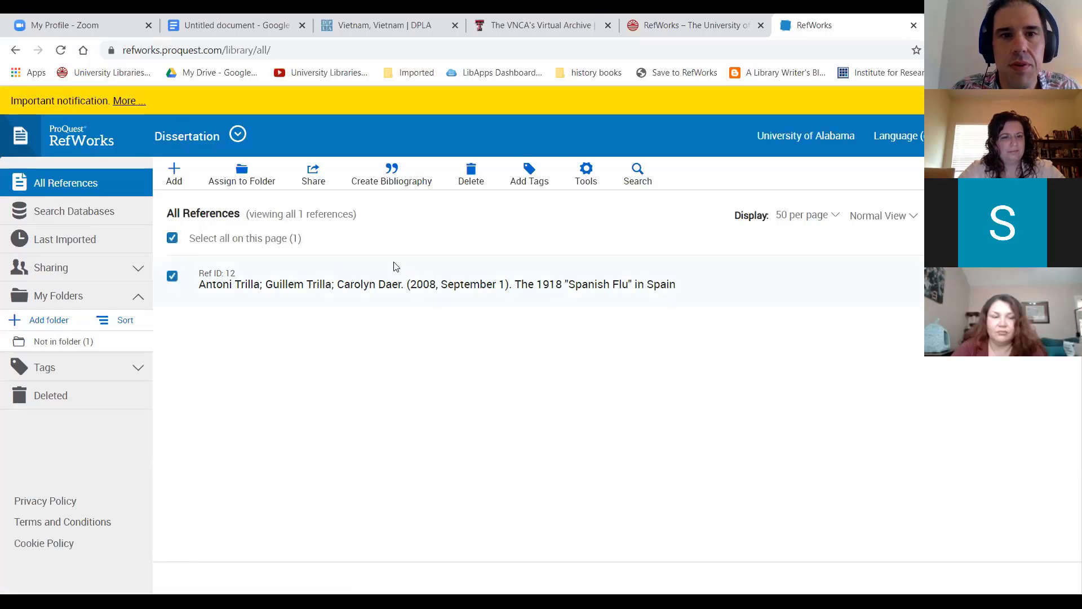
left_click(468, 175)
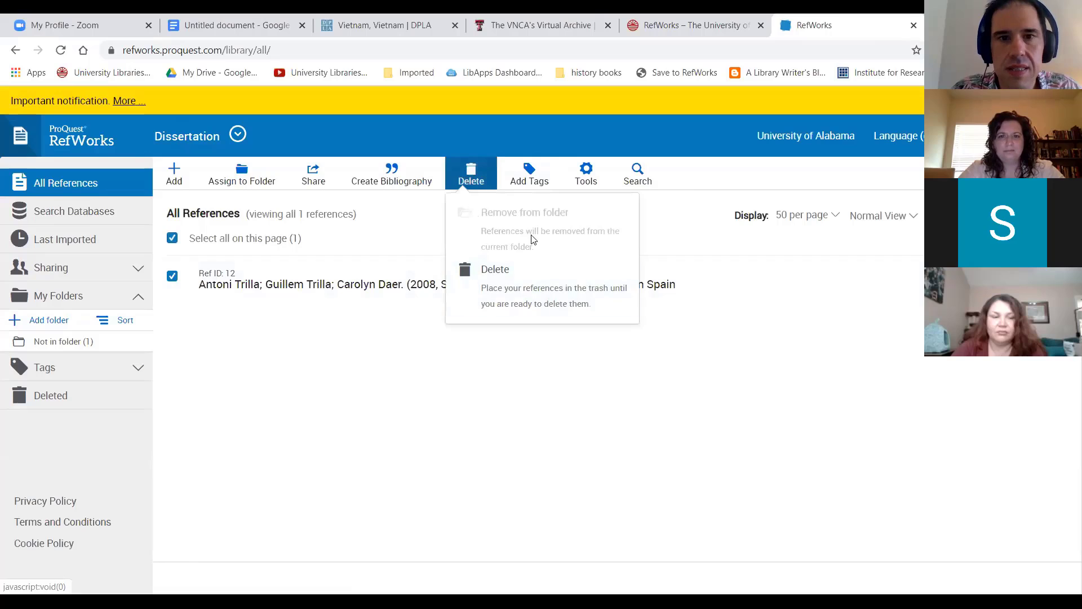
left_click(525, 274)
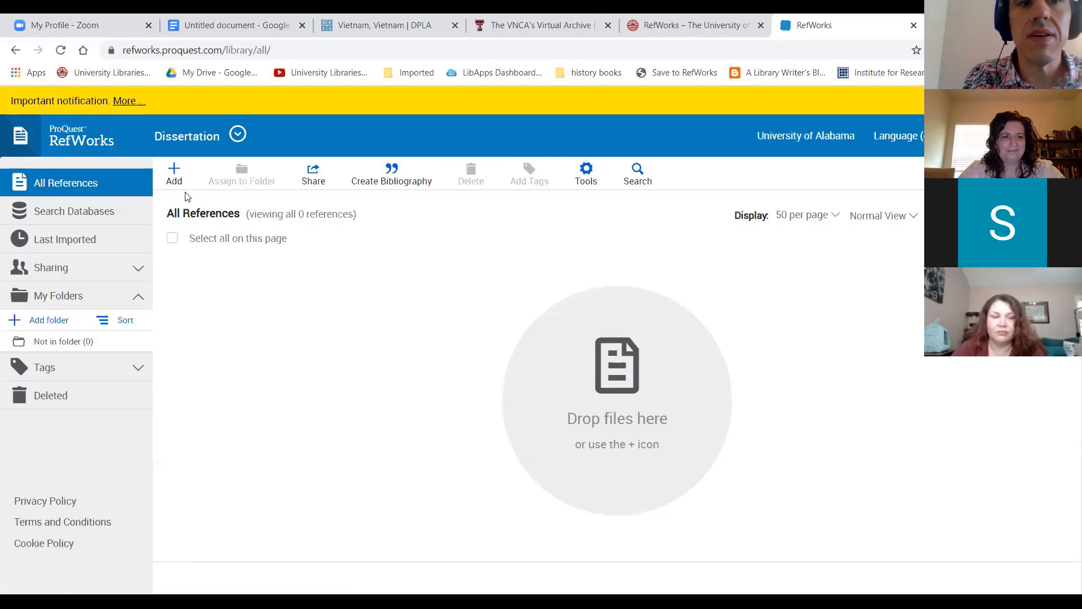
Step: Return to the My Stuff project and expand its folder list
left_click(237, 135)
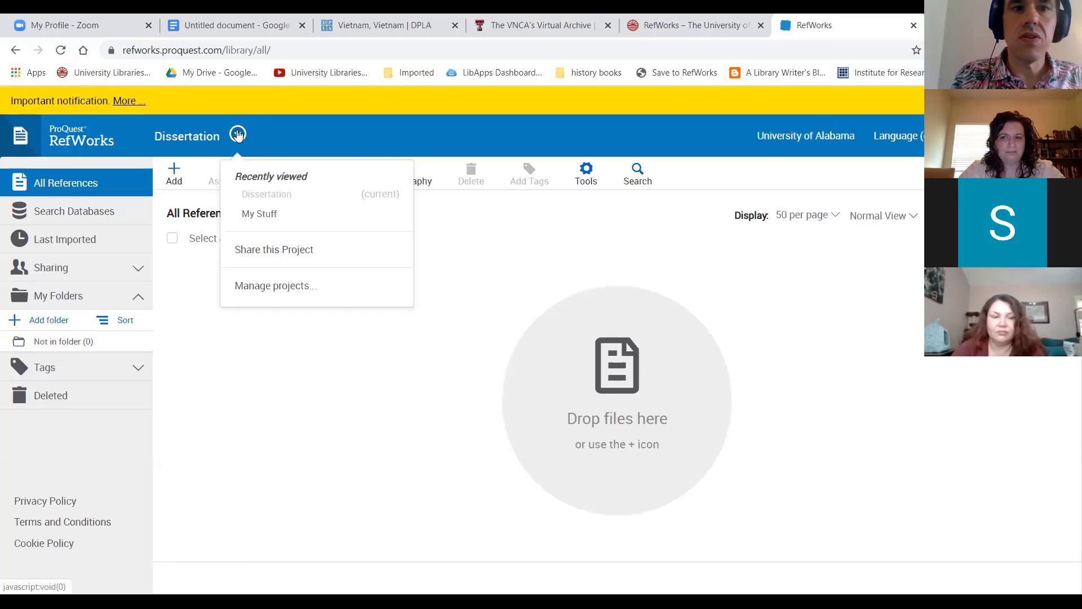
left_click(490, 264)
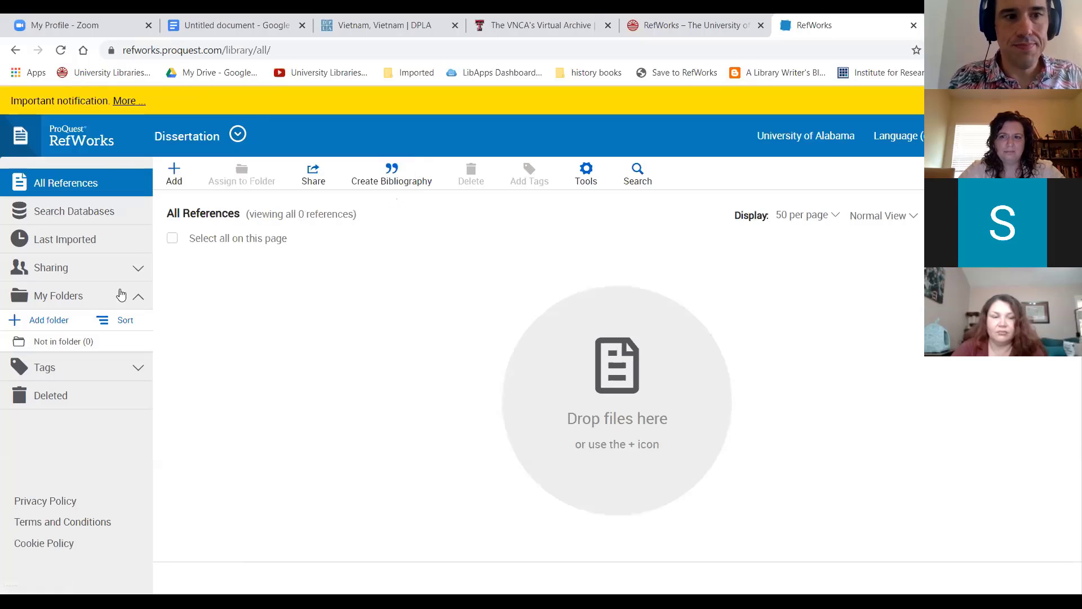
left_click(237, 138)
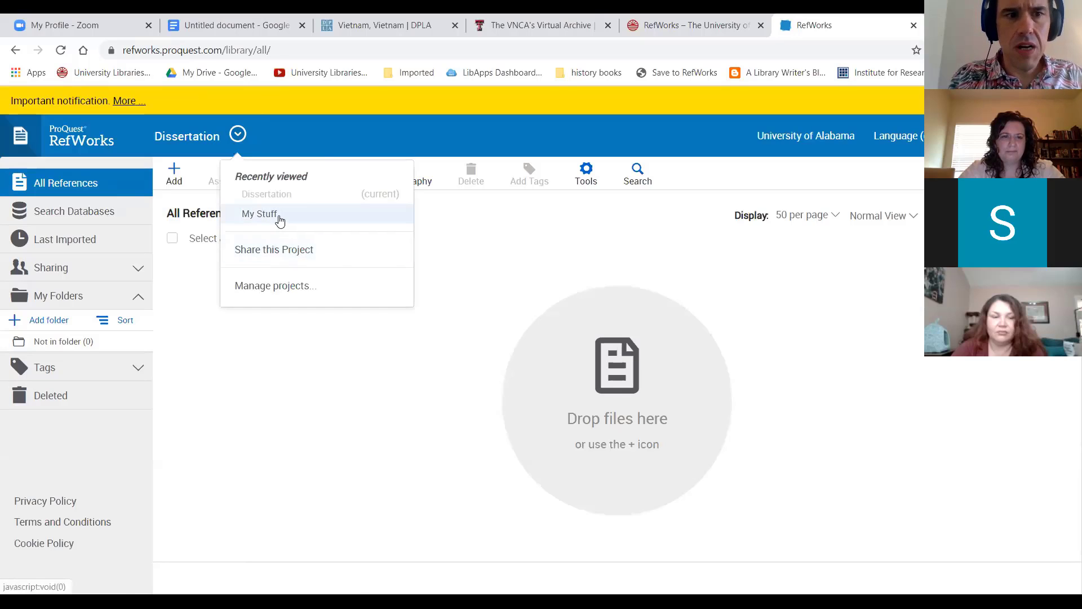
left_click(260, 215)
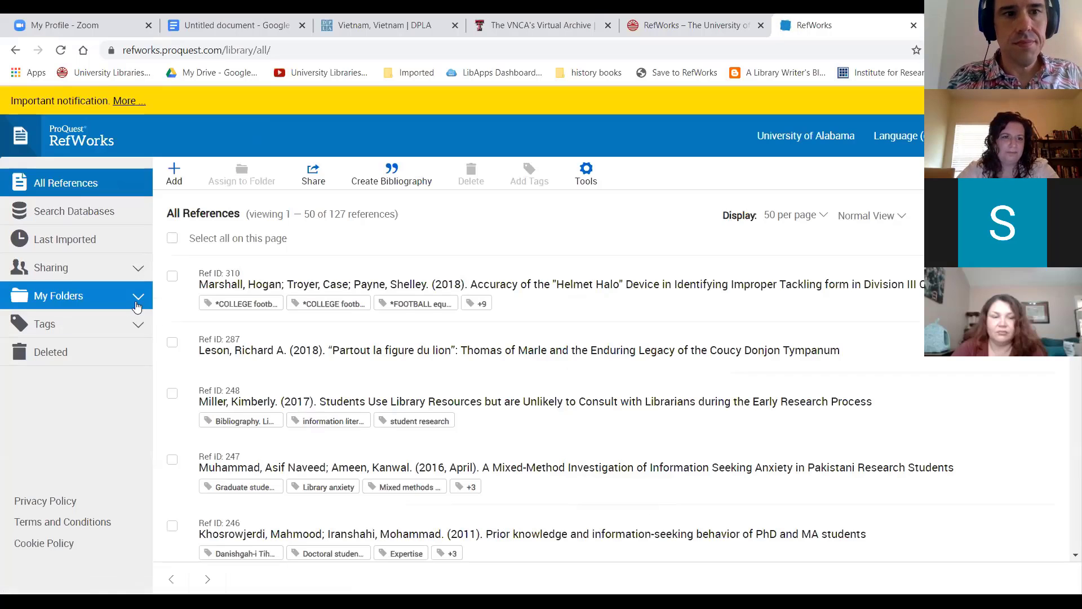
left_click(137, 298)
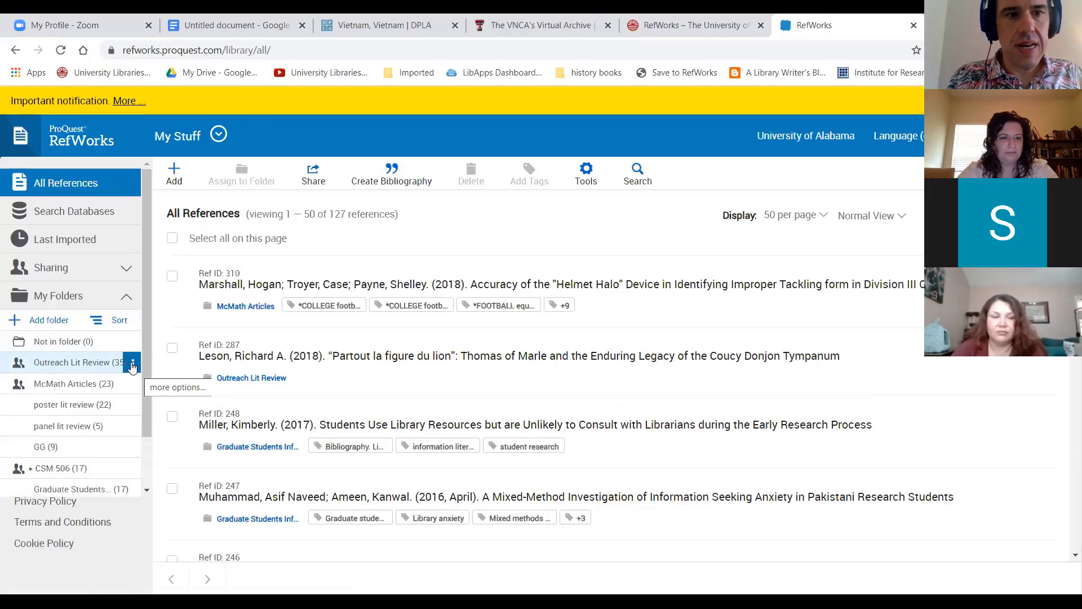
Step: Examine the sharing settings of the Outreach Lit Review folder, including the invitation field, and close them without changes
left_click(132, 365)
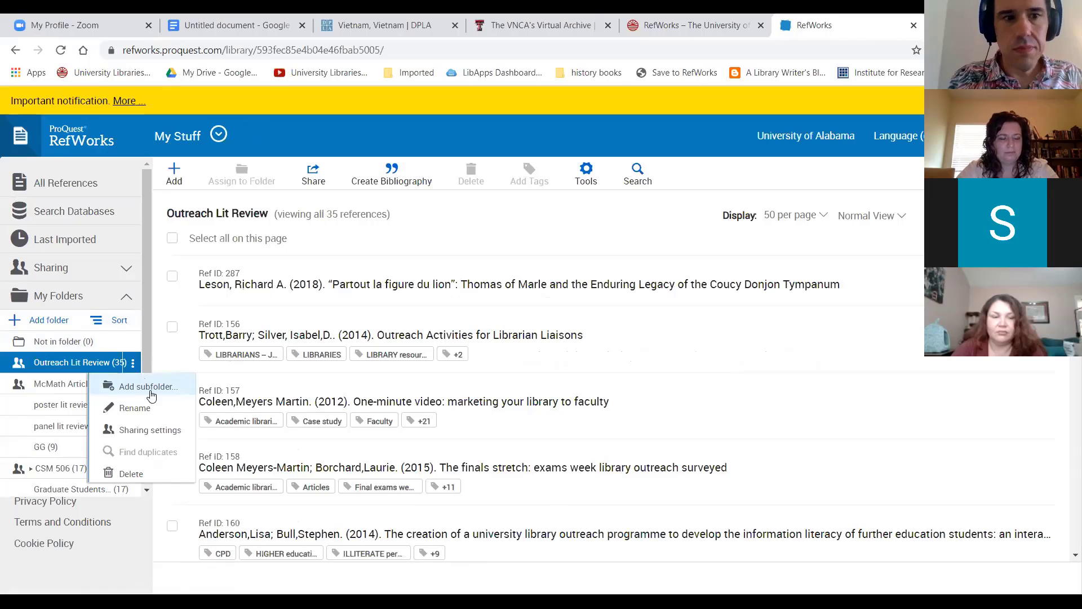
left_click(155, 431)
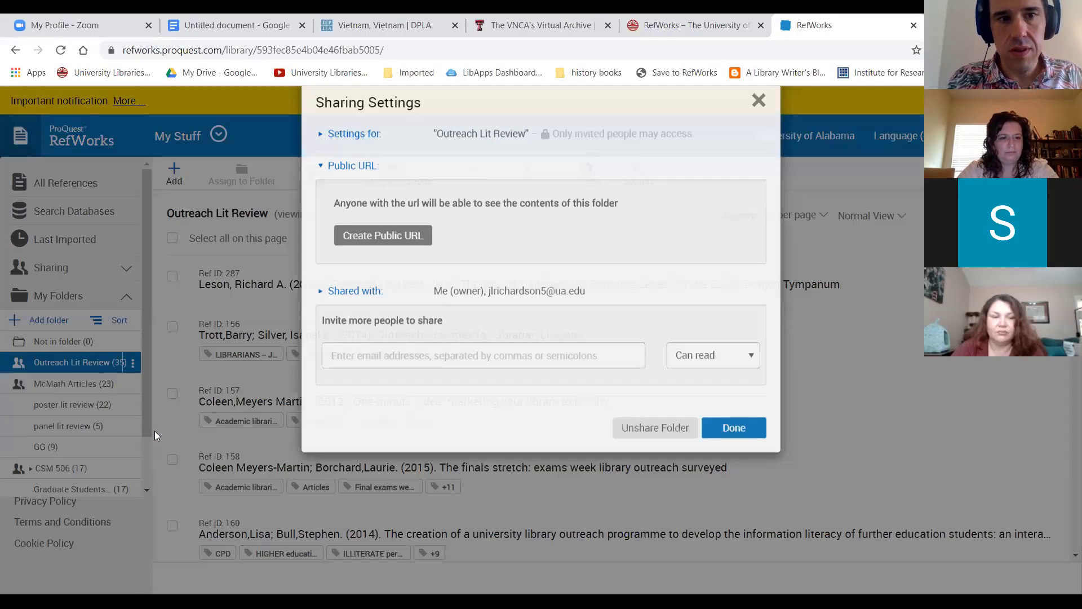
left_click(444, 393)
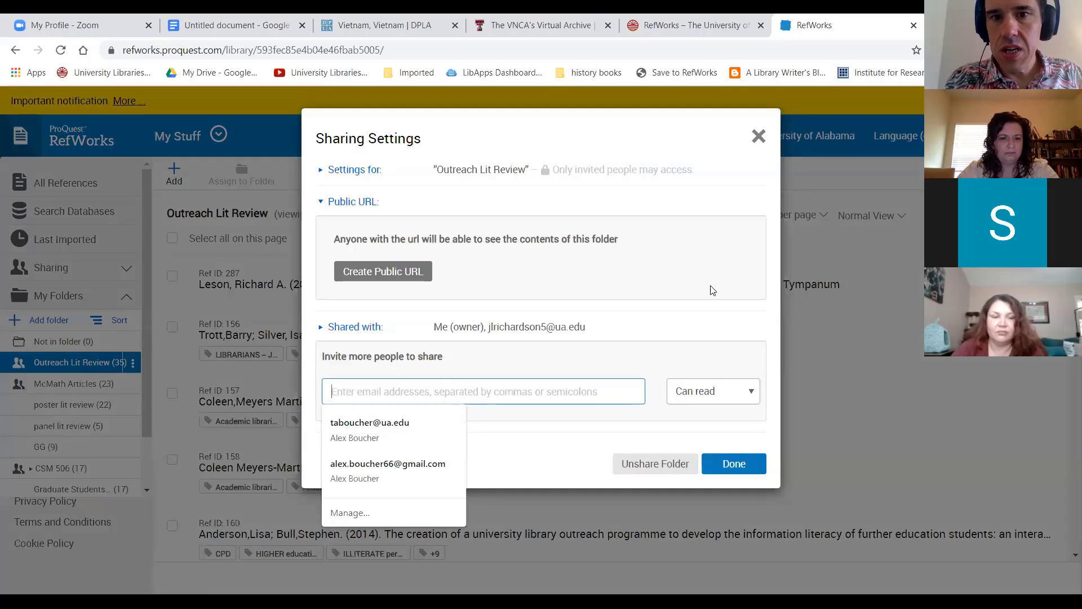
left_click(757, 139)
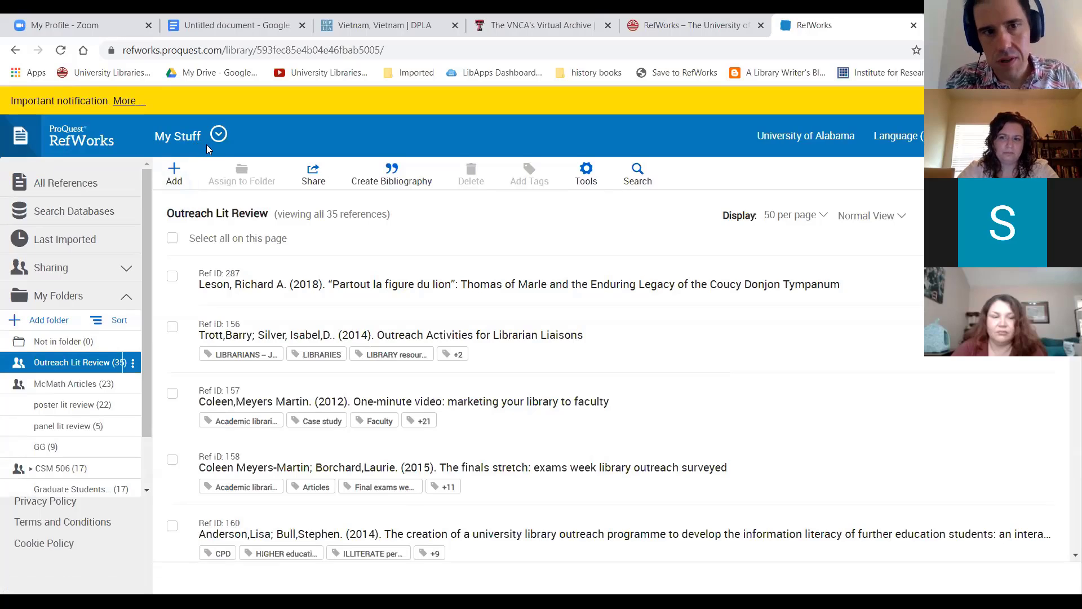
Step: Switch to the Dissertation project and add a folder named Chapter 1
left_click(219, 135)
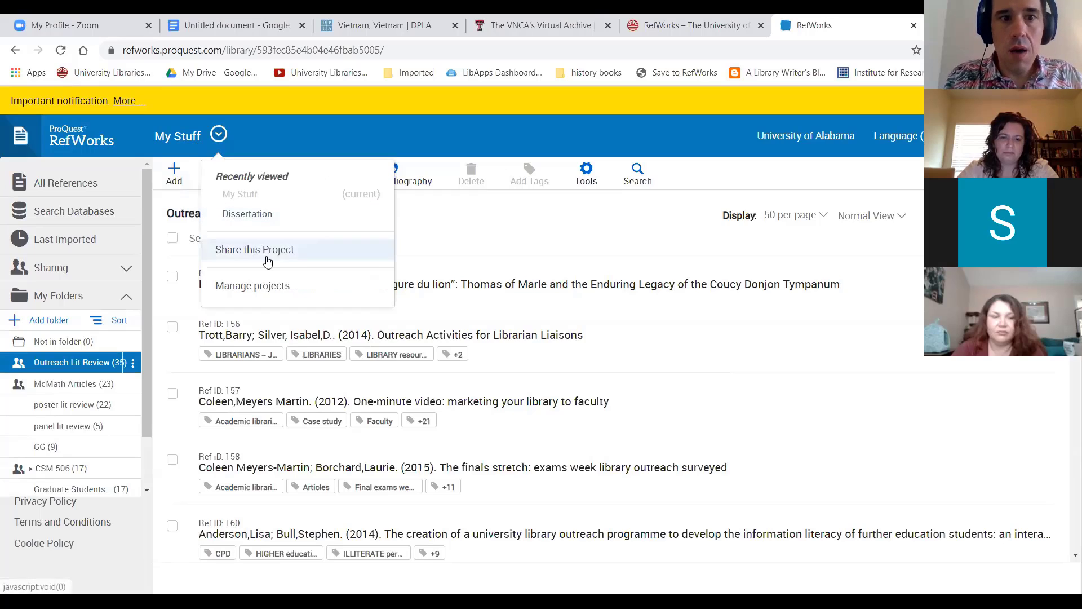
left_click(247, 219)
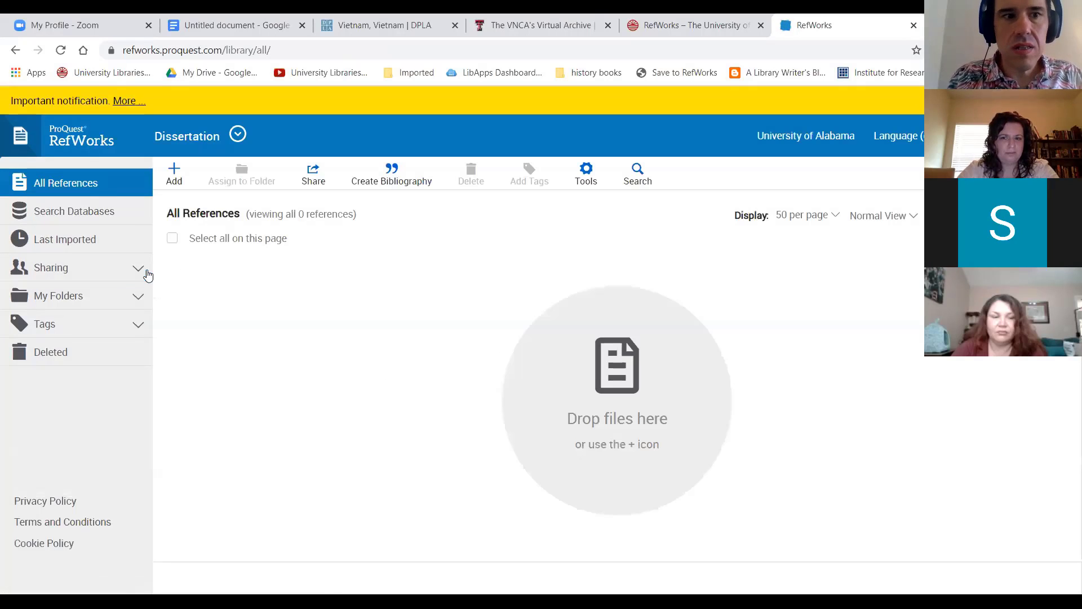
left_click(147, 302)
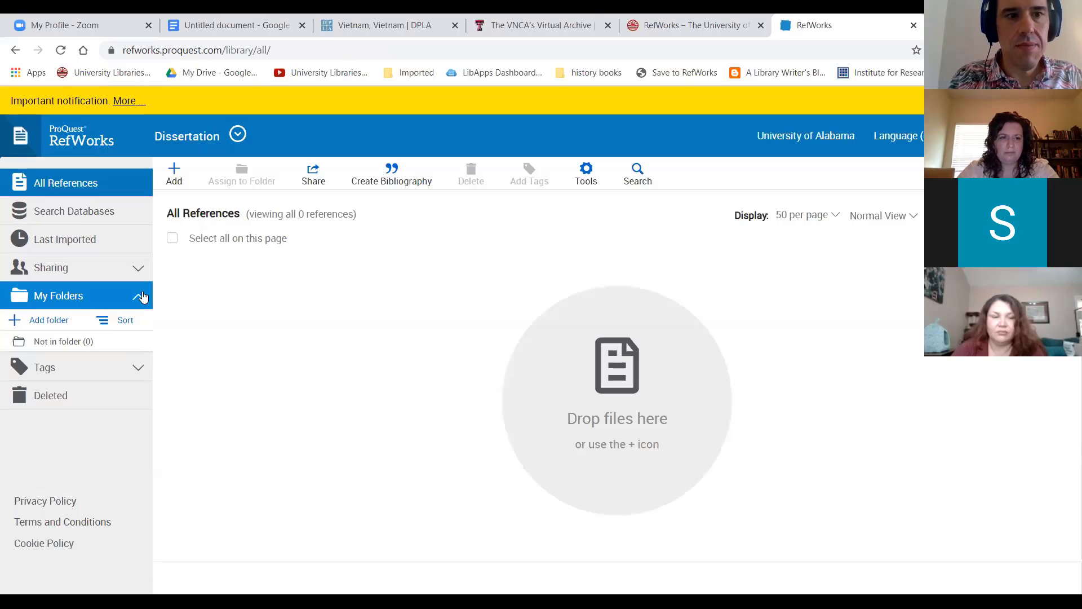
left_click(48, 320)
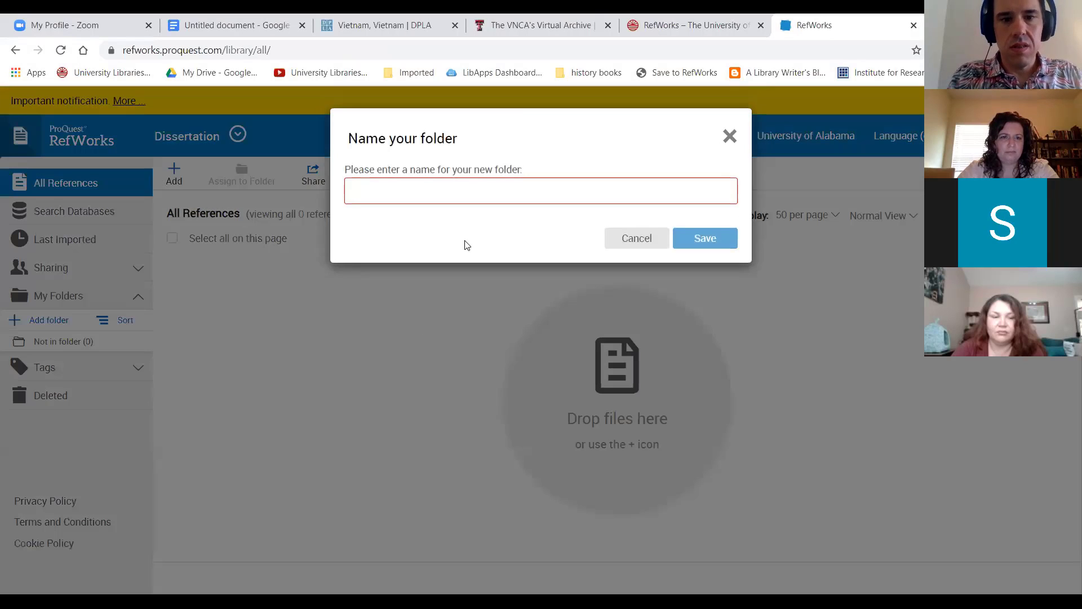
type("Chapter")
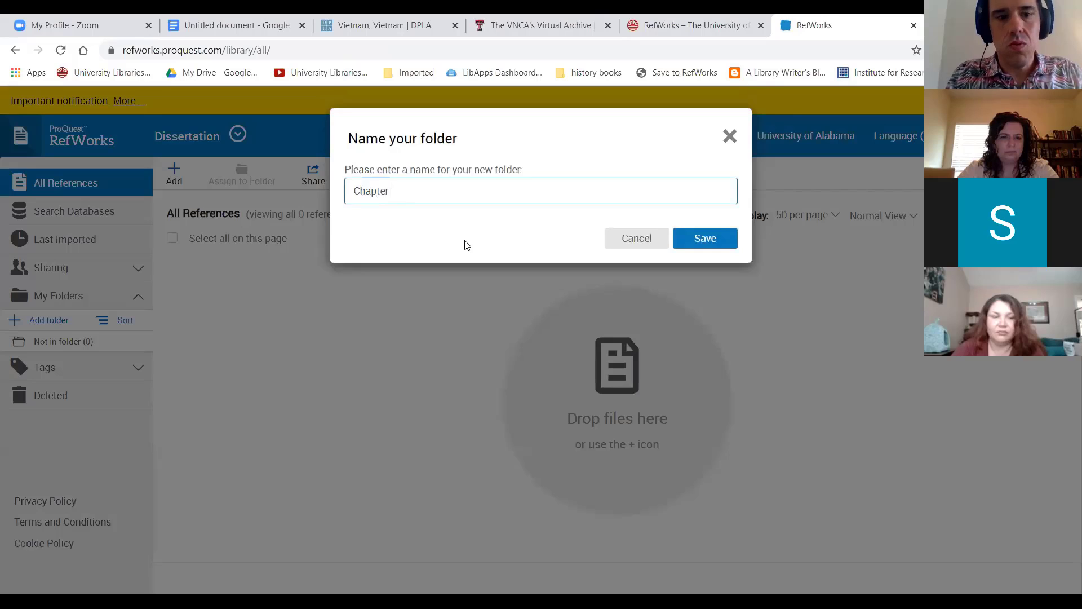
type(" 1")
left_click(706, 237)
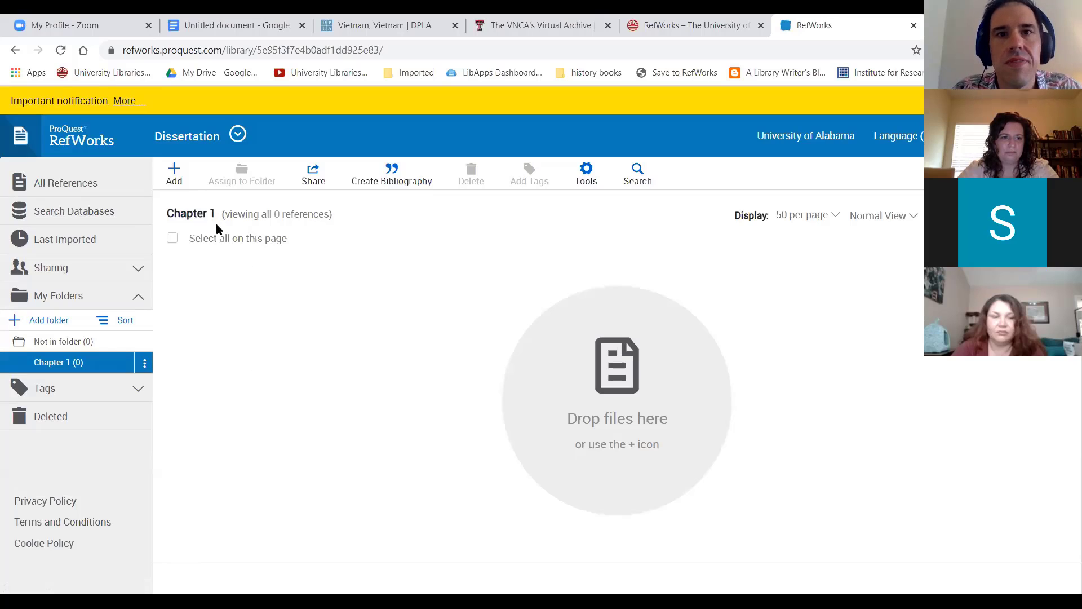
Step: Start a new manually entered reference in the Chapter 1 folder and choose Journal Article from the reference types
left_click(175, 180)
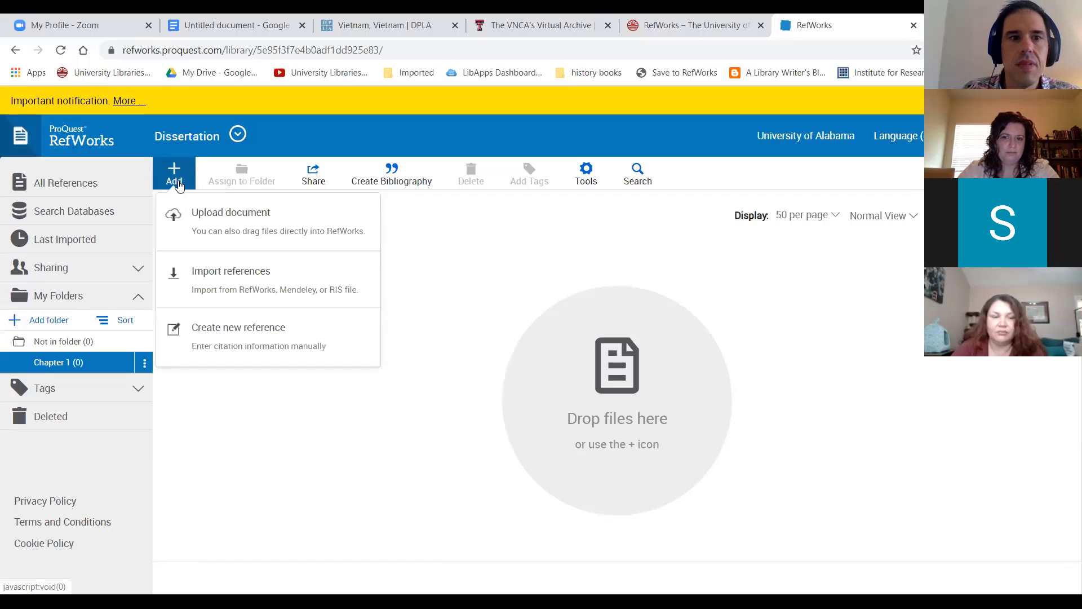
left_click(255, 333)
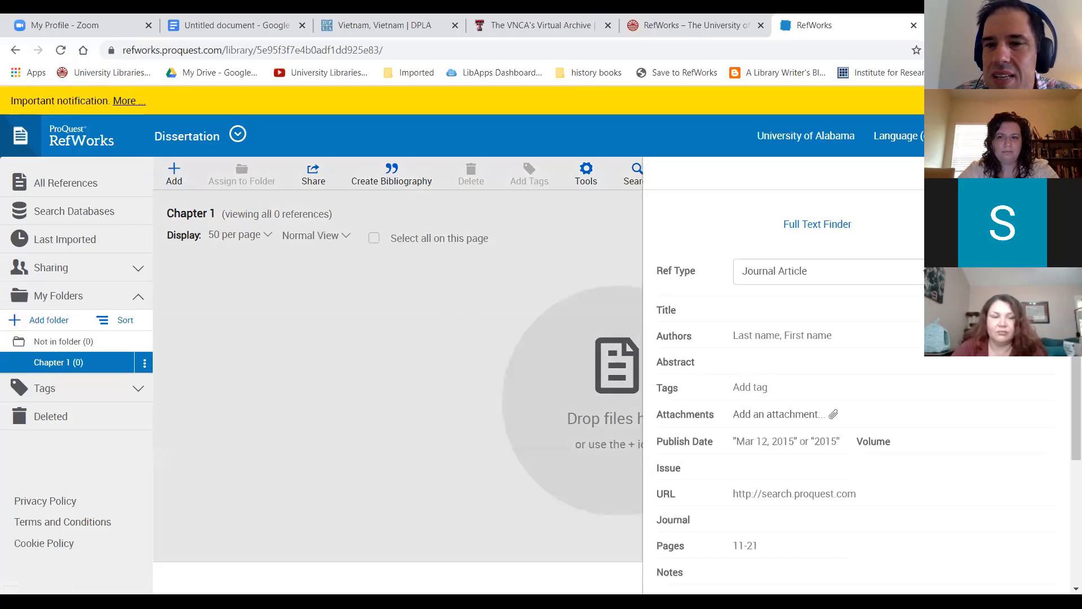
left_click(896, 281)
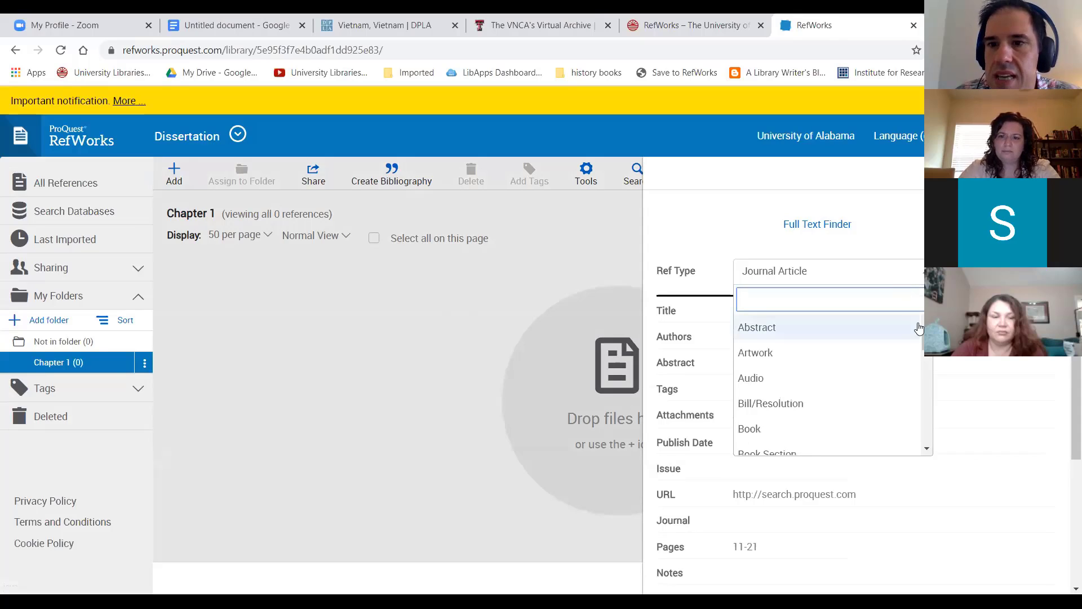
left_click_drag(926, 336, 910, 434)
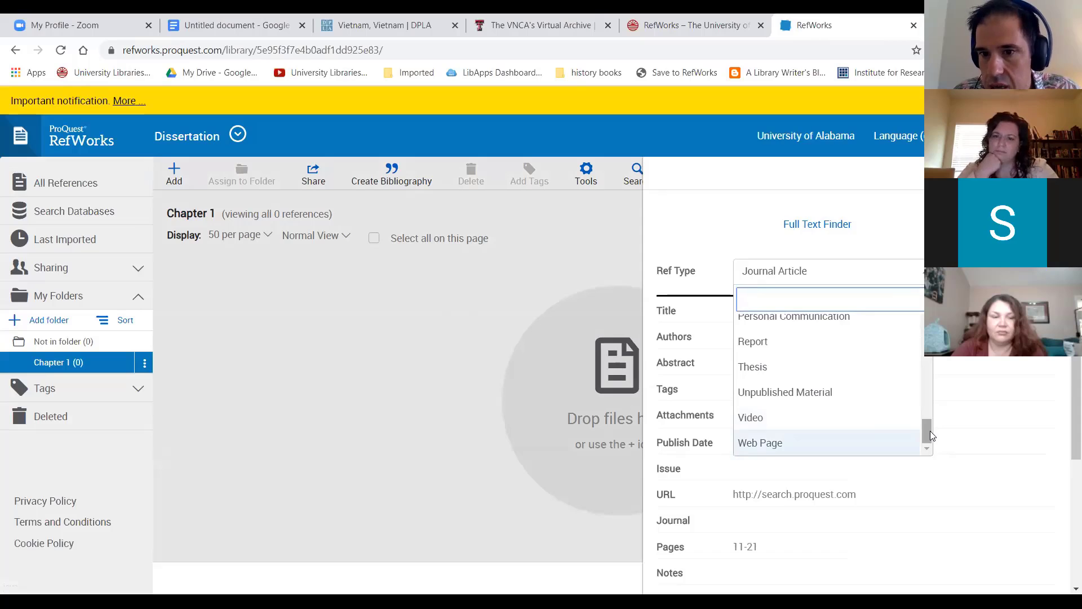
left_click_drag(928, 431, 927, 382)
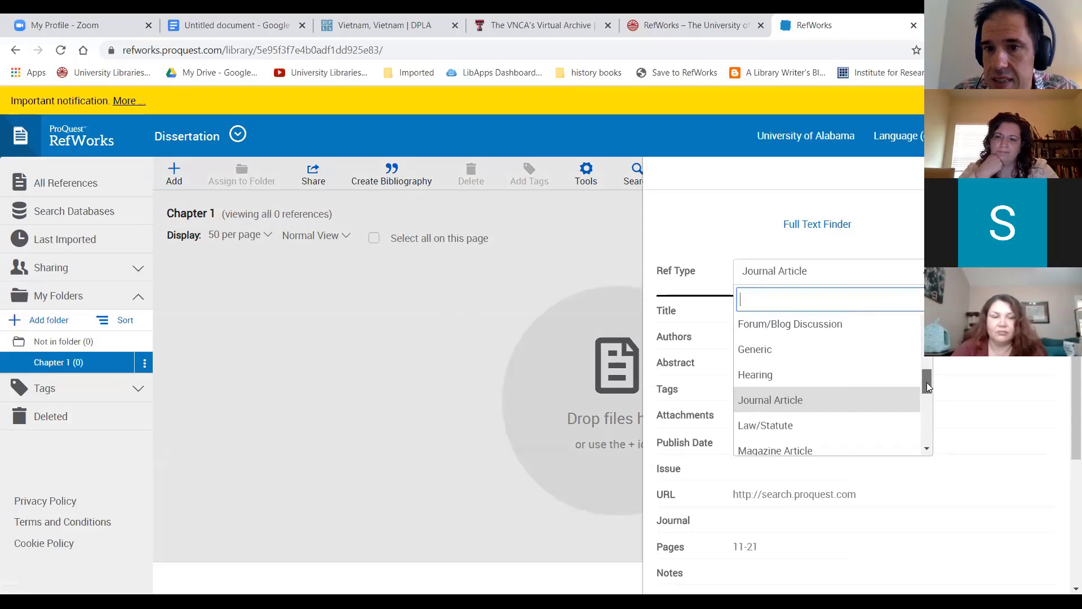
left_click(779, 387)
Step: Enter The 1918 "Spanish Flu" as the new reference's title
left_click(785, 317)
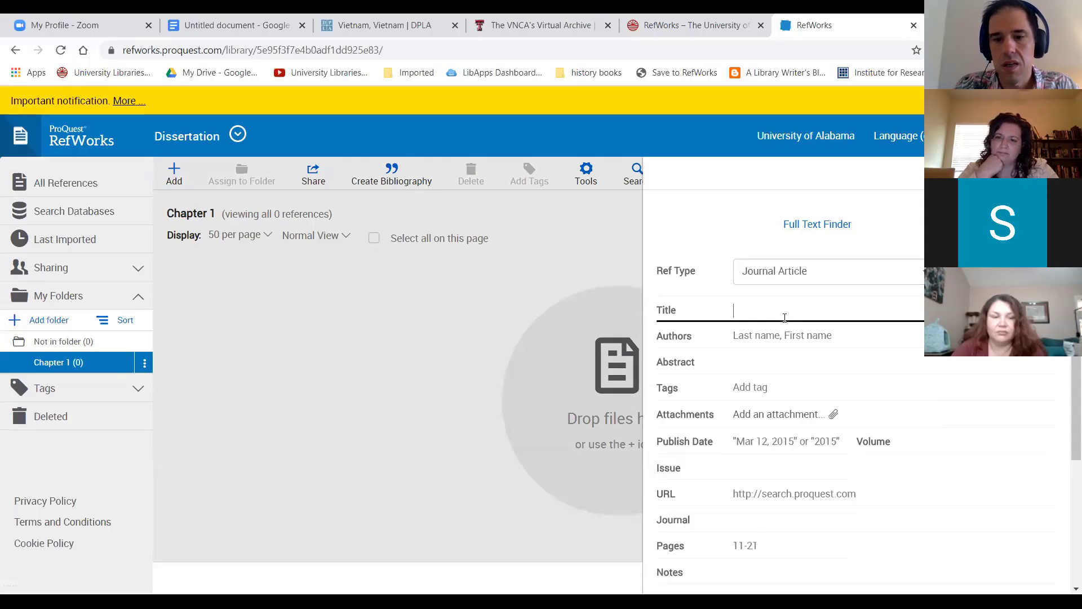
type("The ")
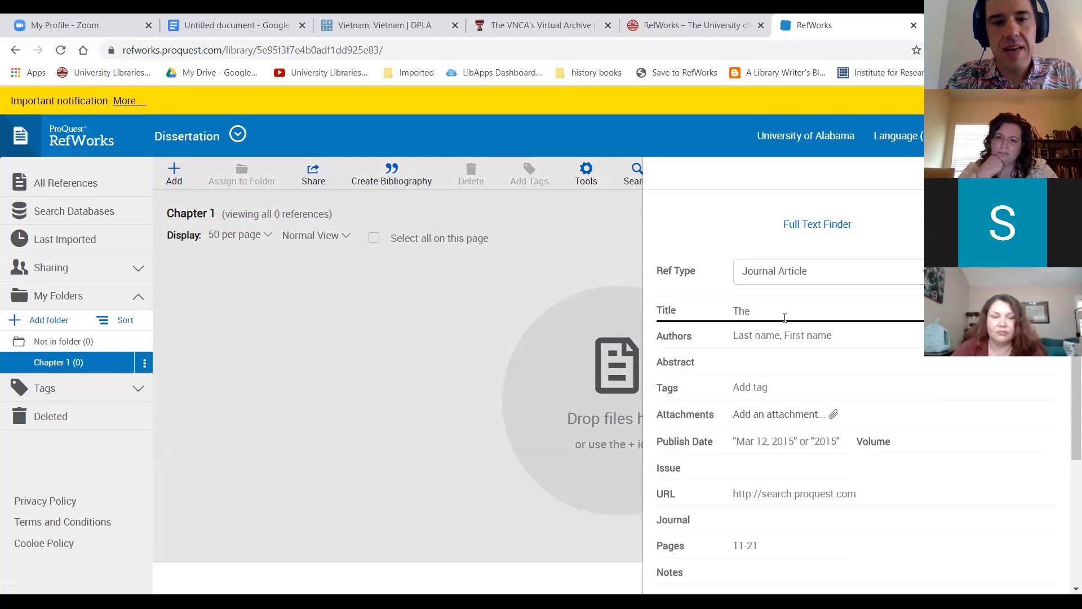
type("1918 \"")
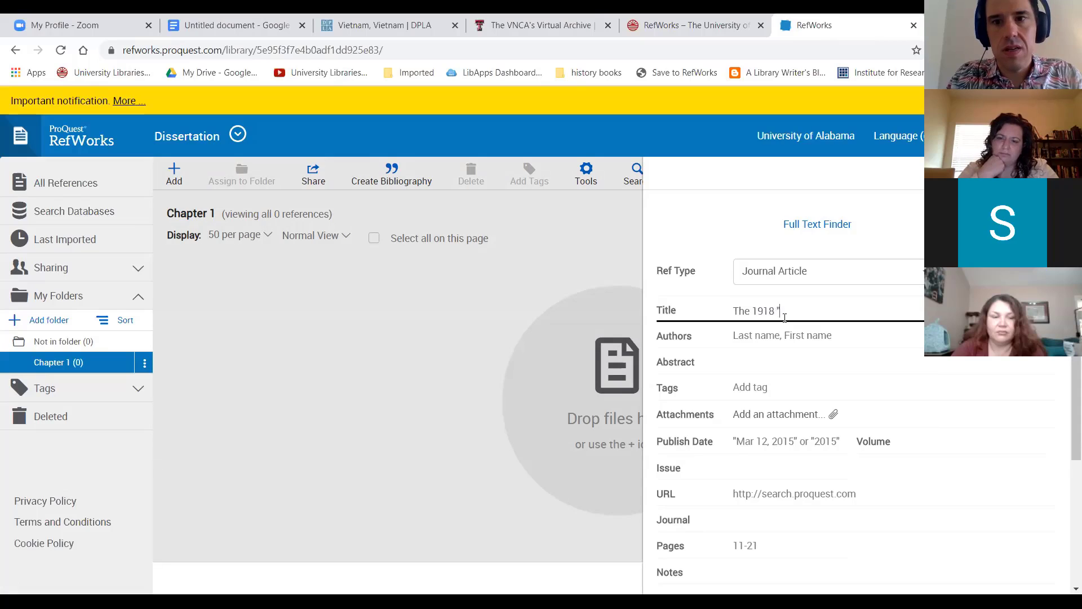
type("Spanish Flu")
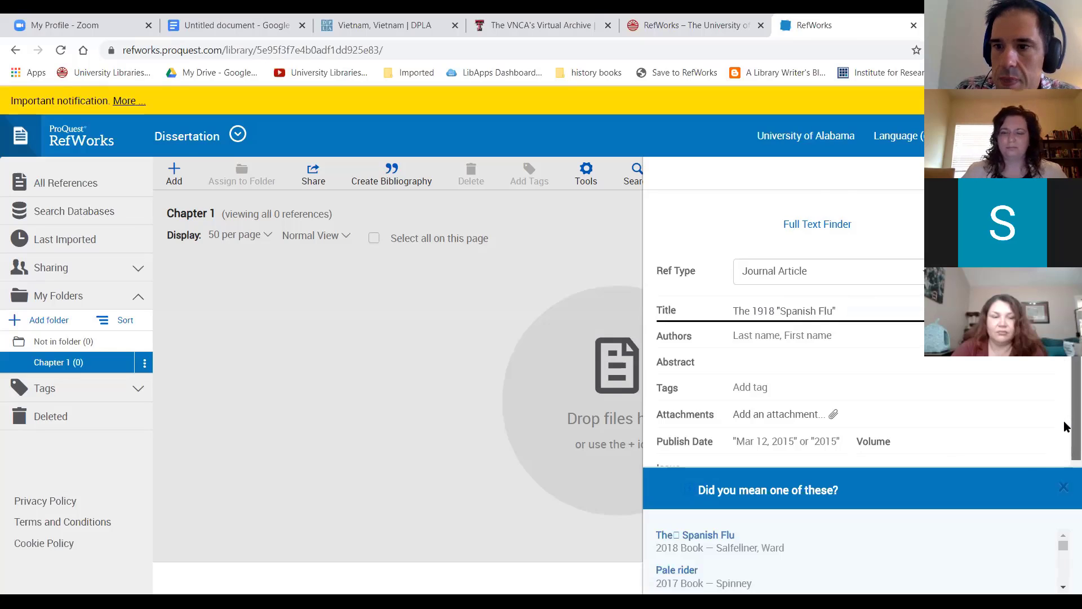
Step: Fill in the new reference from the suggested match The 1918 "Spanish Flu" in Spain, a 2008 article in Clinical Infectious Diseases
scroll(1064, 434, "down", 1)
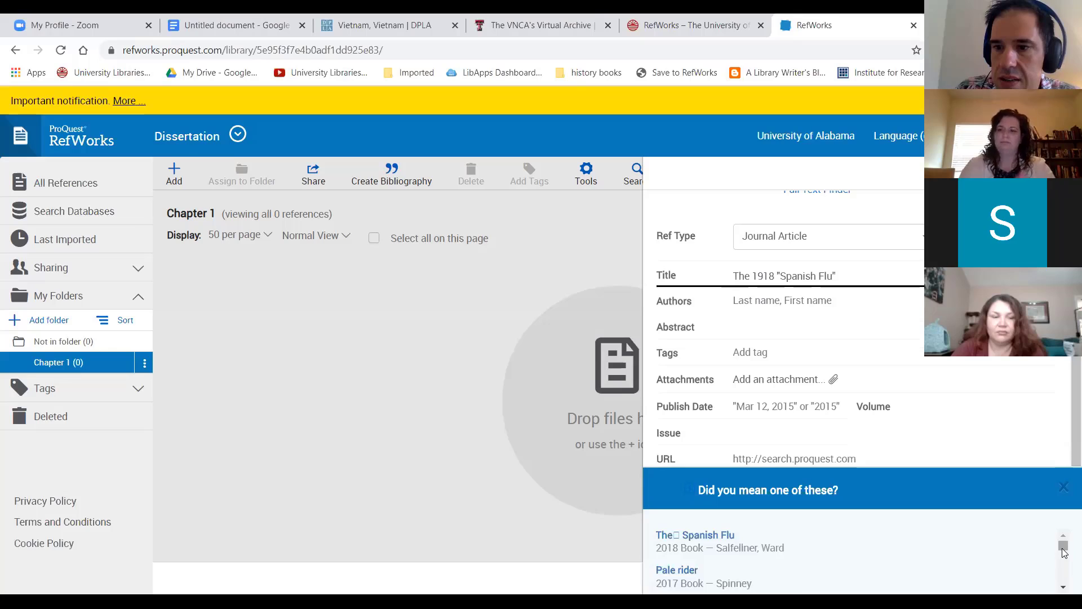
left_click_drag(1063, 551, 1064, 558)
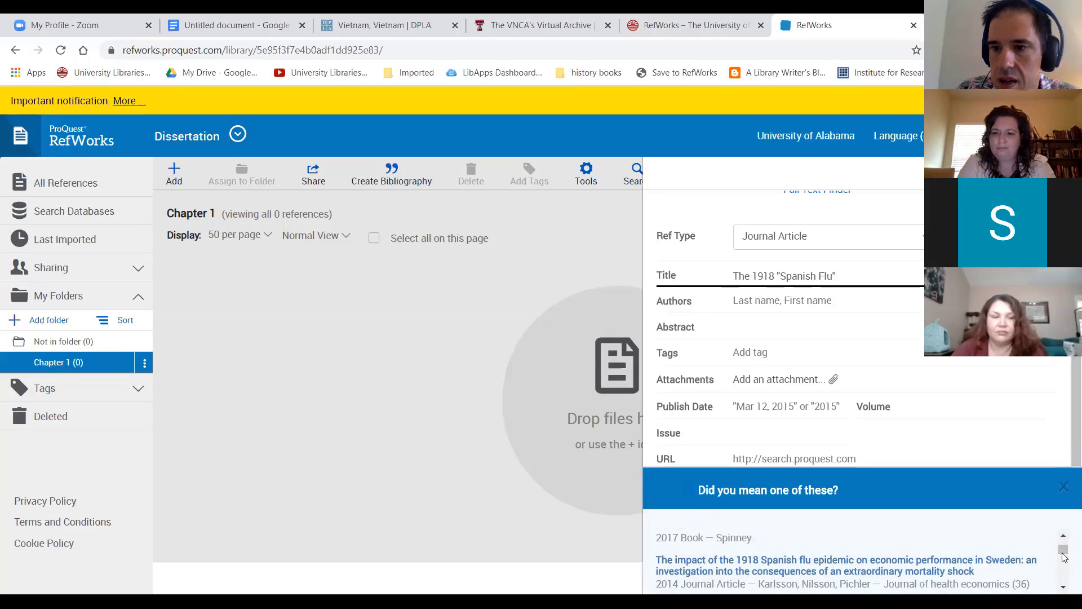
left_click(1063, 587)
left_click(1063, 587)
left_click(1063, 587)
left_click(1064, 536)
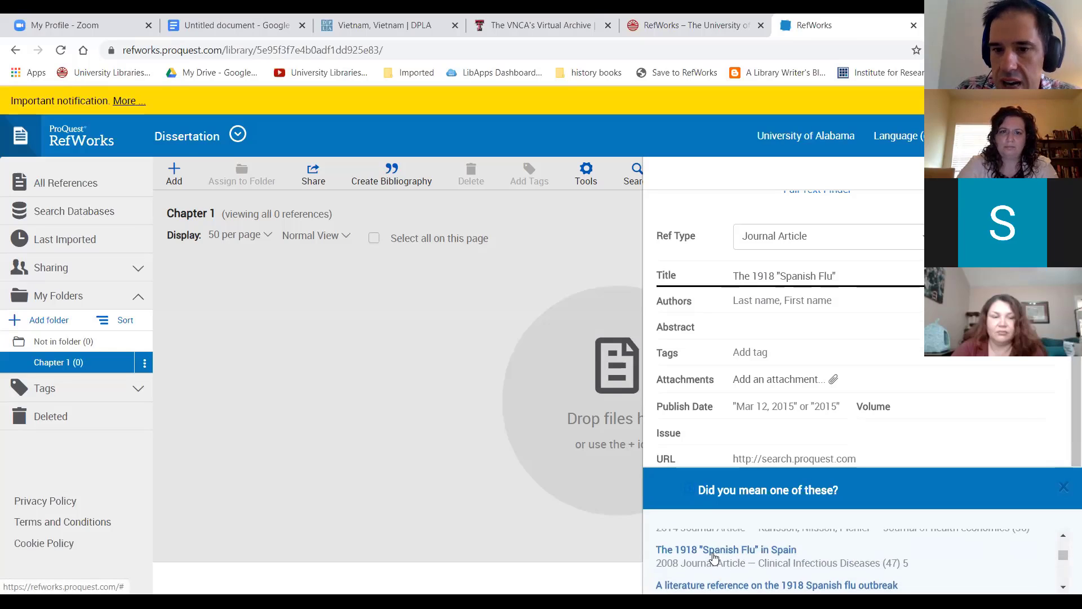
left_click(727, 558)
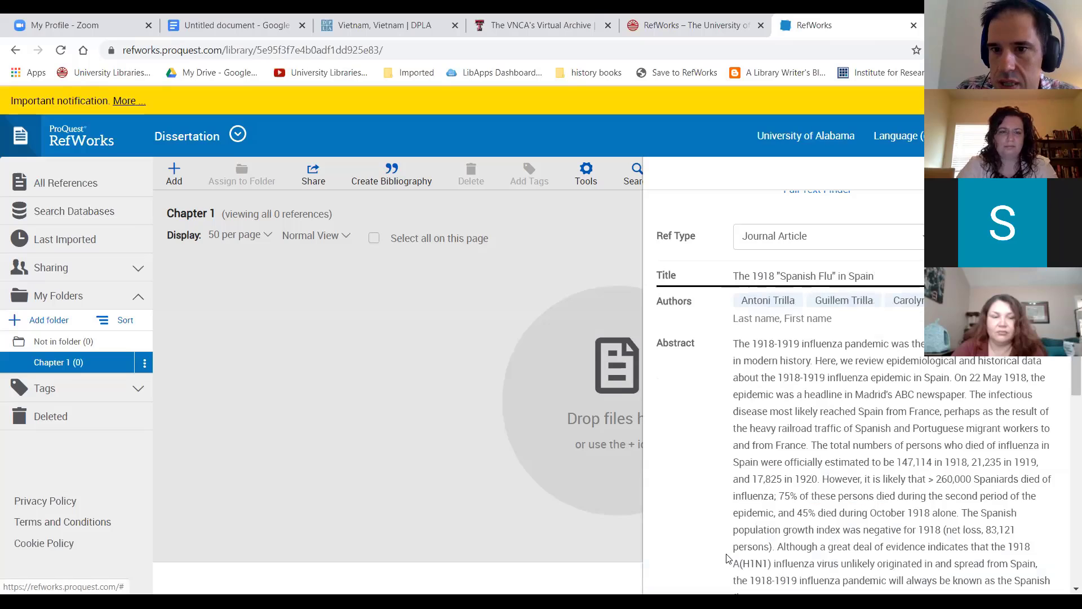
Step: Review the filled-in citation fields of the new reference and close it without saving
mouse_move(1076, 352)
left_mouse_down()
mouse_move(1076, 342)
mouse_move(1076, 353)
left_mouse_up()
scroll(1063, 429, "down", 5)
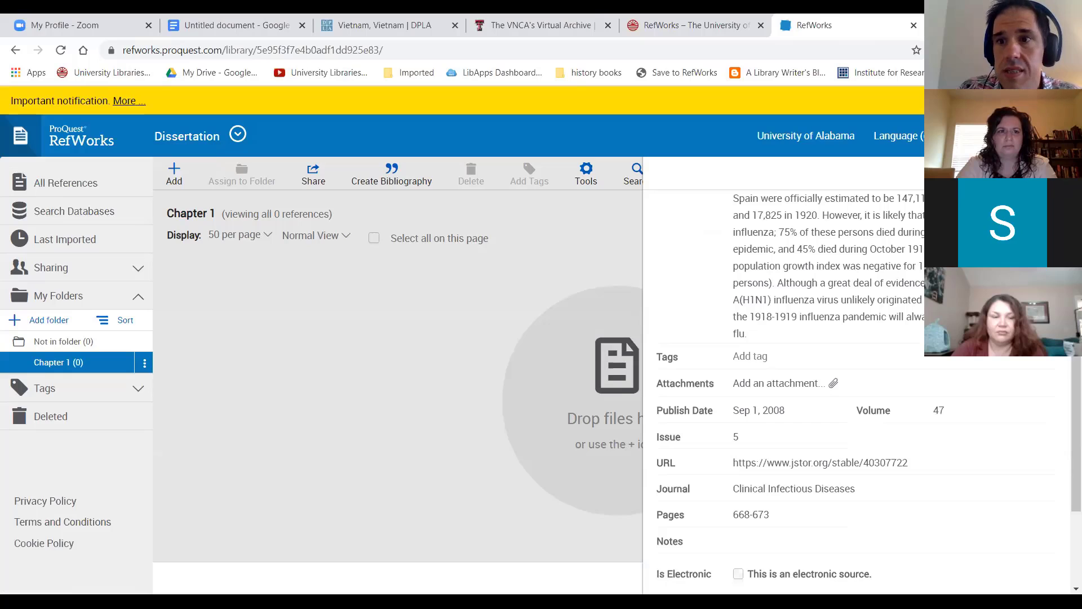
left_click(1037, 173)
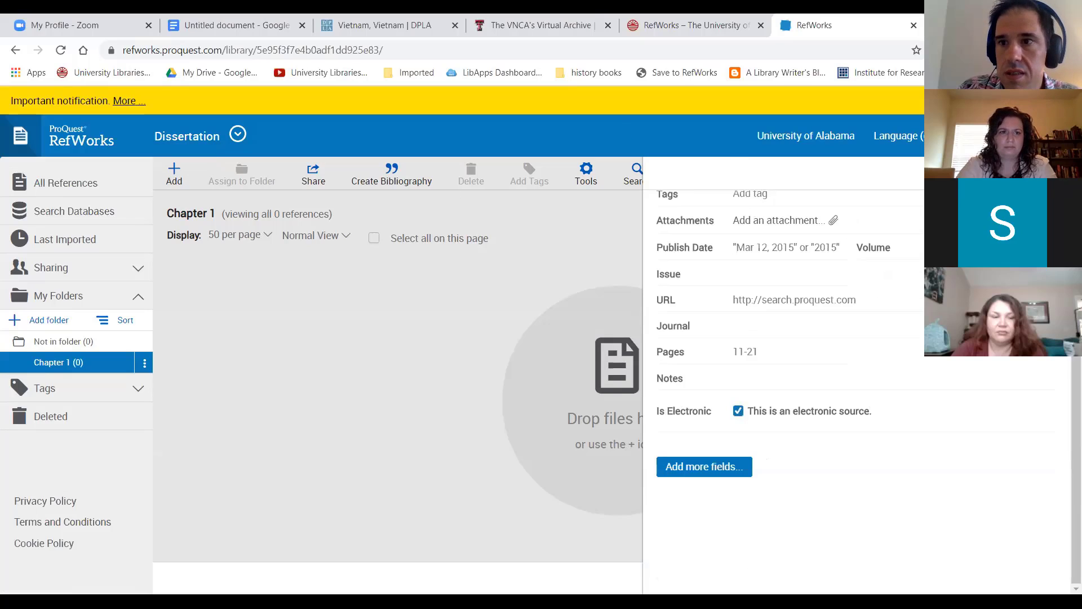
left_click(1053, 173)
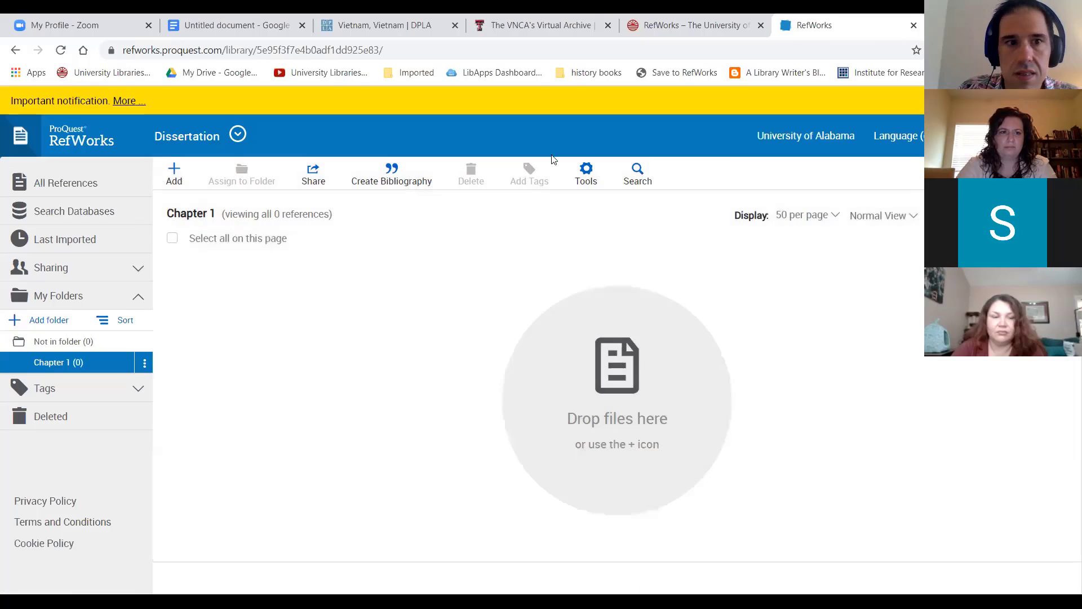
Step: Upload the document 40307722 from the Desktop into the Chapter 1 folder
left_click(175, 182)
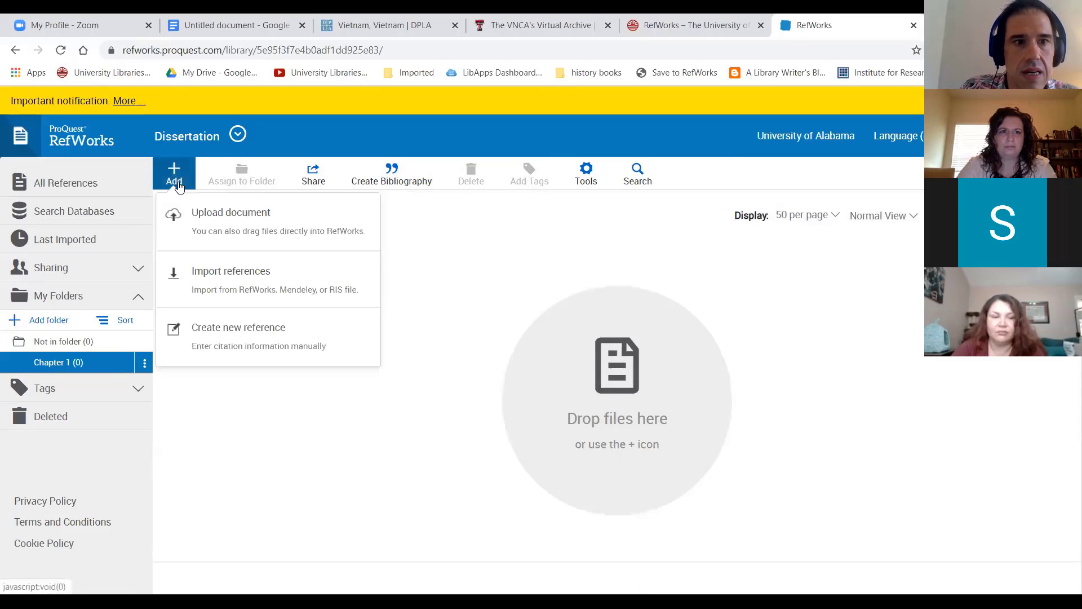
left_click(218, 222)
left_click(762, 399)
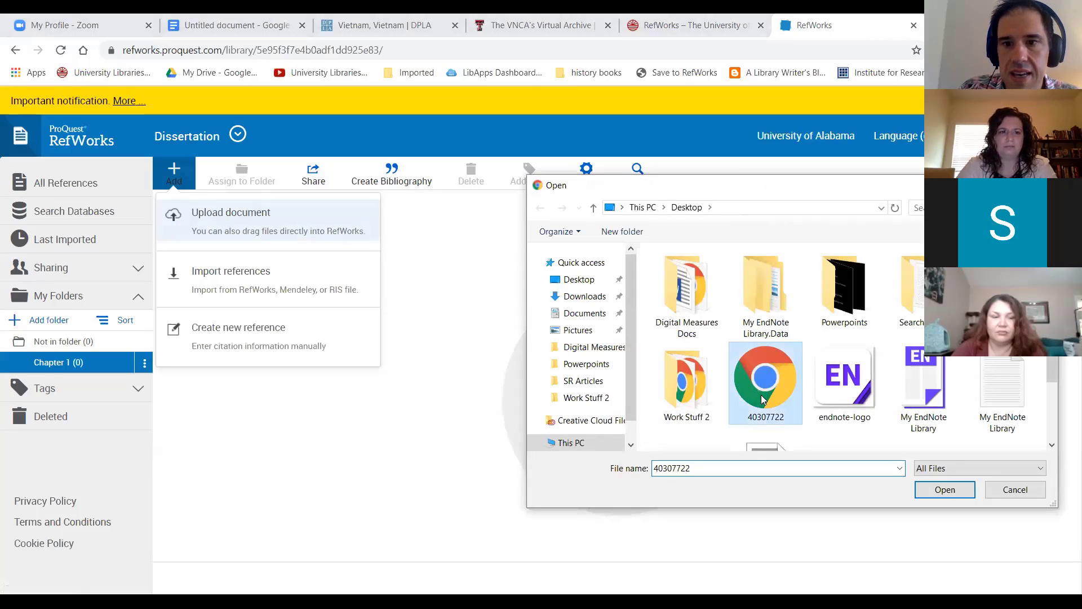
double_click(762, 399)
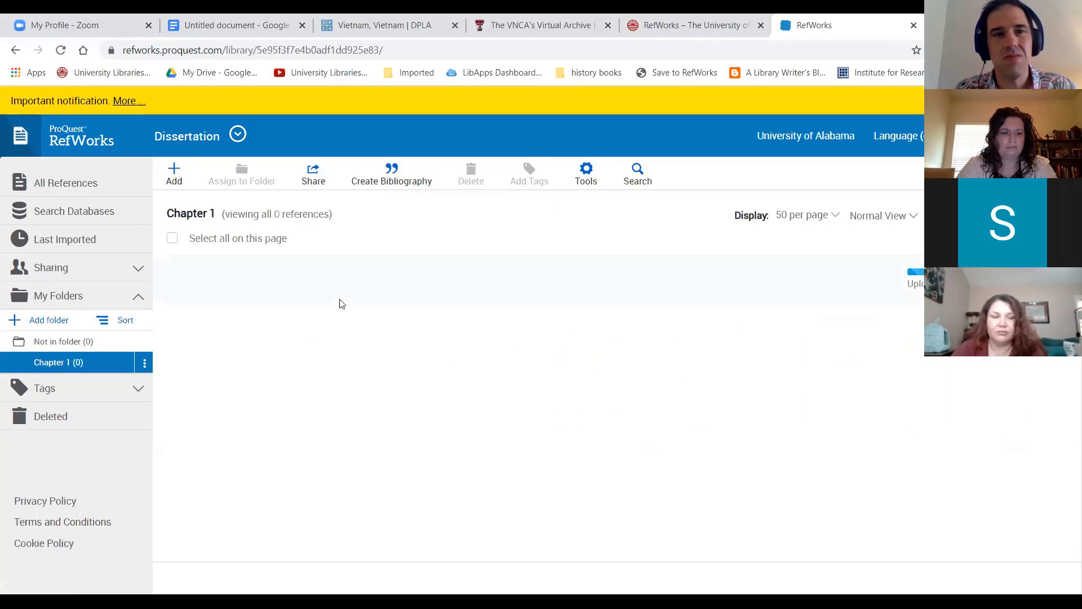
Step: Examine the options for importing references from another reference manager or a file, and return to the Chapter 1 folder
left_click(171, 169)
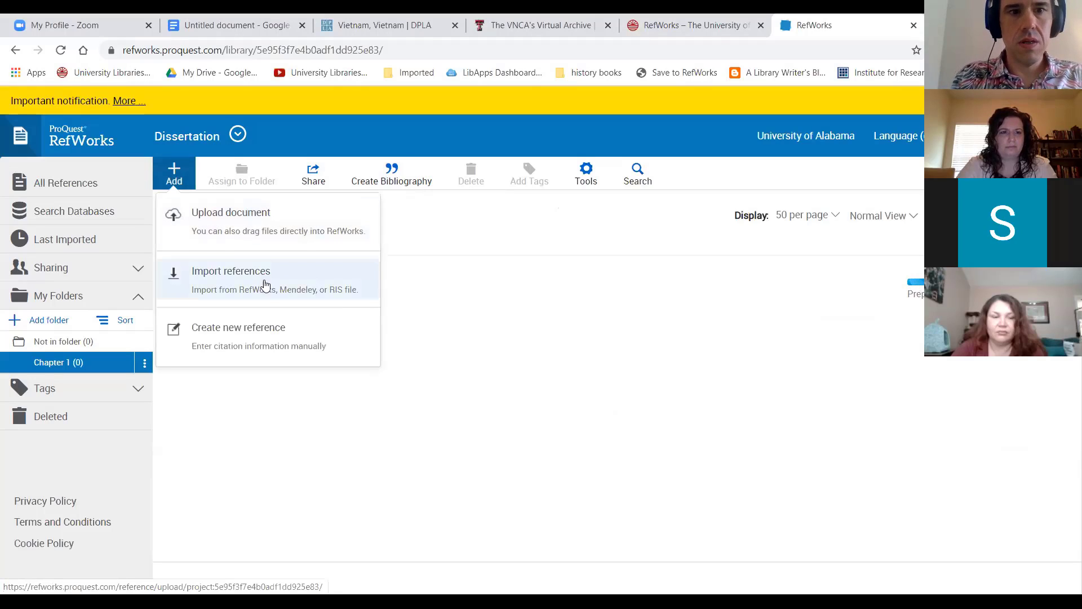
left_click(232, 279)
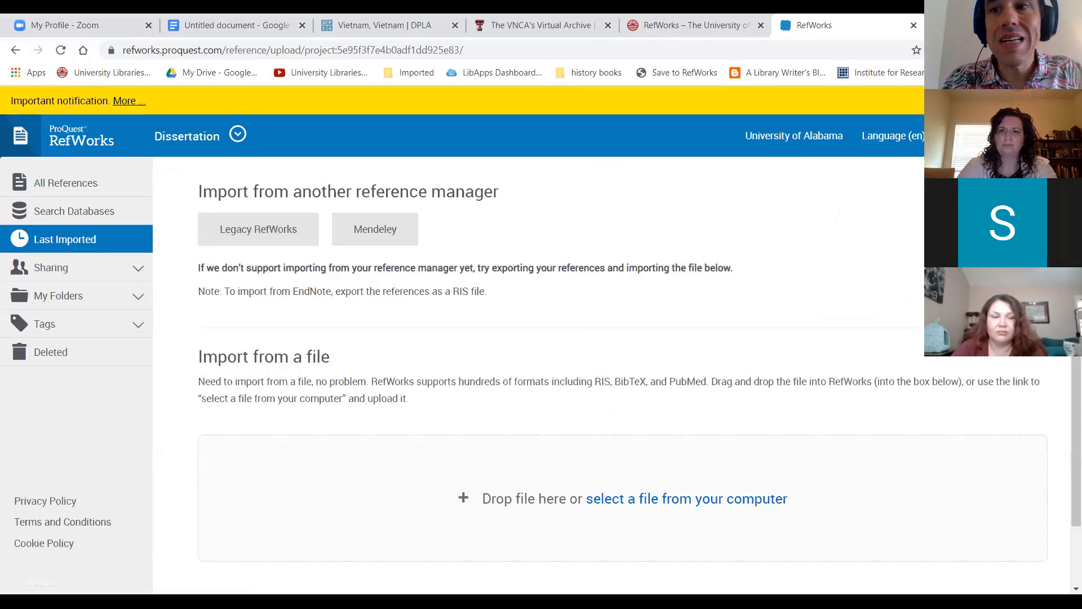
scroll(732, 391, "down", 2)
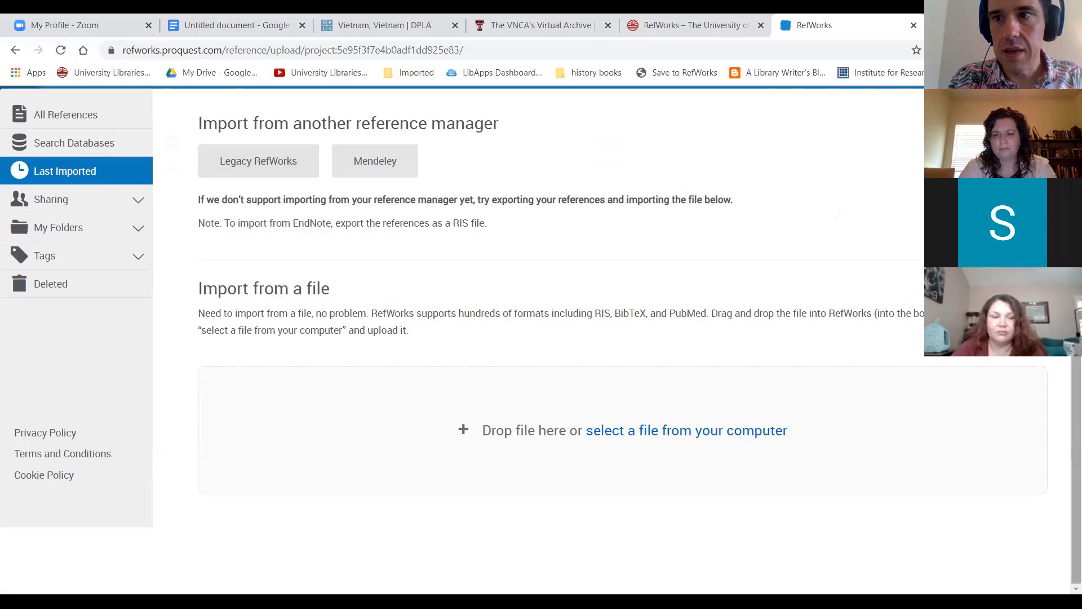
scroll(394, 226, "up", 2)
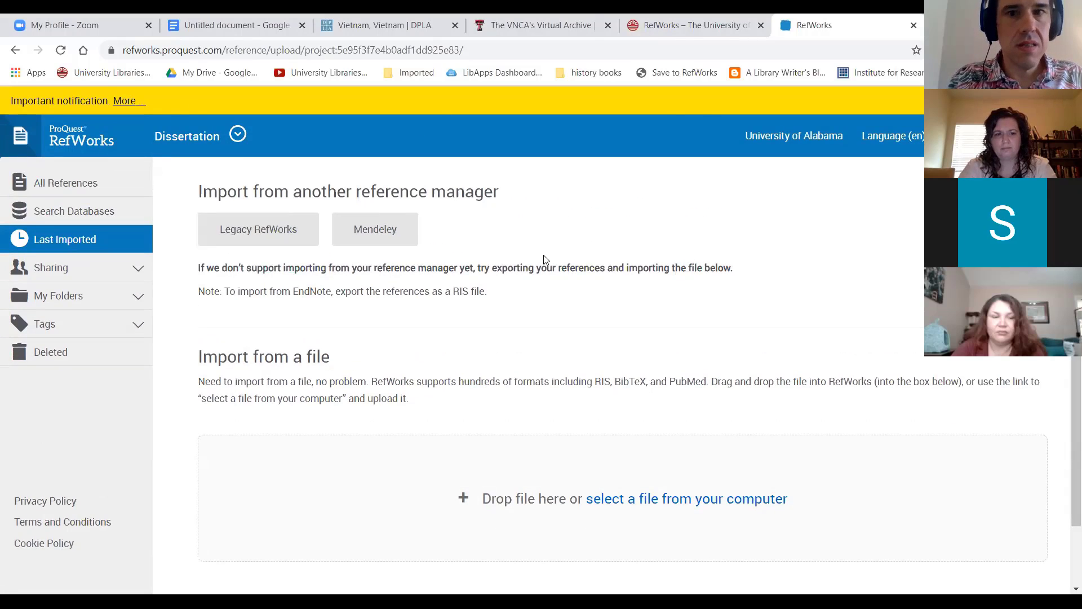
scroll(541, 258, "down", 1)
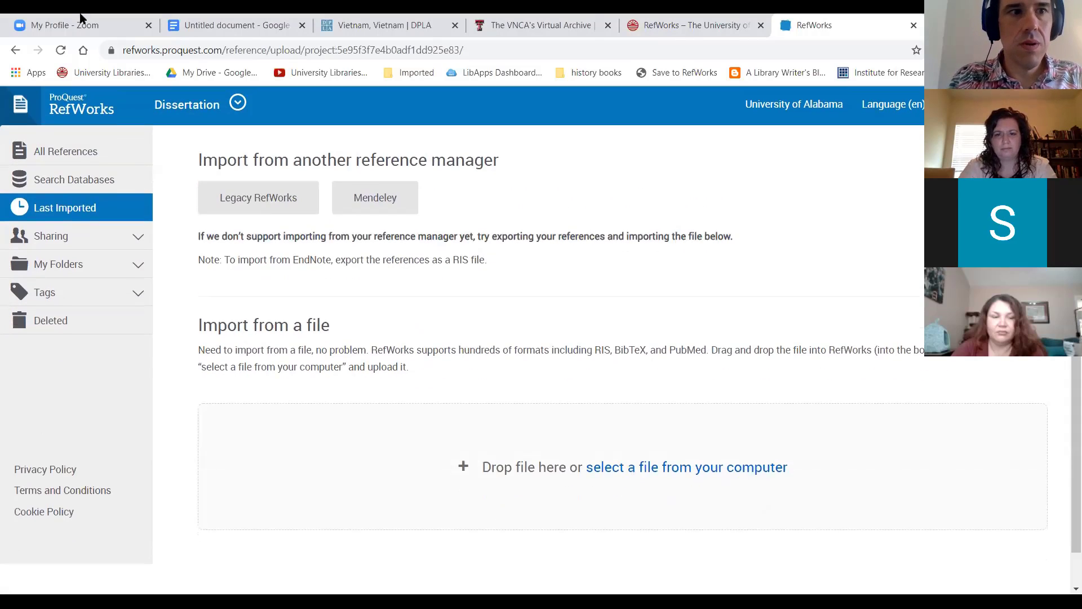
left_click(15, 50)
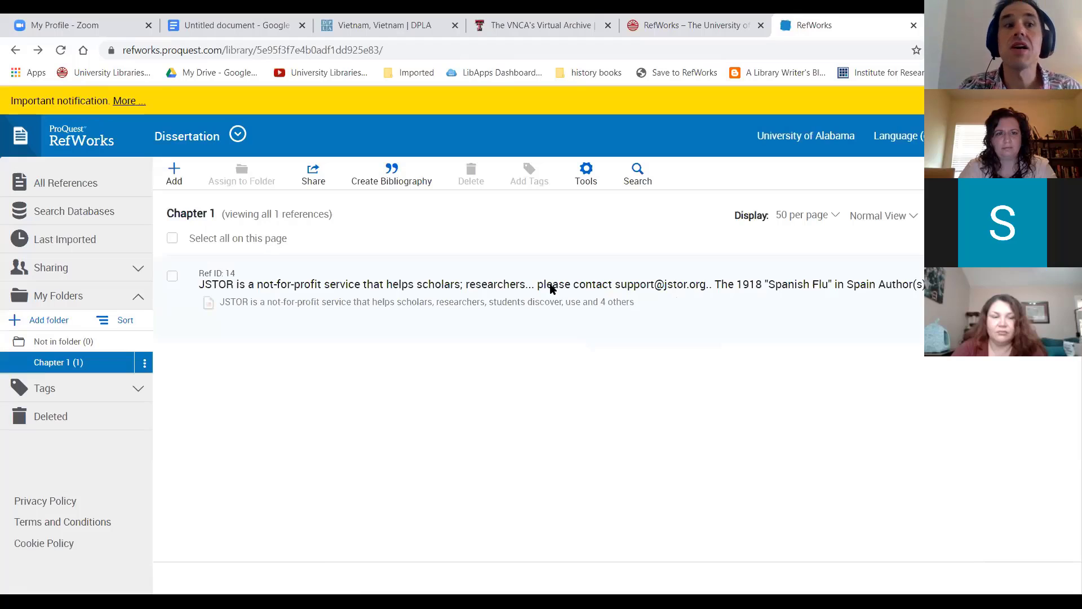
Step: Examine the title, authors and attachment details of the uploaded JSTOR reference in Chapter 1
left_click(521, 273)
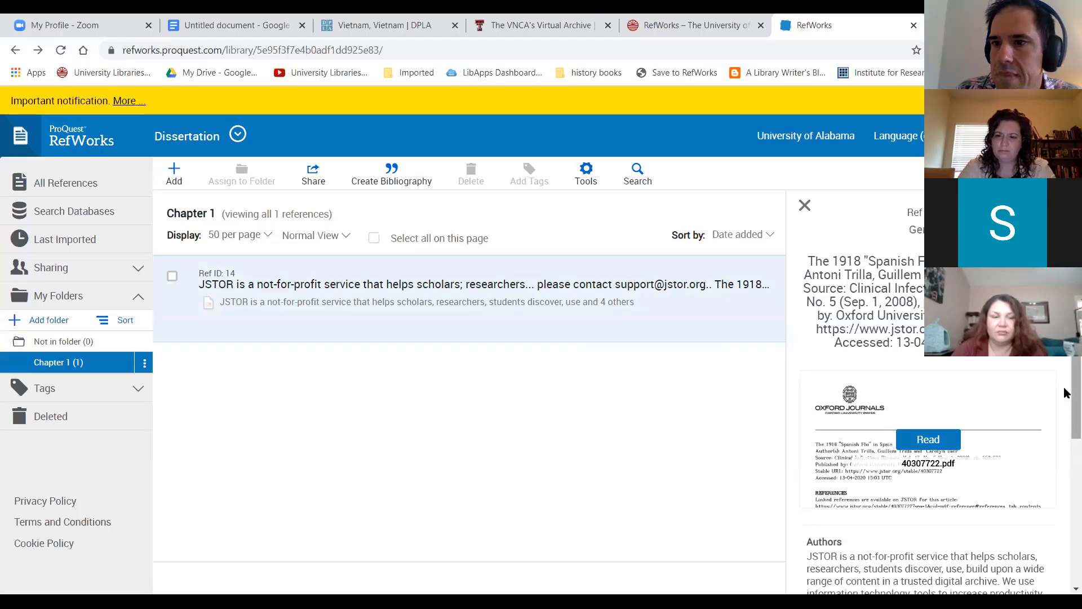
scroll(1063, 395, "down", 3)
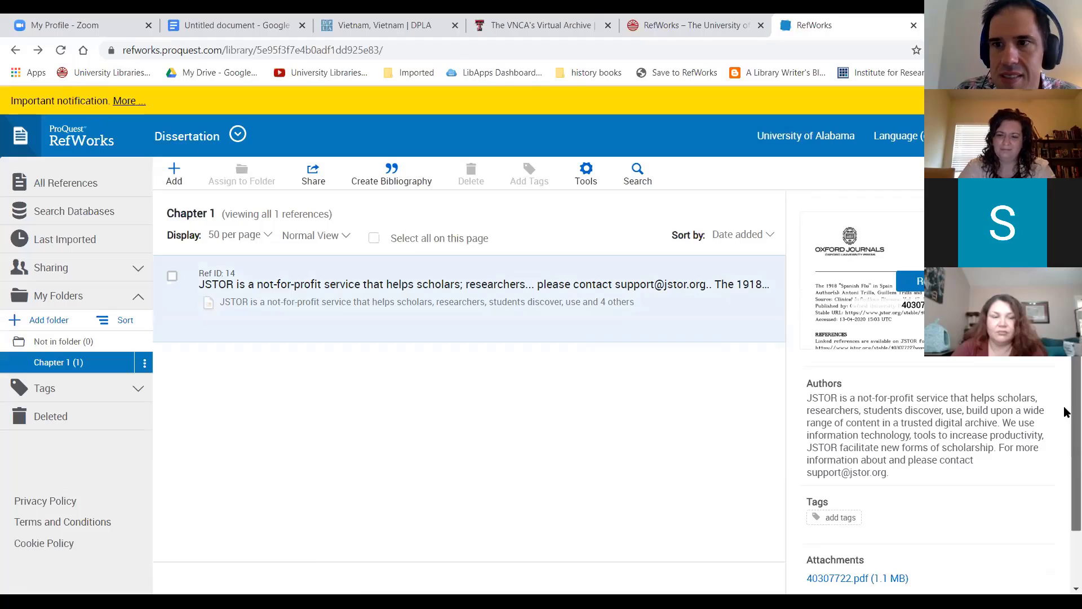
left_click_drag(1063, 415, 1065, 396)
scroll(1066, 397, "up", 3)
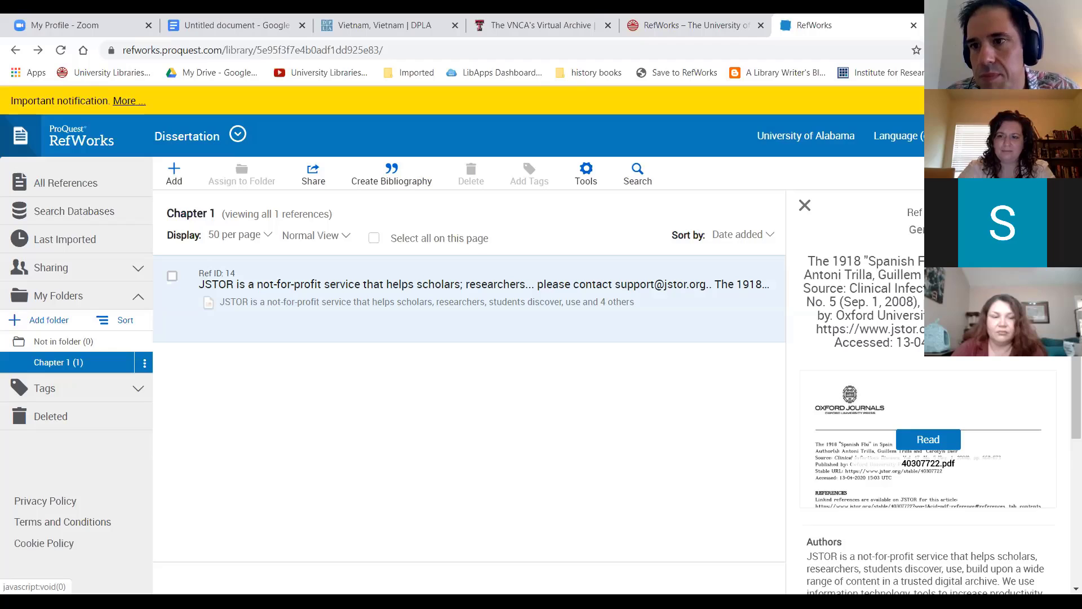
Step: Edit the uploaded reference and trim its title to The 1918 "Spanish Flu"
left_click(1046, 206)
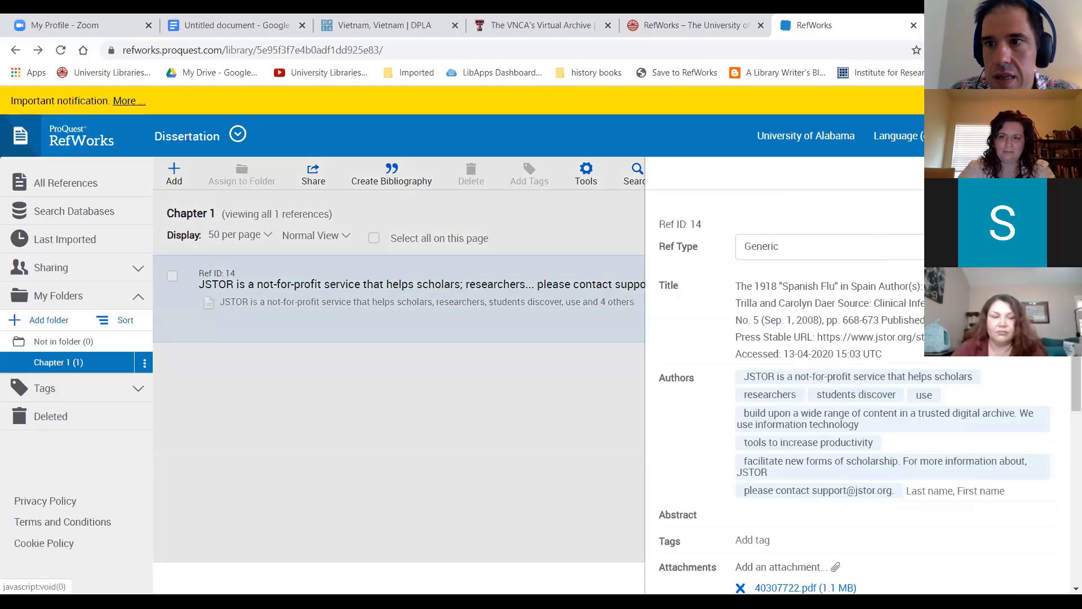
left_click(888, 285)
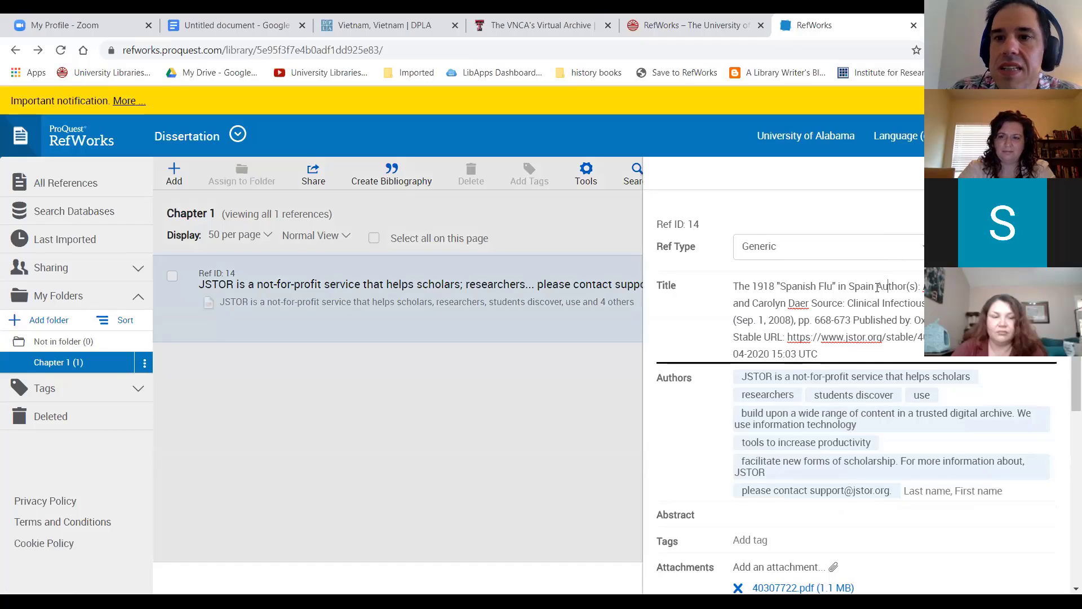
left_click_drag(836, 289, 873, 346)
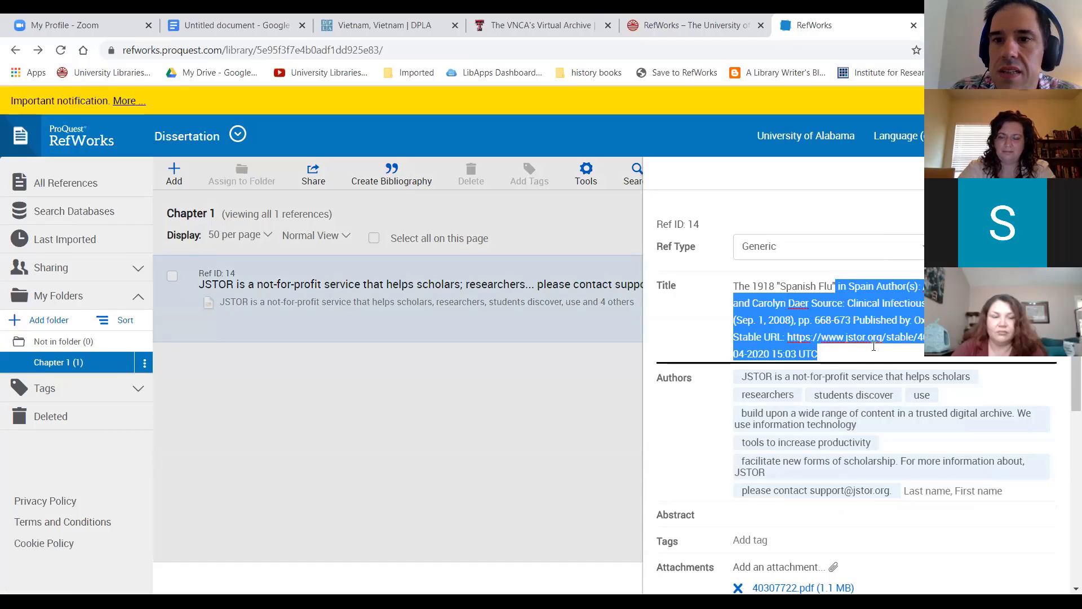
key("BackSpace")
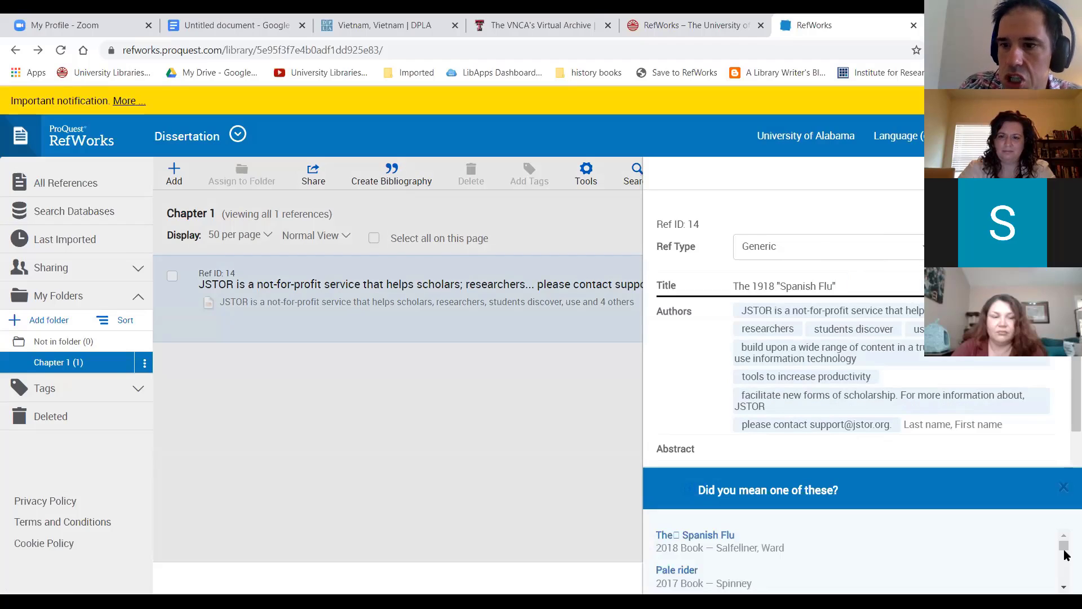
Step: Fill in the uploaded reference from the suggested match The 1918 "Spanish Flu" in Spain and review its attachment and citation fields
scroll(1064, 589, "down", 3)
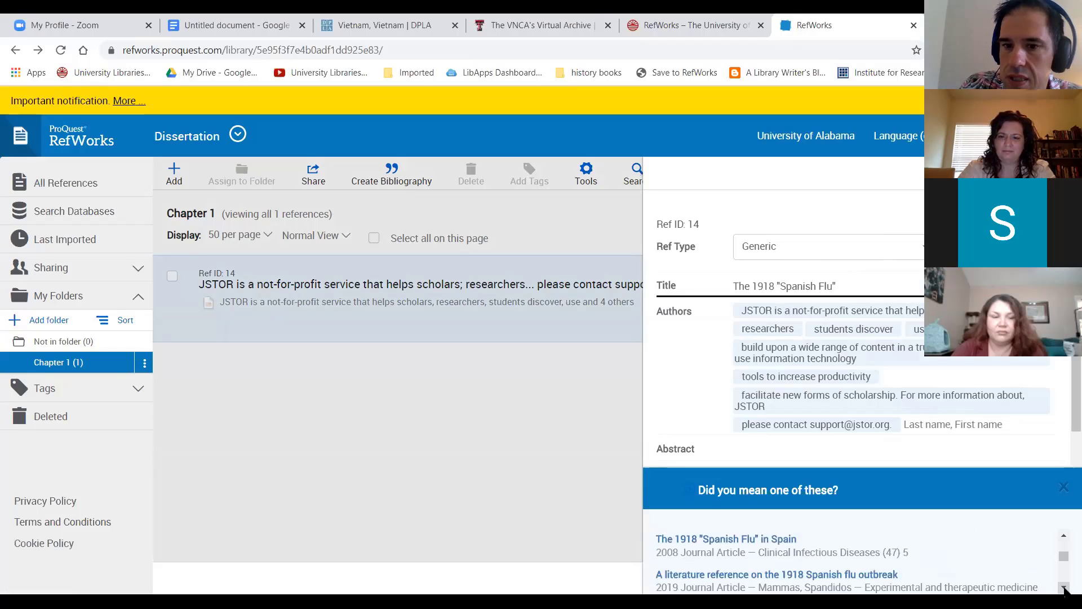
left_click(759, 541)
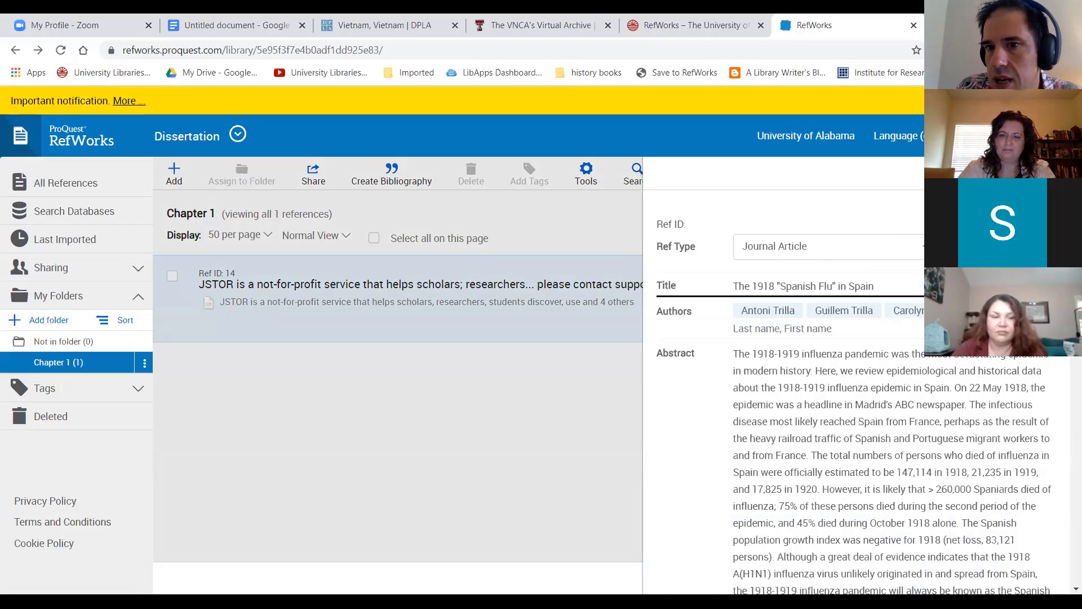
scroll(857, 395, "down", 1)
scroll(1065, 394, "down", 6)
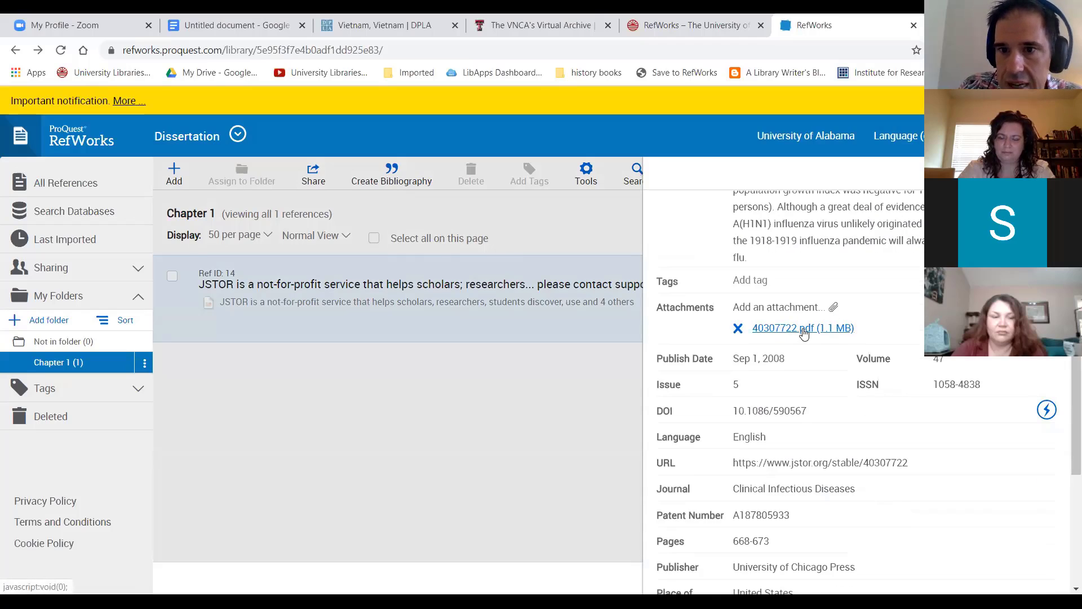
Step: Open the attached 40307722.pdf and highlight the second-page passage from "with the rapid disease progression" to "1918–1919 influenza pandemic"
left_click(804, 328)
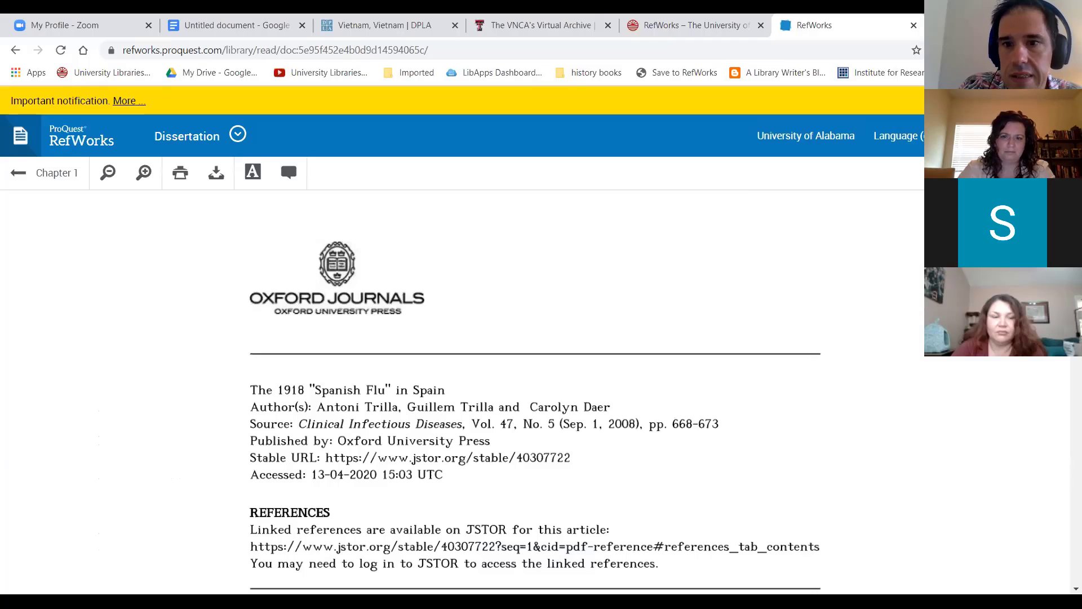
scroll(494, 430, "down", 15)
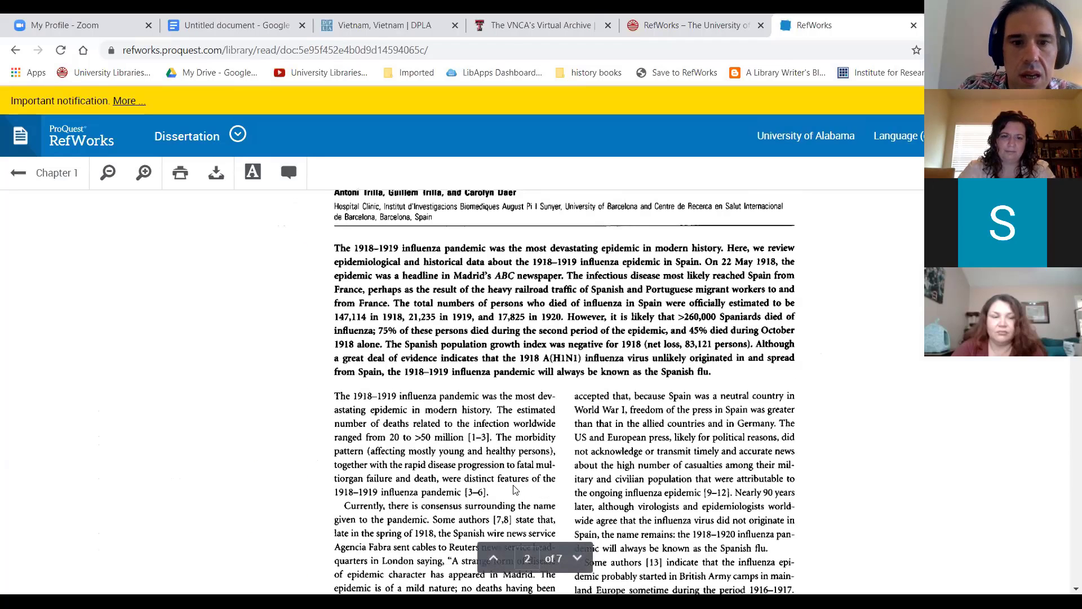
left_click_drag(507, 491, 411, 458)
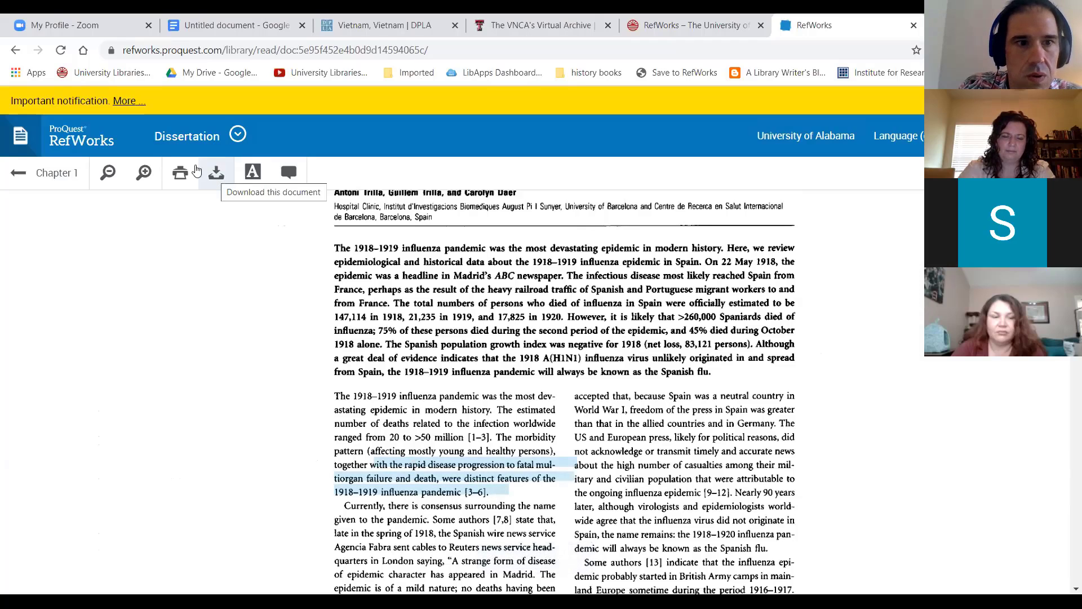
left_click(256, 175)
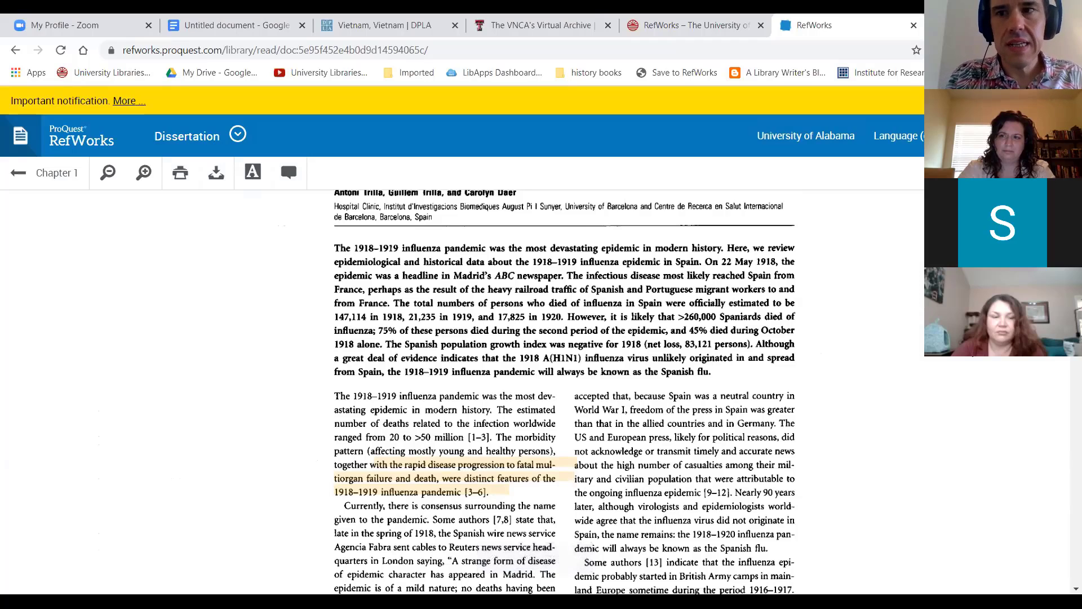
Step: View the document notes area for the PDF, close it and return to the Chapter 1 folder
left_click(1059, 172)
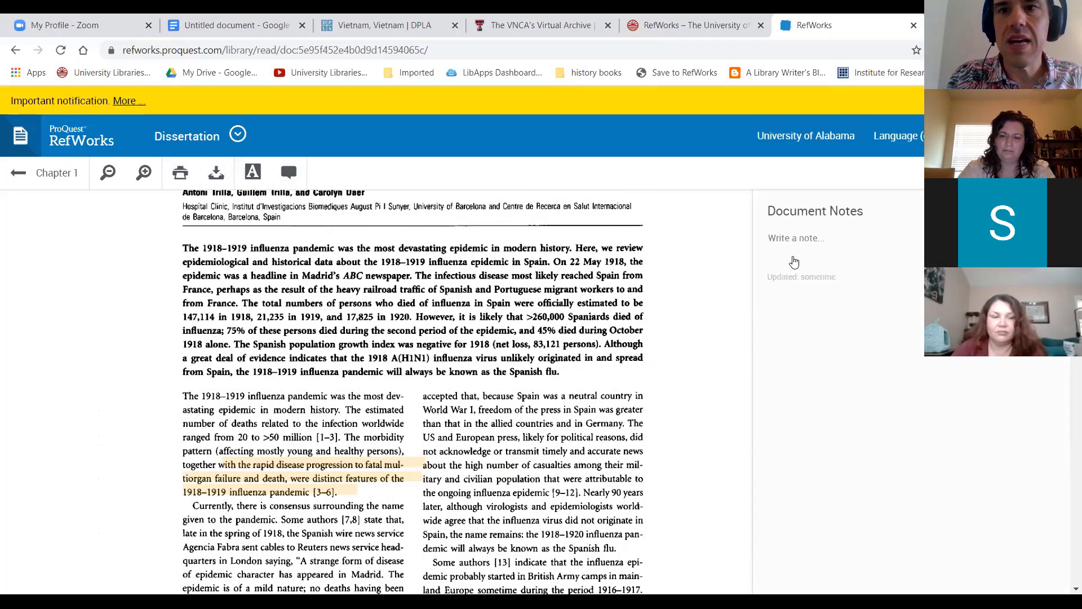
left_click(1060, 173)
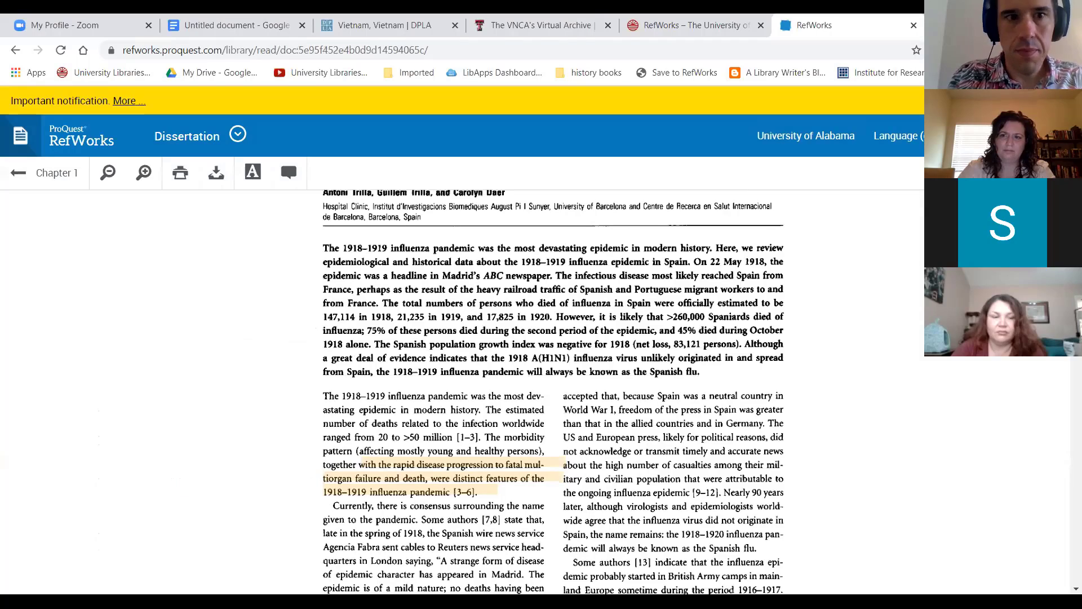
left_click(23, 147)
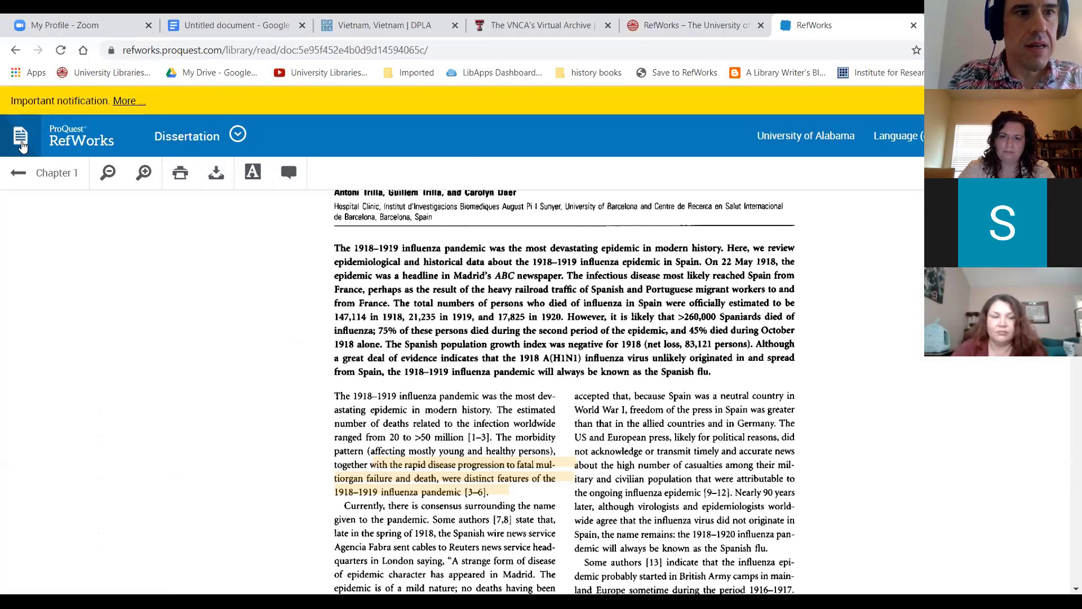
left_click(13, 168)
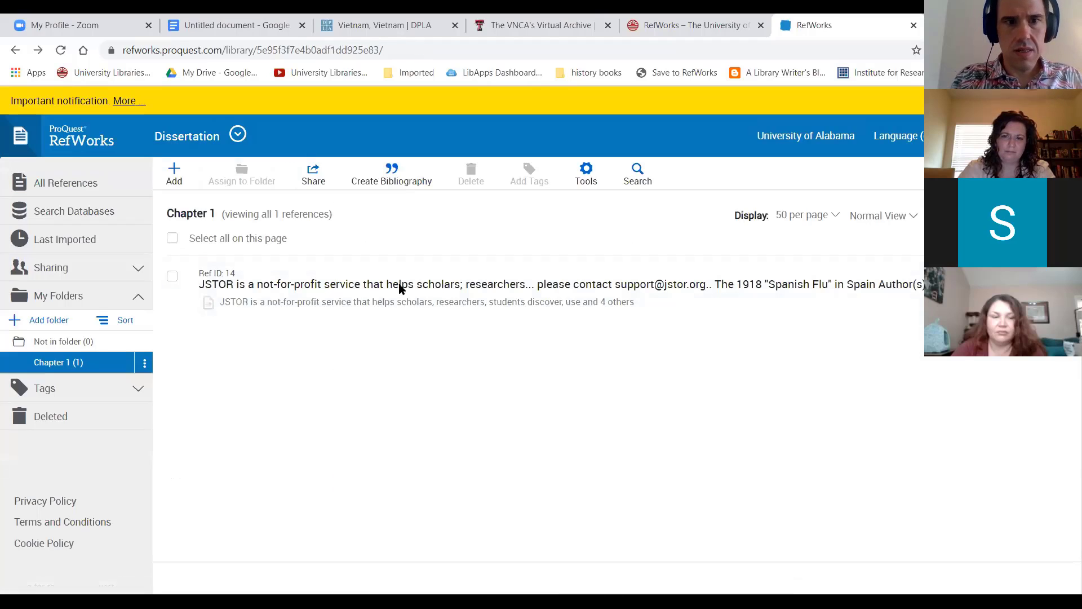
Step: Load the University Libraries home page from its RefWorks page, and go back to the Chapter 1 folder in RefWorks
left_click(59, 53)
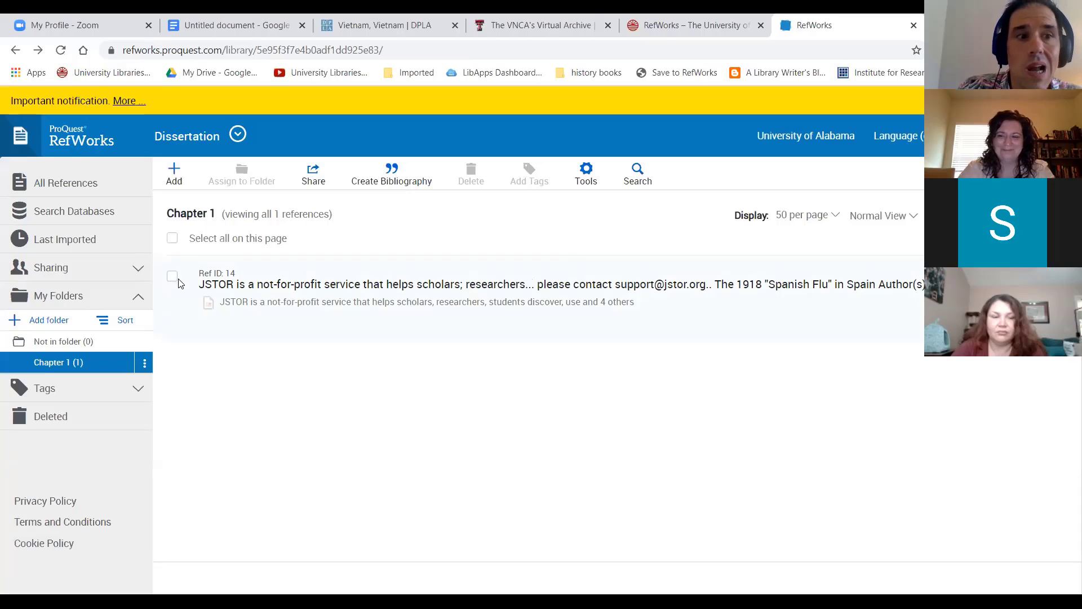
left_click(174, 175)
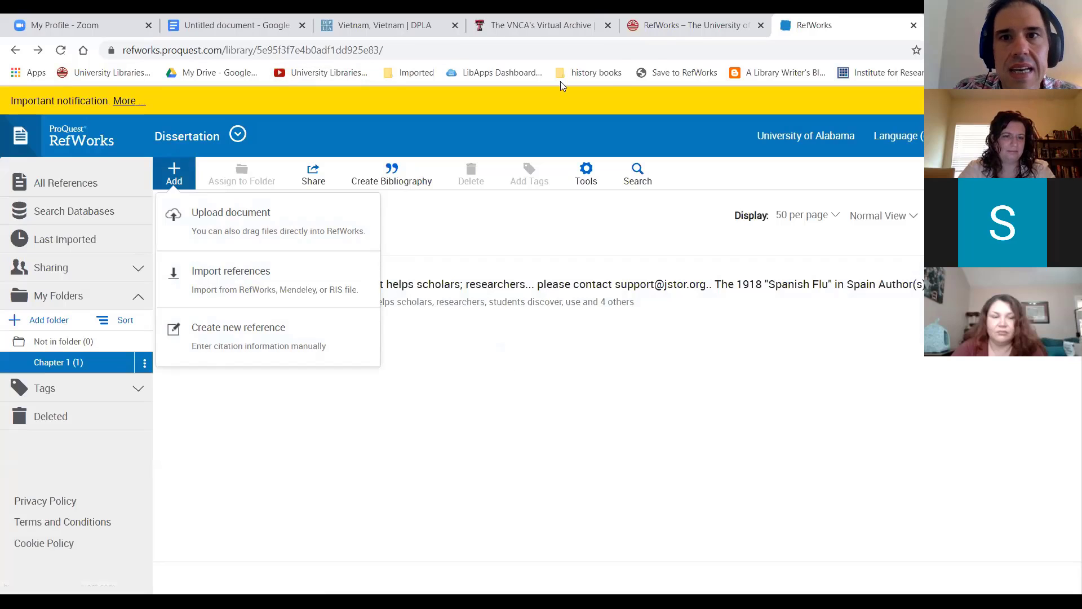
left_click(716, 42)
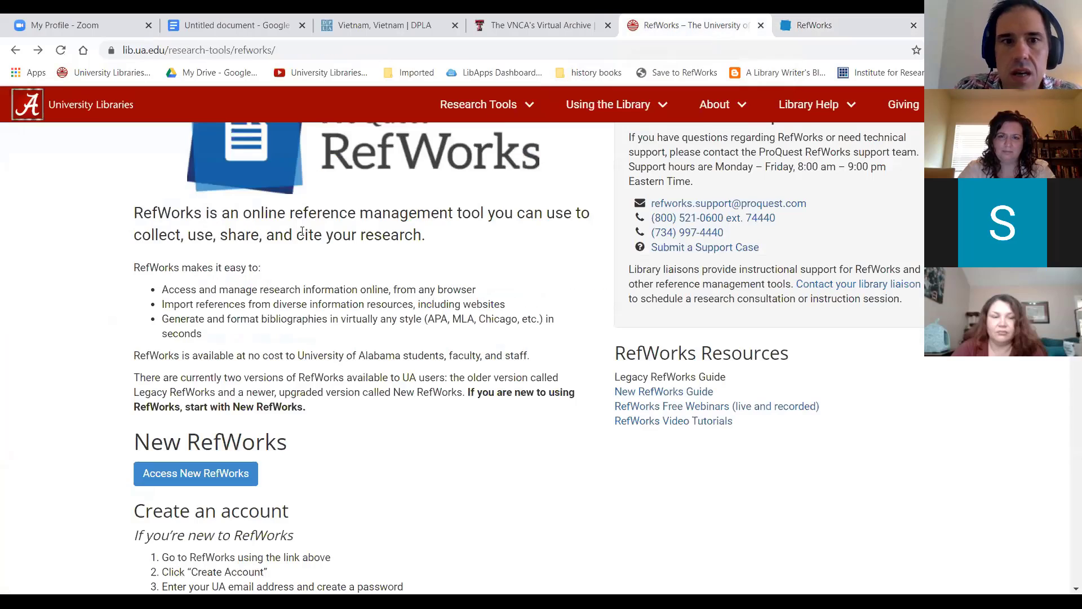
left_click(100, 105)
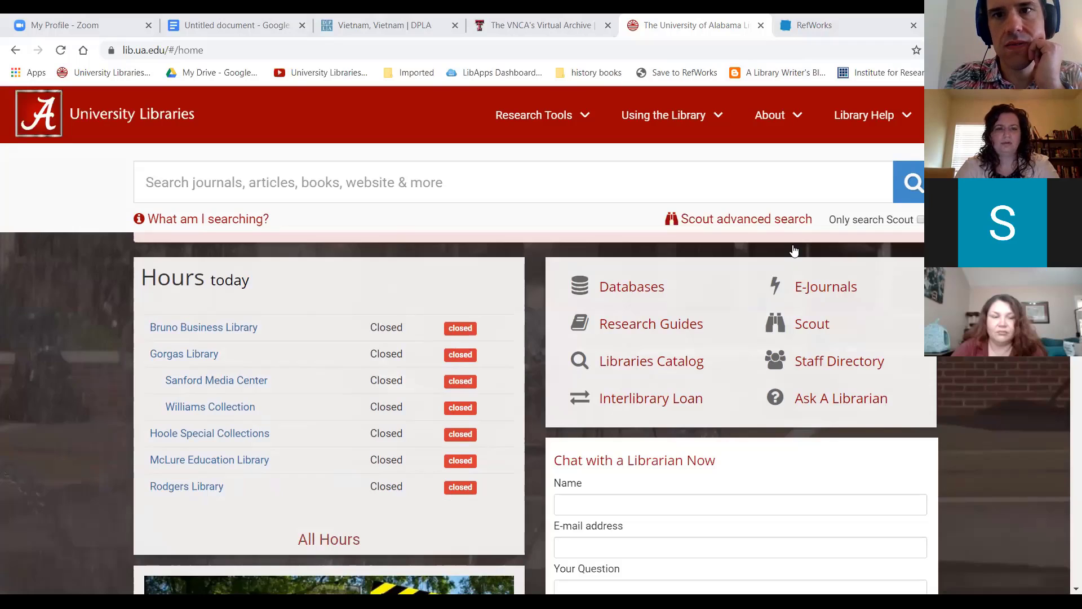
left_click(866, 23)
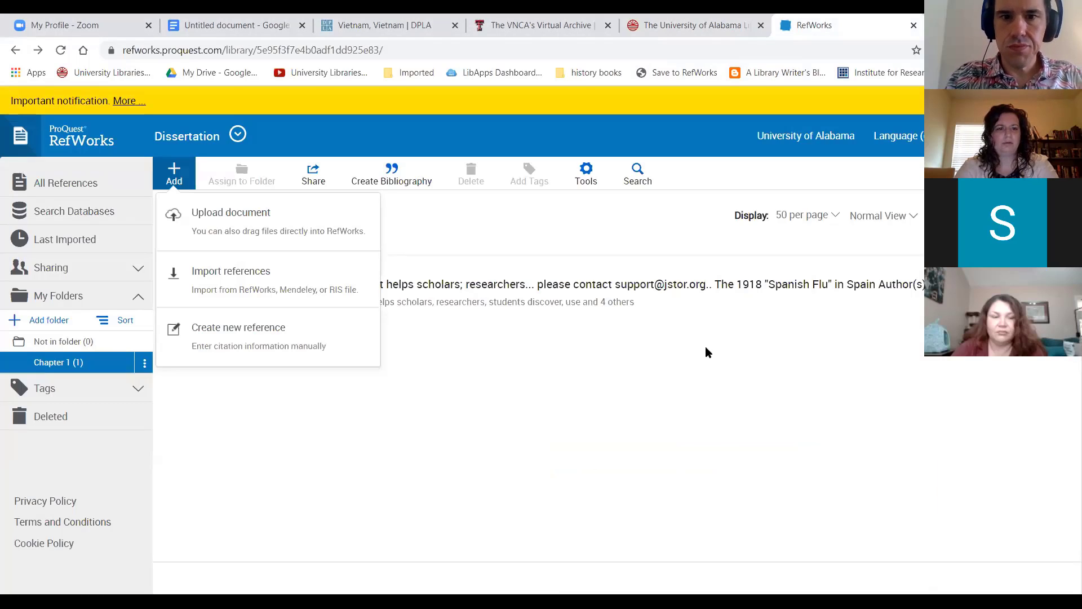
left_click(709, 352)
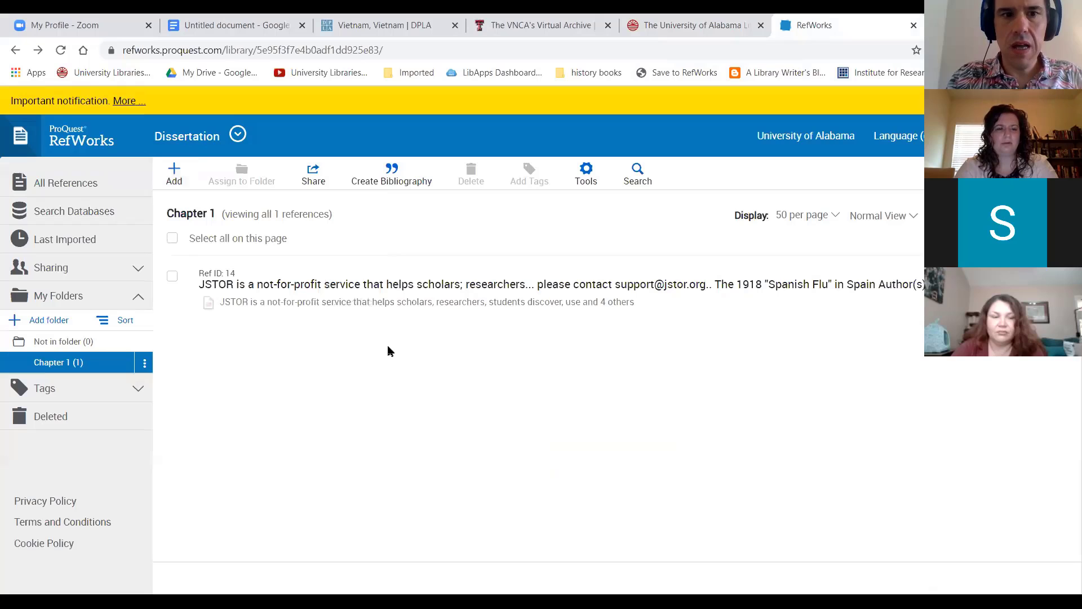
Step: Select the JSTOR reference in Chapter 1, view its details and attached PDF, and return to the folder
left_click(296, 301)
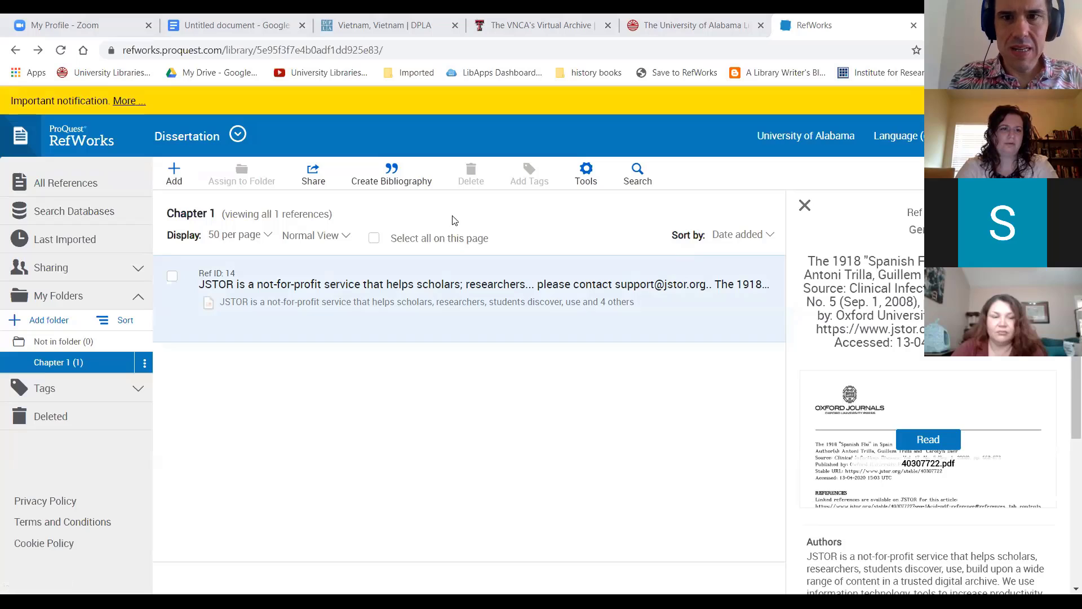
left_click_drag(262, 289, 248, 296)
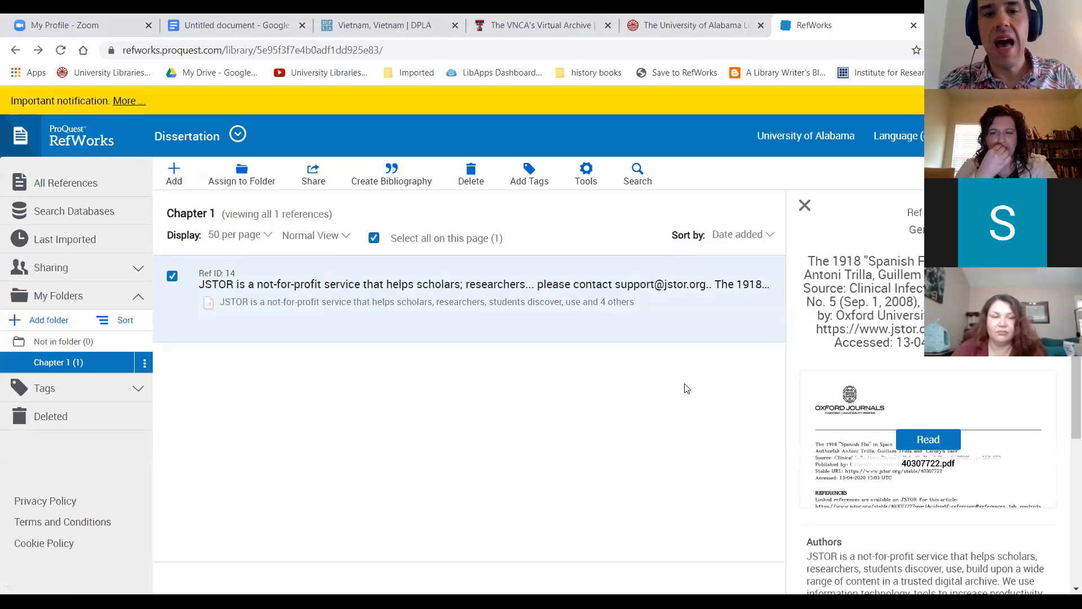
double_click(366, 327)
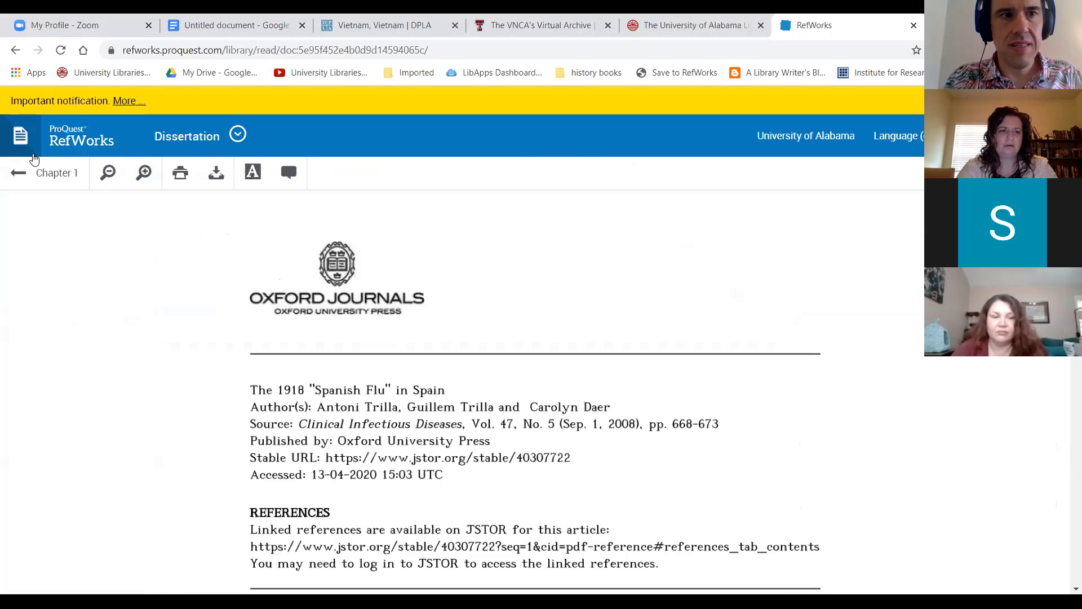
left_click(28, 171)
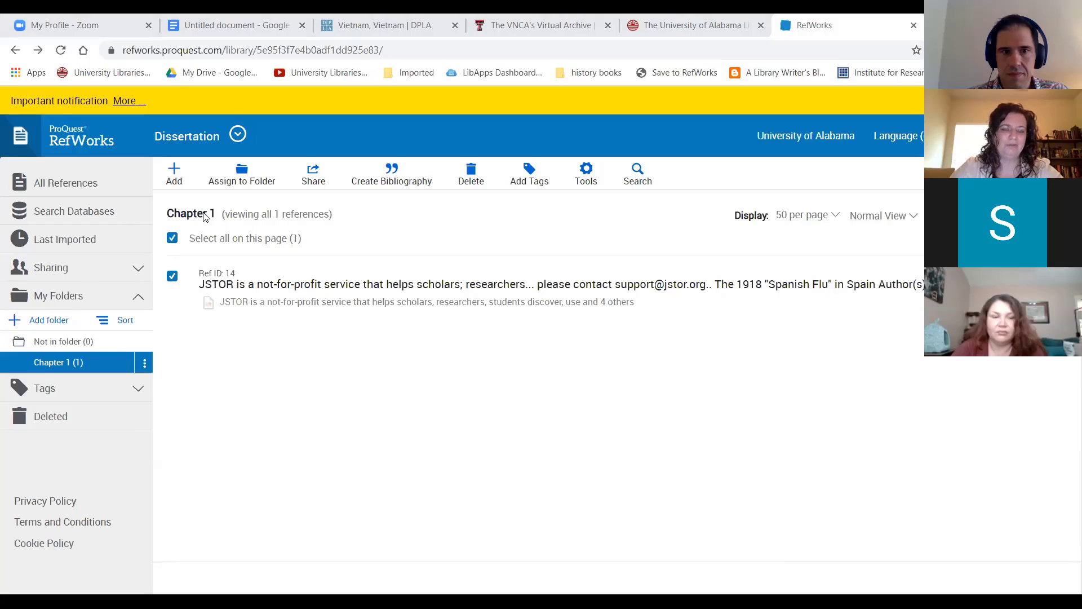
Step: Examine the folder options and the sharing settings of Chapter 1, leaving the folder unshared
left_click(143, 364)
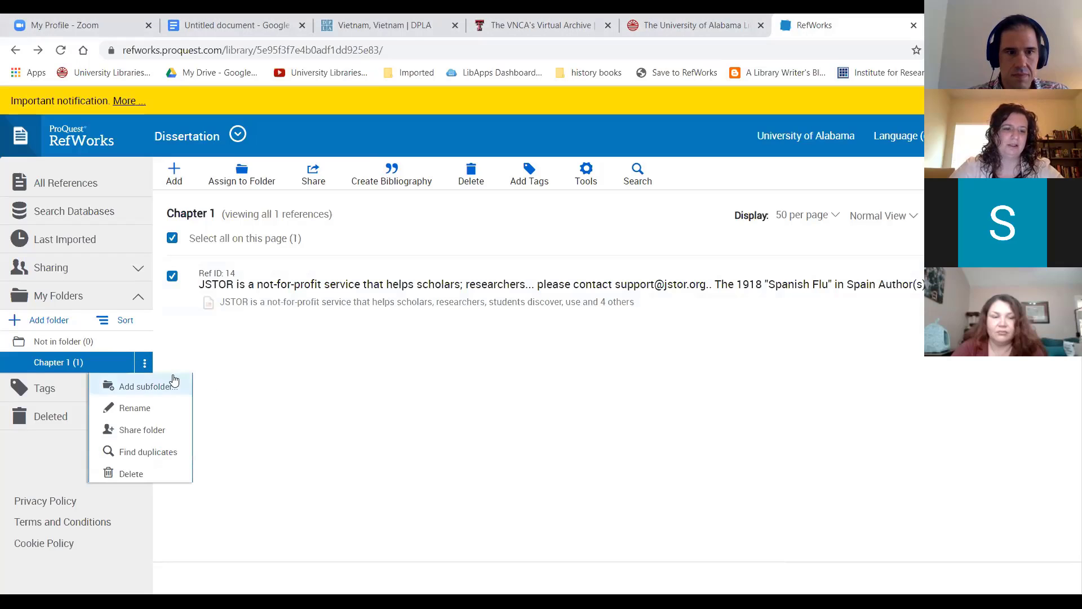
left_click(140, 431)
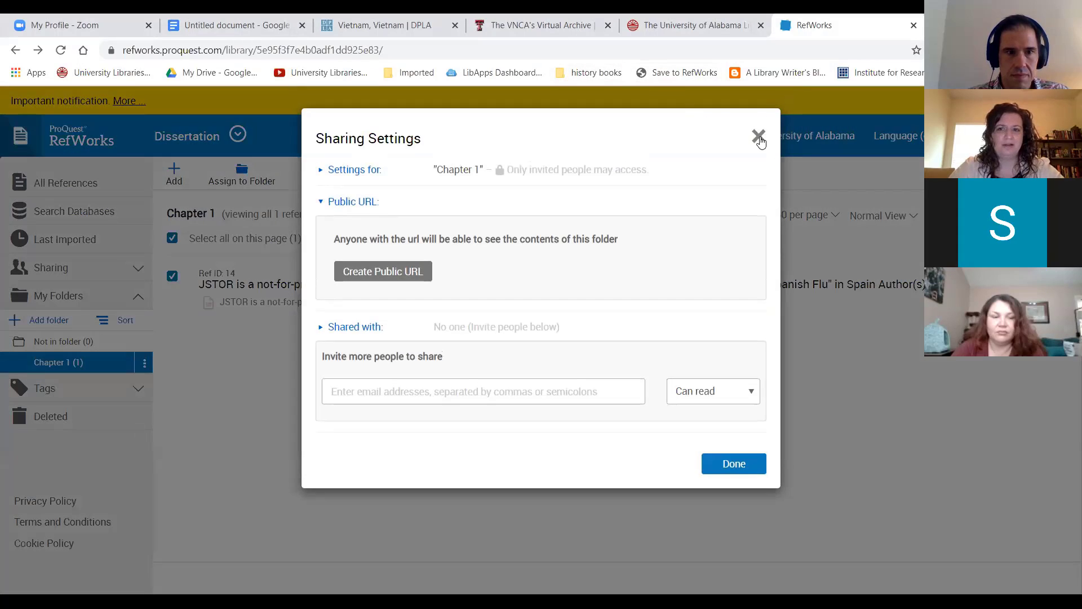
left_click(759, 137)
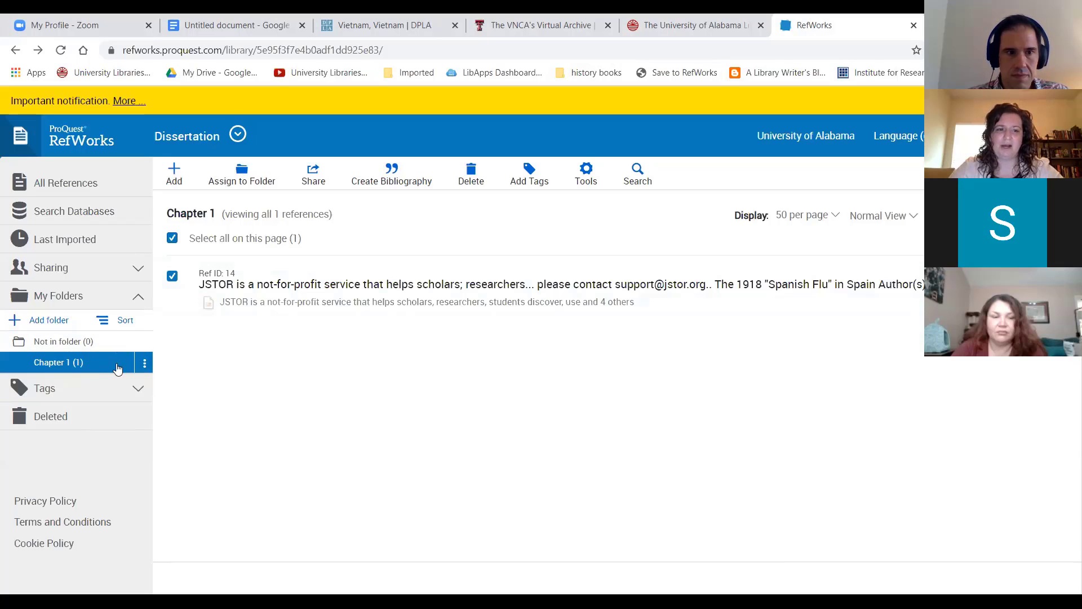
left_click(145, 367)
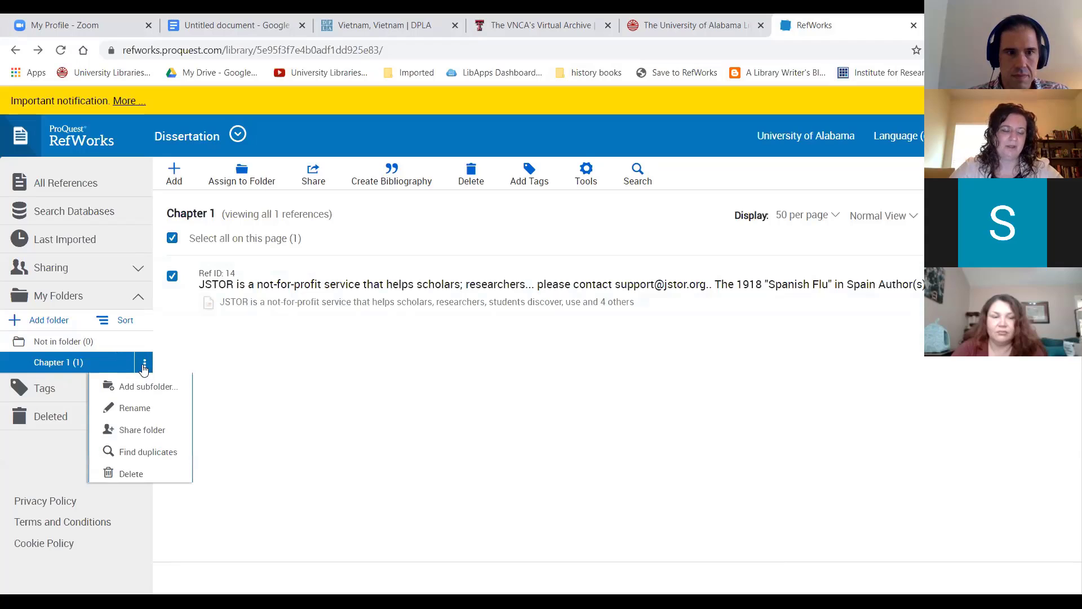
left_click(225, 356)
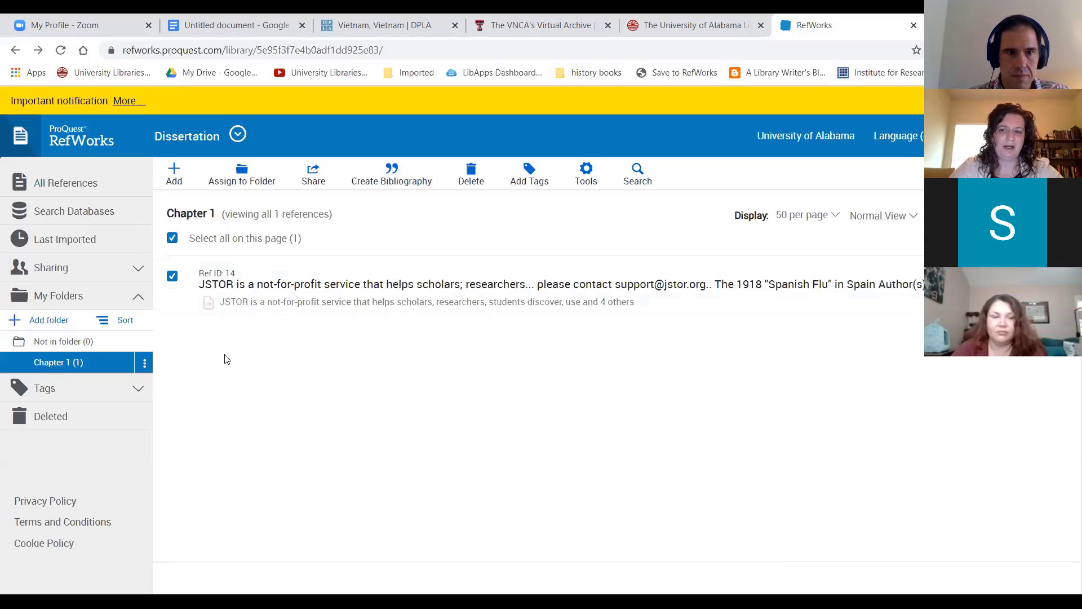
right_click(256, 289)
left_click(203, 390)
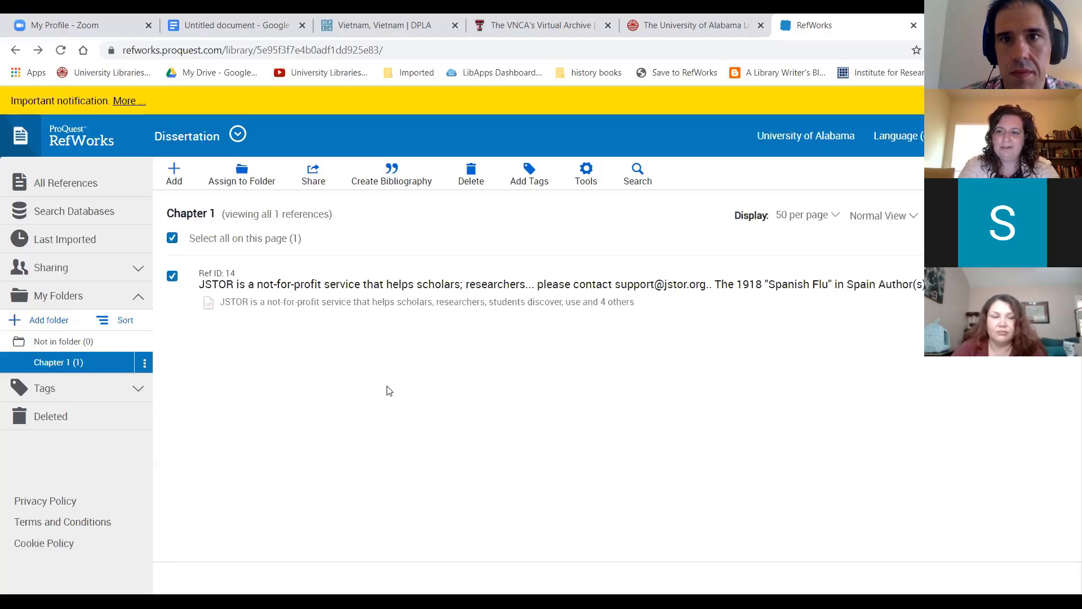
Step: Switch to the University Libraries home page, open Scout and run a keyword search for social media
key("ctrl+shift+Tab")
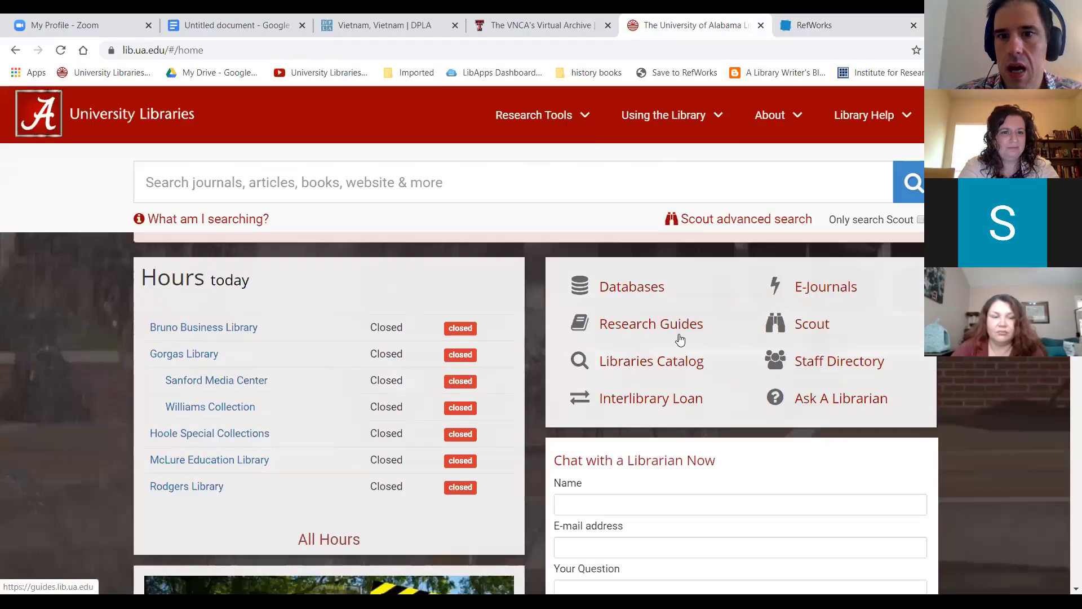
left_click(823, 329)
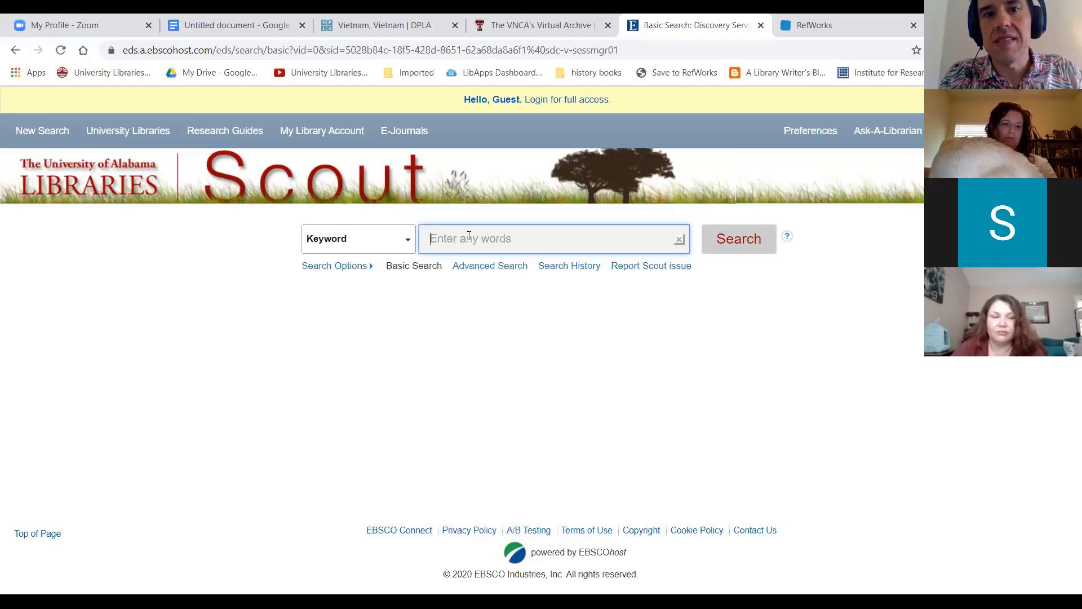
type("social media")
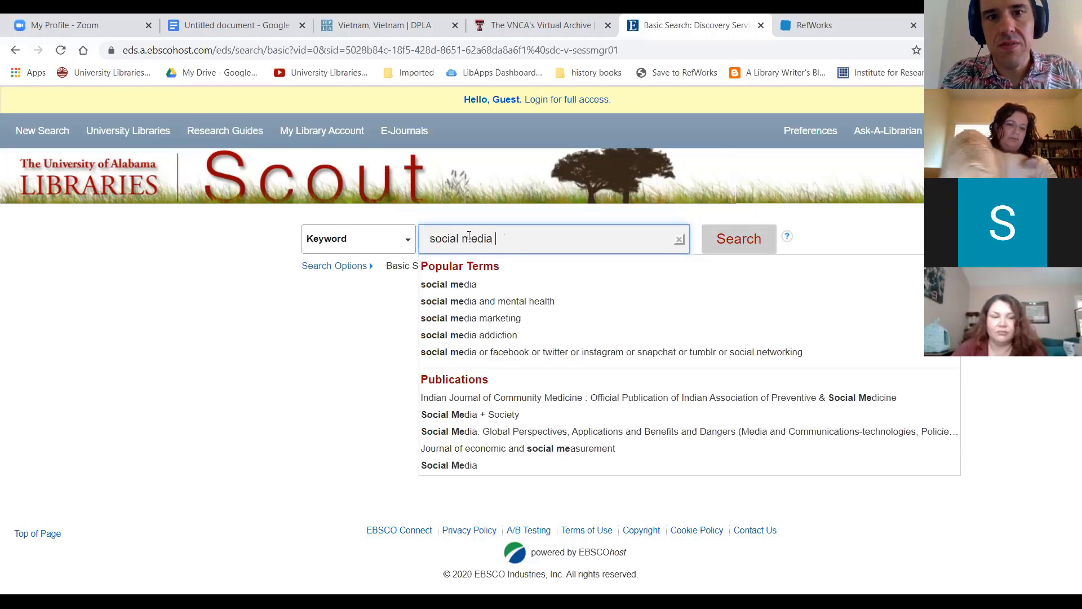
key("Return")
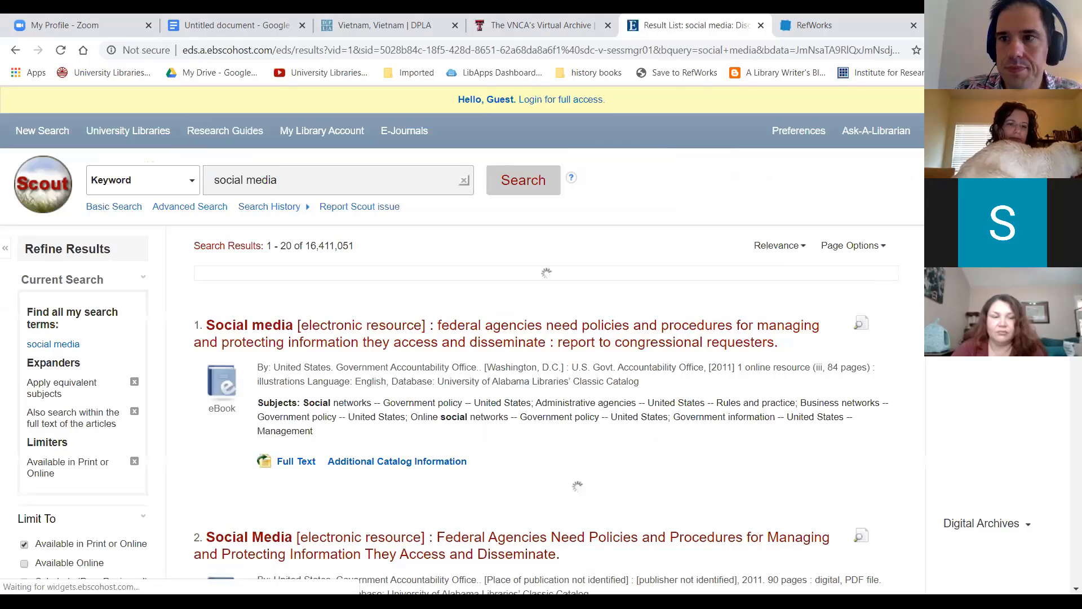
Step: Open the eBook record Social Media : The Academic Library Perspective and export it directly to the newest version of RefWorks
scroll(462, 338, "down", 10)
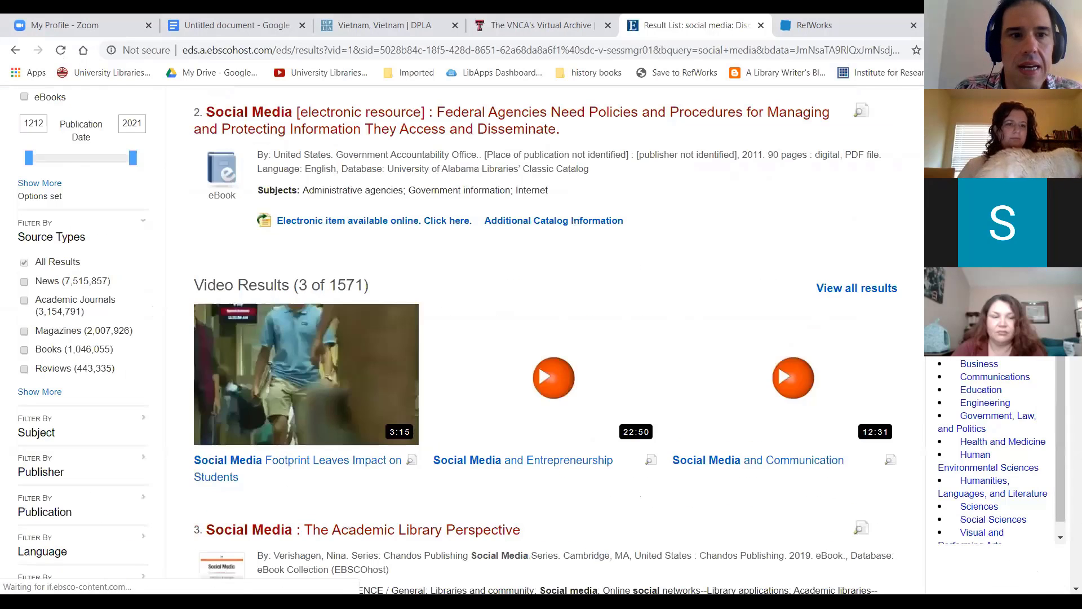
scroll(462, 338, "down", 3)
left_click(464, 351)
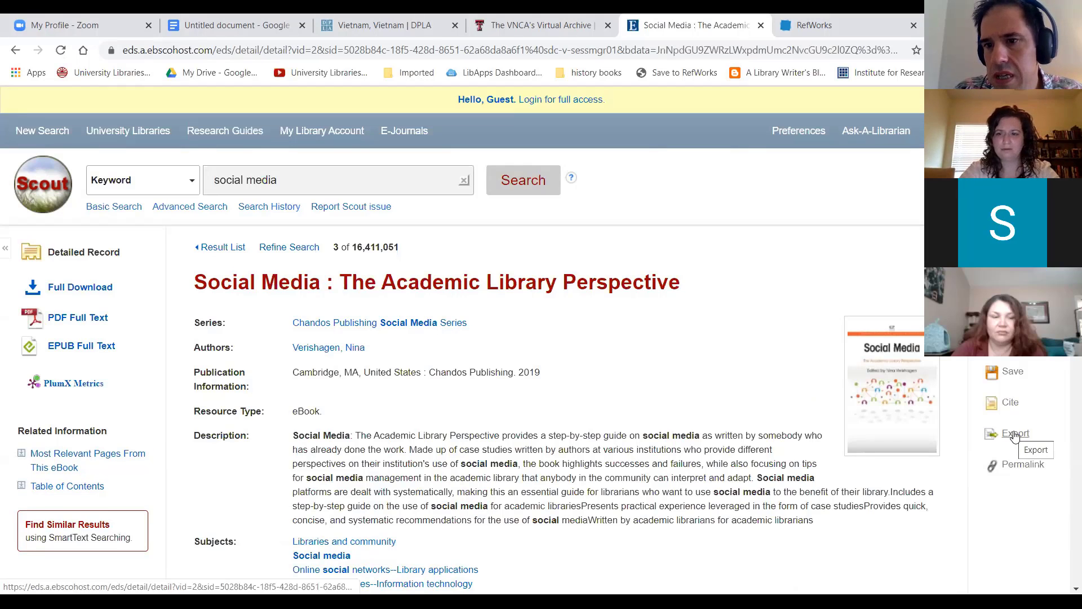
left_click(1014, 434)
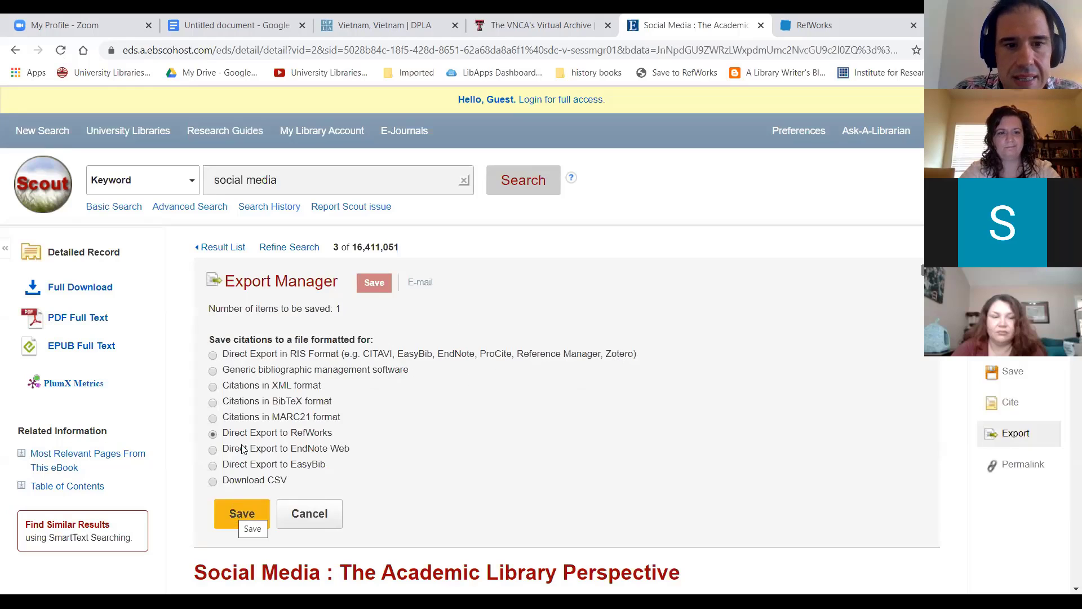
left_click(242, 514)
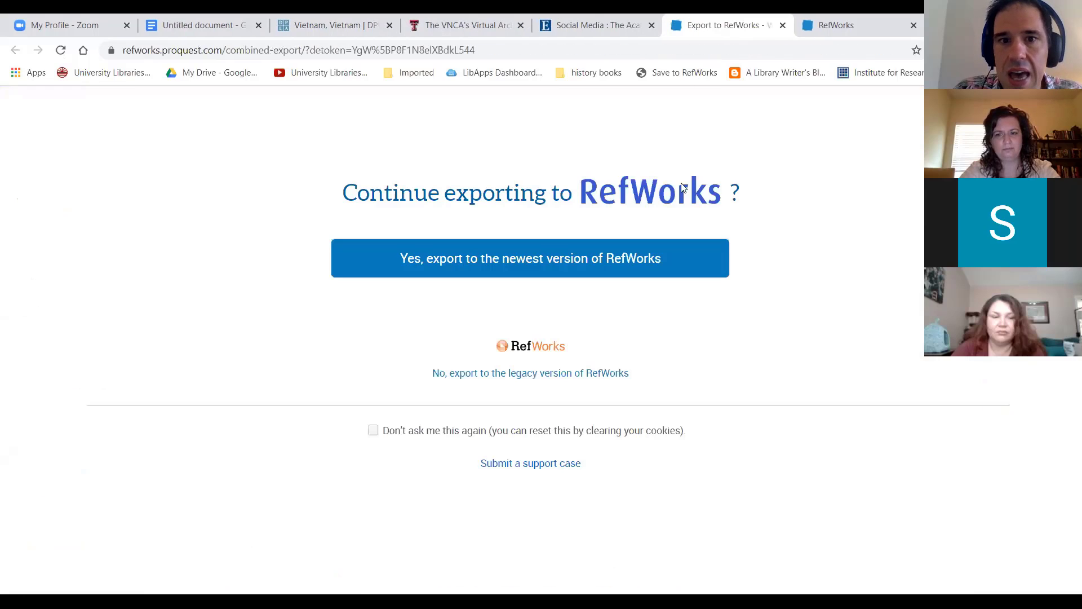
left_click(566, 269)
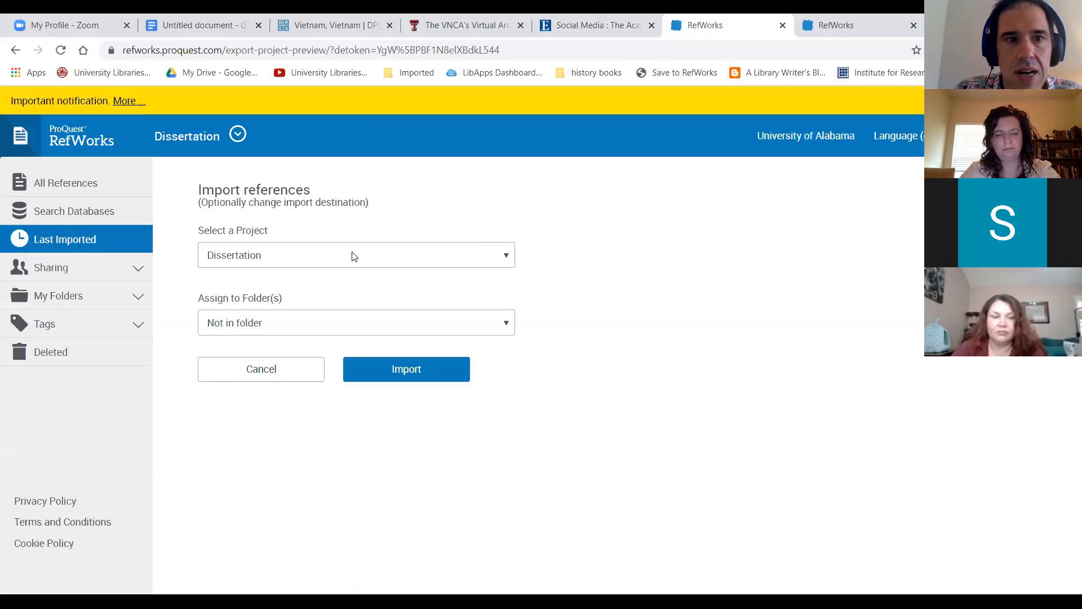
Step: Import the exported Social Media eBook reference into the Dissertation project, assigned to the Chapter 1 folder
left_click(354, 256)
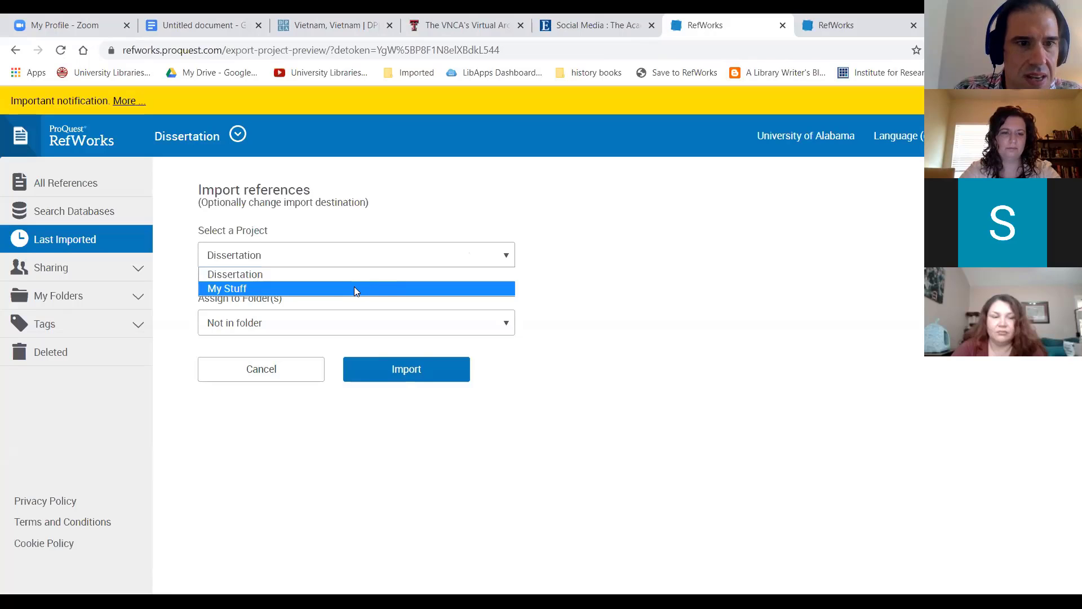
left_click(307, 277)
left_click(314, 331)
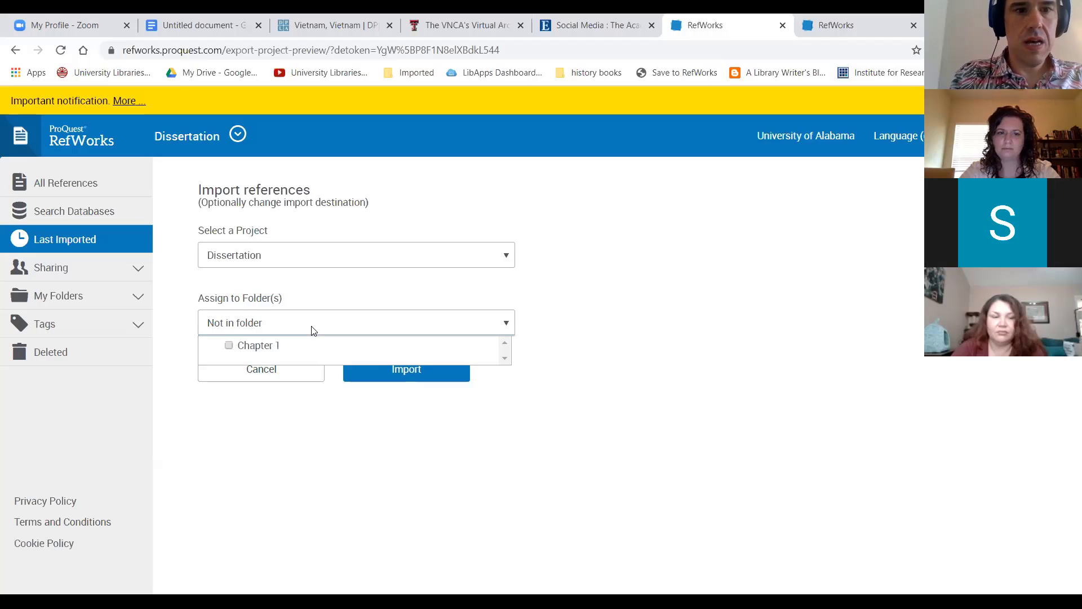
left_click(263, 351)
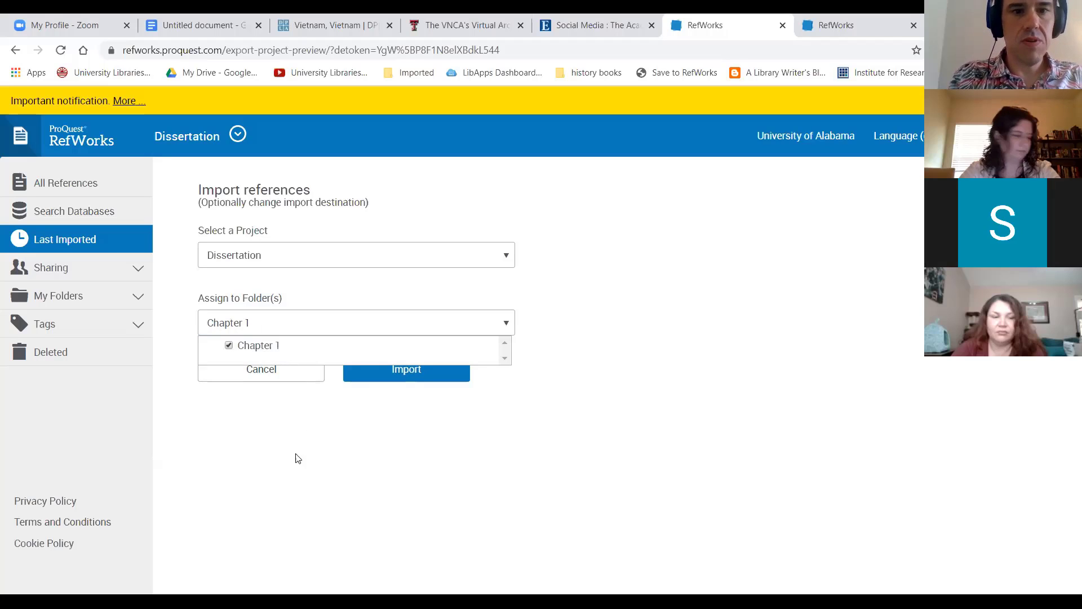
left_click(350, 445)
left_click(415, 376)
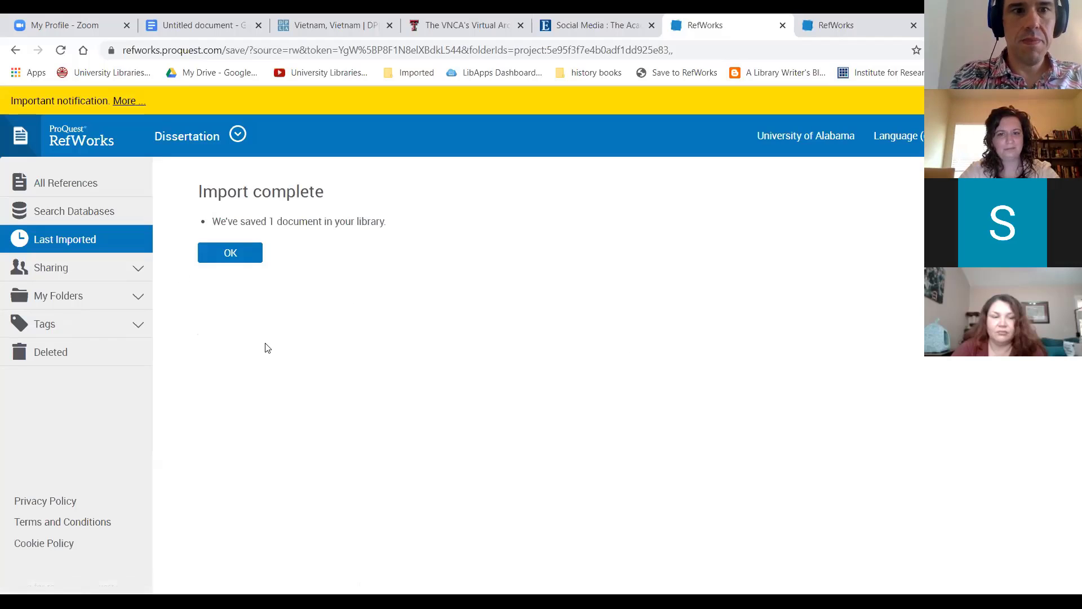
left_click(226, 261)
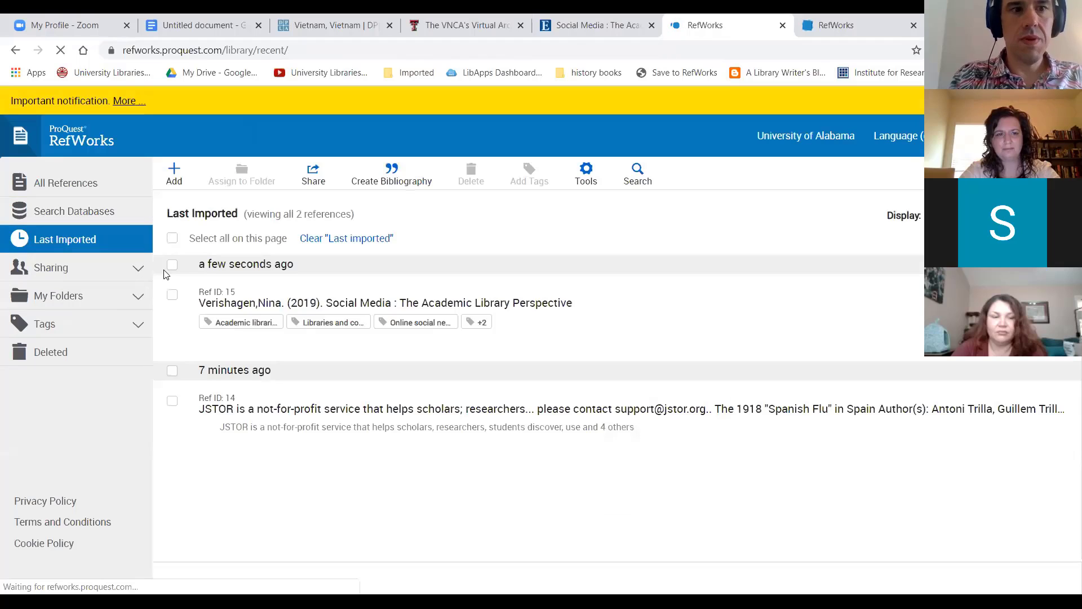
Step: Expand the folder list, review the details of the imported Social Media : The Academic Library Perspective reference, and close them
left_click(130, 297)
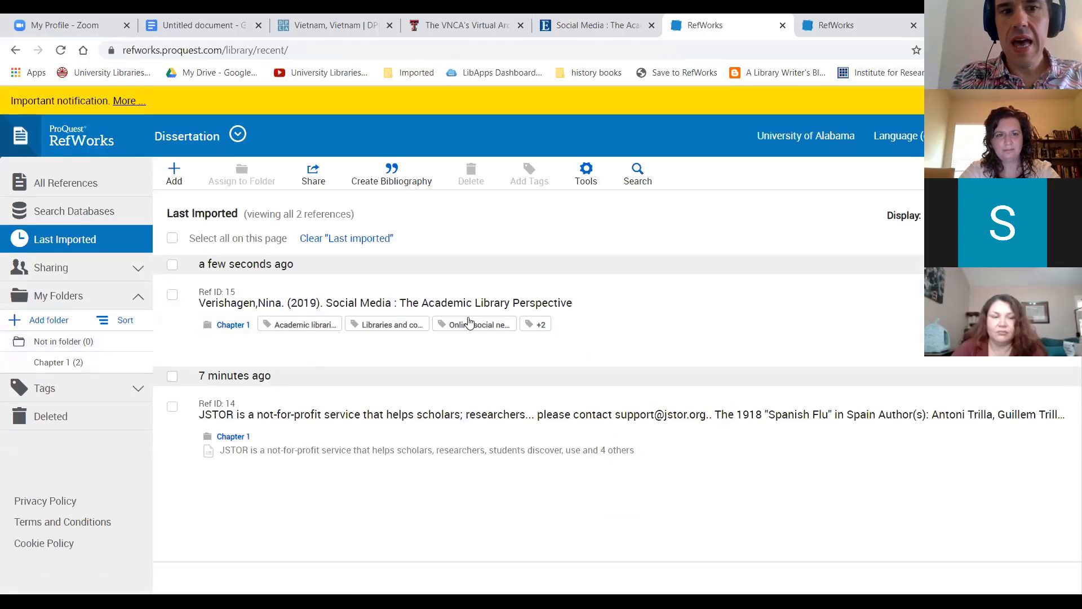
left_click(450, 305)
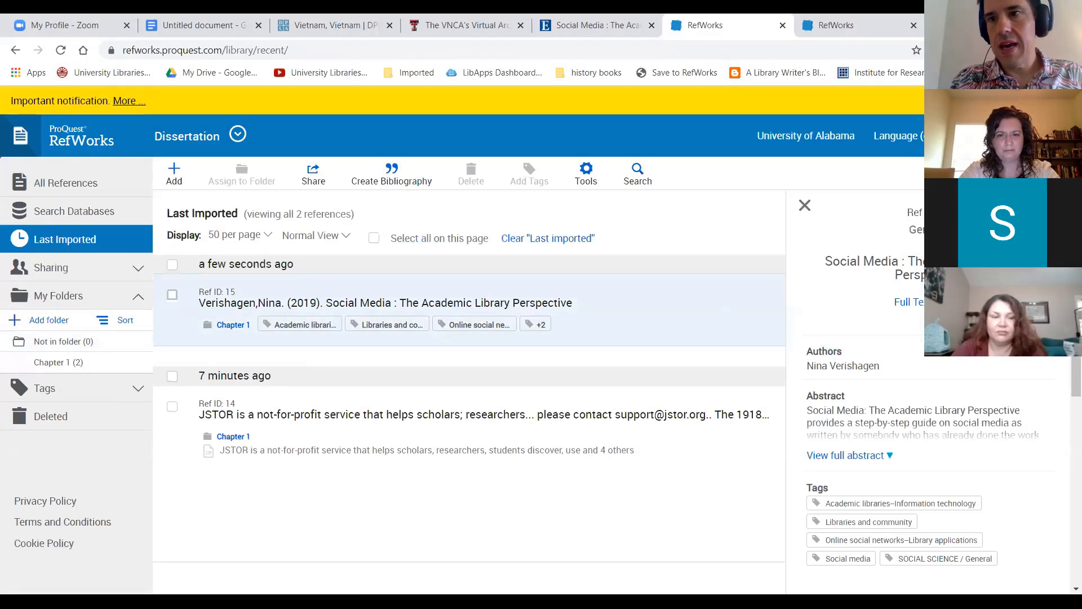
scroll(1053, 448, "down", 5)
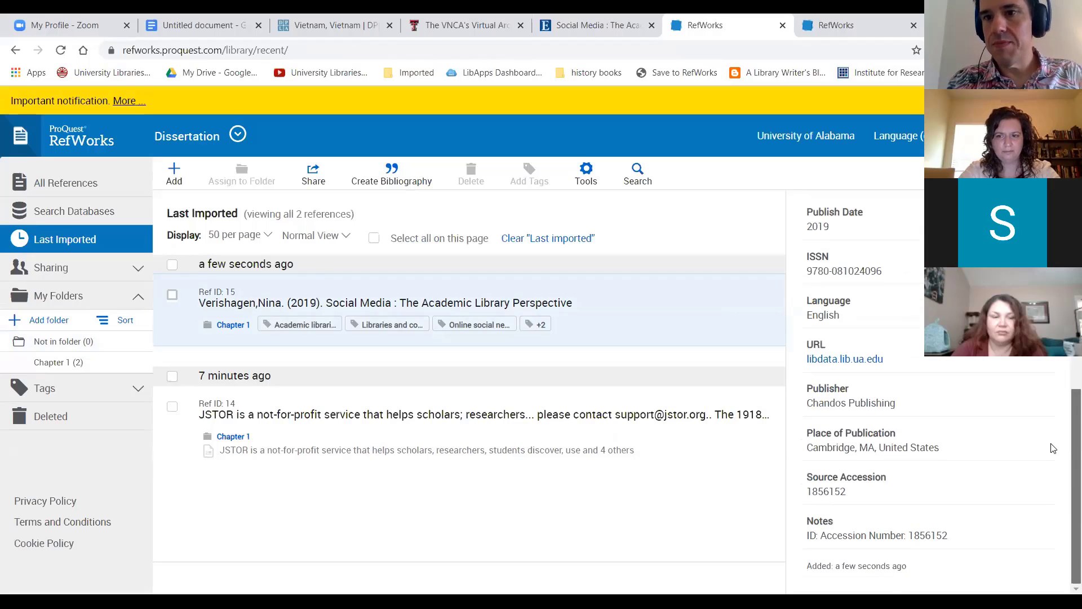
scroll(1052, 440, "up", 3)
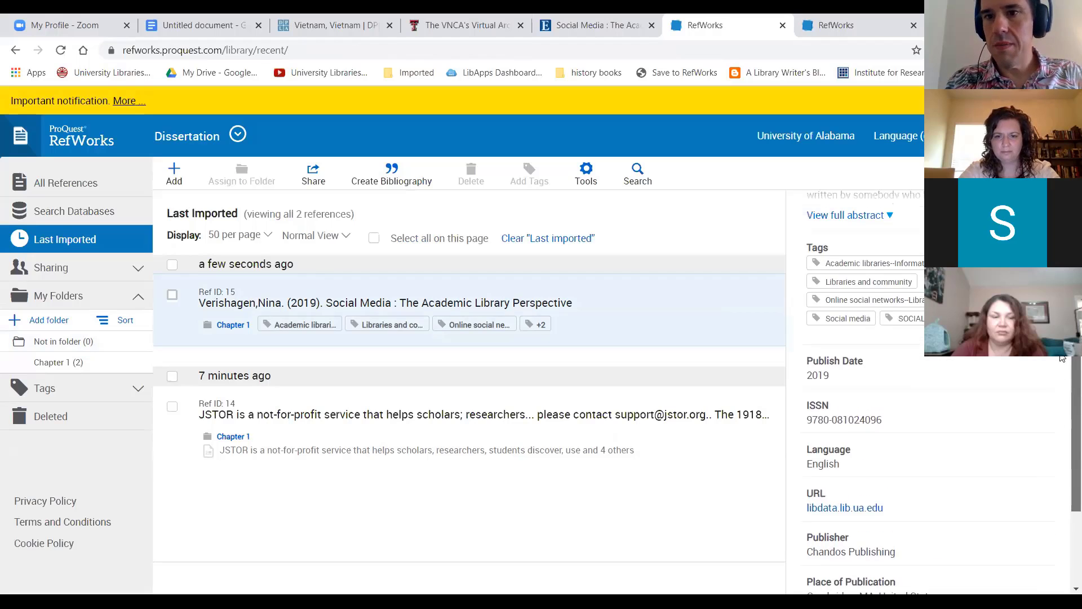
scroll(1054, 361, "up", 4)
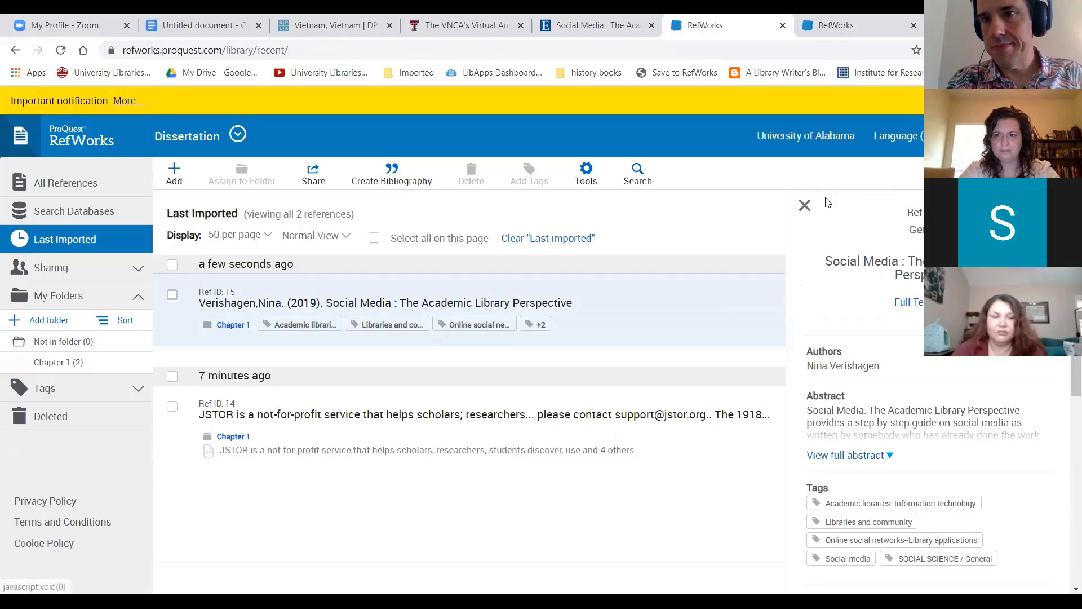
left_click(804, 205)
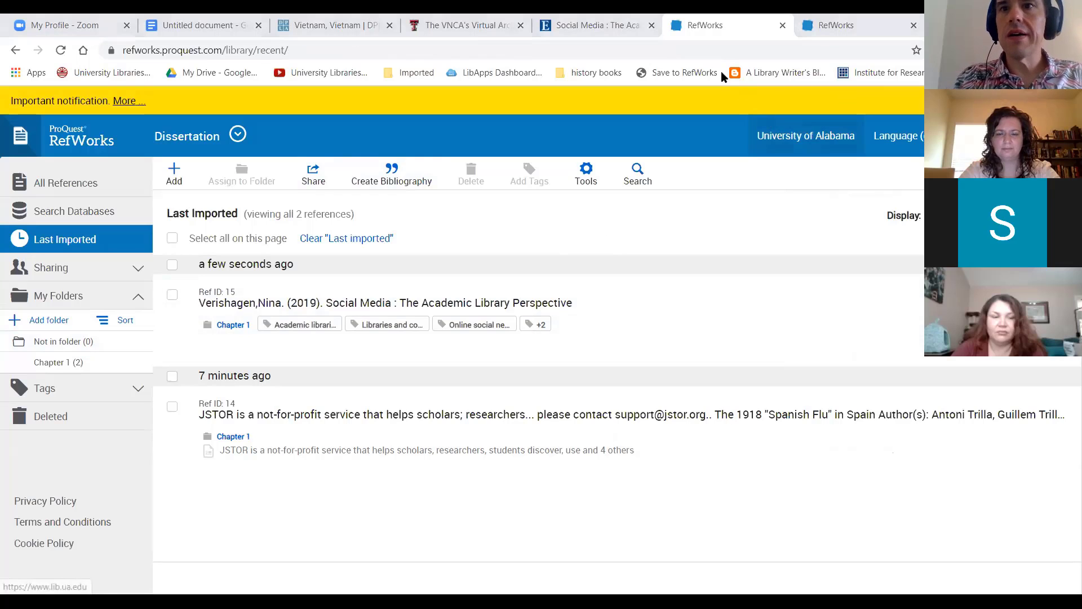
Step: Go to lib.ua.edu in the Scout tab and open JSTOR from the A-Z Databases list through the myBama login
left_click(610, 35)
left_click(295, 57)
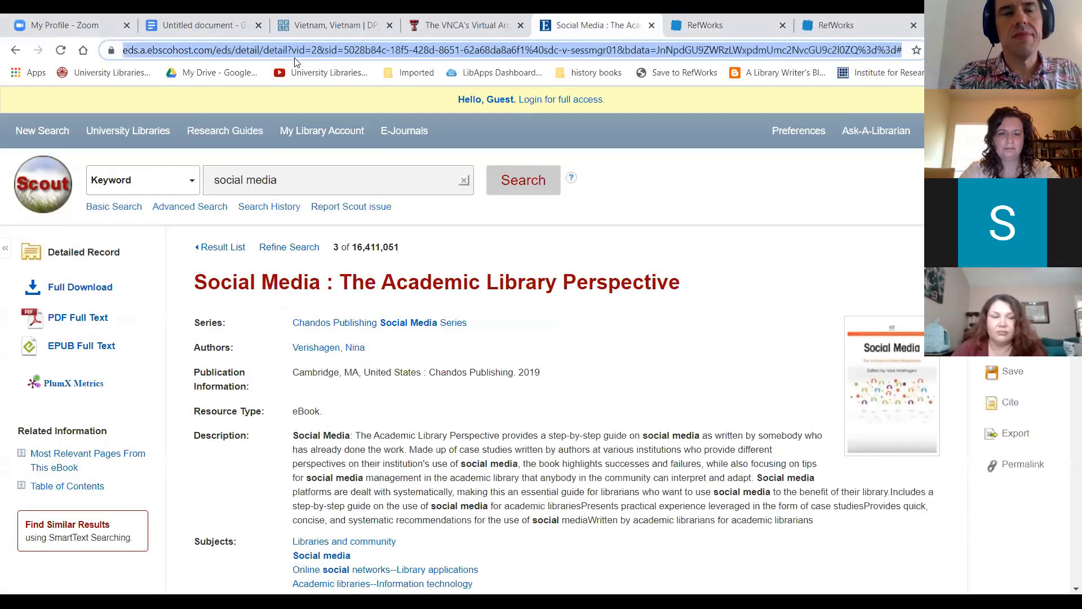
type("lib.ua.edu")
key("Return")
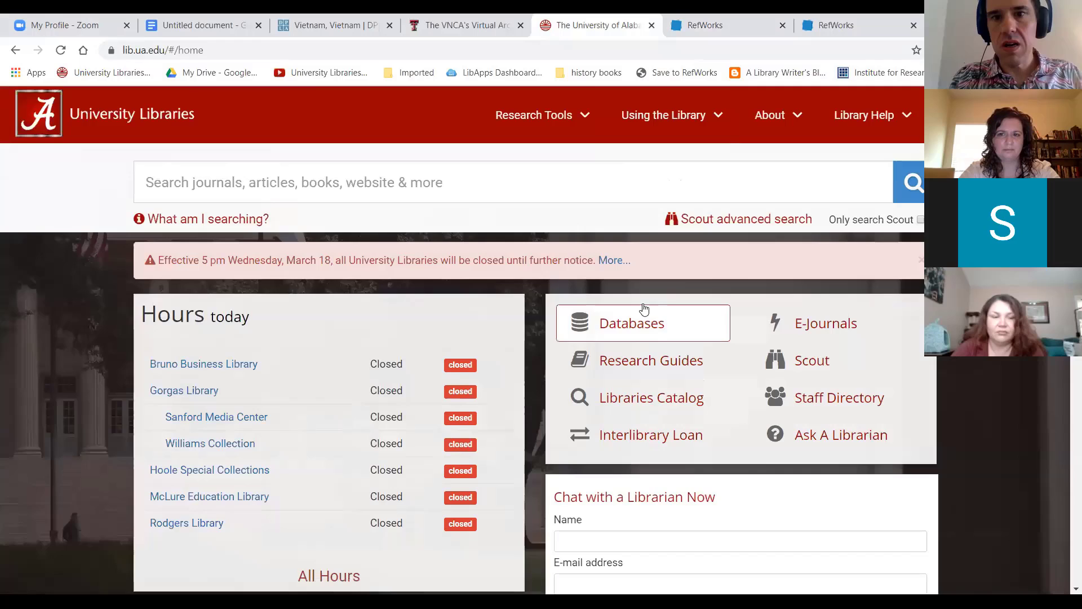
left_click(641, 308)
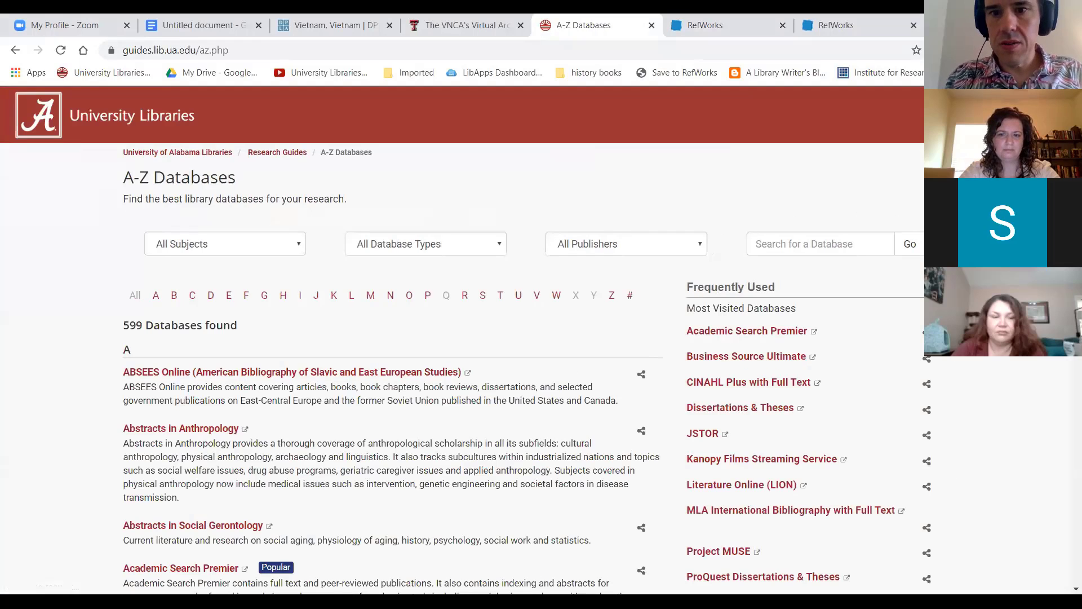
left_click(709, 434)
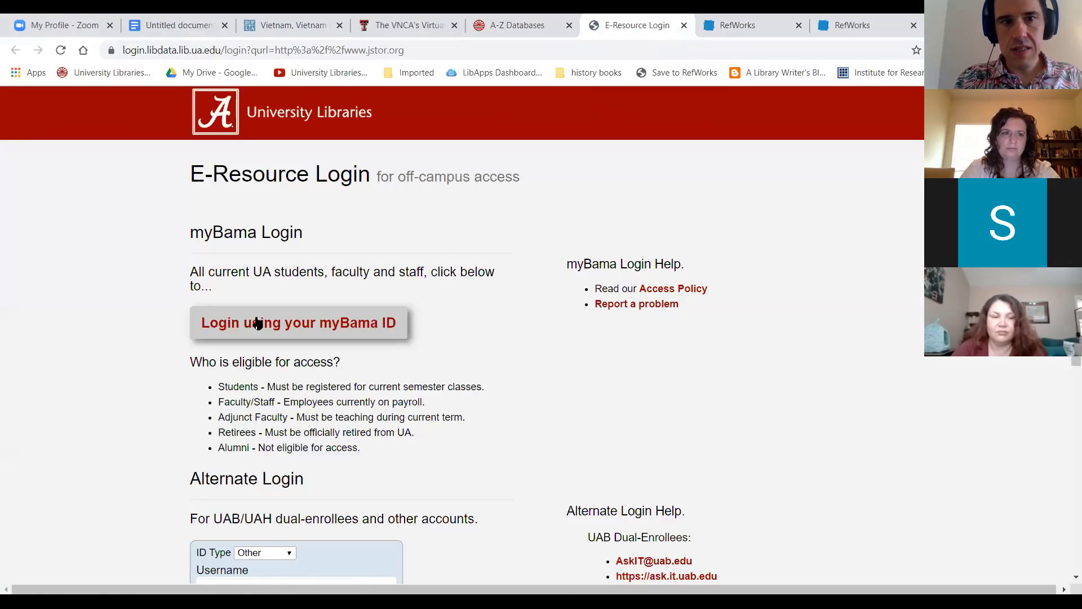
left_click(257, 323)
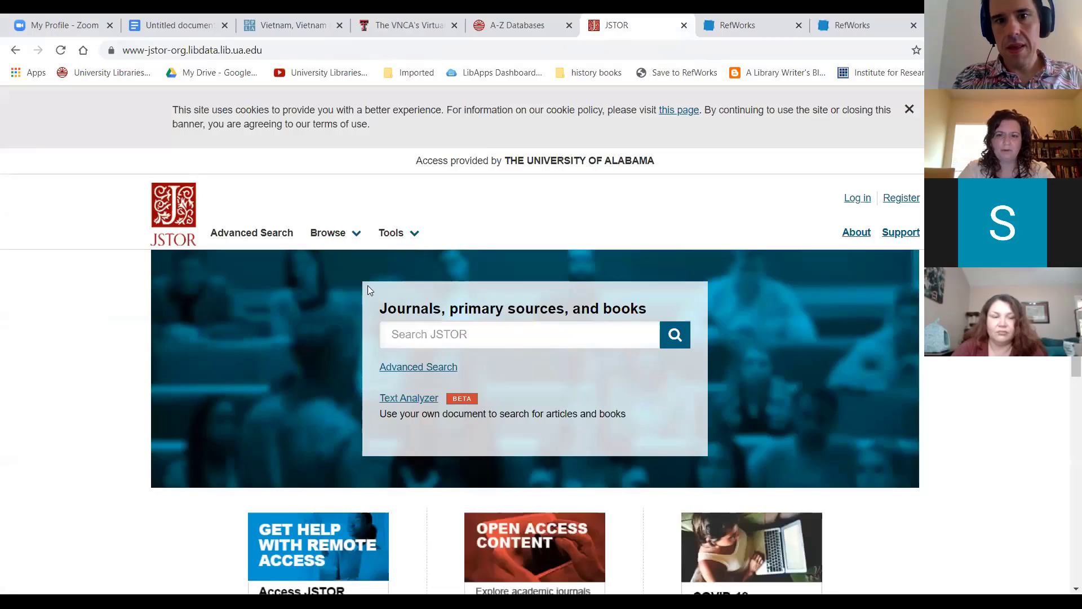
Step: Search JSTOR for civil war
left_click(459, 335)
type("civil war")
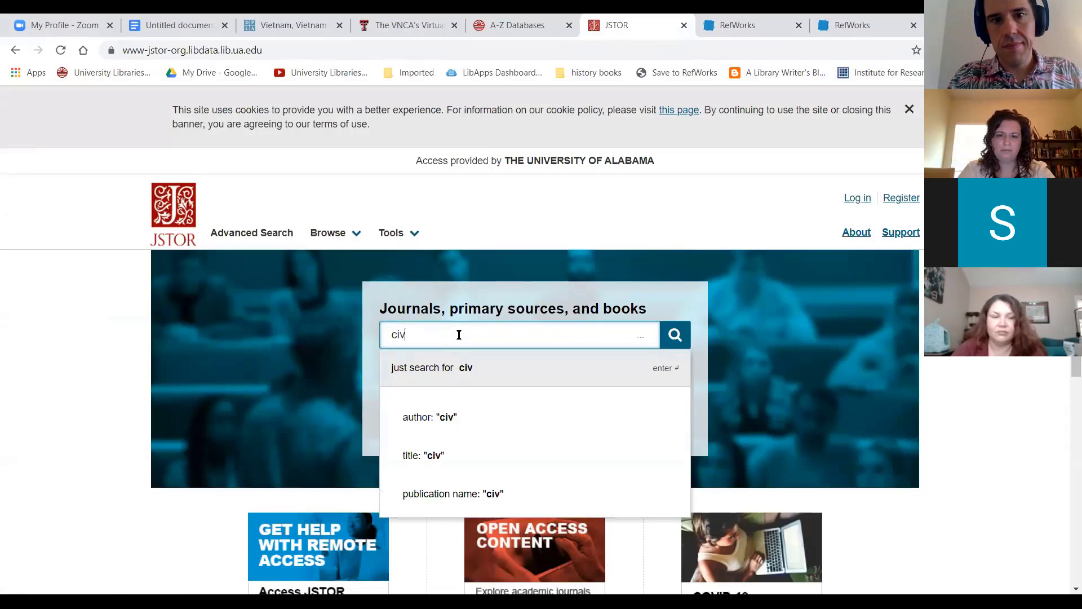
key("Return")
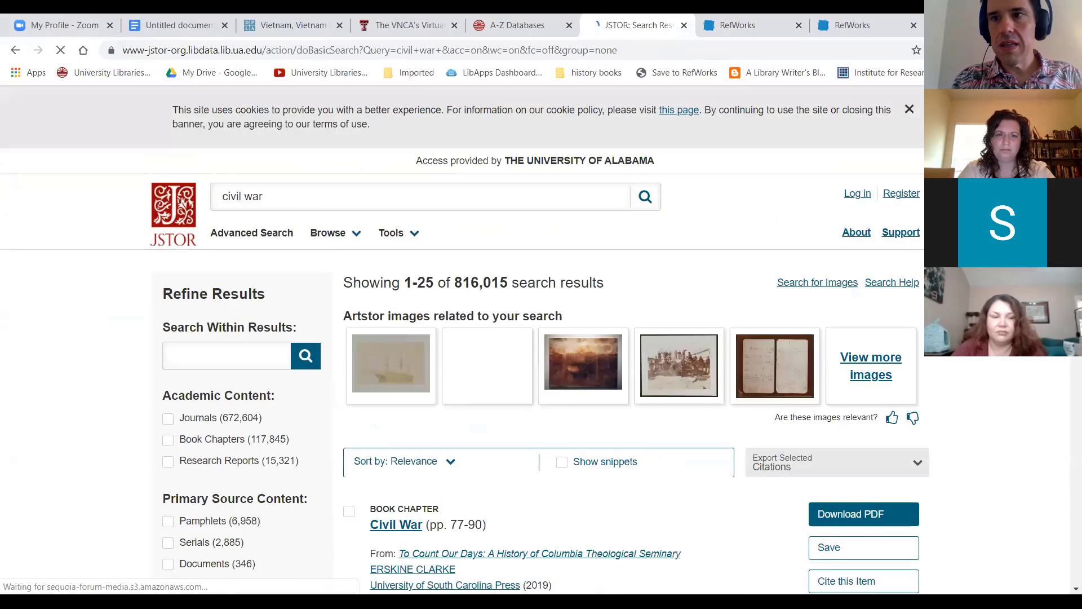
Step: Select the CIVIL WAR book chapter from Aiming for Pensacola, save it to the workspace and open the workspace
scroll(541, 338, "down", 8)
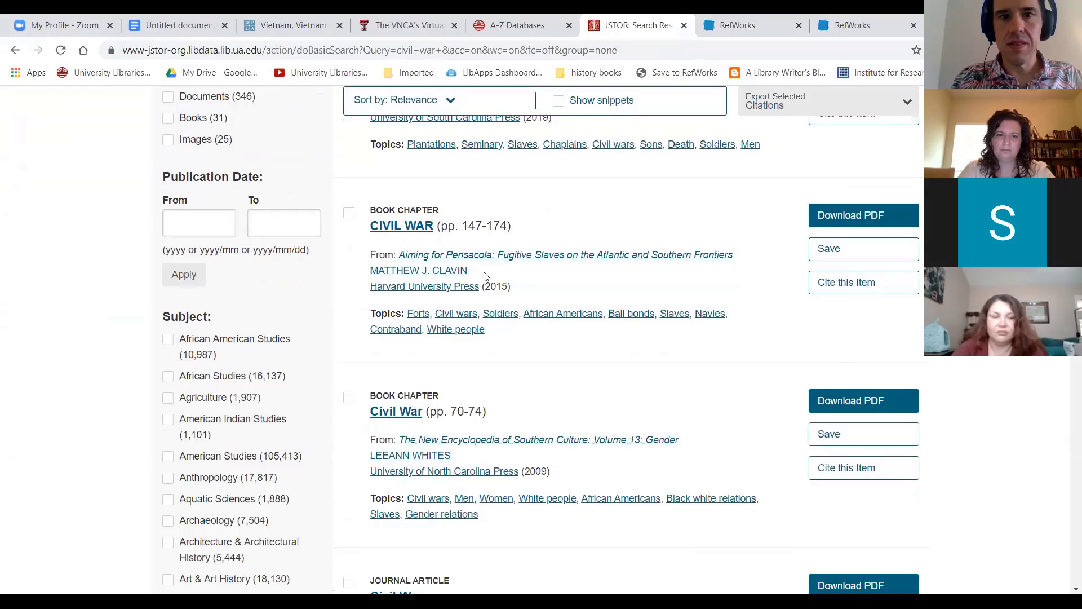
left_click(349, 214)
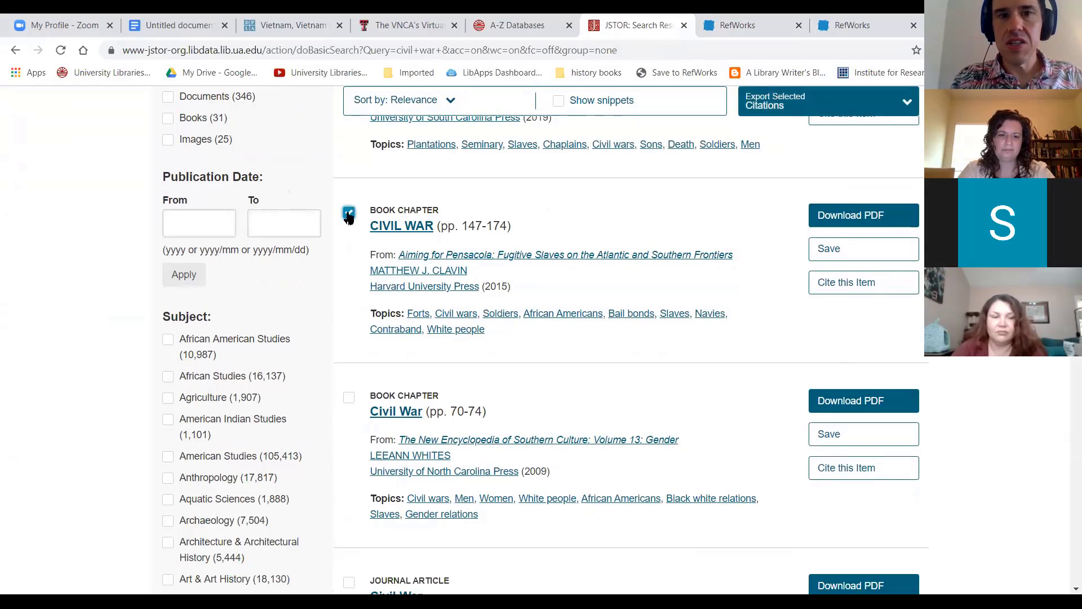
left_click(860, 254)
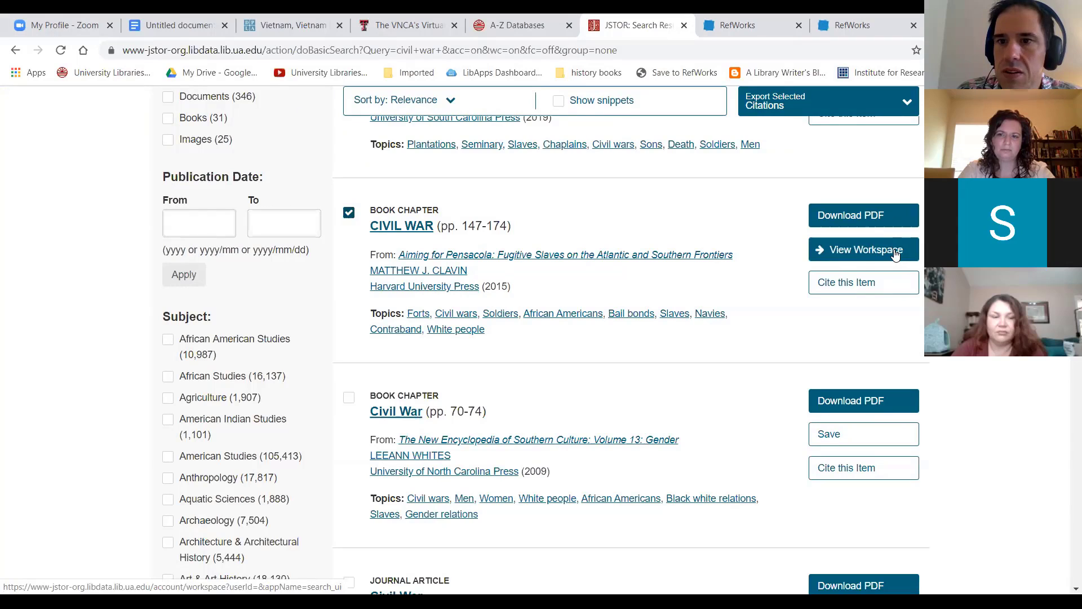
left_click(896, 254)
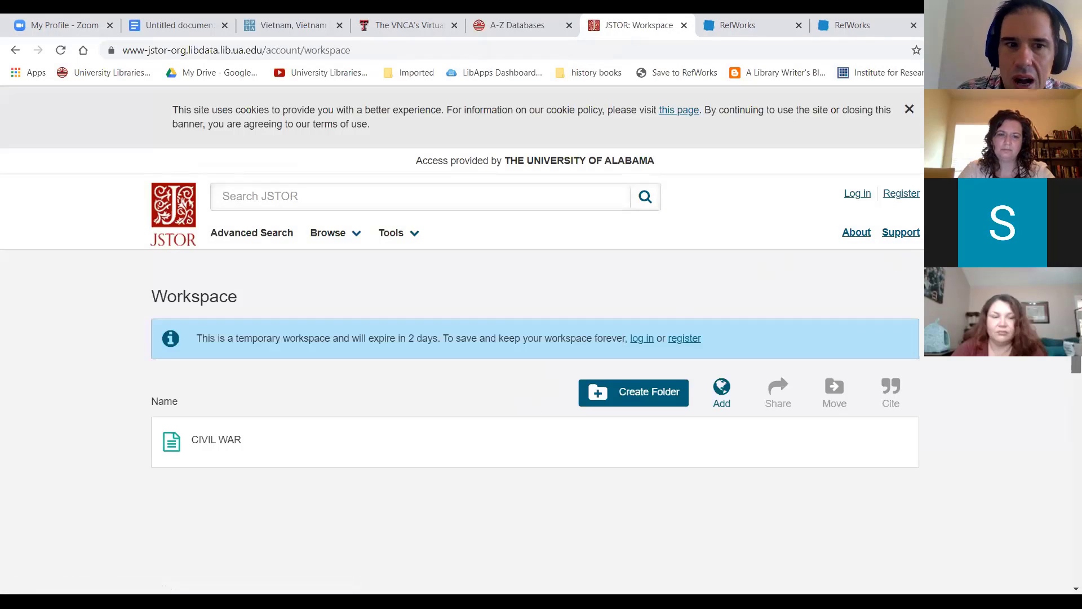
Step: Copy the APA citation of the saved CIVIL WAR item and export the item to the newest version of RefWorks
left_click_drag(1076, 293, 1075, 323)
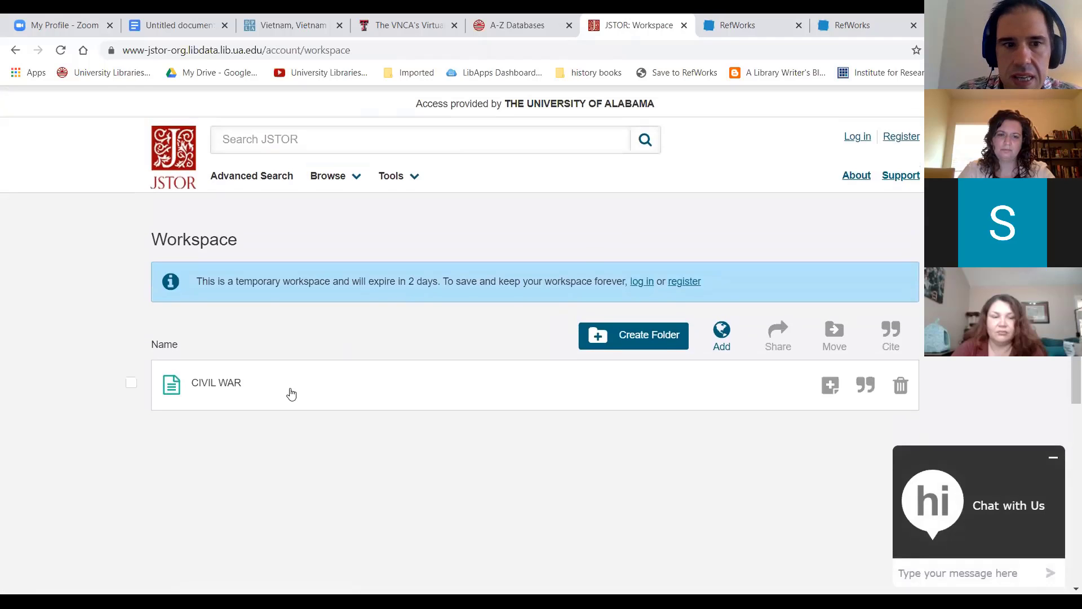
left_click(131, 384)
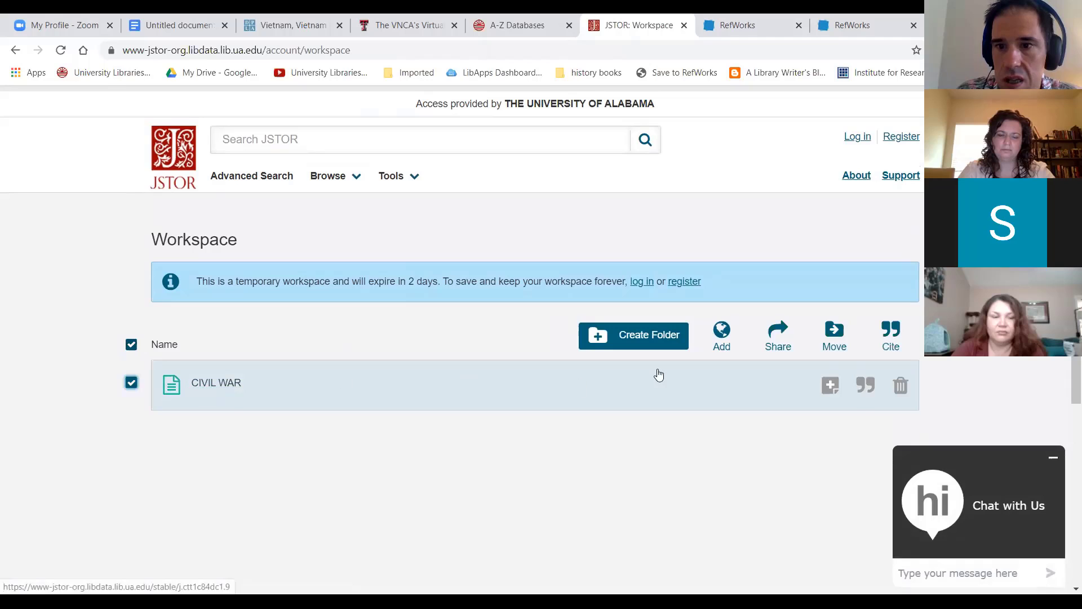
left_click(867, 386)
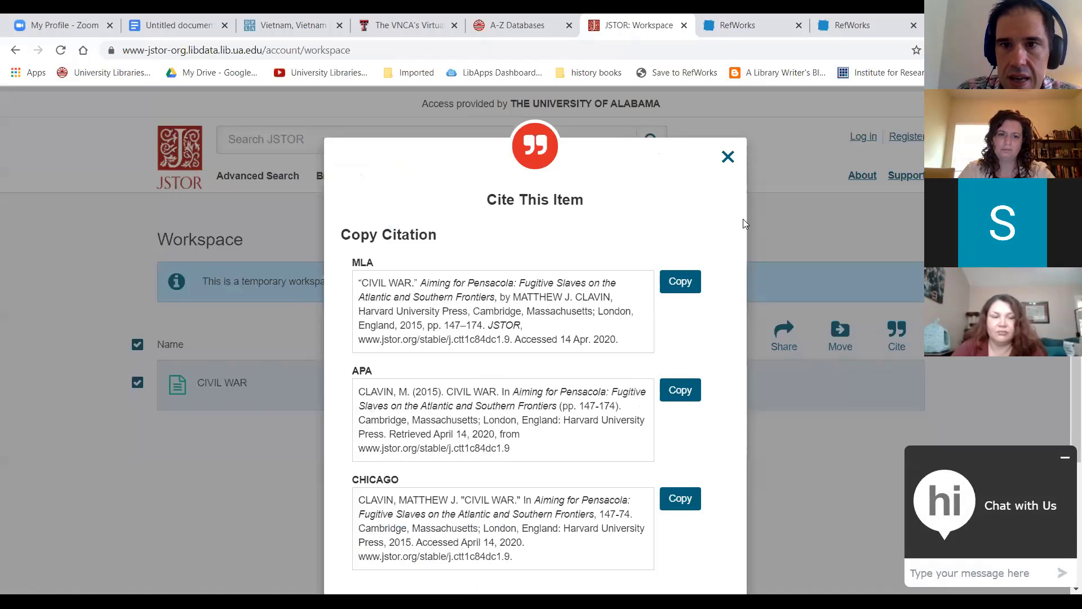
left_click(699, 389)
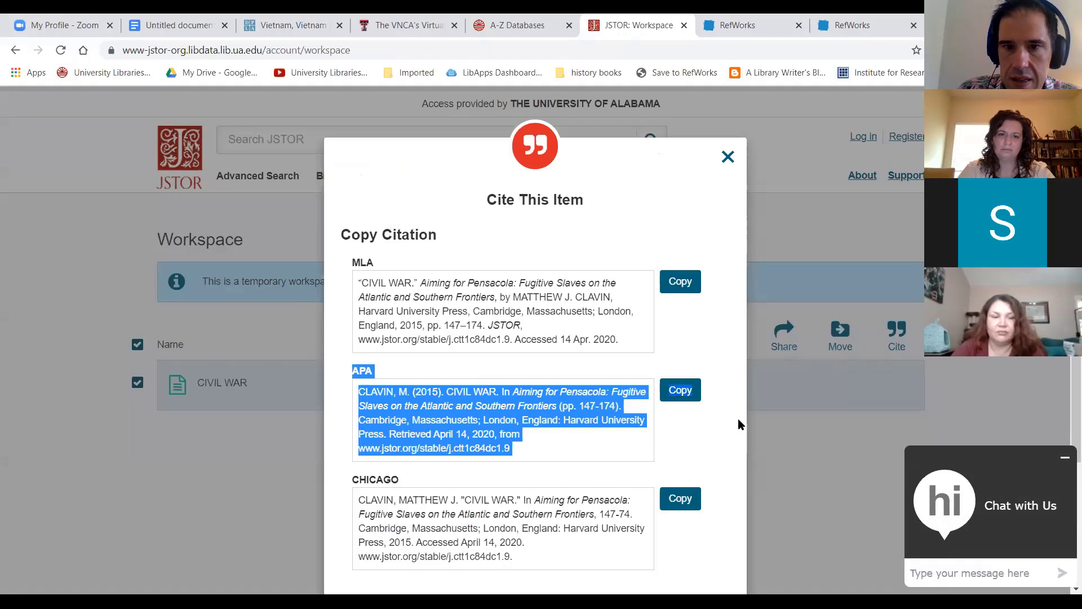
scroll(738, 424, "down", 3)
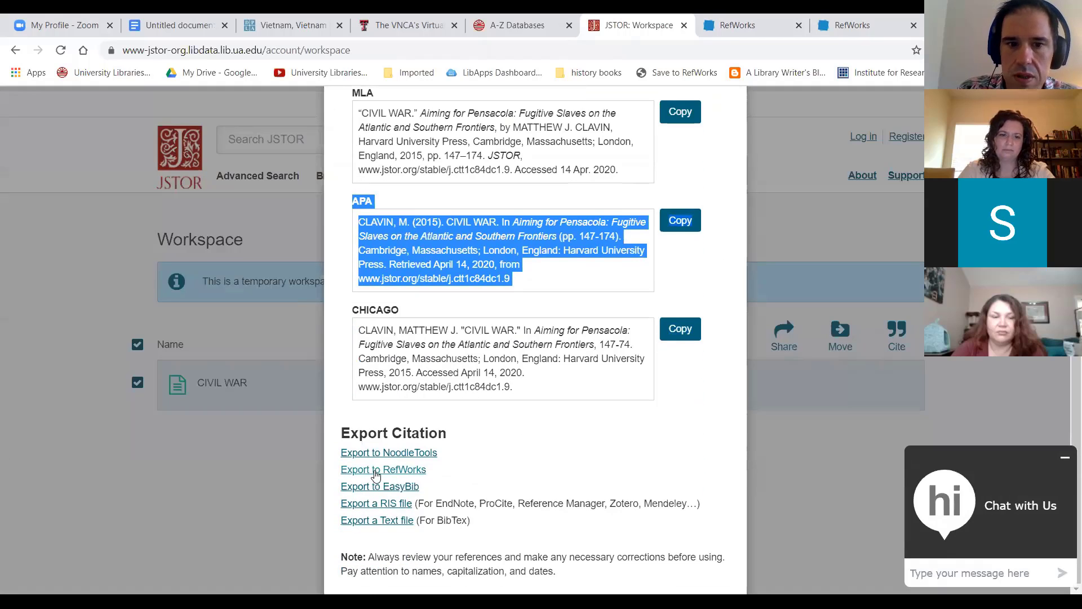
left_click(376, 470)
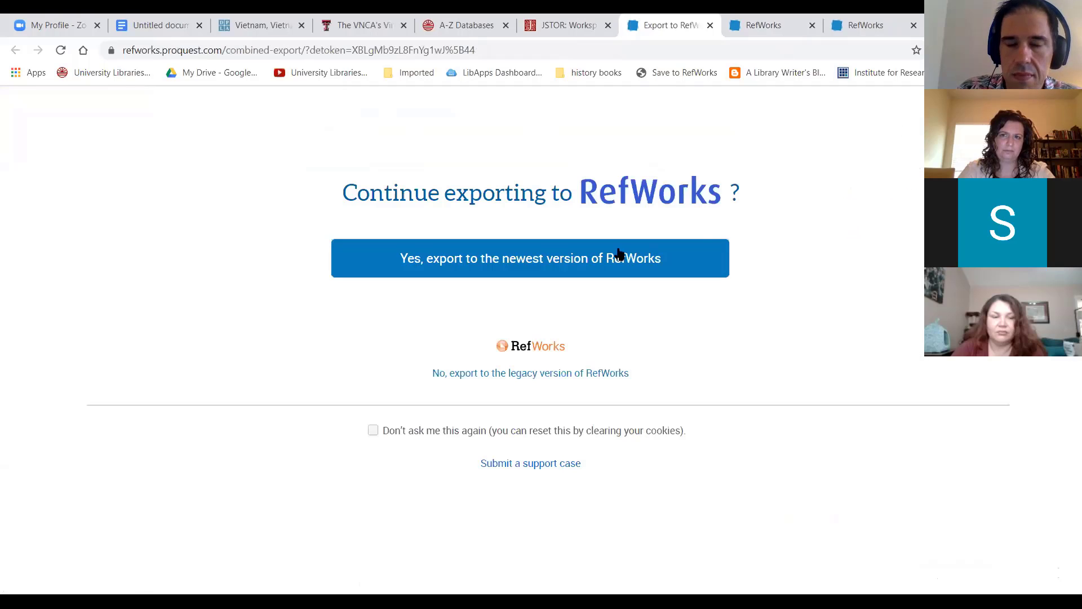
left_click(619, 255)
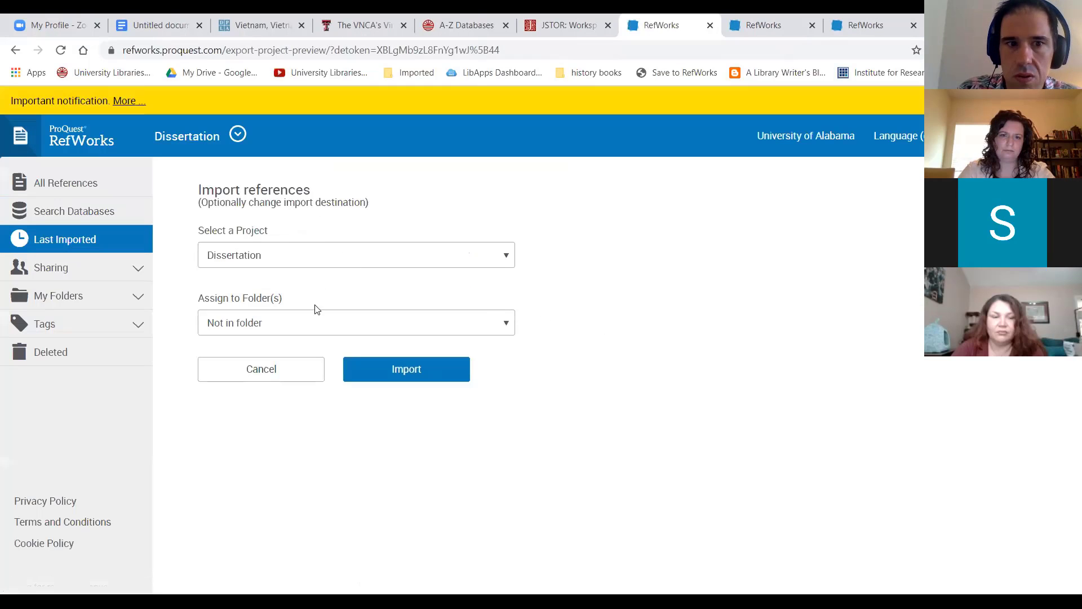
Step: Import the CIVIL WAR reference into the Chapter 1 folder of the Dissertation project and expand the folder list
left_click(294, 322)
left_click(279, 347)
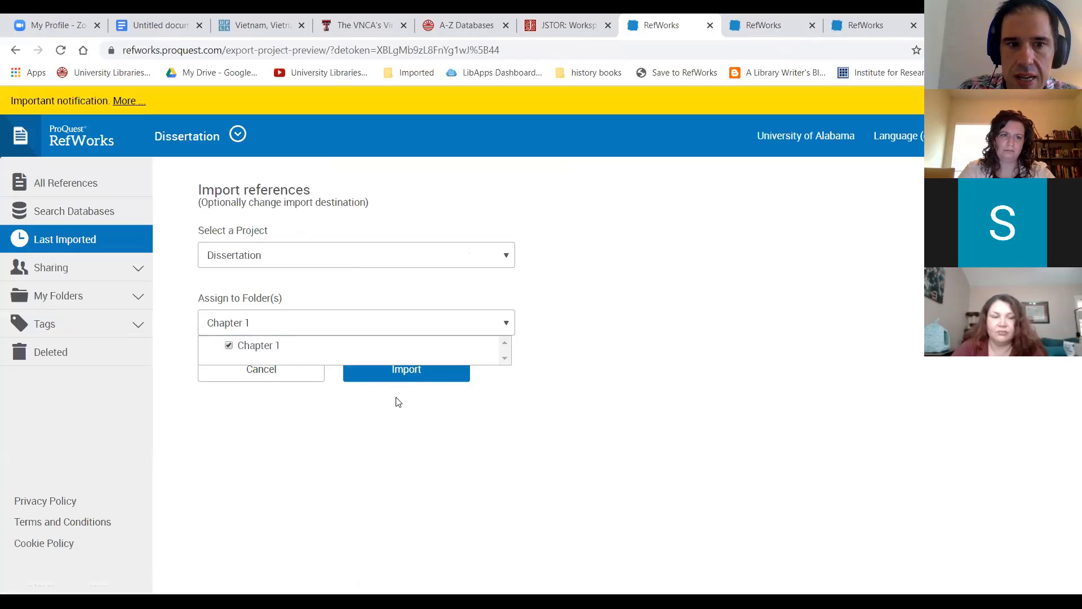
left_click(396, 370)
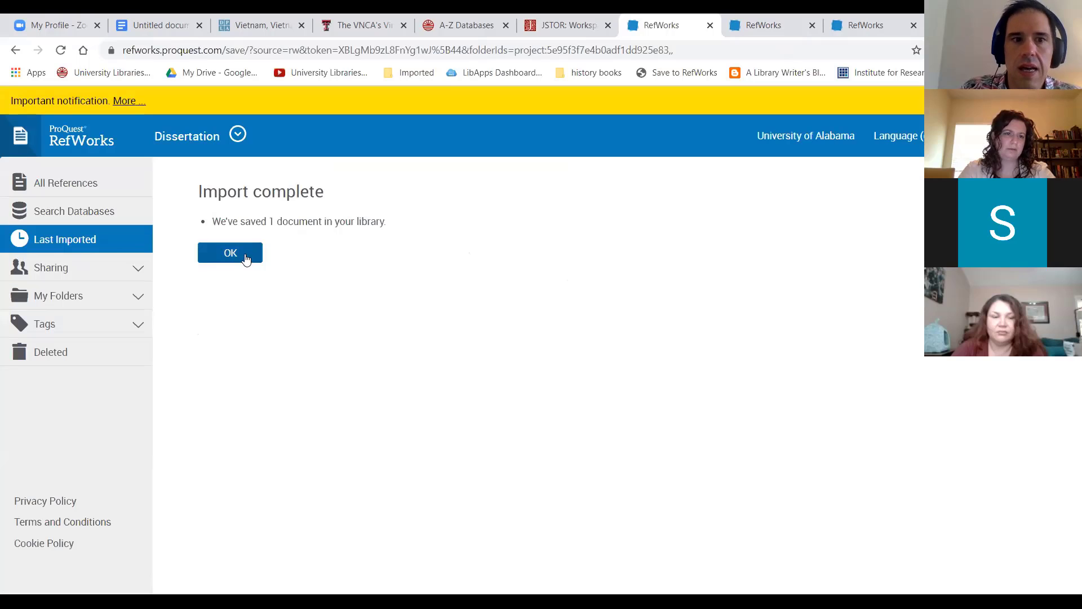
left_click(244, 255)
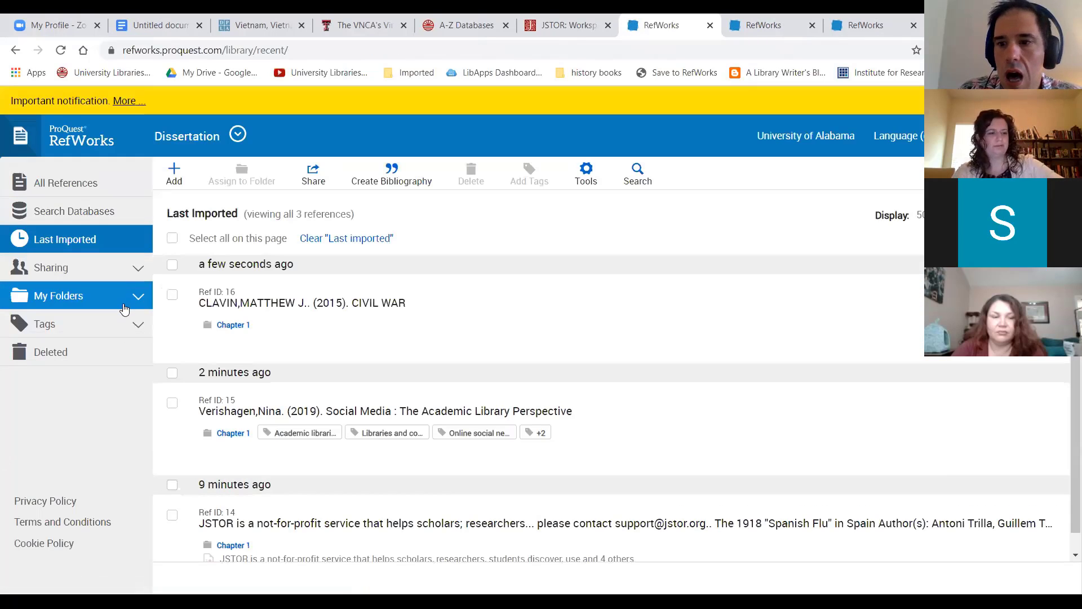
left_click(123, 304)
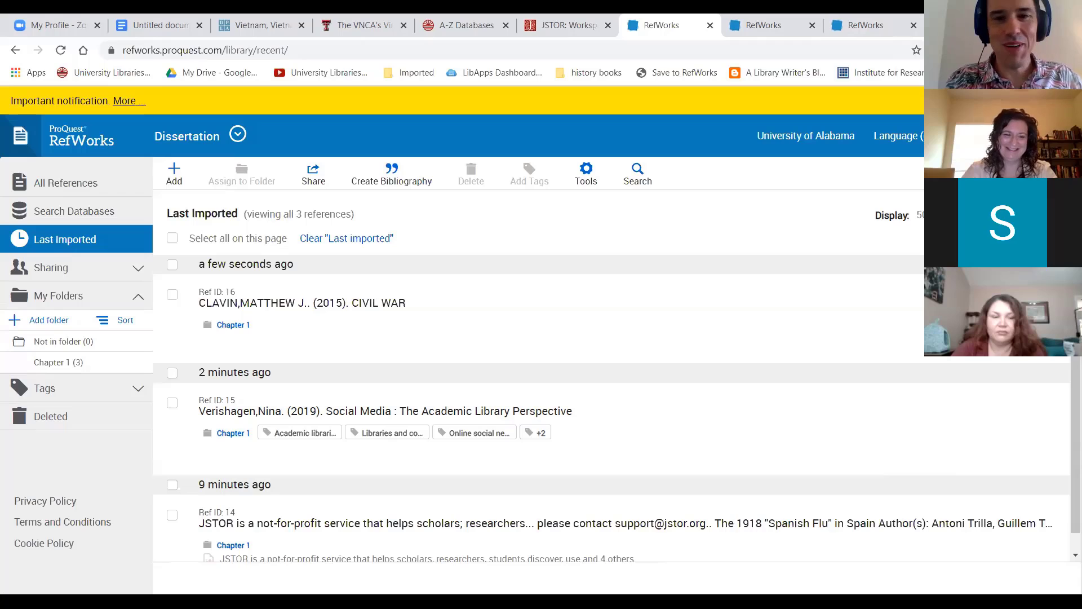
key("ctrl+t")
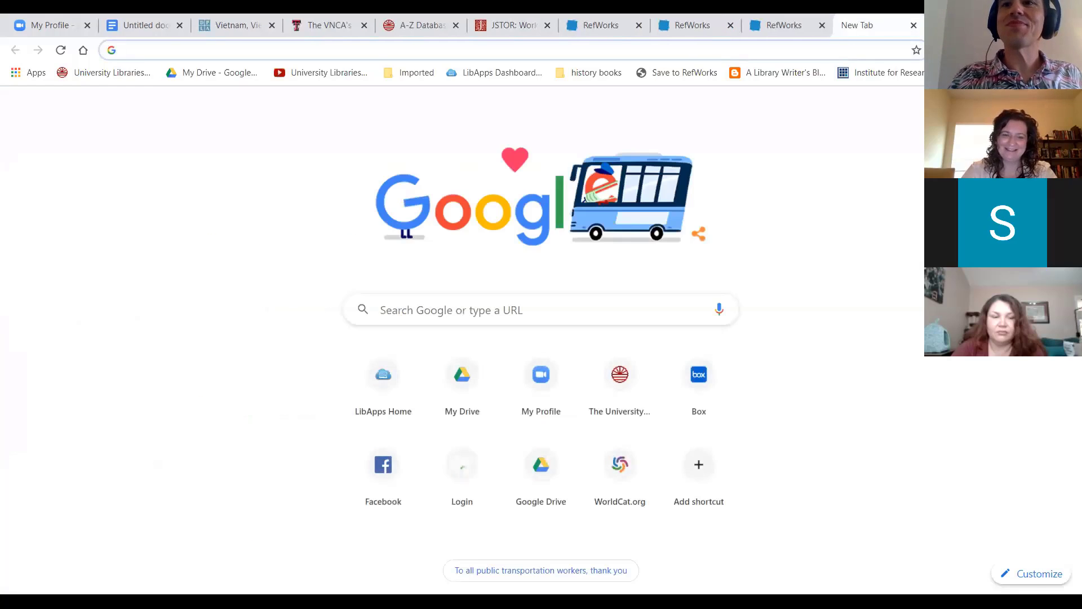
left_click(914, 27)
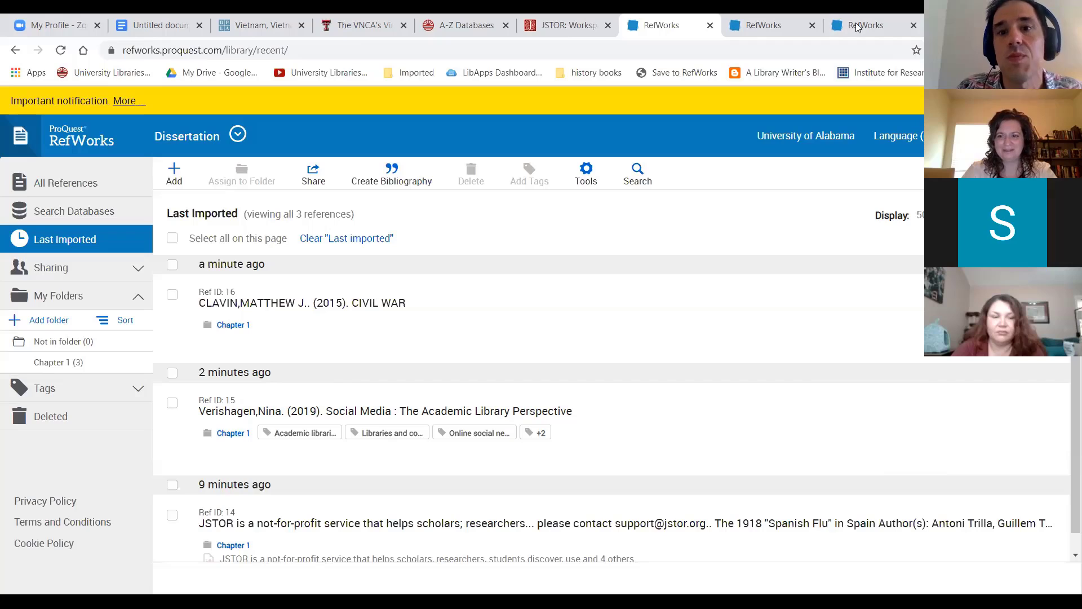
Step: Review the options for adding references, and open the RefWorks tools page to view the Save to RefWorks tool
left_click(174, 172)
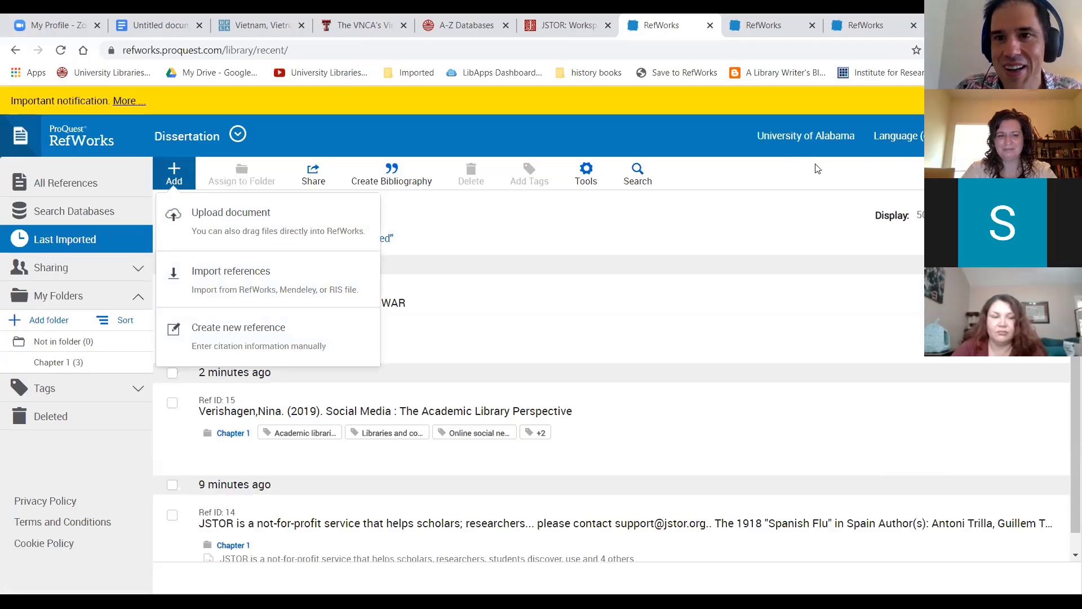
left_click(779, 169)
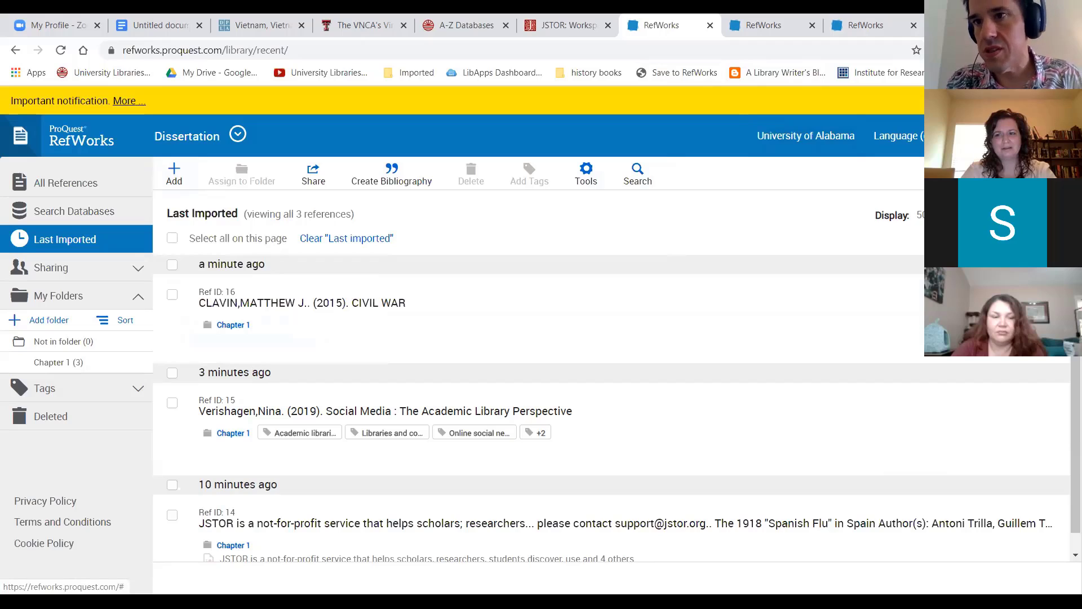
left_click(1003, 135)
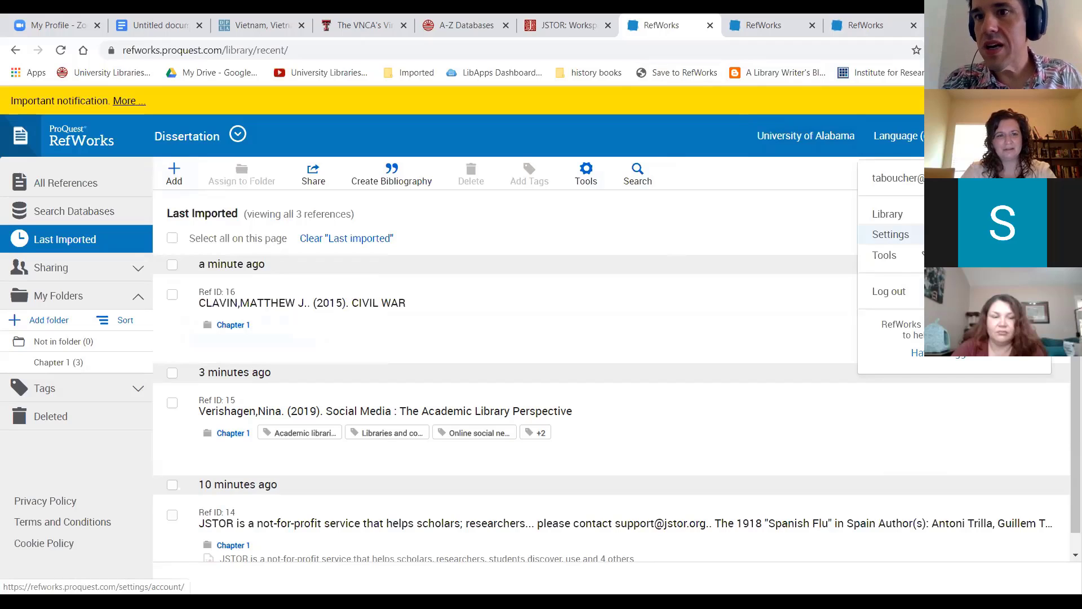
left_click(904, 257)
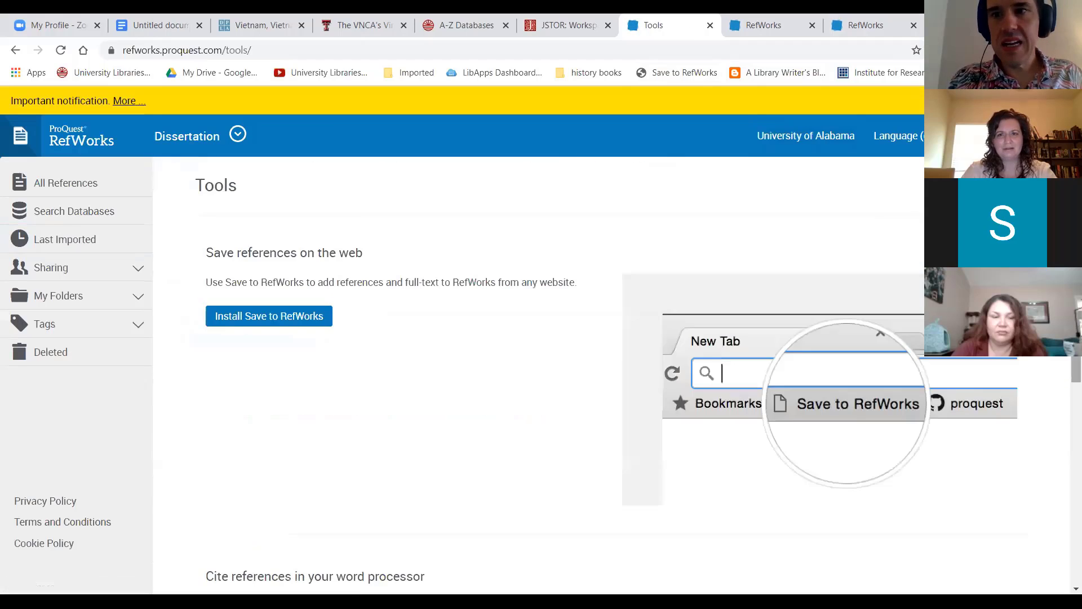
scroll(387, 250, "down", 4)
scroll(387, 249, "up", 3)
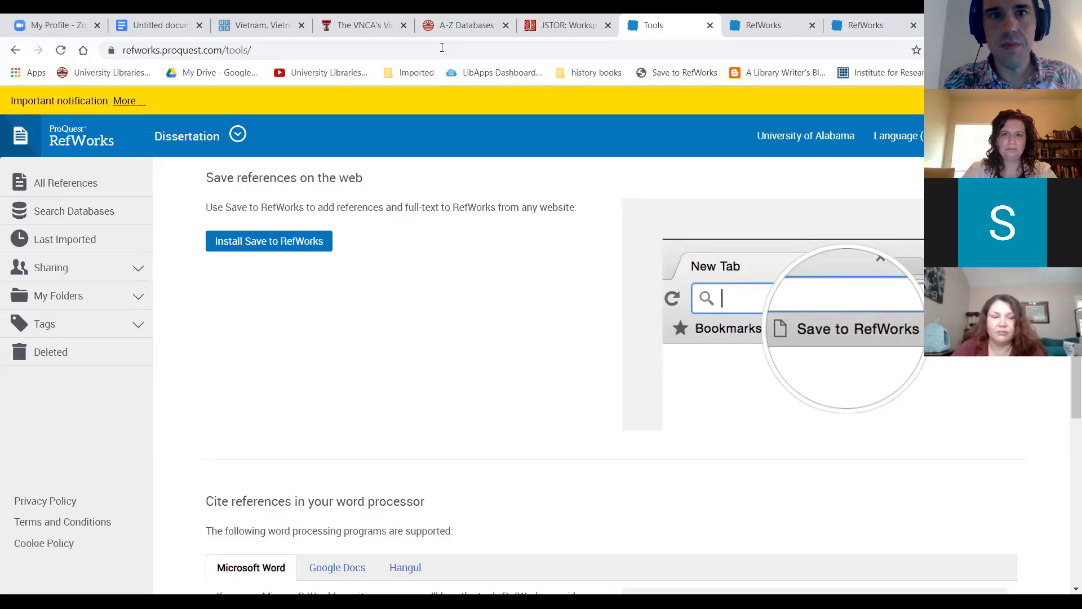
Step: Open the Save to RefWorks form on the DPLA page for Vietnam, Vietnam and review its metadata fields
left_click(247, 26)
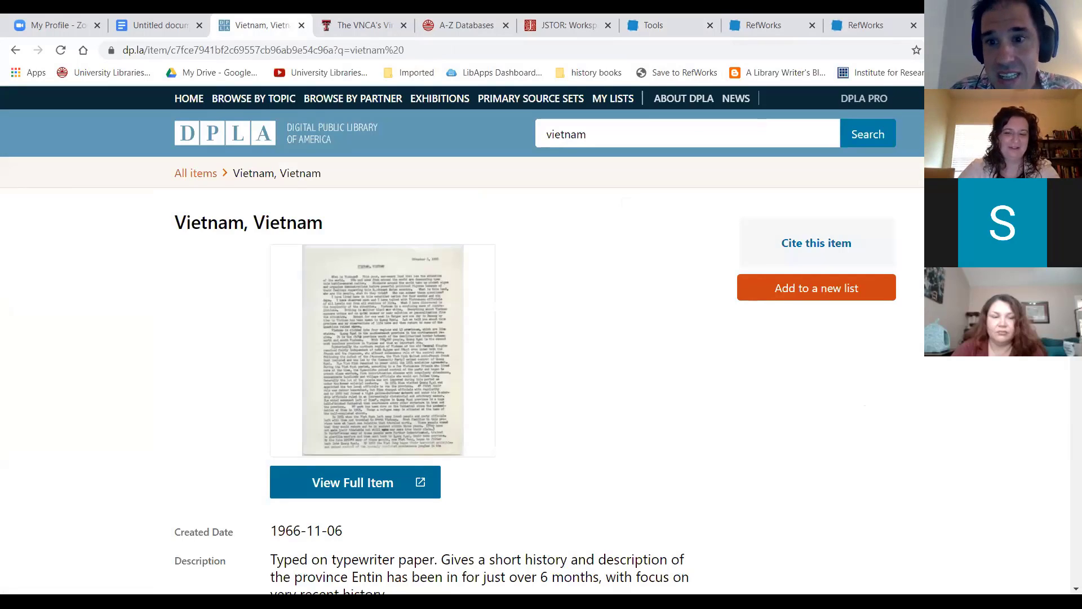
scroll(462, 341, "down", 1)
scroll(462, 340, "up", 1)
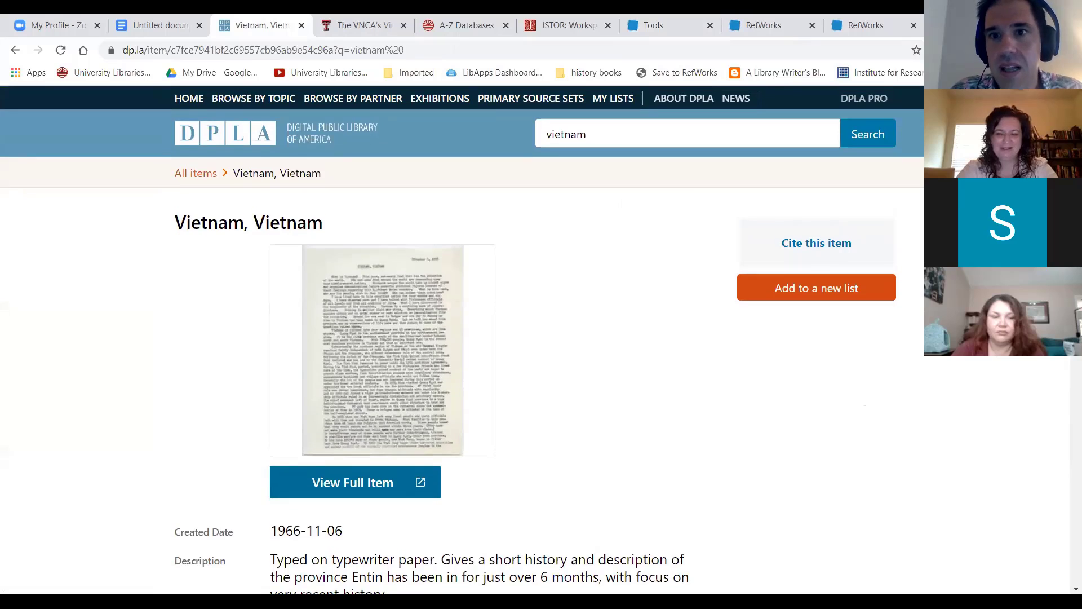
left_click(684, 74)
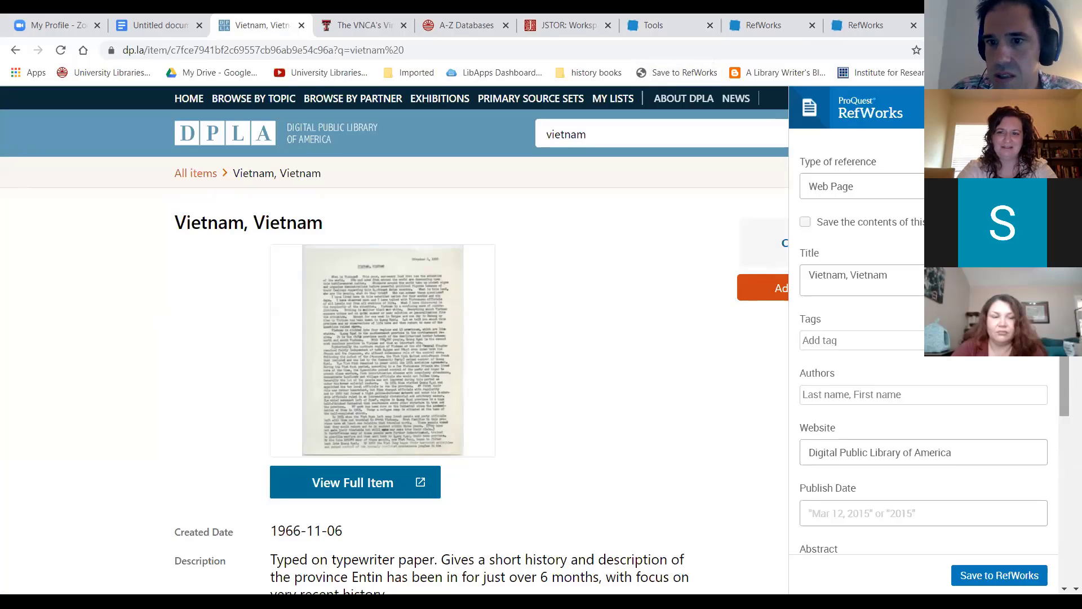
scroll(925, 322, "down", 3)
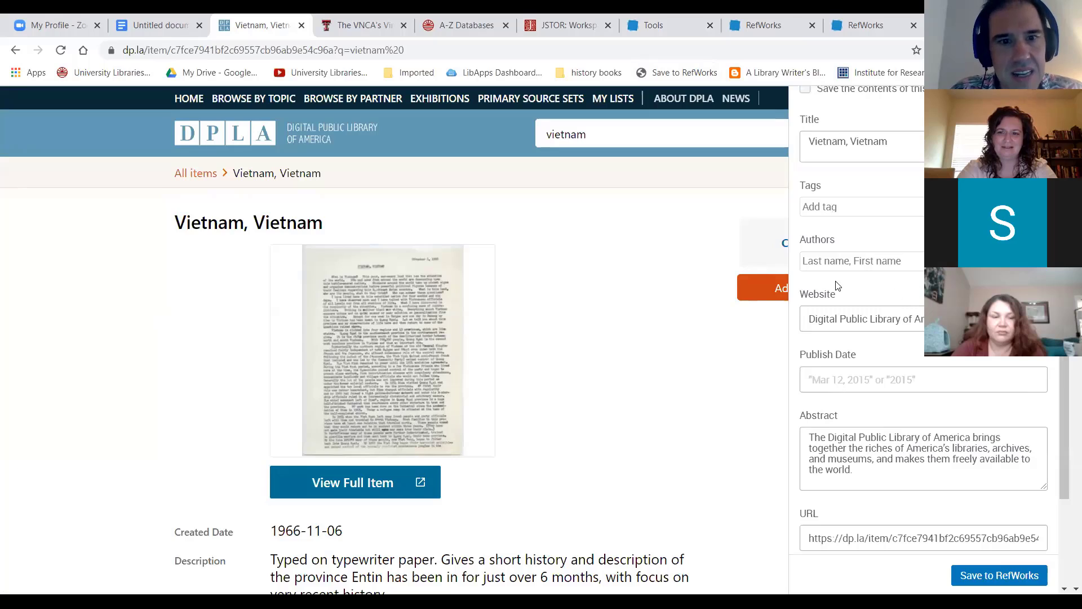
left_click(849, 255)
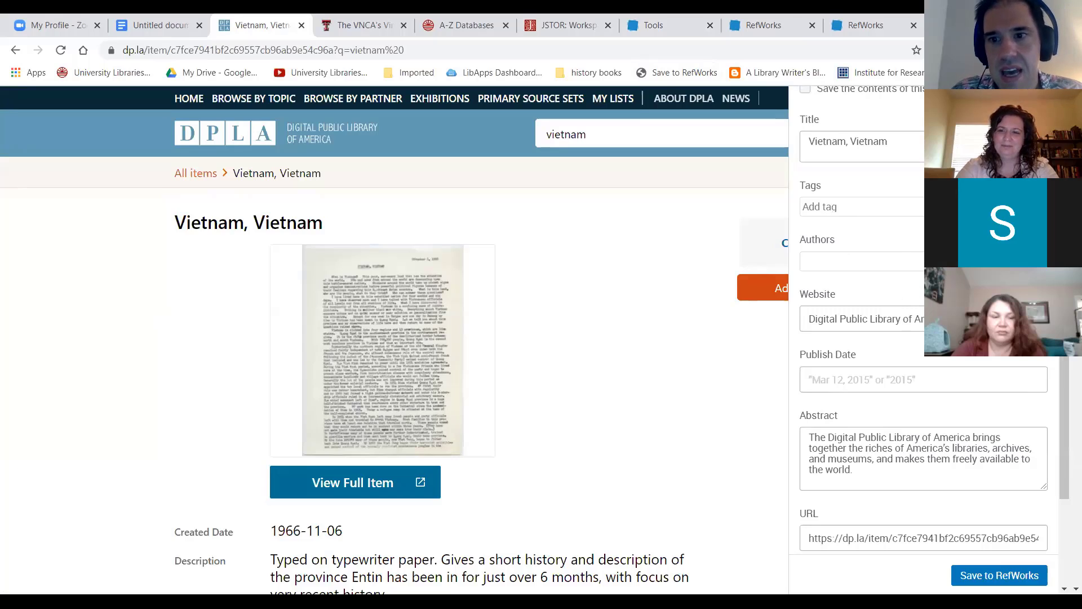
scroll(1064, 429, "down", 1)
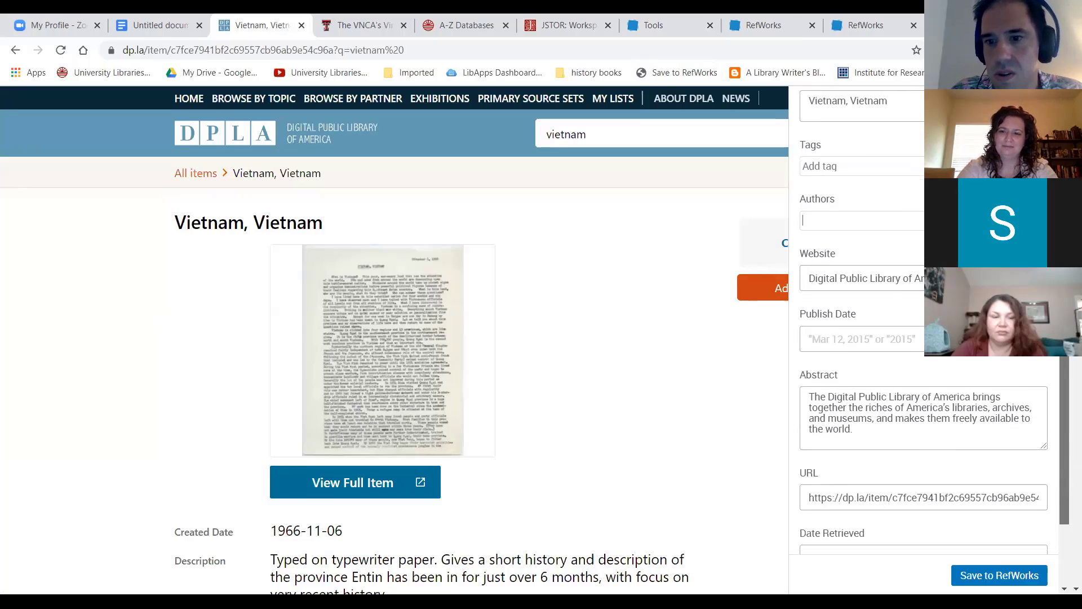
scroll(924, 395, "down", 2)
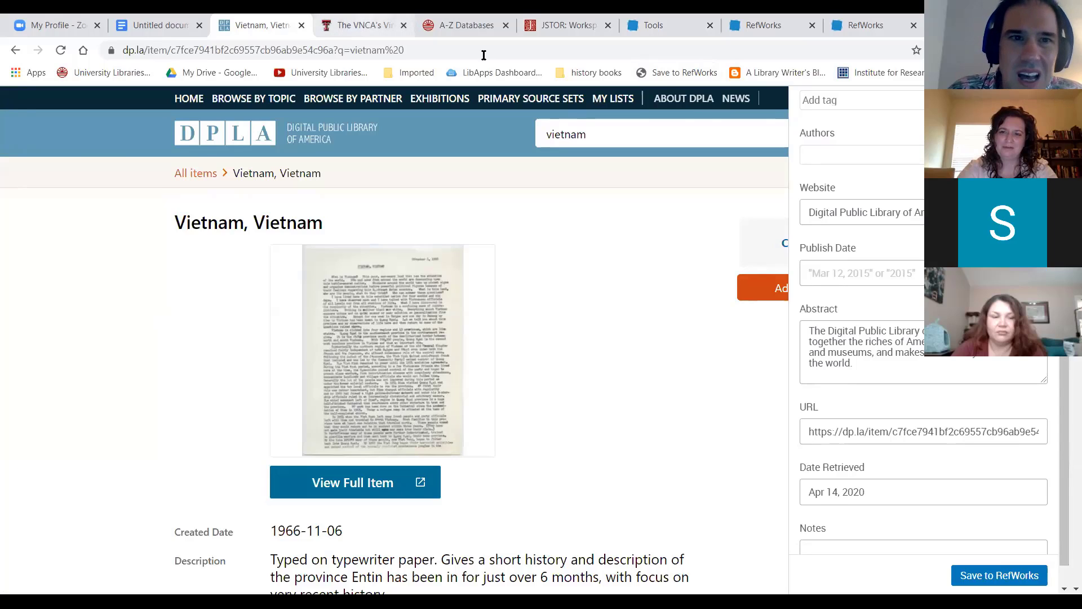
Step: Review the Save to RefWorks form and its reference types on the Veterans Issues and Answers archive page, and close the form
key("ctrl+Tab")
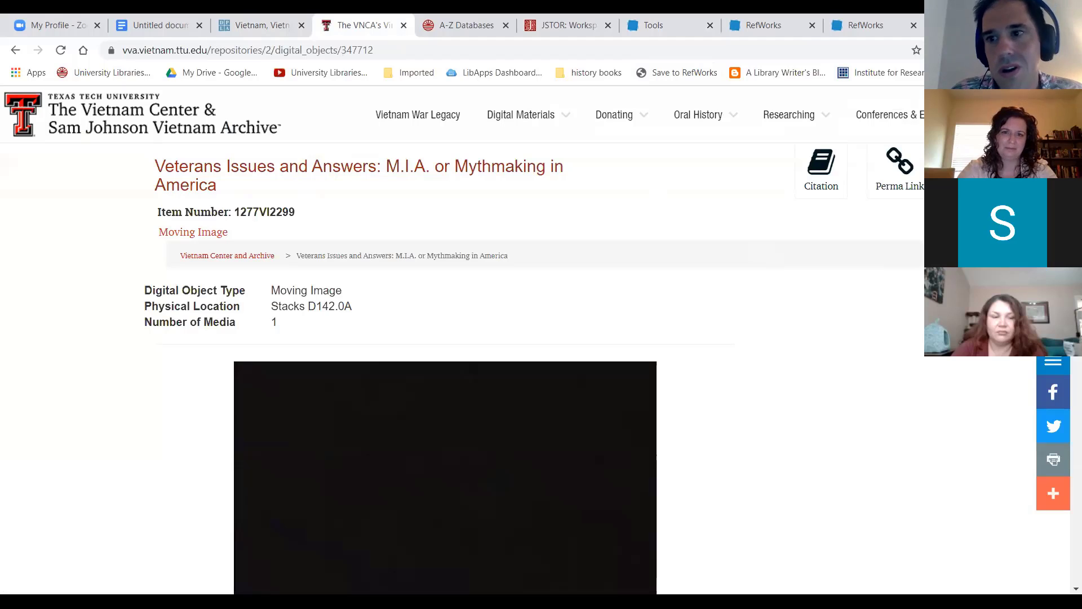
scroll(534, 361, "down", 1)
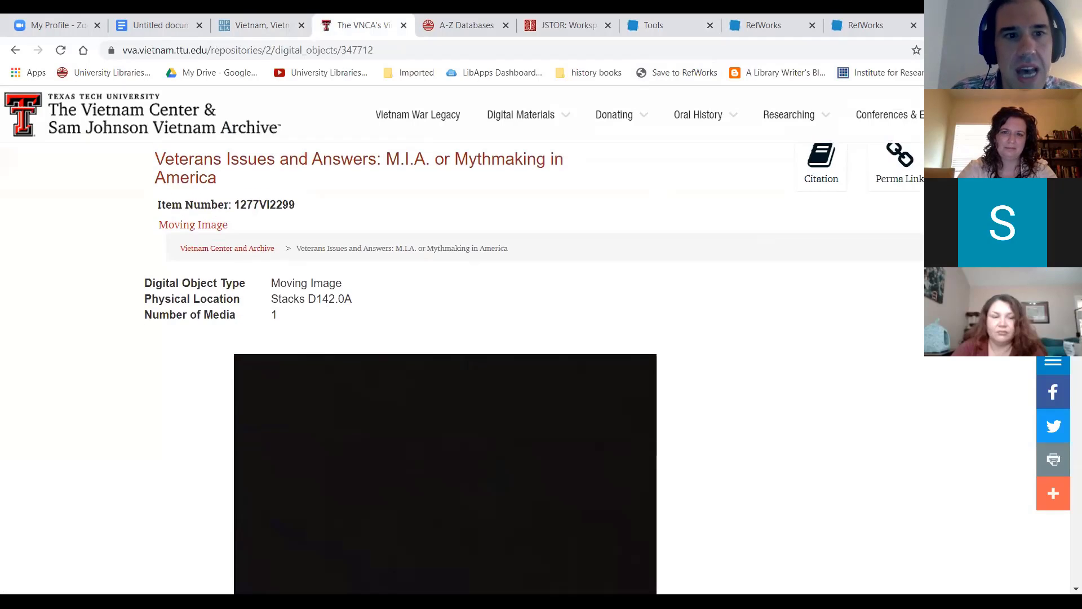
scroll(534, 361, "down", 1)
scroll(534, 361, "up", 2)
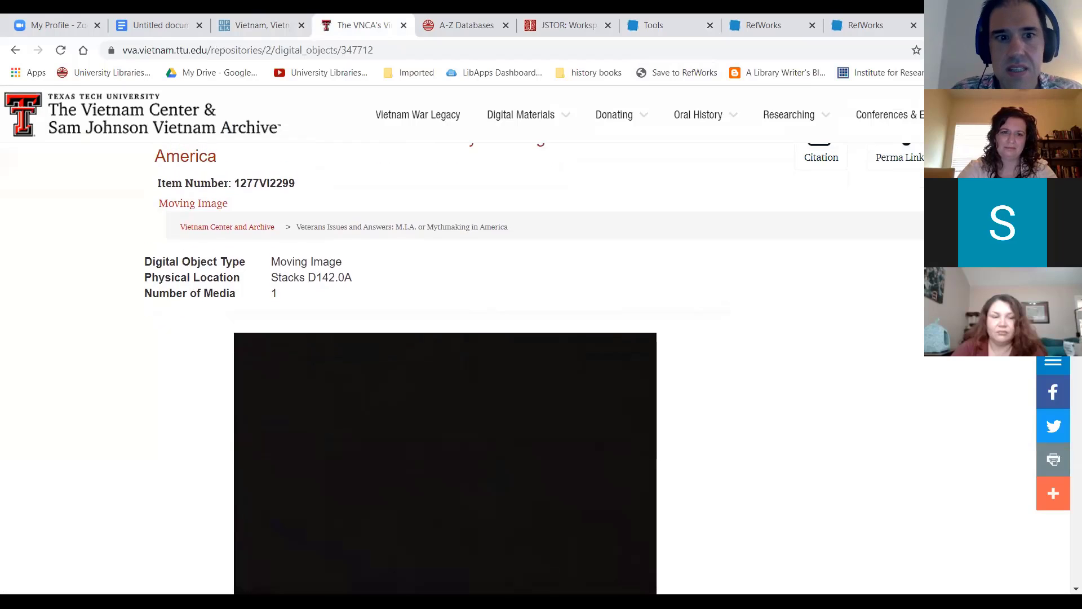
scroll(535, 360, "down", 1)
scroll(535, 361, "down", 1)
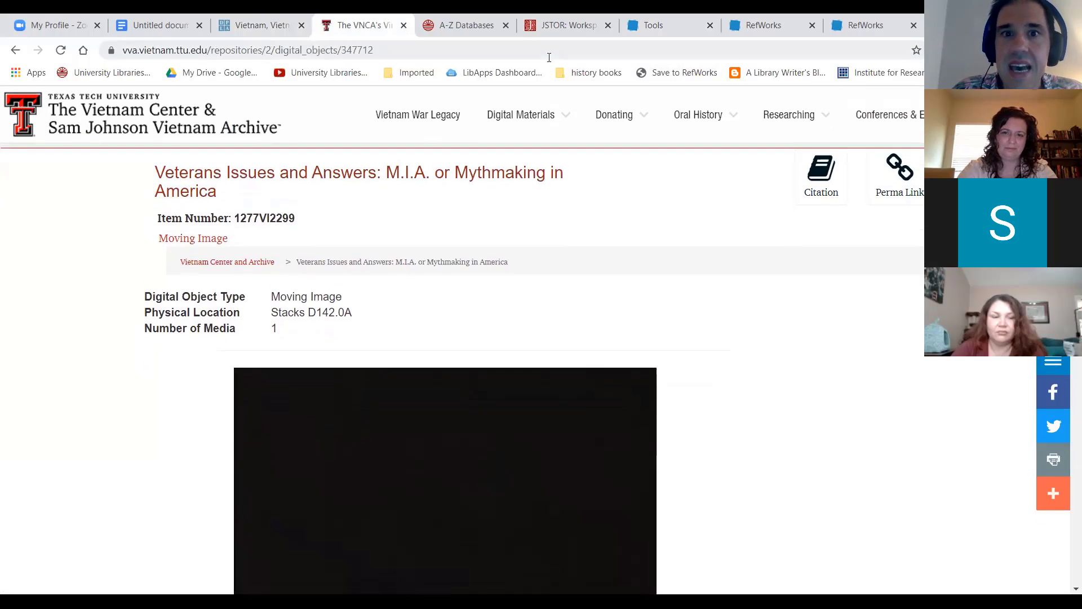
left_click(699, 73)
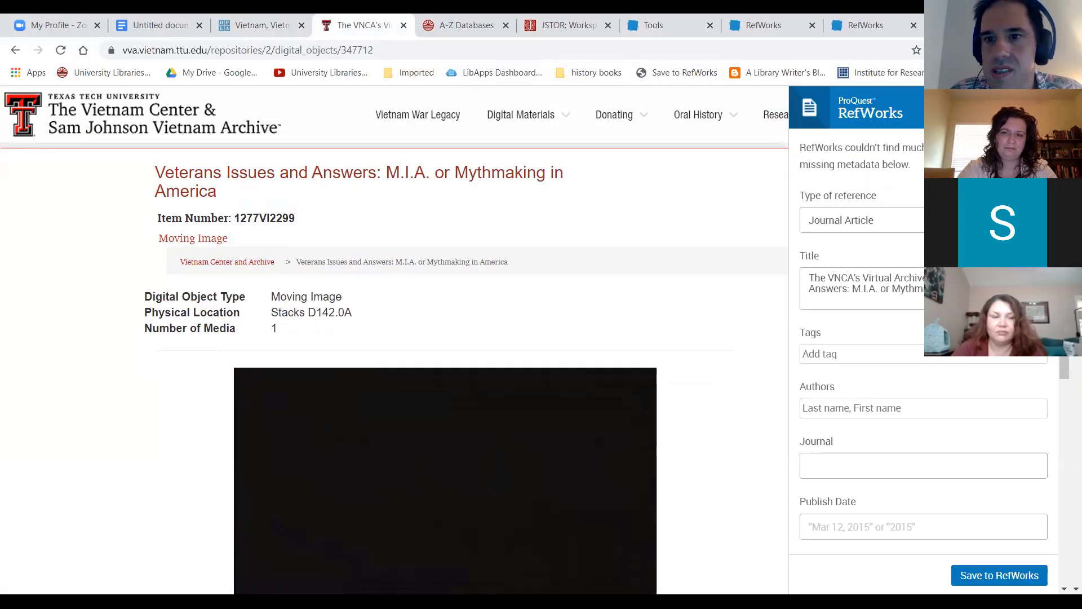
left_click(959, 220)
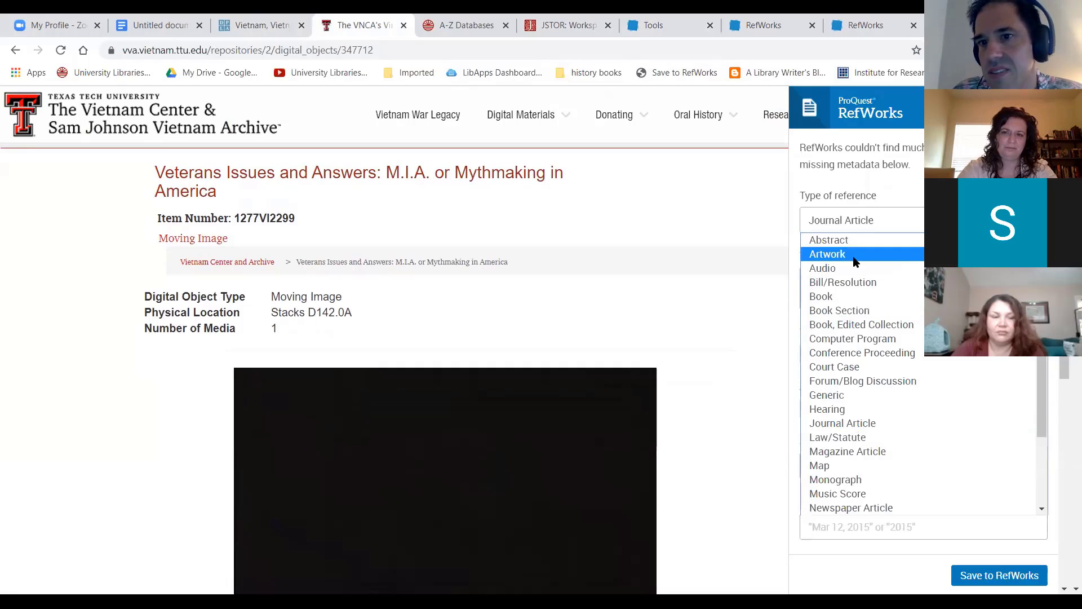
left_click(799, 178)
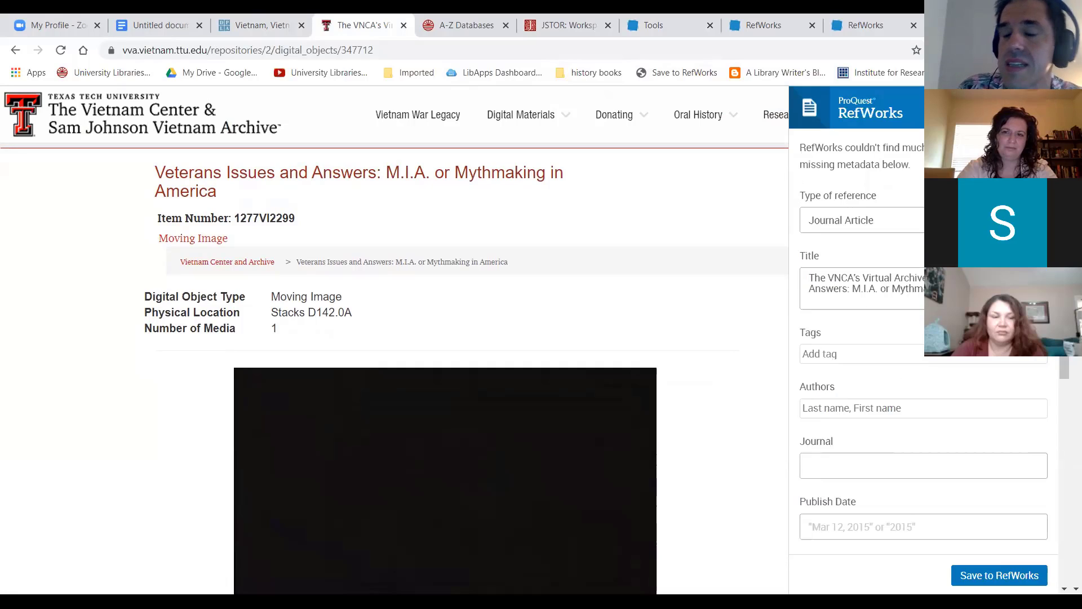
left_click(1041, 107)
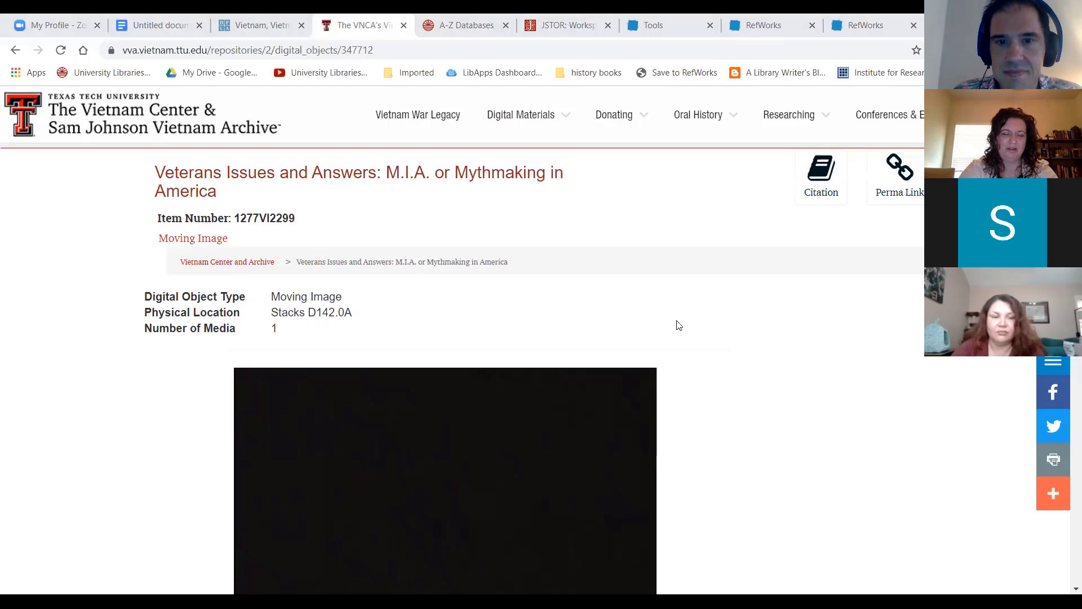
Step: Return to the RefWorks library, open the Chapter 1 folder and create a bibliography from all its references
left_click(855, 20)
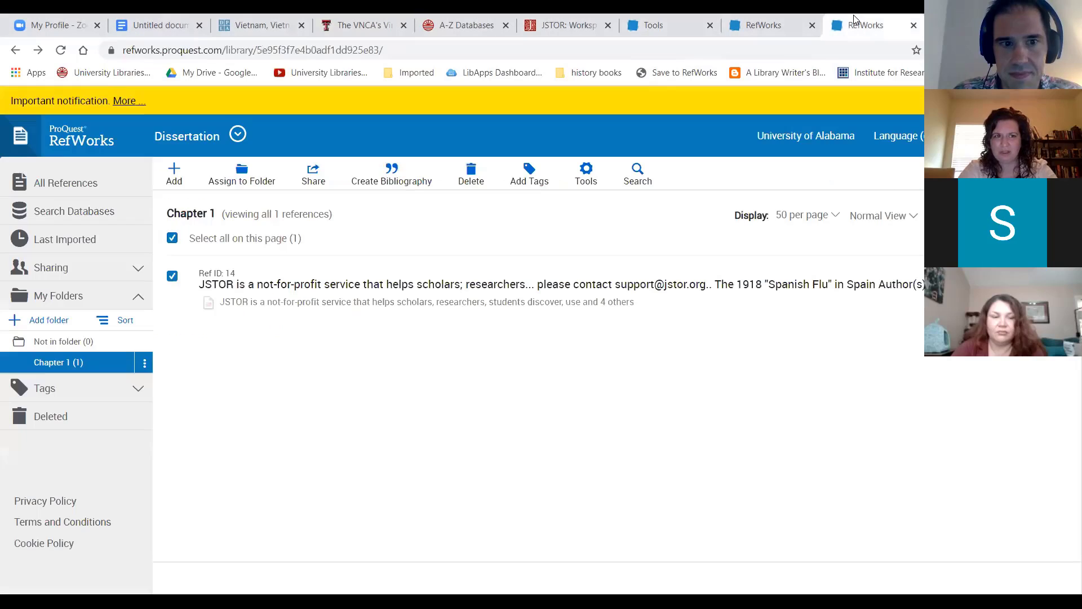
left_click(789, 25)
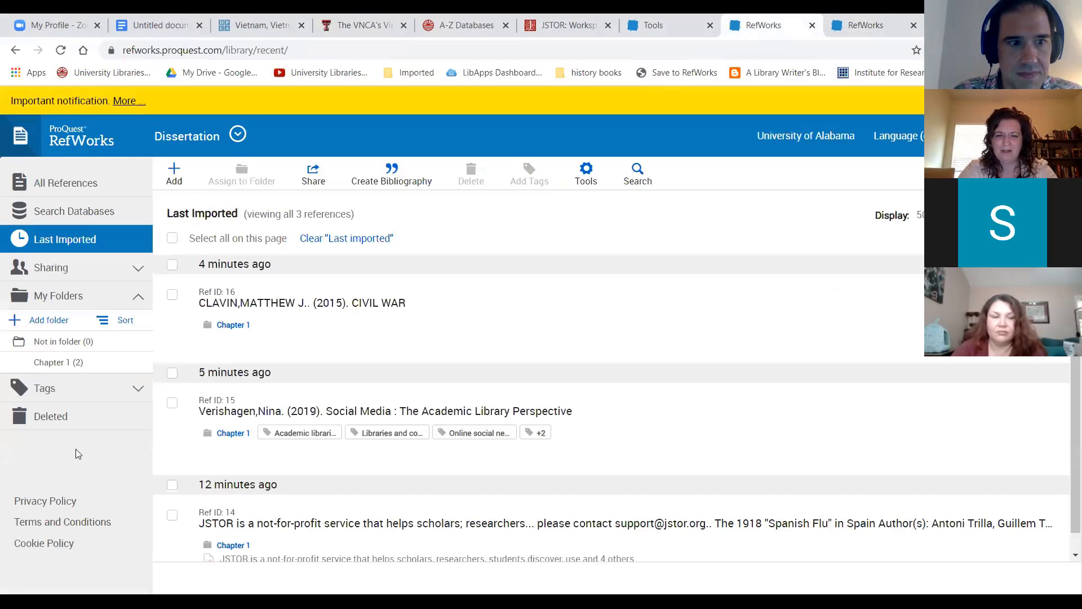
left_click(79, 364)
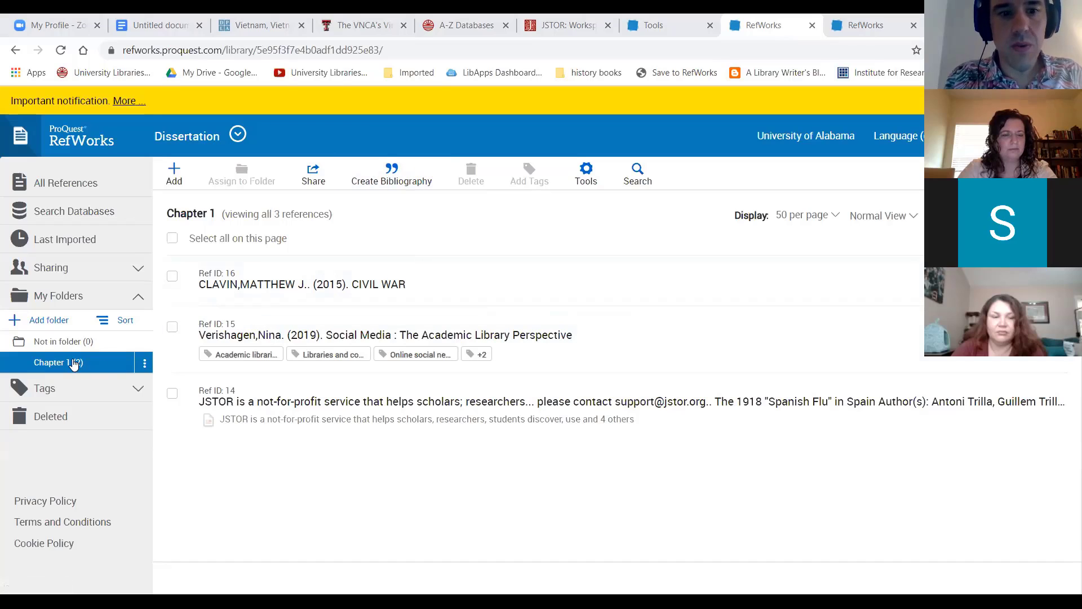
left_click(403, 185)
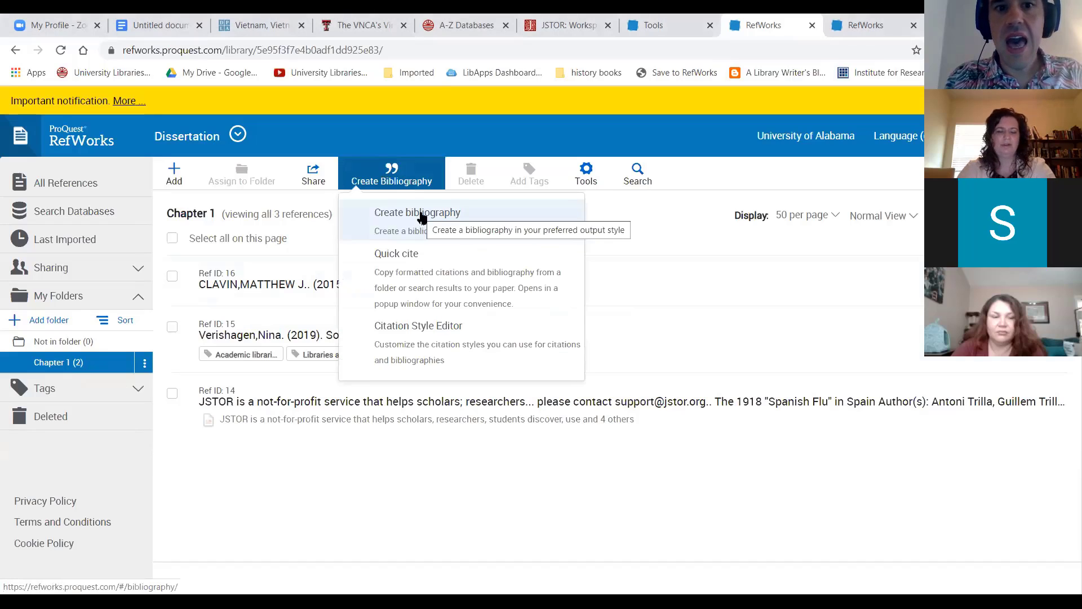
left_click(421, 216)
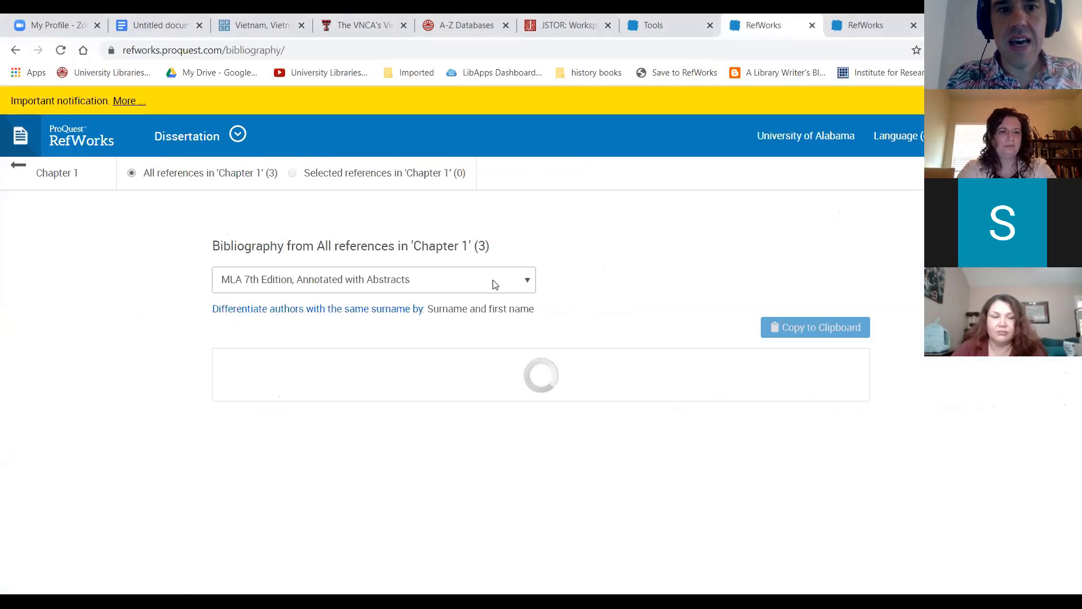
Step: Set the bibliography style to Chicago 15th Edition (Author-Date System) and copy the bibliography to the clipboard, returning to the Chapter 1 folder
left_click(494, 285)
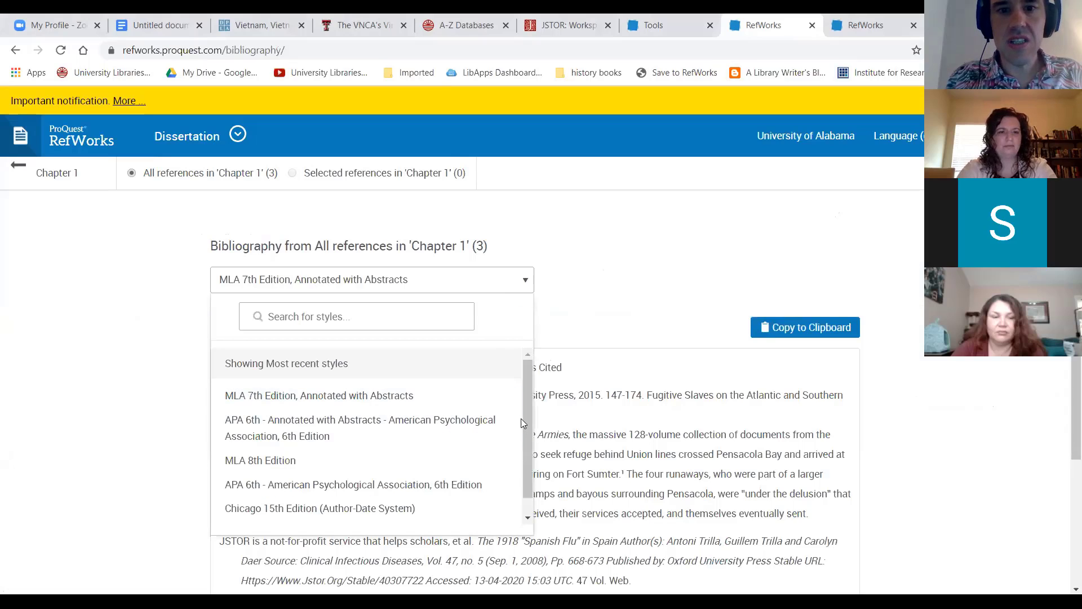
left_click_drag(526, 417, 523, 488)
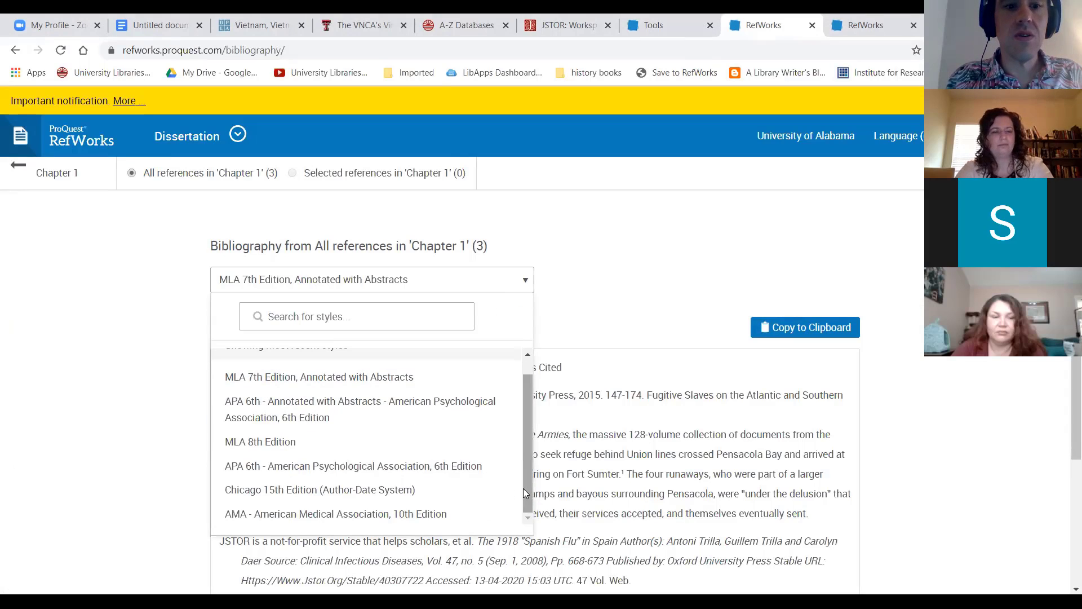
left_click(370, 489)
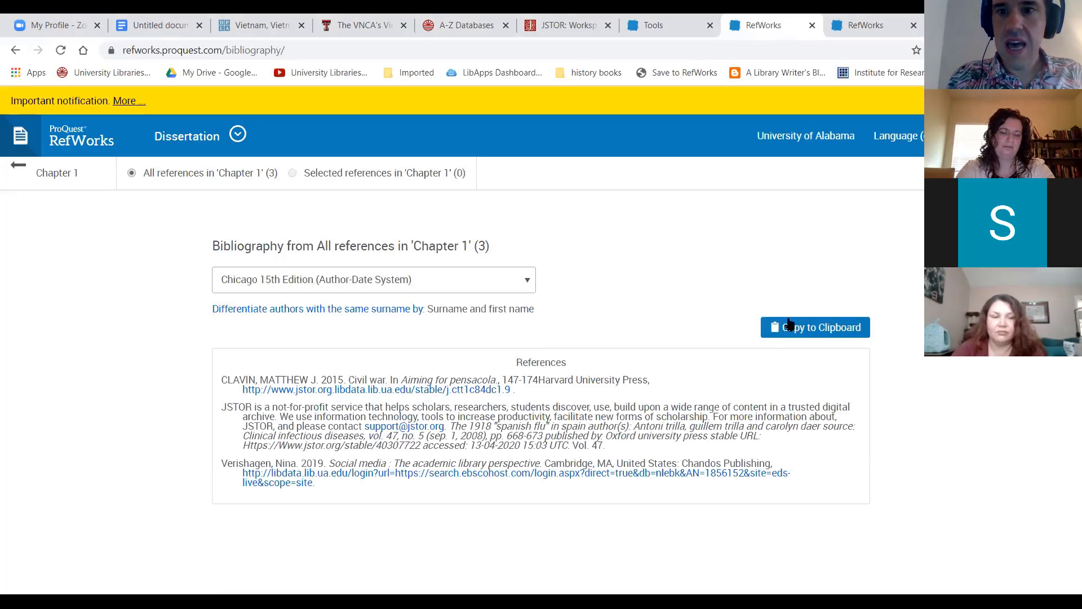
left_click(806, 332)
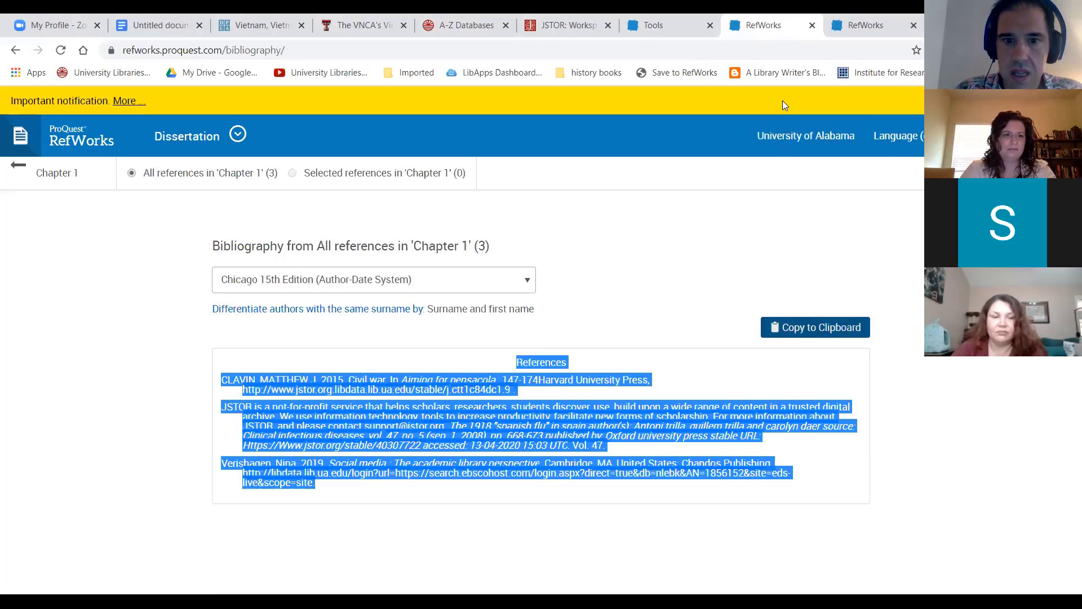
left_click(613, 295)
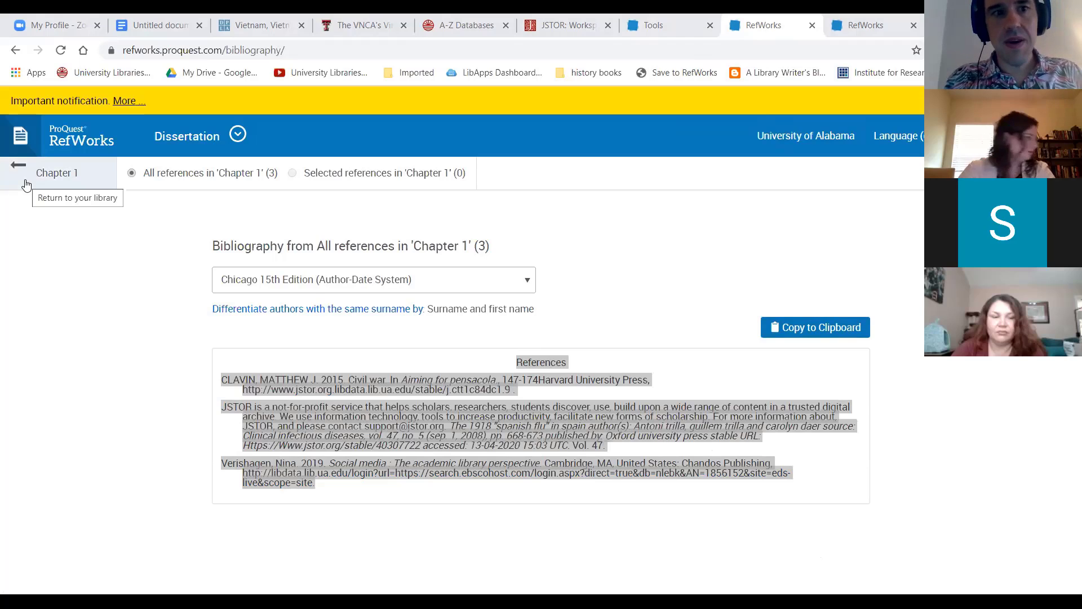
left_click(19, 166)
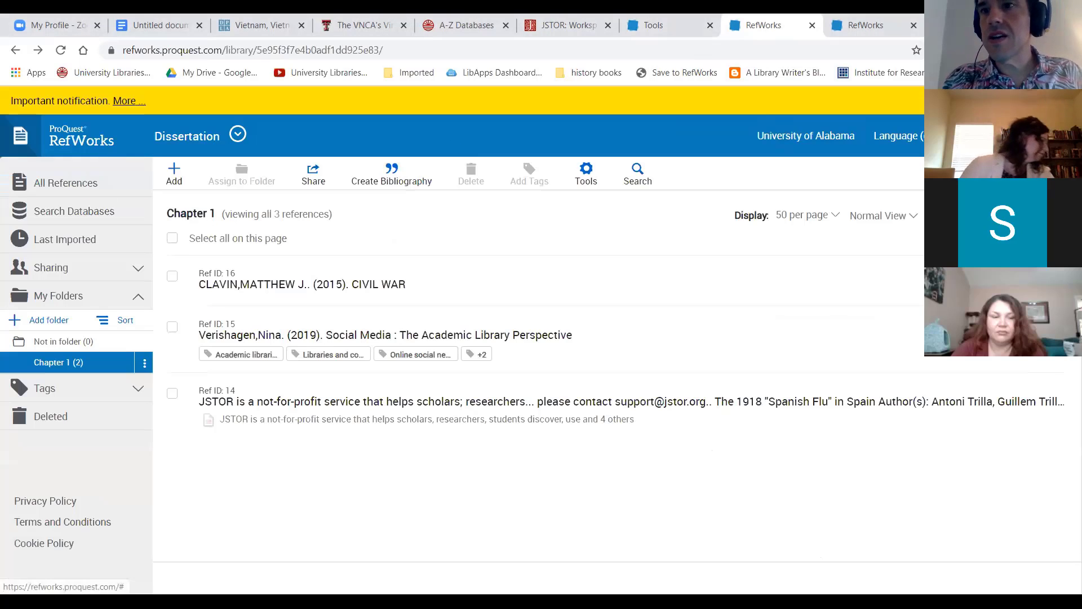
Step: Open the RefWorks tools page and examine the options for citing references in a word processor
left_click(1003, 136)
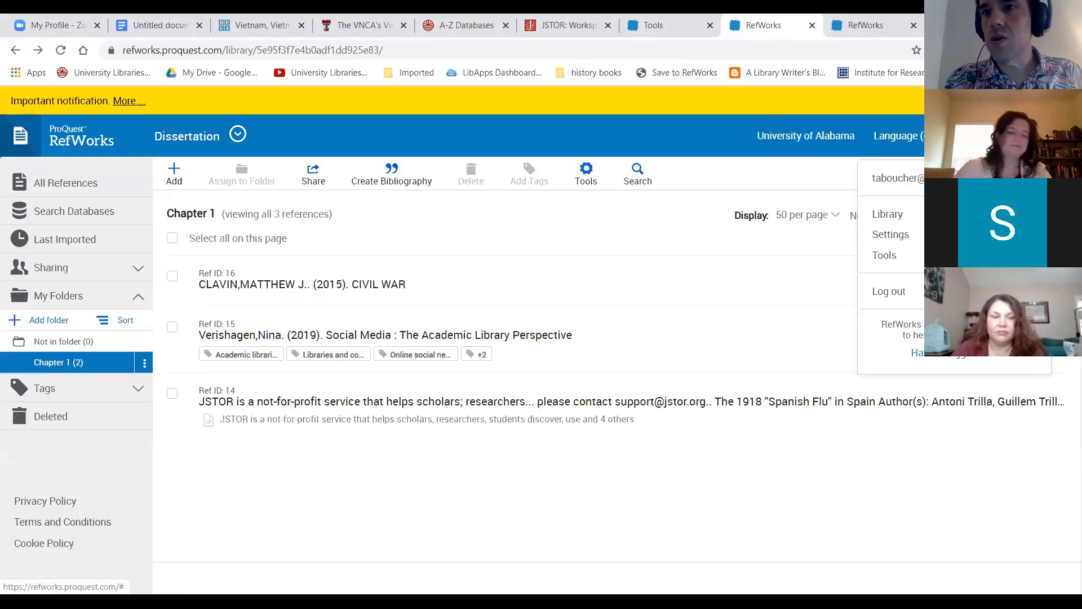
left_click(920, 253)
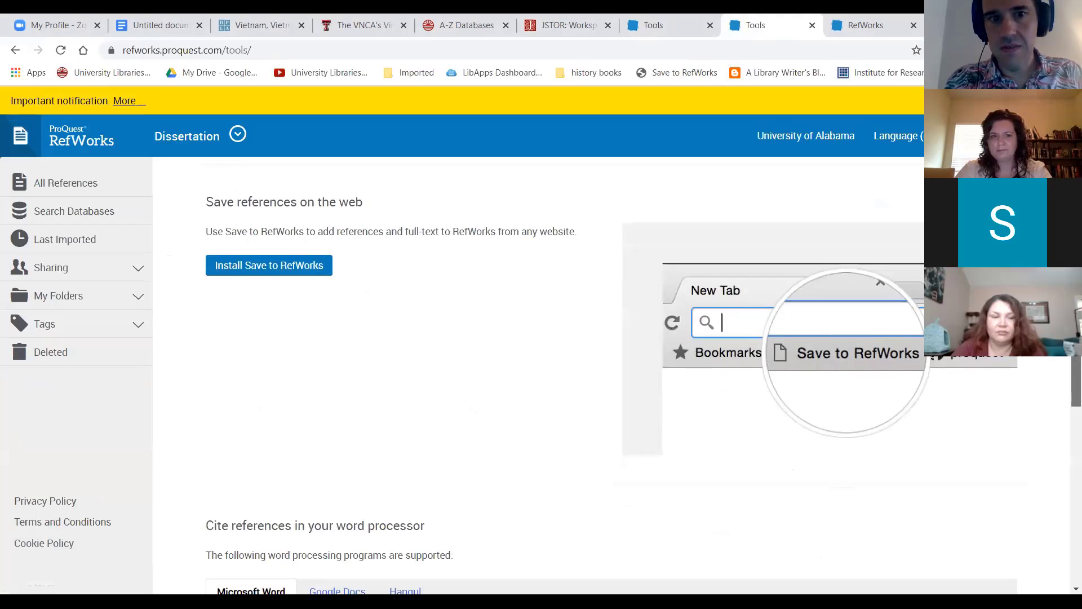
scroll(1065, 404, "down", 6)
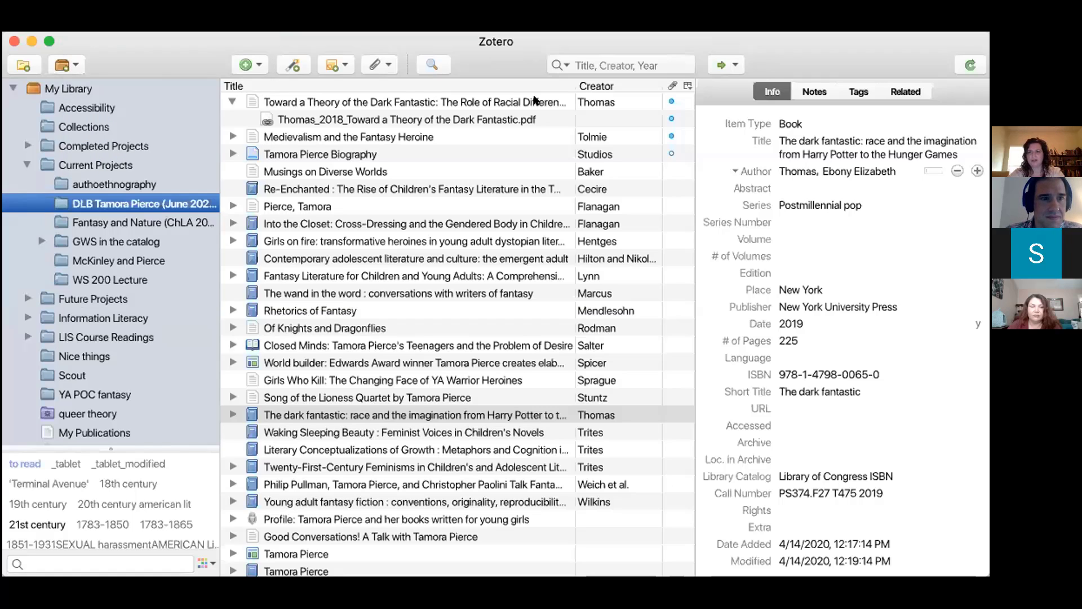
left_click(883, 204)
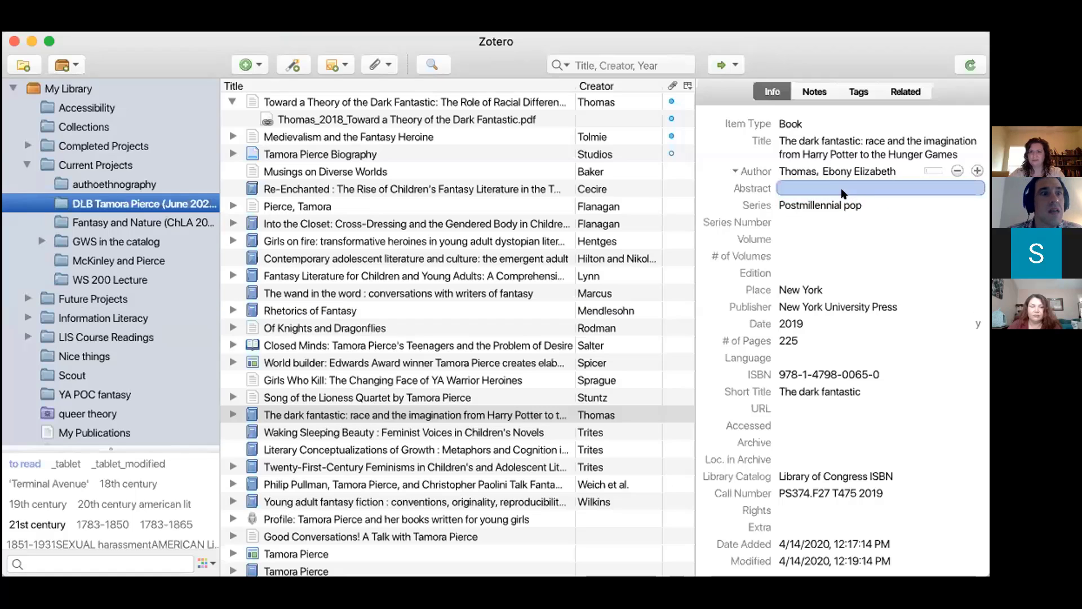
Step: Switch to Zotero, open its add-ons manager and view the details of the Zotero Word for Mac Integration extension
left_click(868, 238)
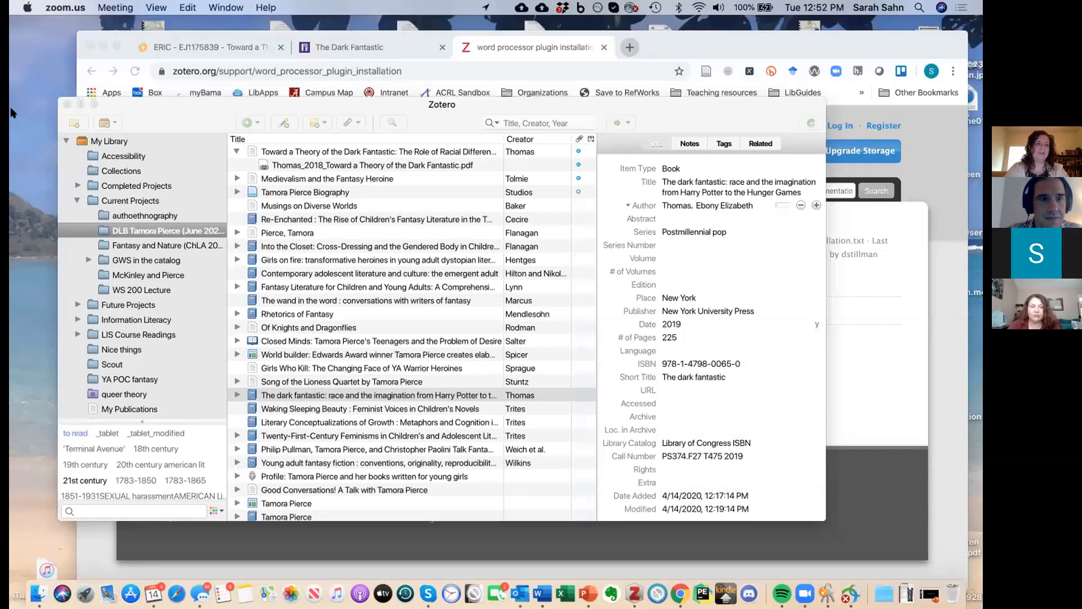
left_click(194, 123)
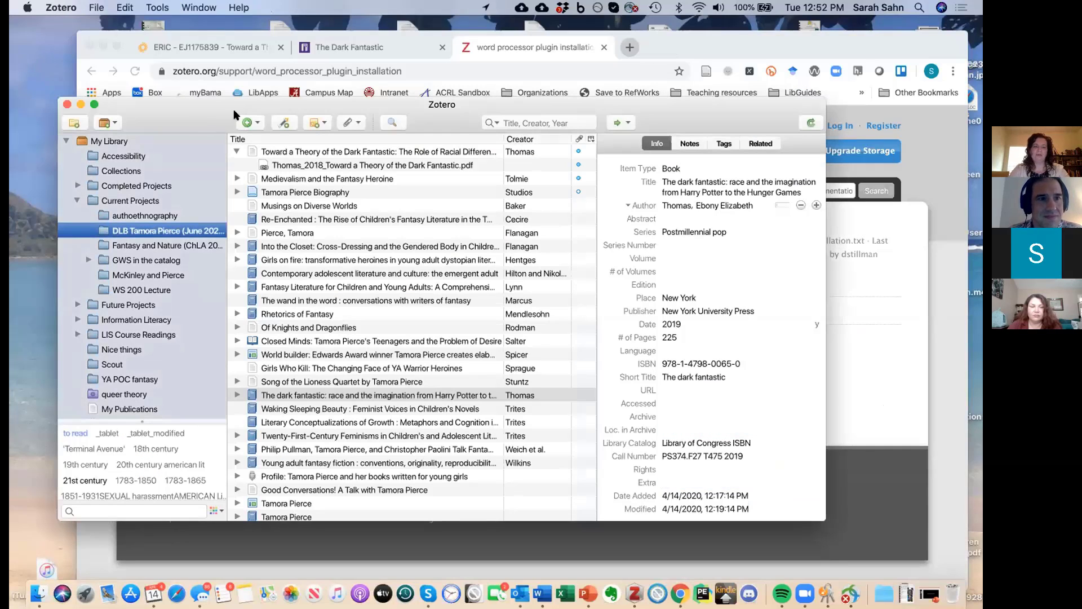
left_click(156, 8)
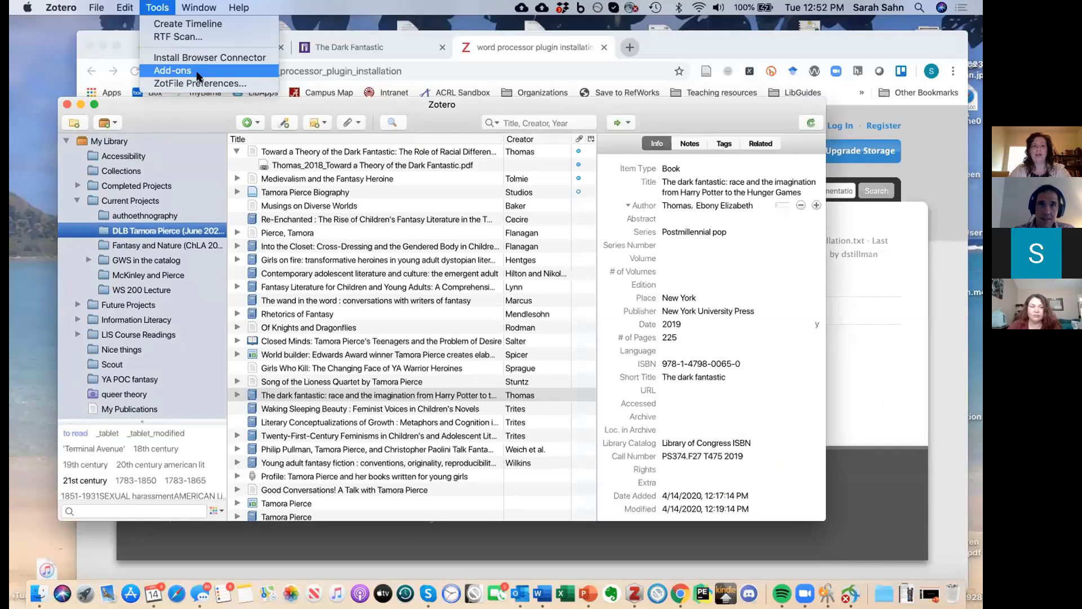
left_click(173, 70)
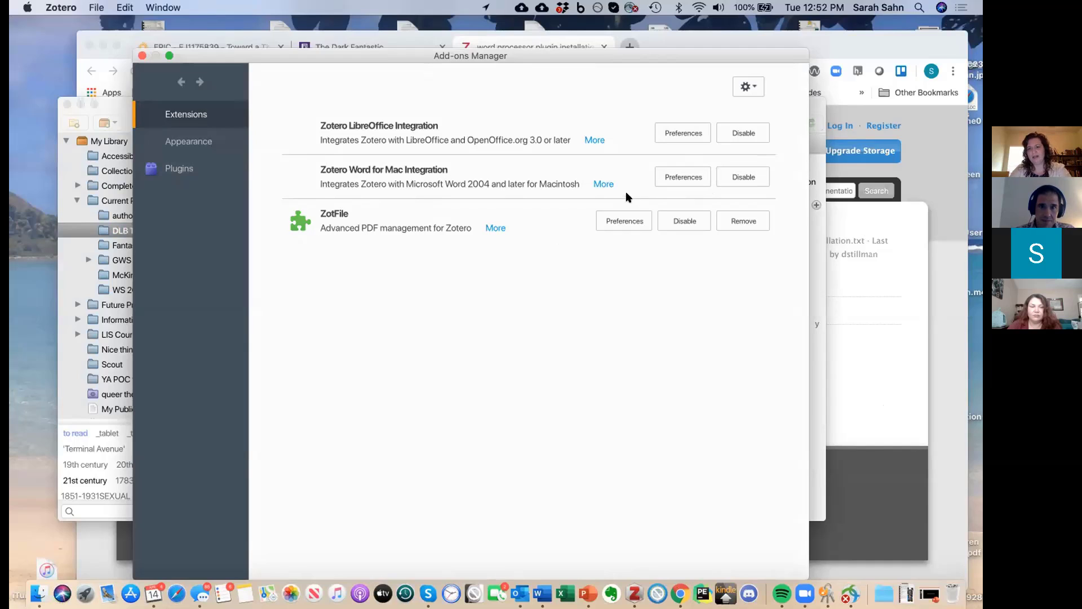
left_click(603, 183)
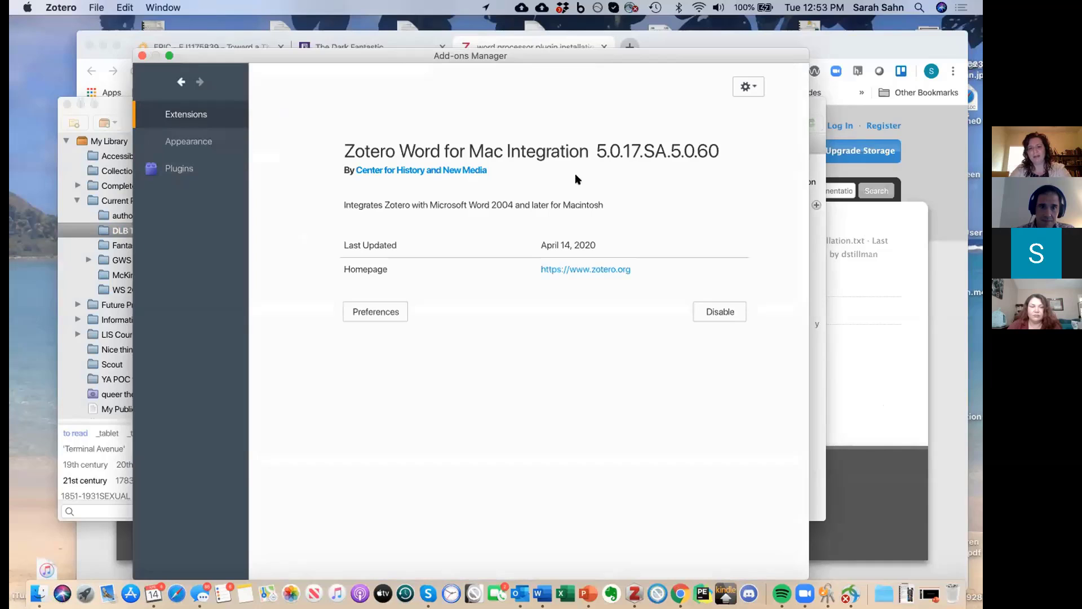
Step: Open the Word integration's preferences, examine the installed citation styles including American Psychological Association 7th edition, and close the preferences
left_click(383, 308)
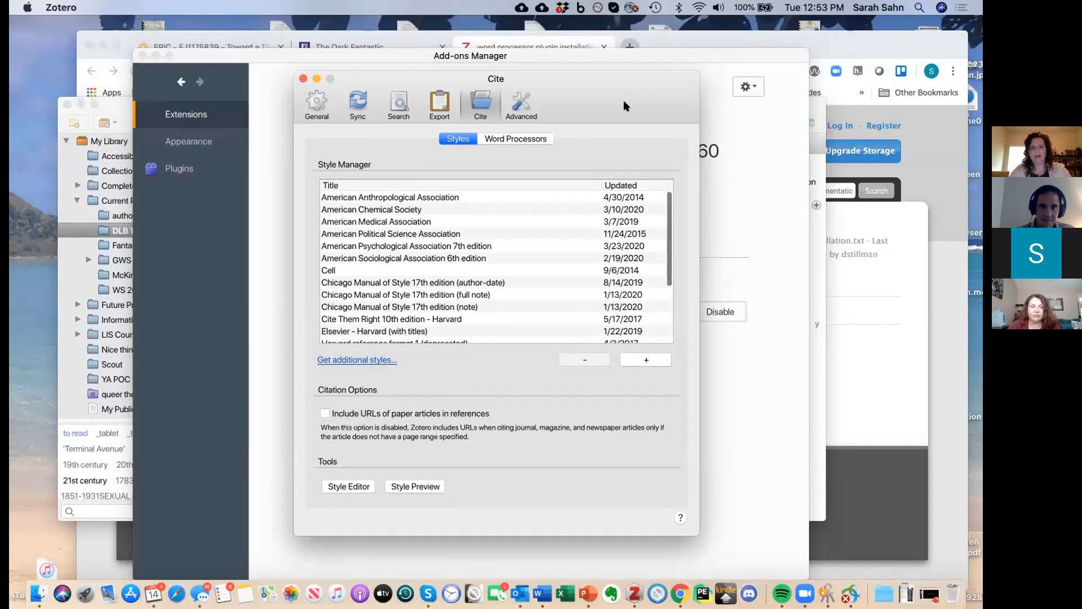
scroll(499, 265, "down", 5)
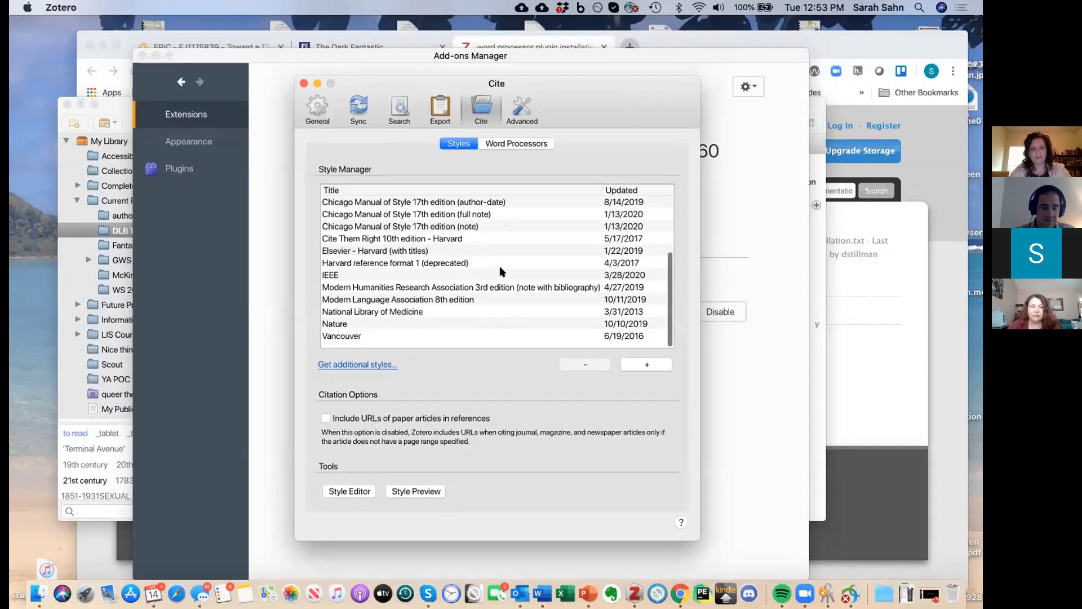
scroll(499, 265, "up", 5)
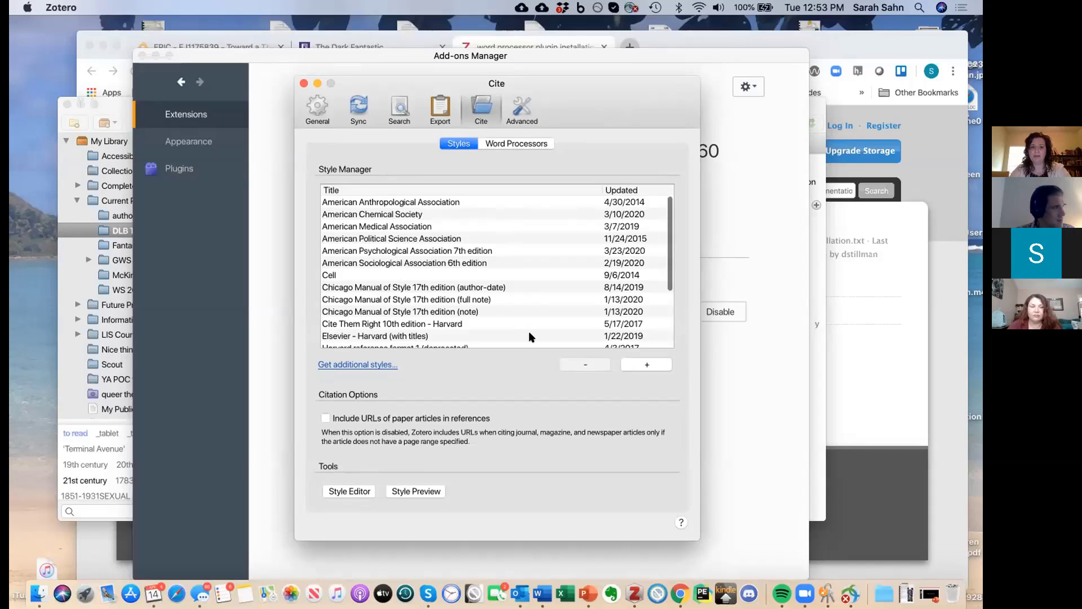
left_click(422, 251)
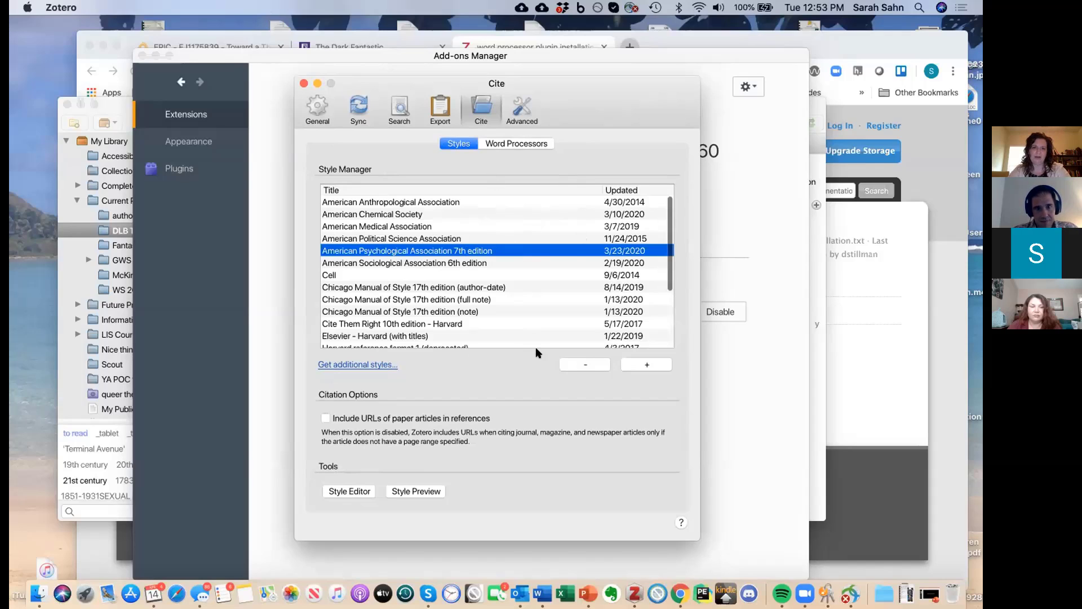
scroll(535, 255, "down", 1)
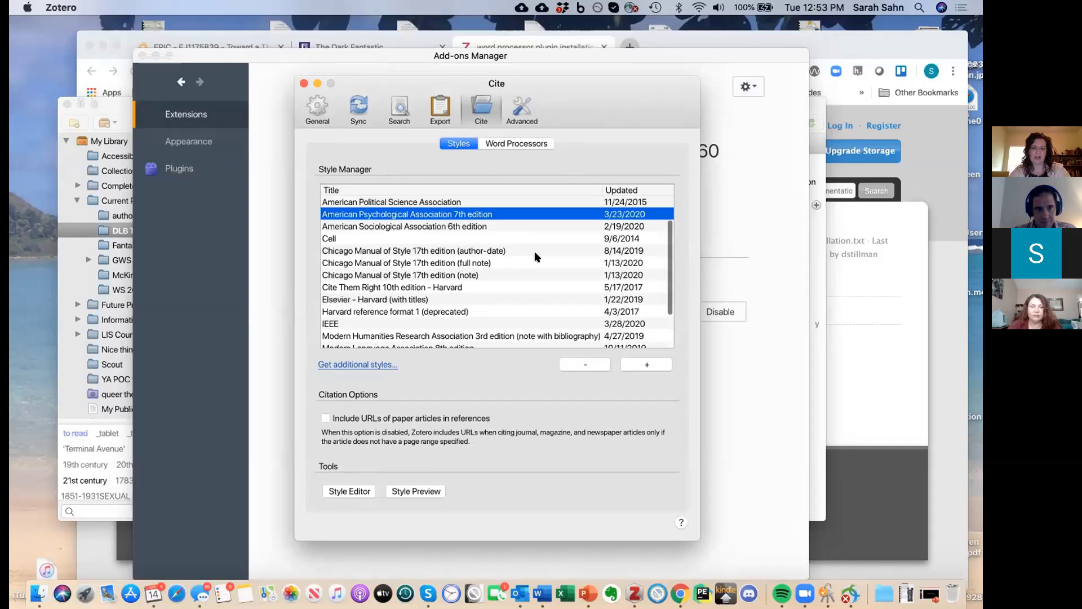
scroll(536, 256, "down", 2)
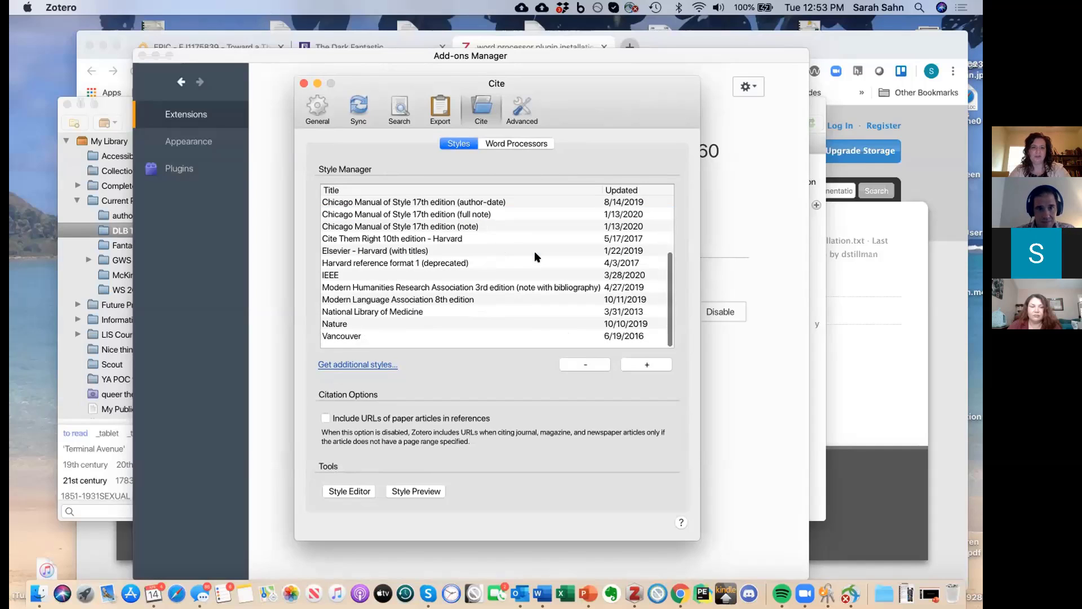
scroll(536, 257, "up", 3)
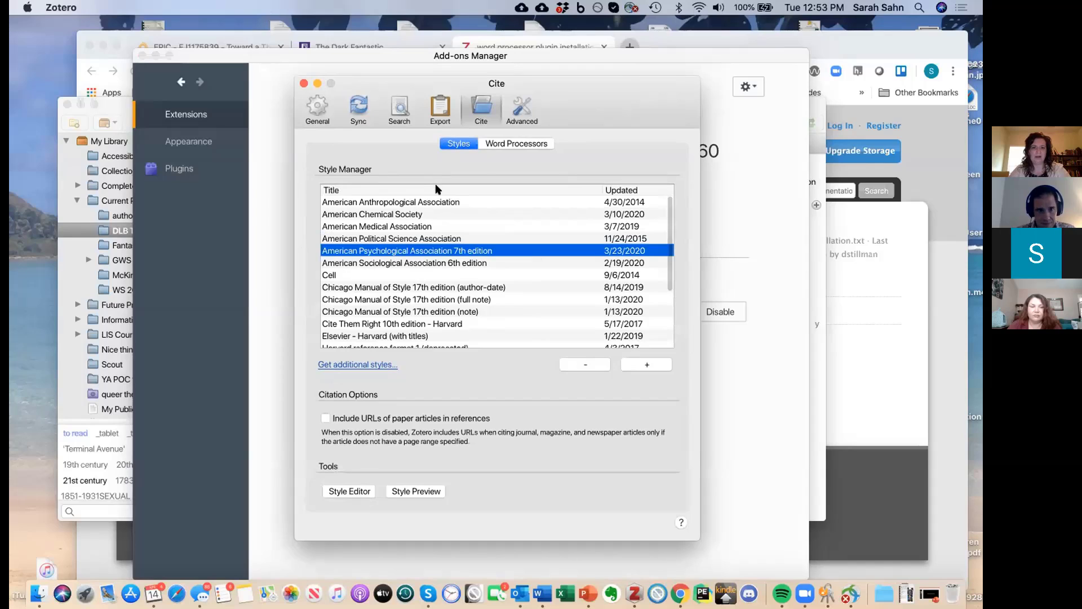
left_click(303, 83)
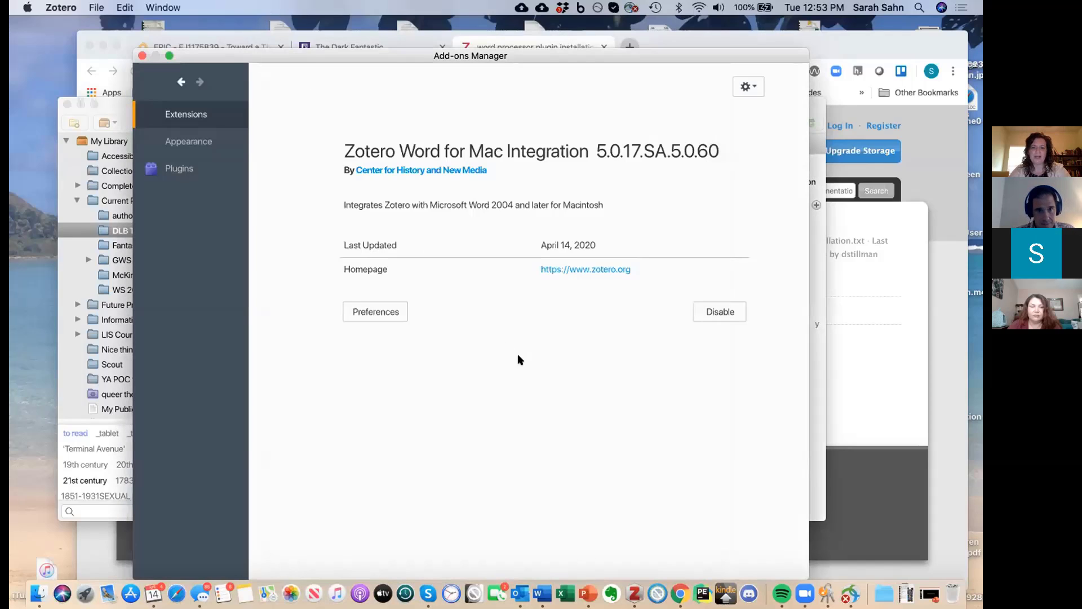
Step: Examine the tools for all add-ons and the installed plugins, returning to the list of extensions
left_click(746, 88)
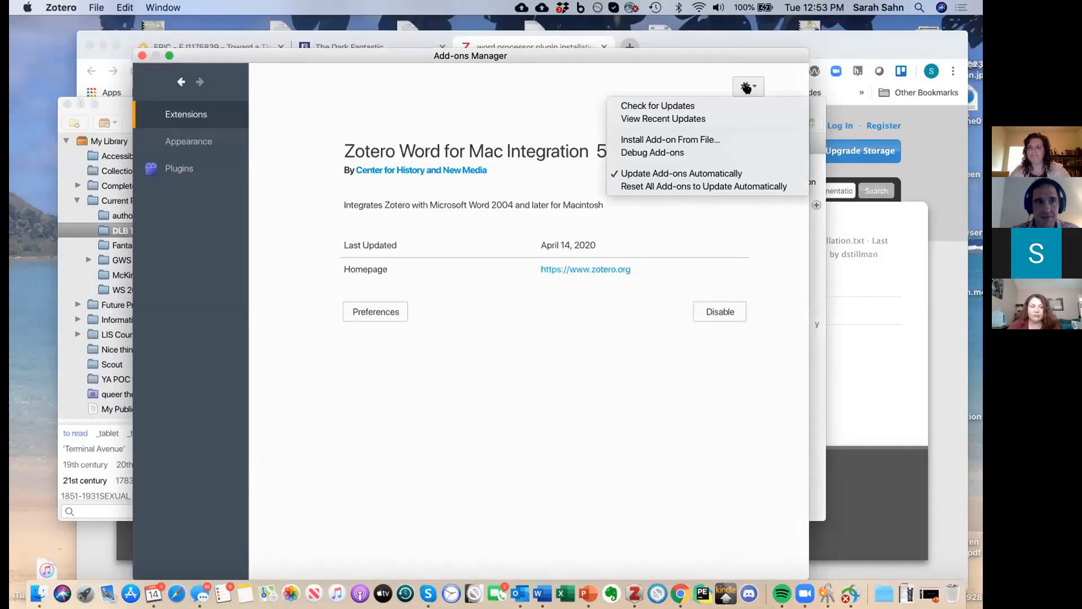
left_click(746, 88)
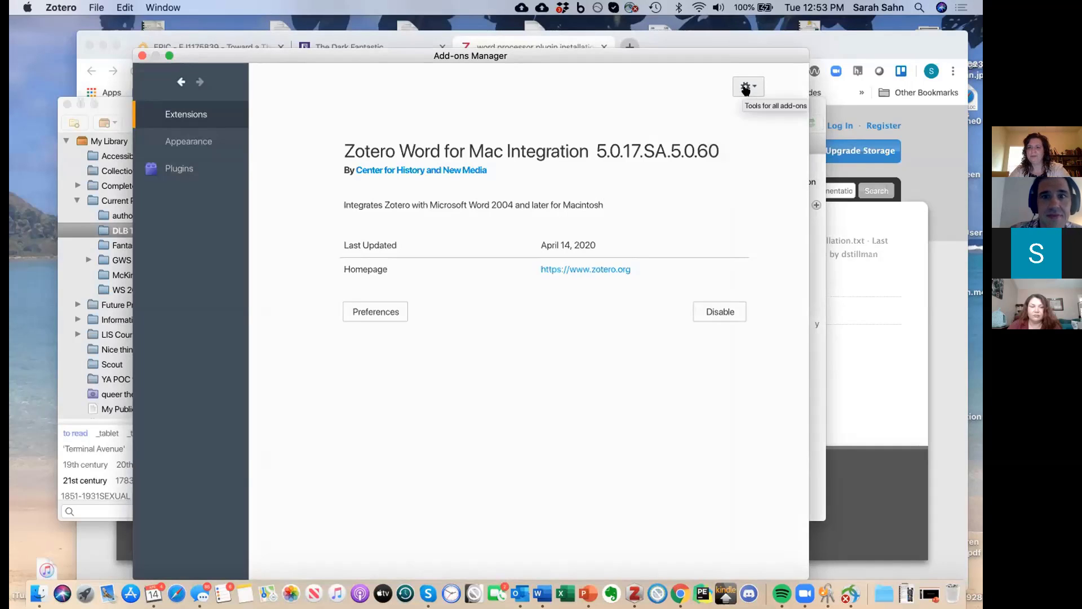
left_click(183, 84)
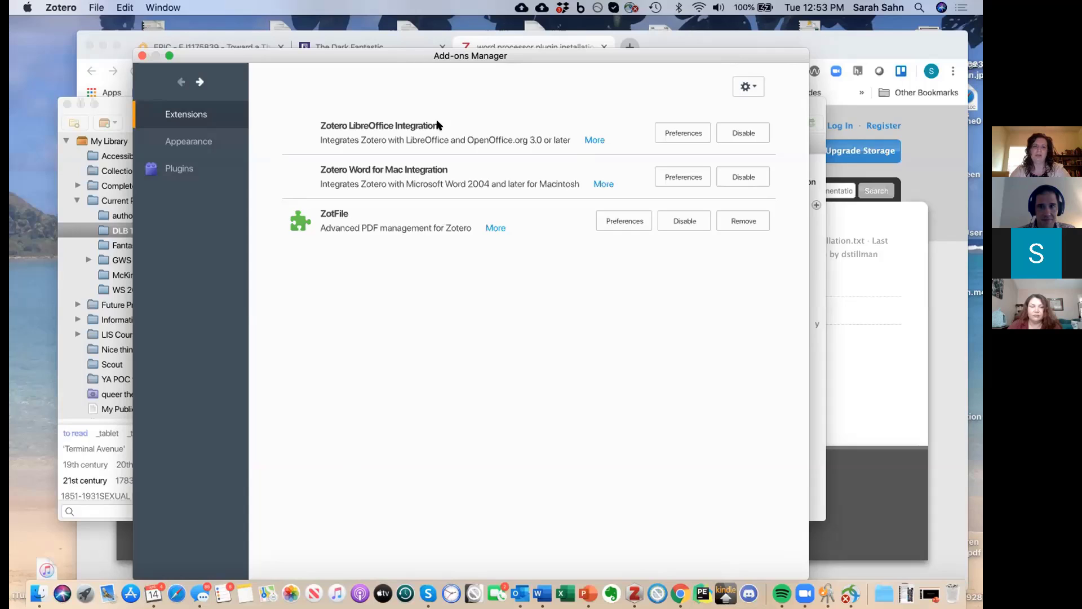
left_click(198, 80)
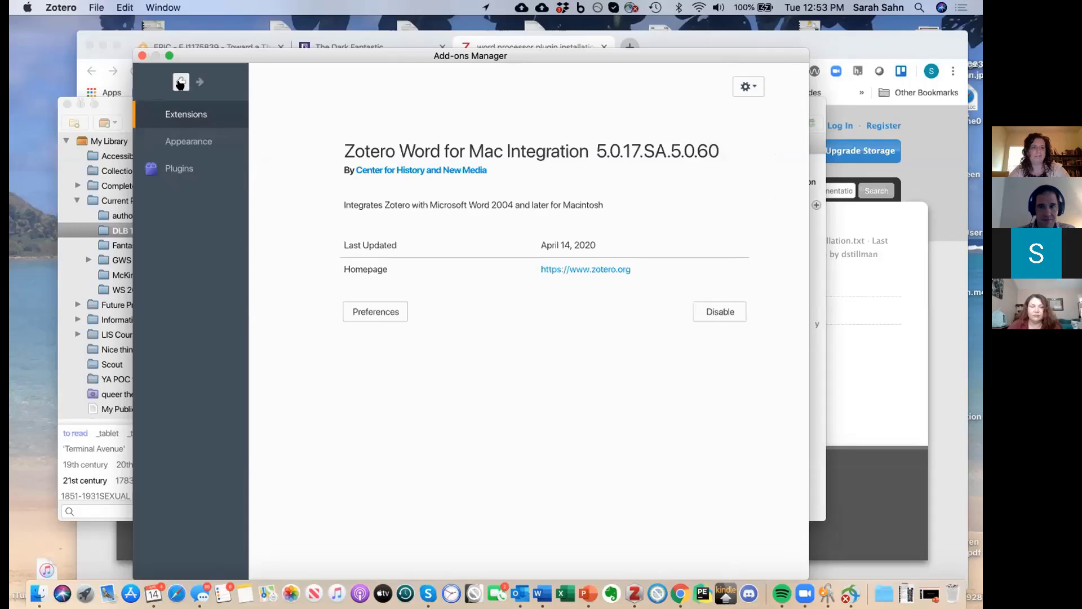
left_click(180, 83)
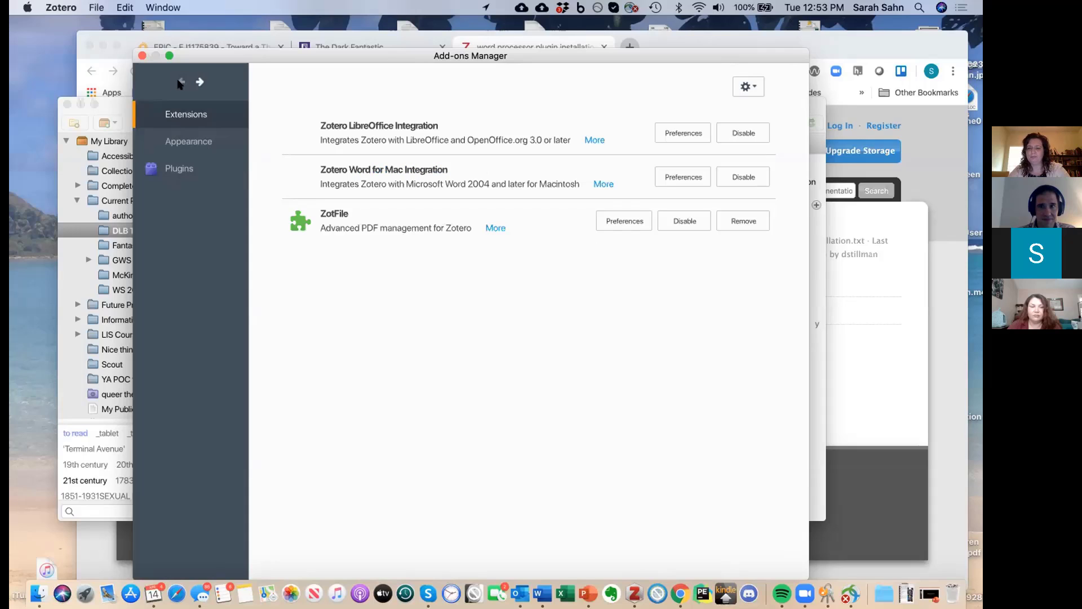
left_click(181, 169)
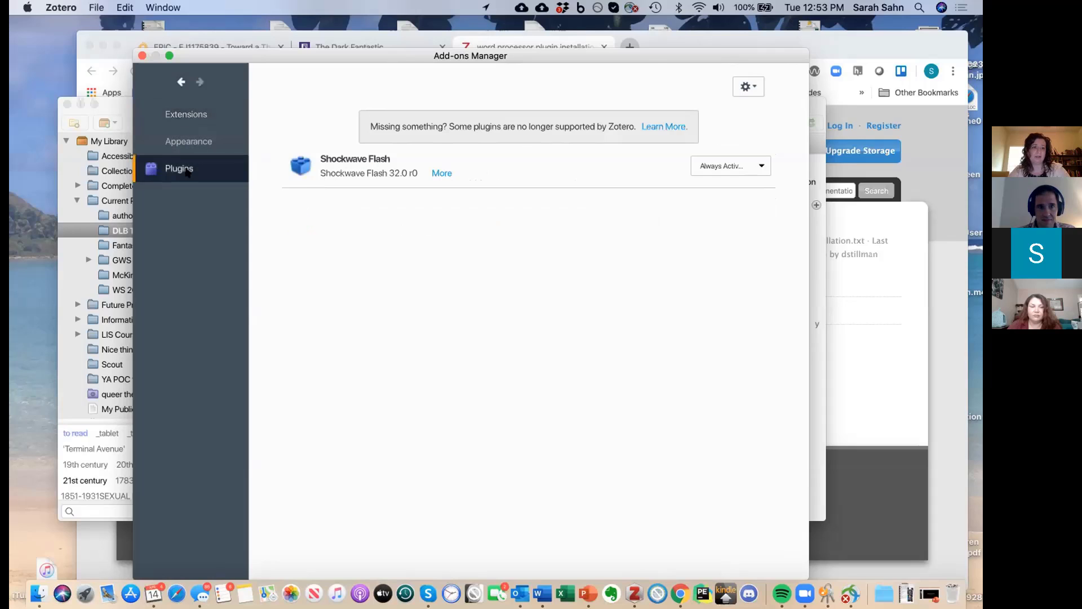
left_click(176, 144)
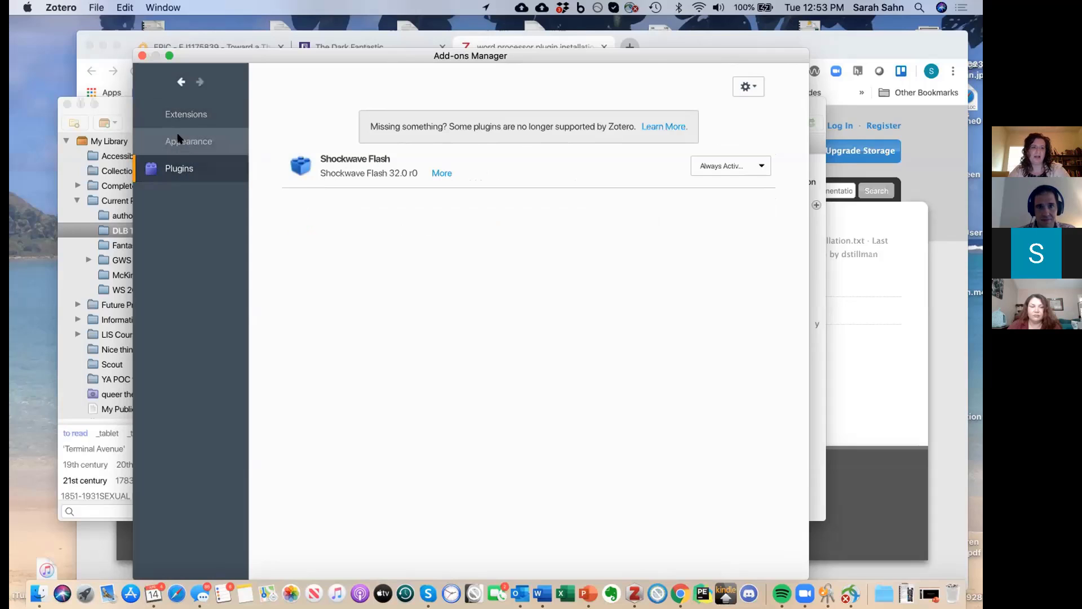
left_click(182, 110)
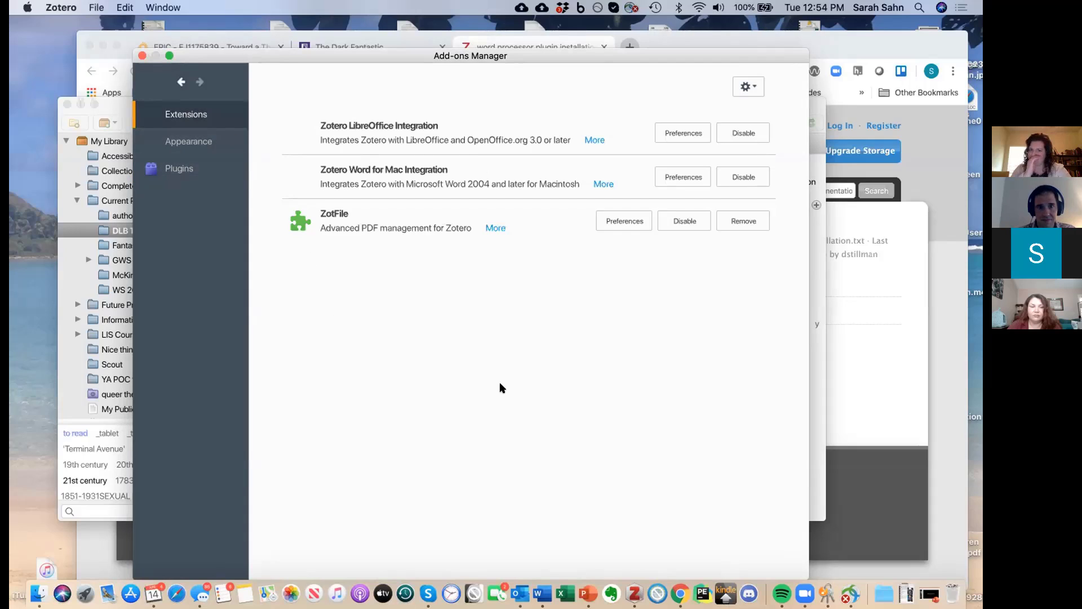
Step: Close the add-ons manager and move the Zotero library window slightly up and to the left
left_click_drag(188, 72, 107, 87)
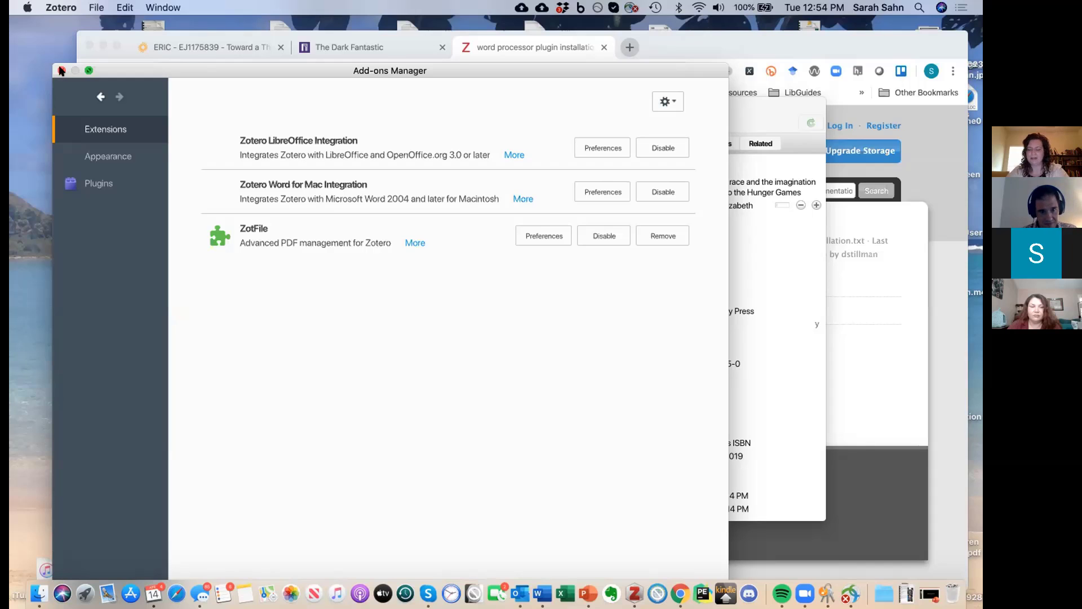
left_click(62, 71)
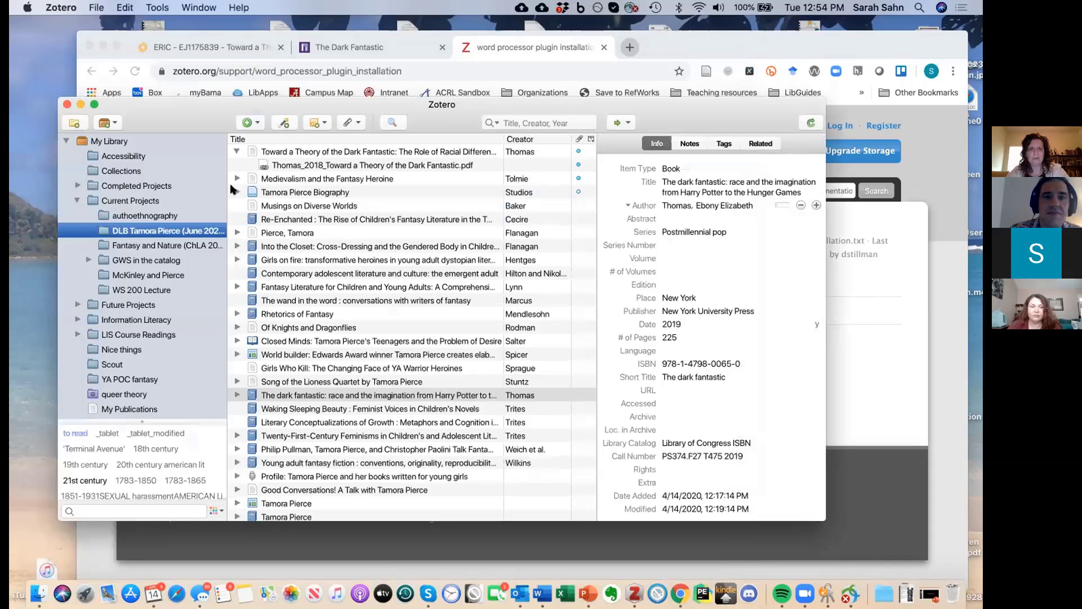
left_click_drag(168, 103, 159, 84)
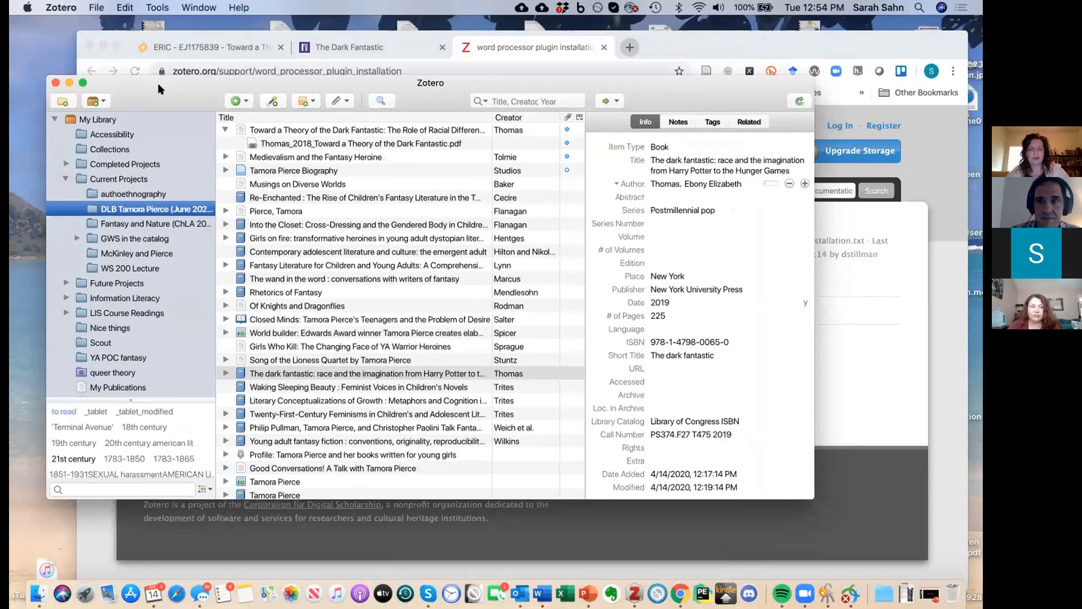